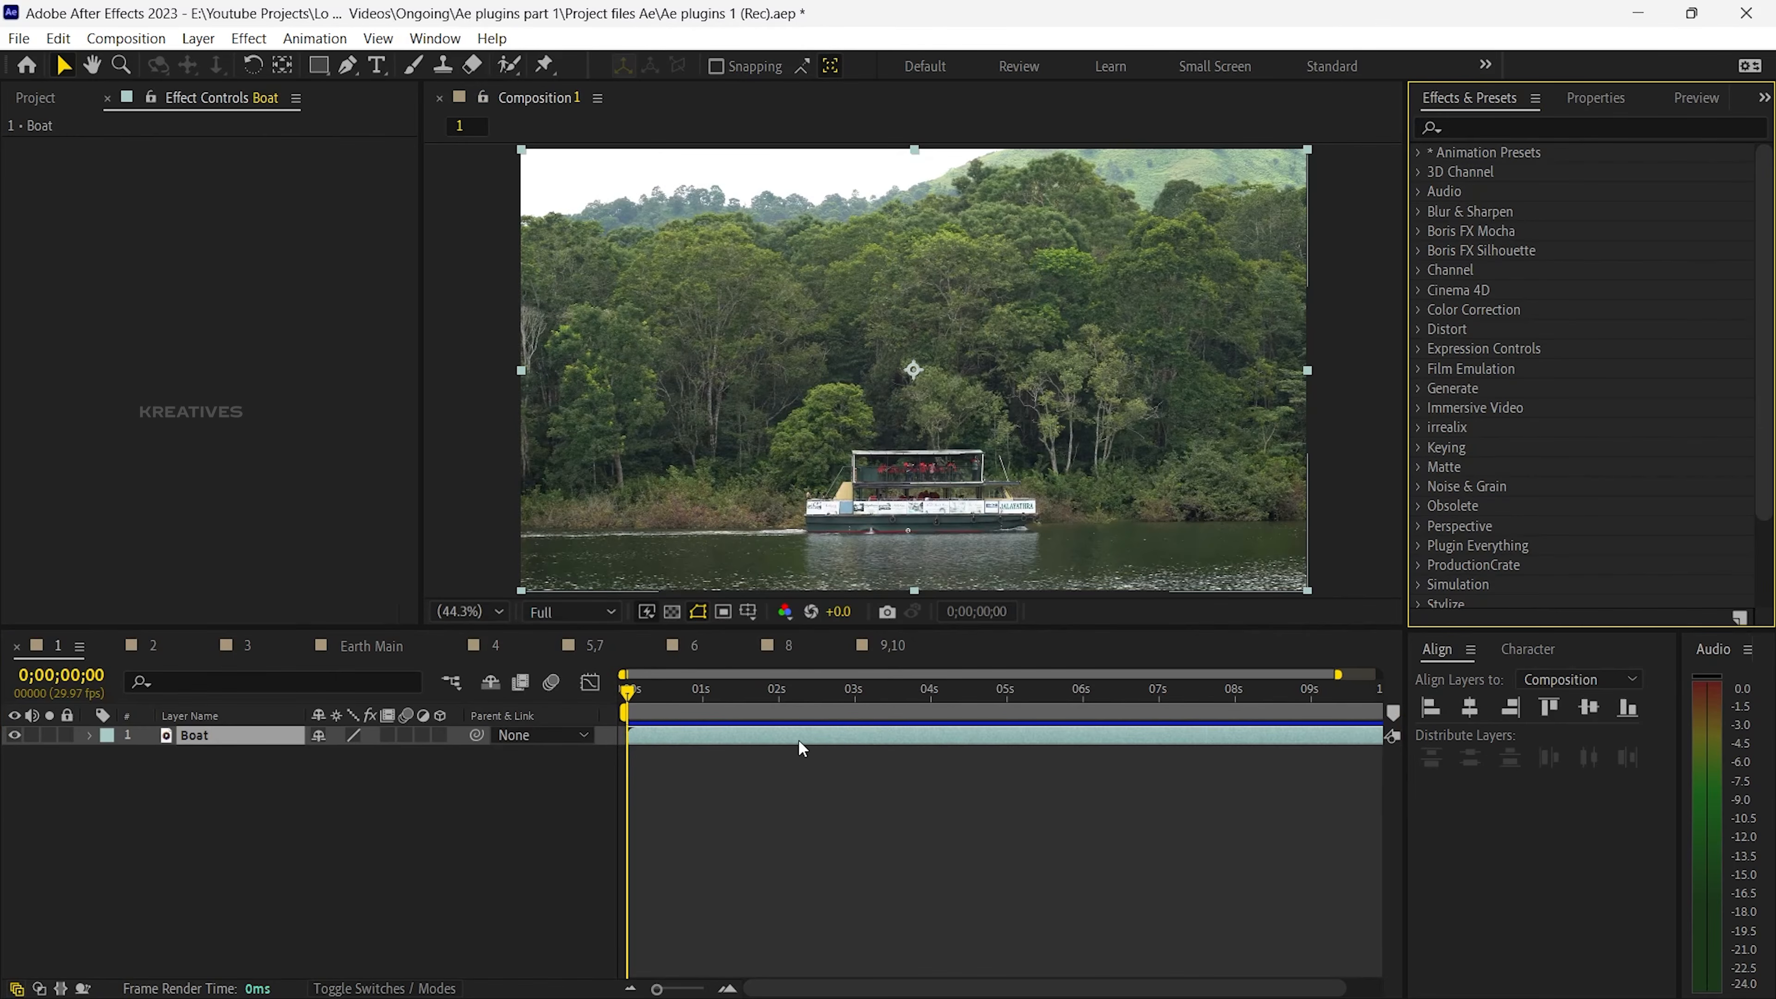
# Add Gaussian Blur and Tint to the Boat layer from the Effects & Presets library, and delete both effects again.
pyautogui.click(1501, 121)
pyautogui.write('gauss')
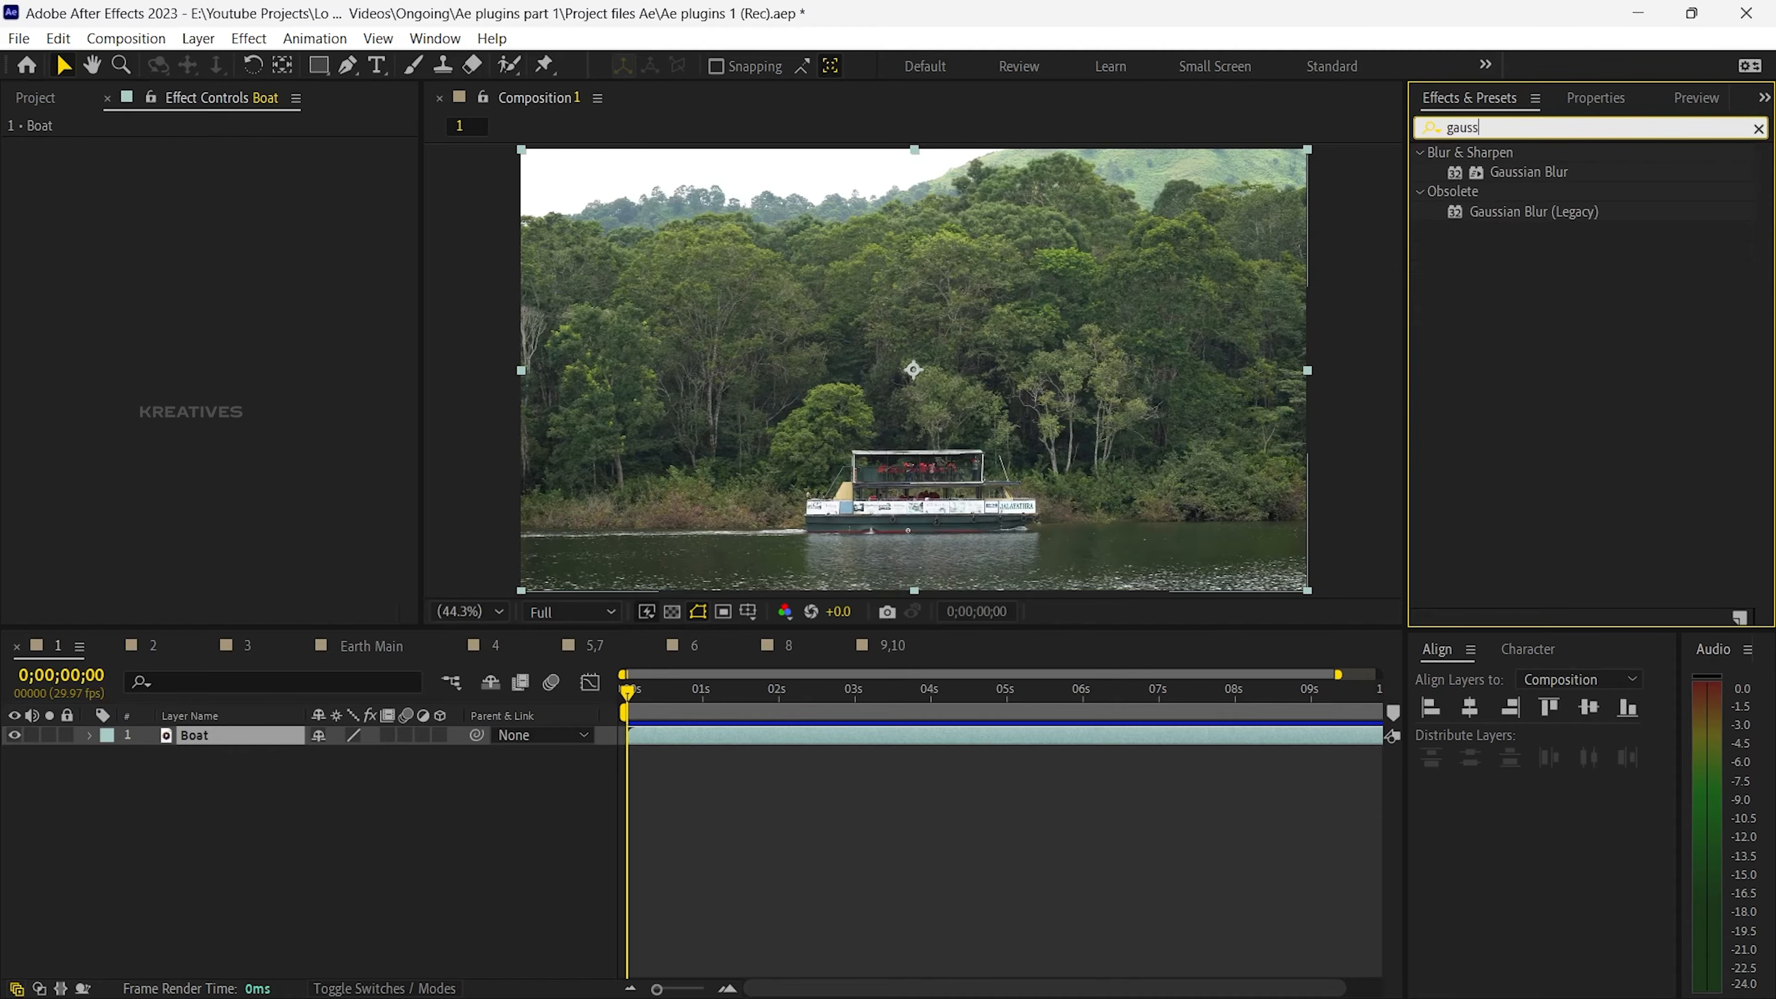
pyautogui.moveTo(1548, 183); pyautogui.dragTo(841, 737)
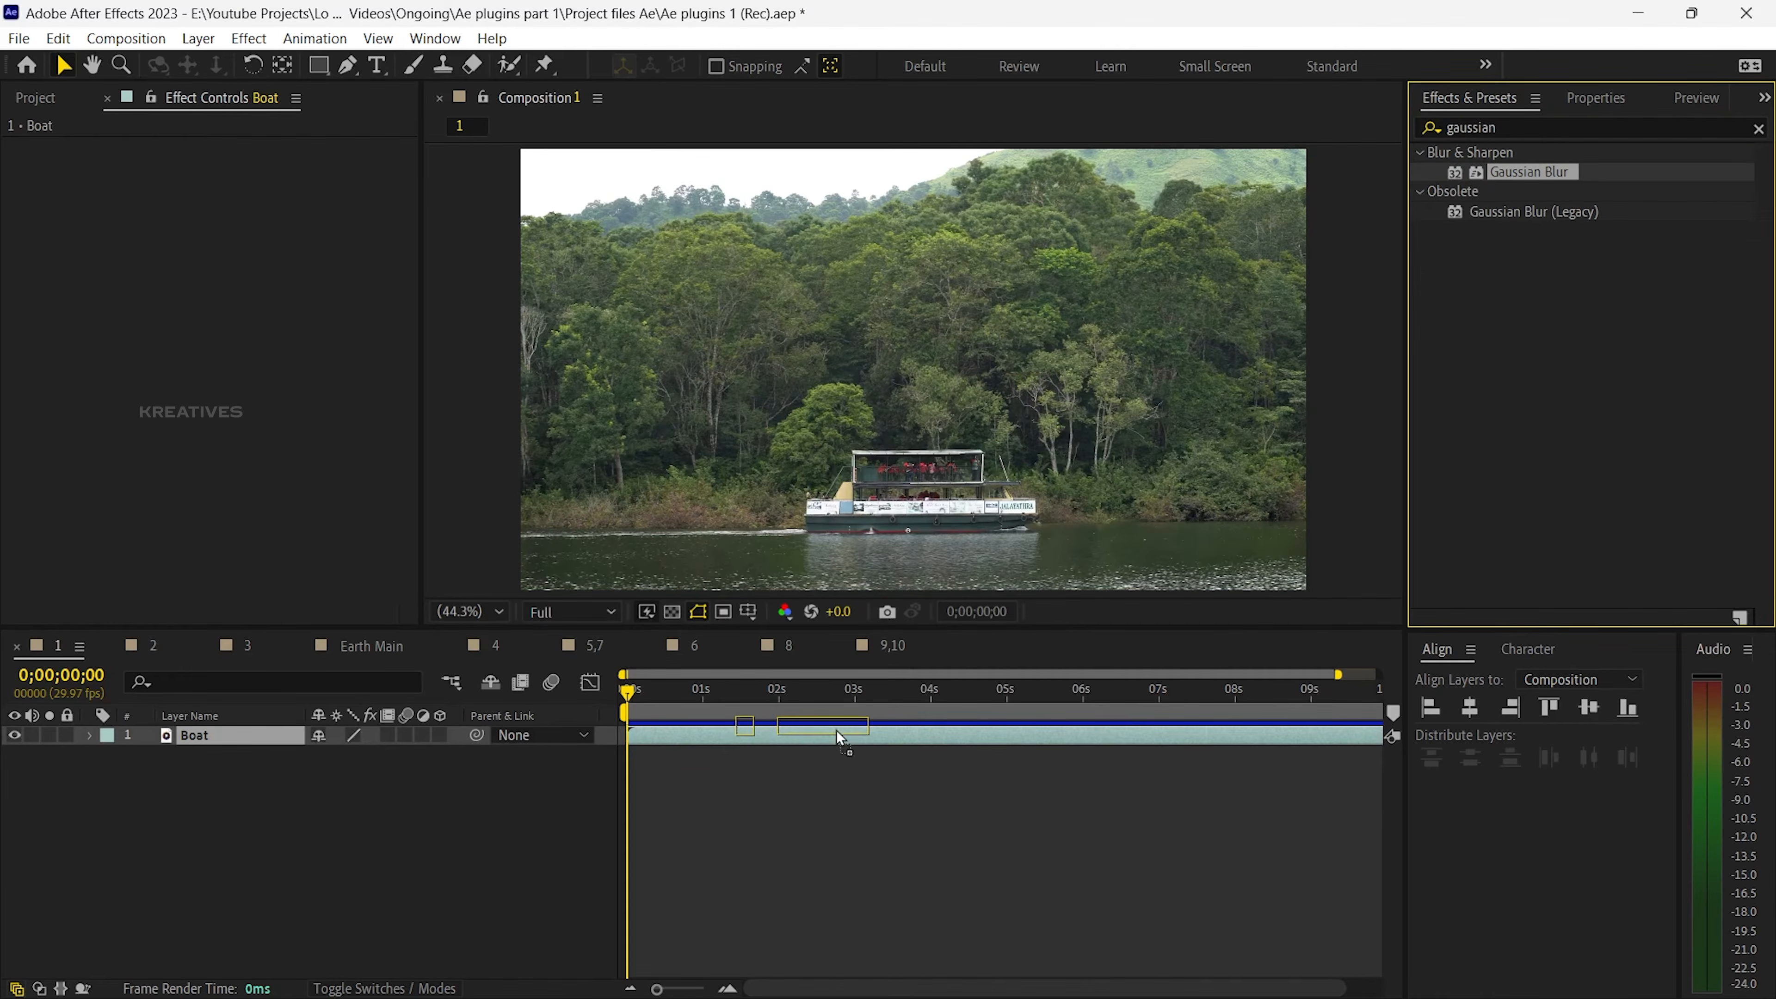
pyautogui.click(1529, 121)
pyautogui.write('tint')
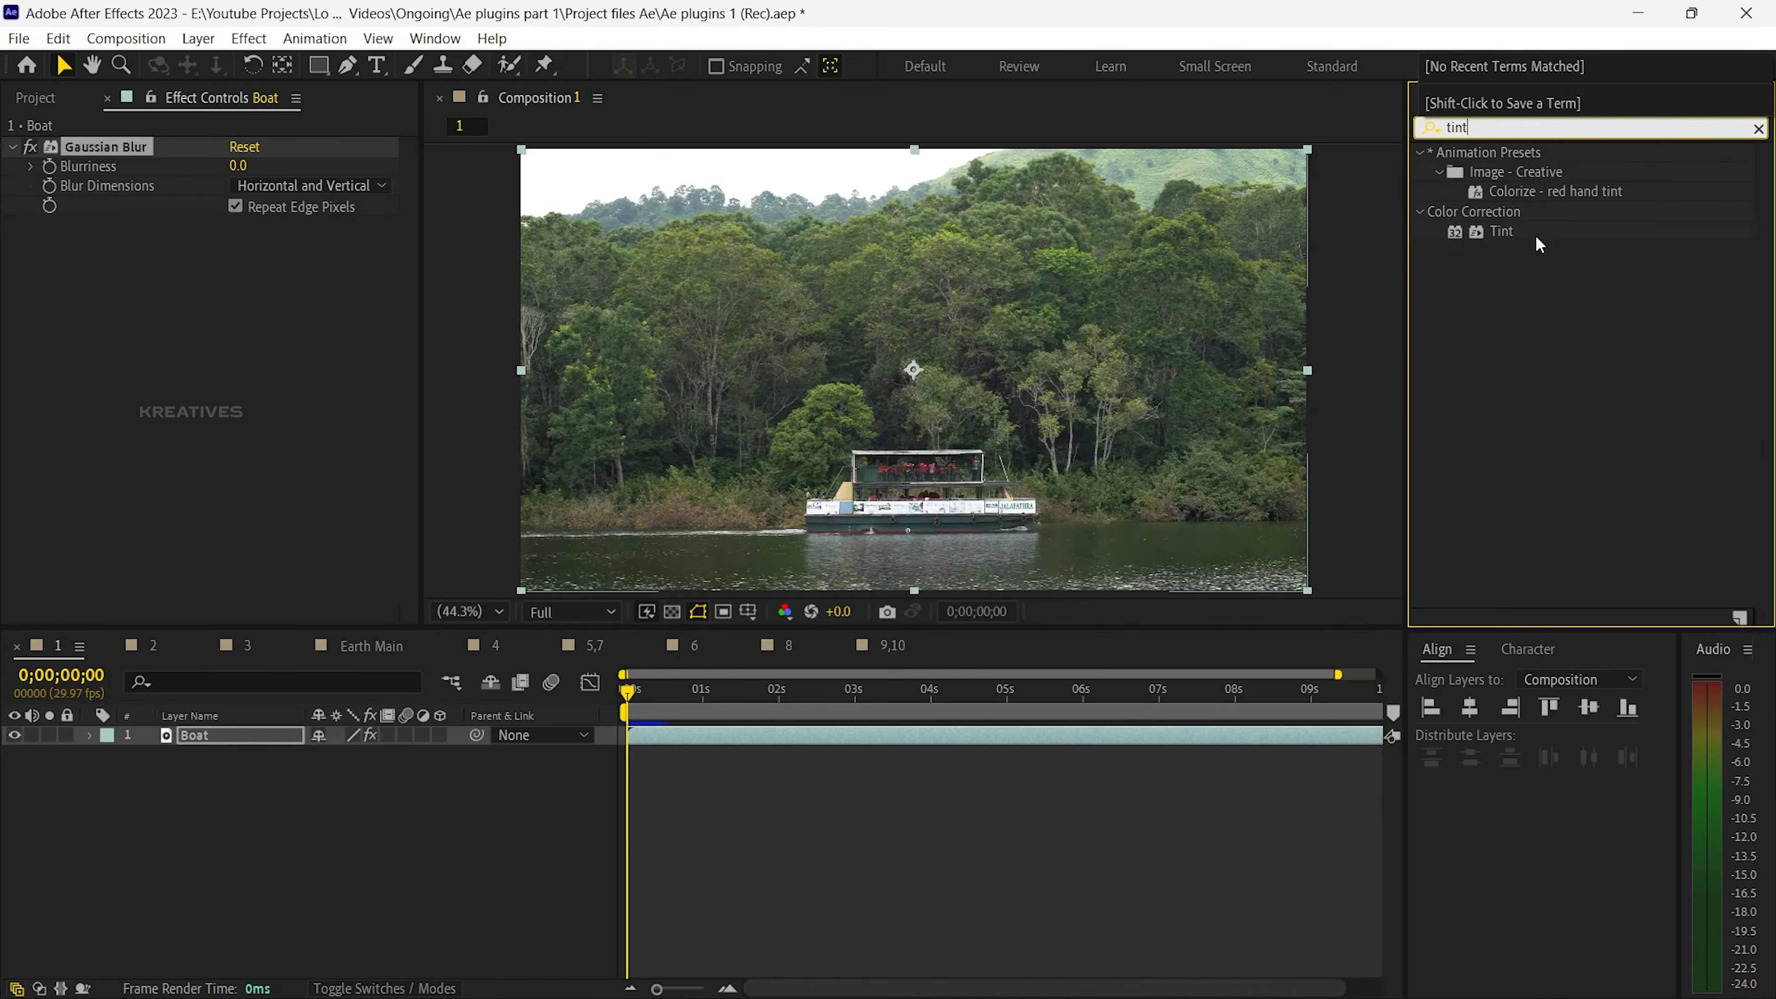
pyautogui.moveTo(1534, 236); pyautogui.dragTo(855, 743)
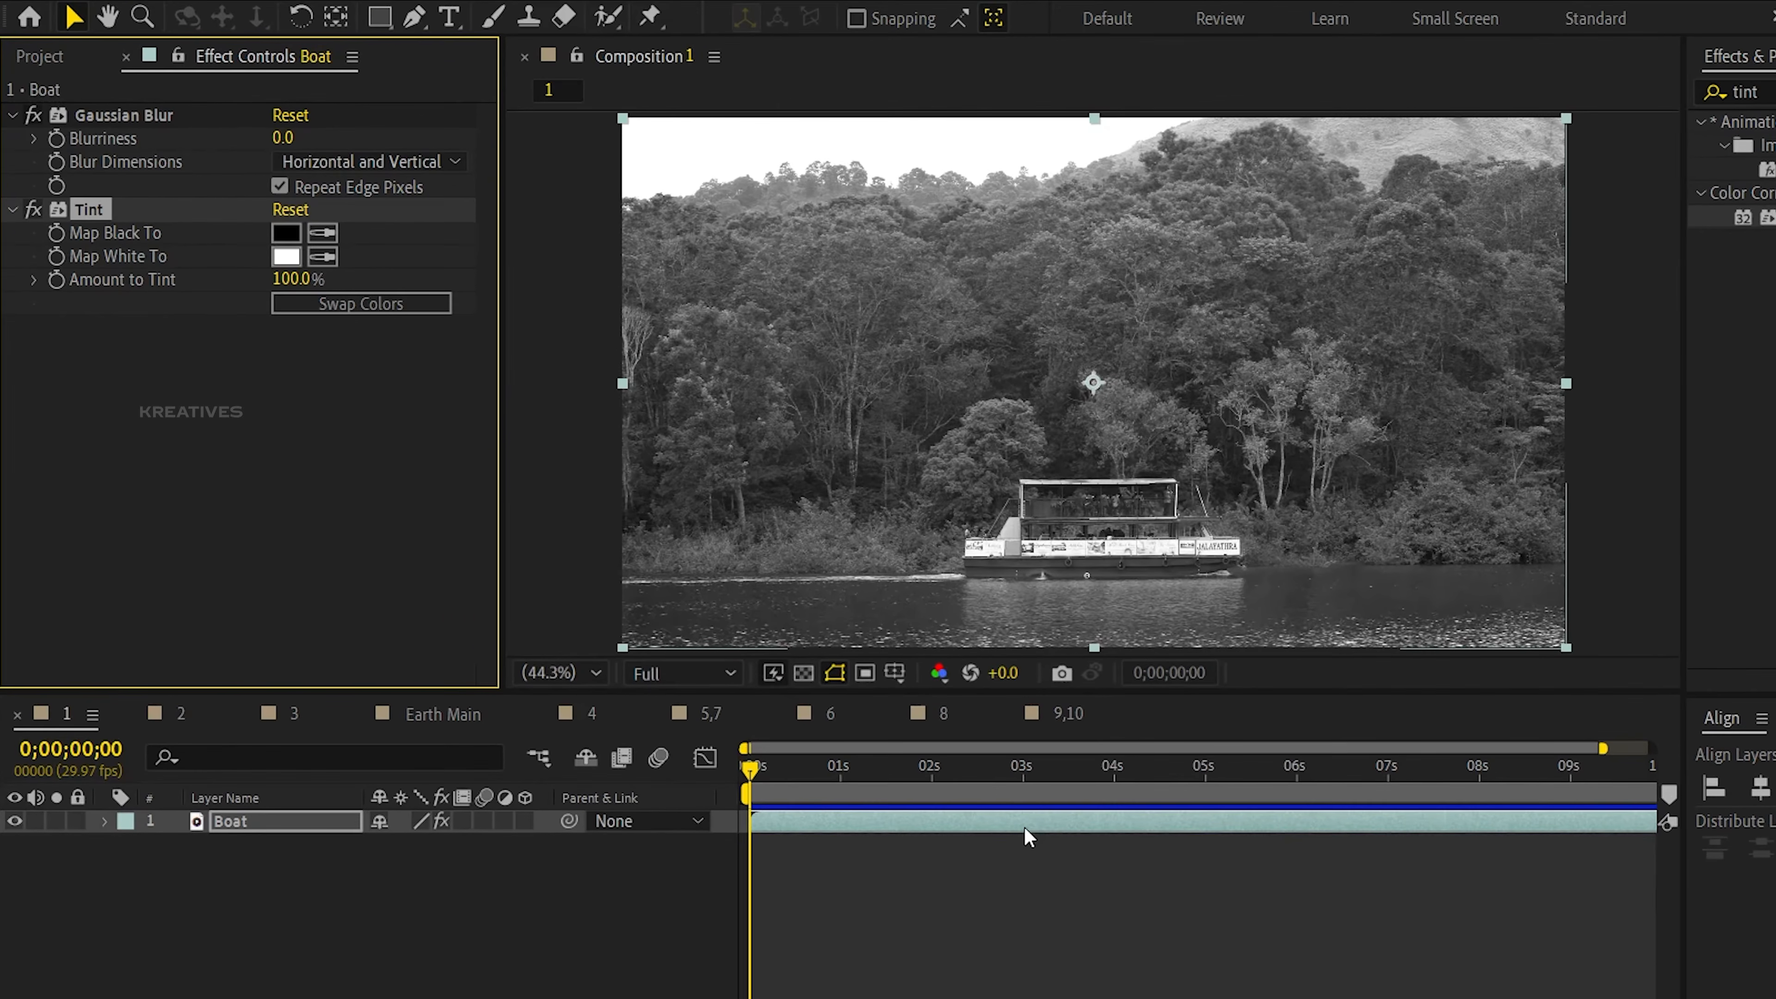
pyautogui.keyDown('shift'); pyautogui.click(125, 115); pyautogui.keyUp('shift')
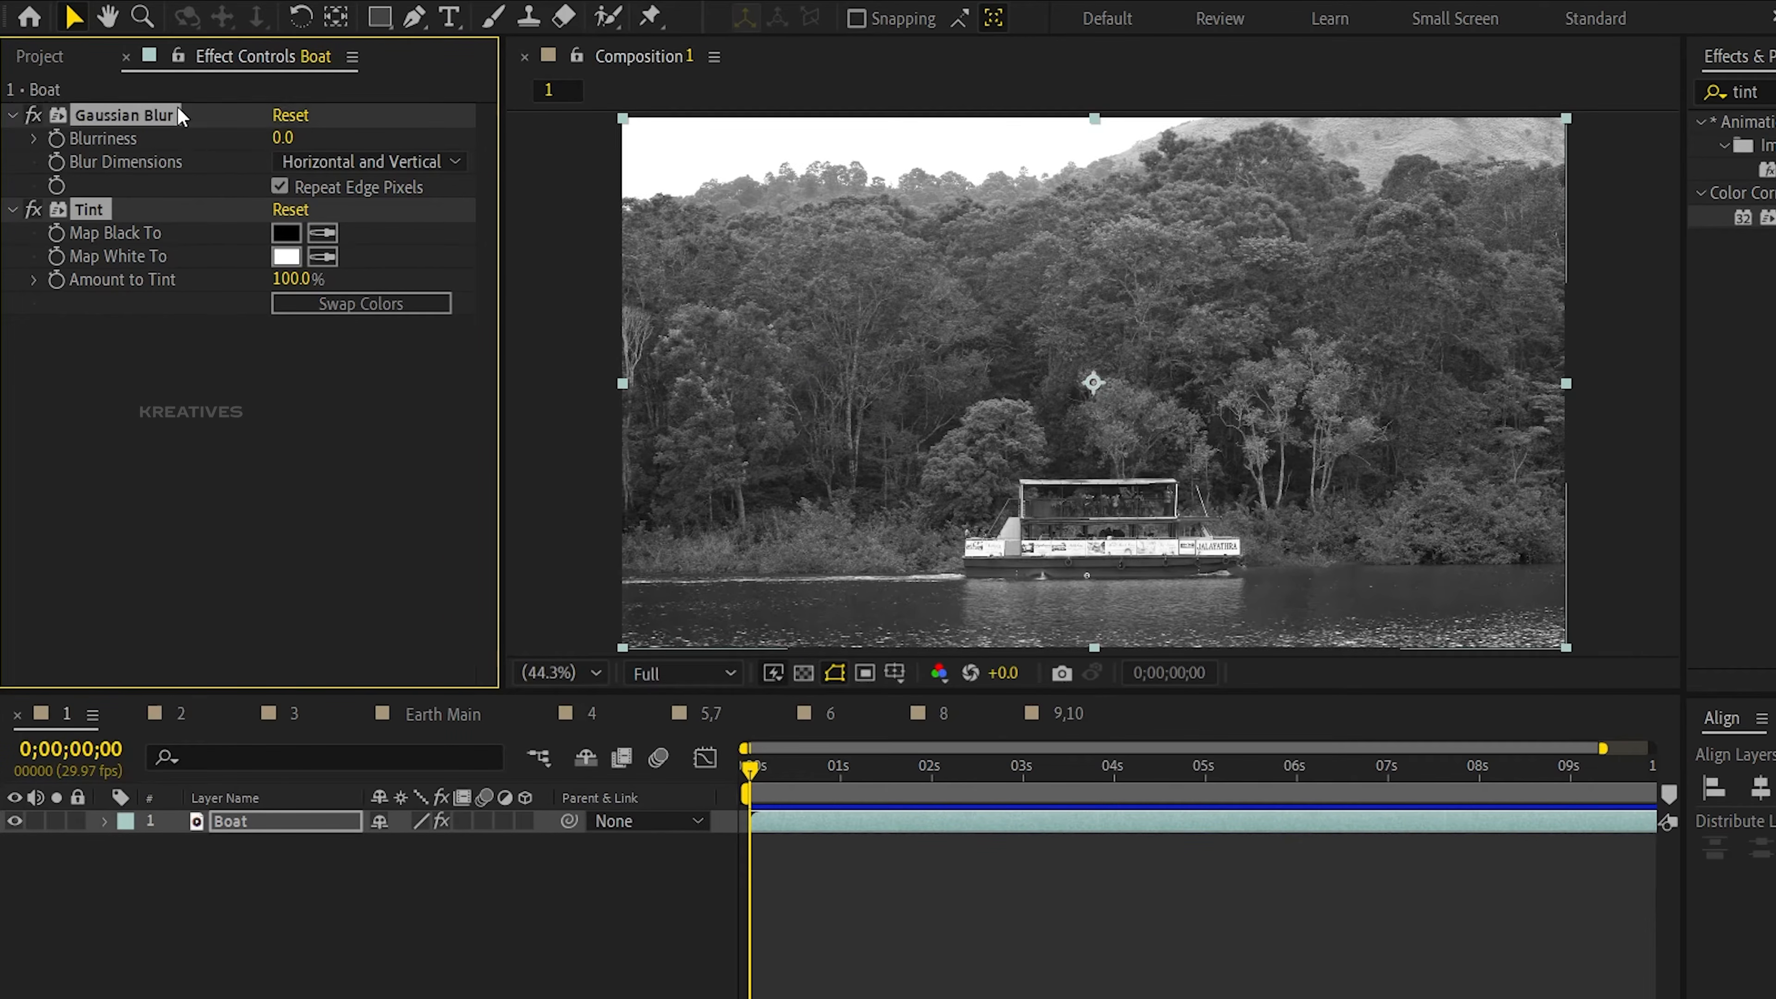
pyautogui.press('Delete')
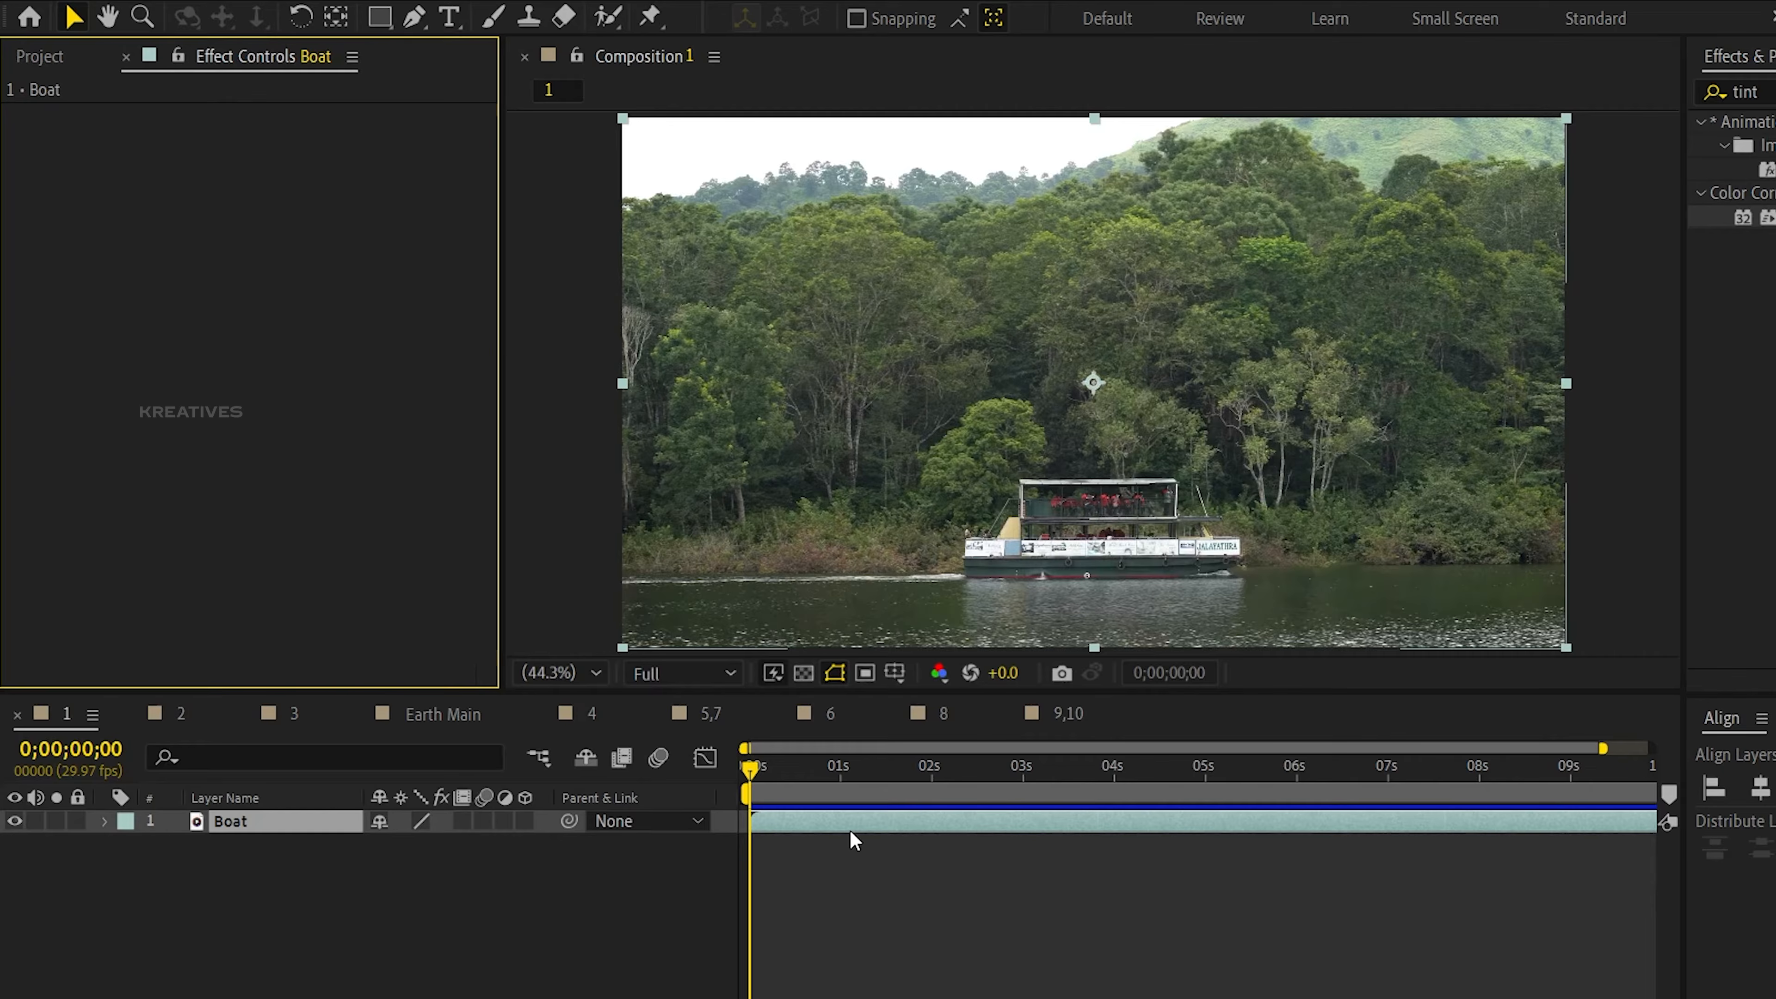
# Apply Gaussian Blur and Tint to the Boat layer through the FX Console quick search.
pyautogui.hotkey('ctrl', 'space')
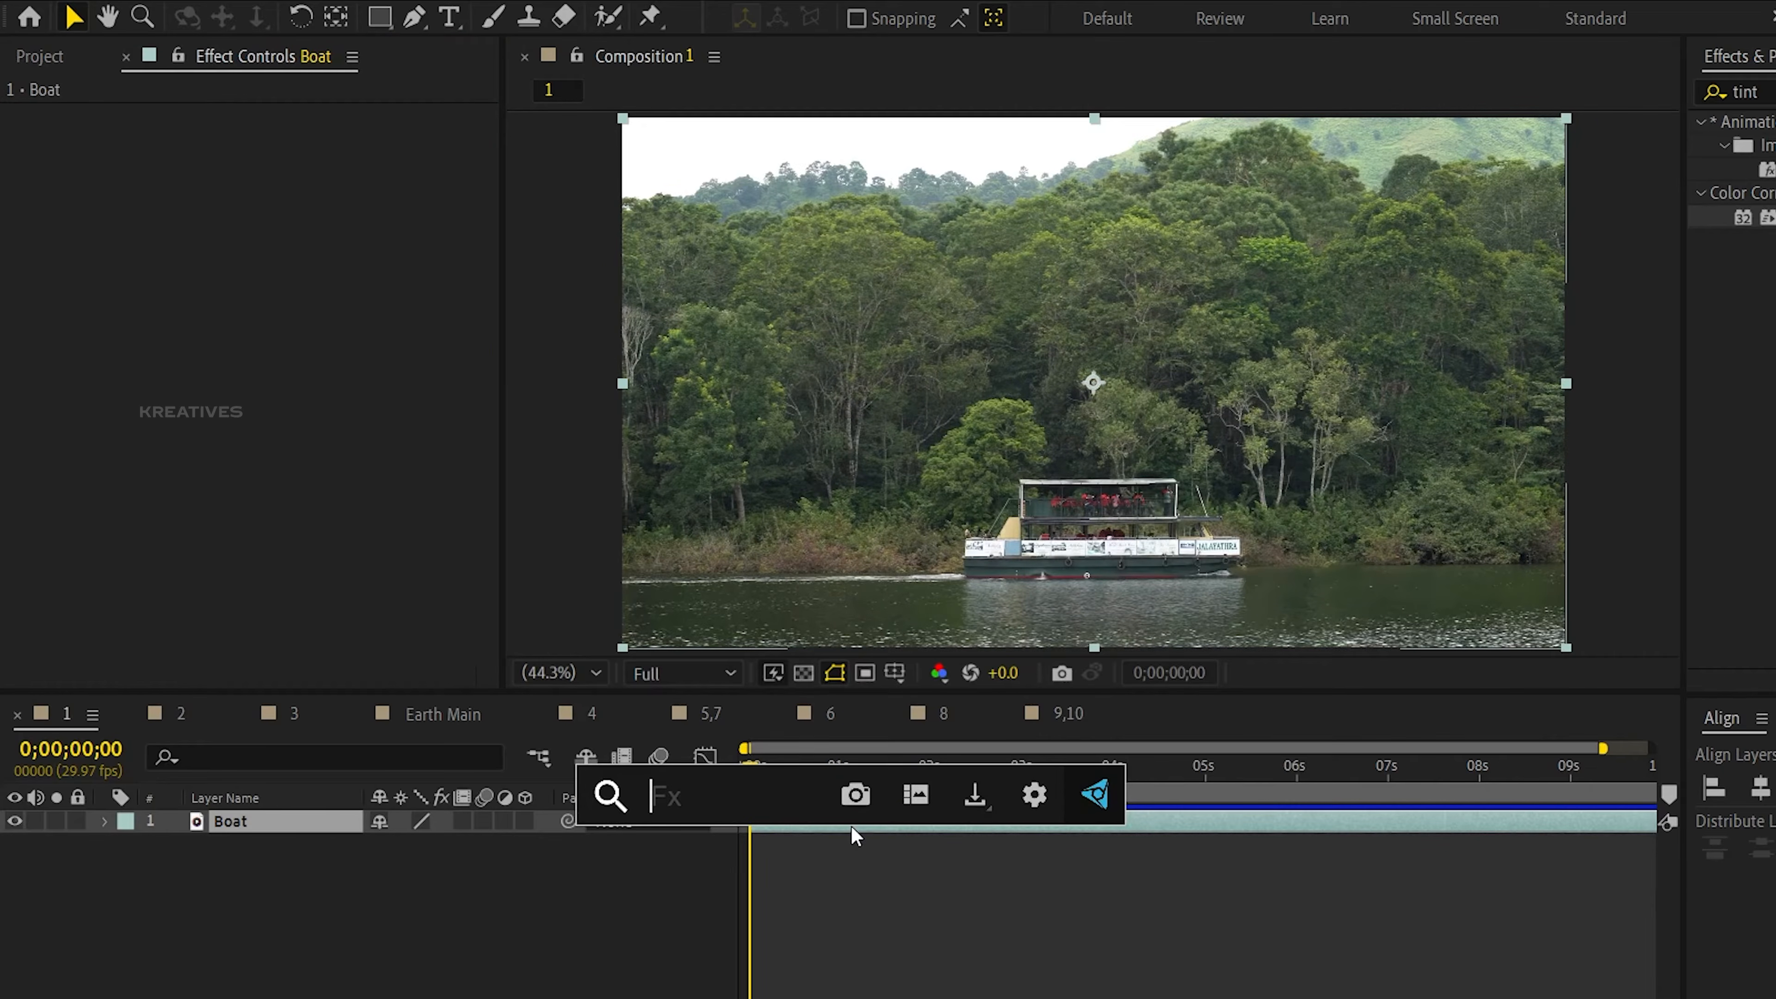
pyautogui.write('gau')
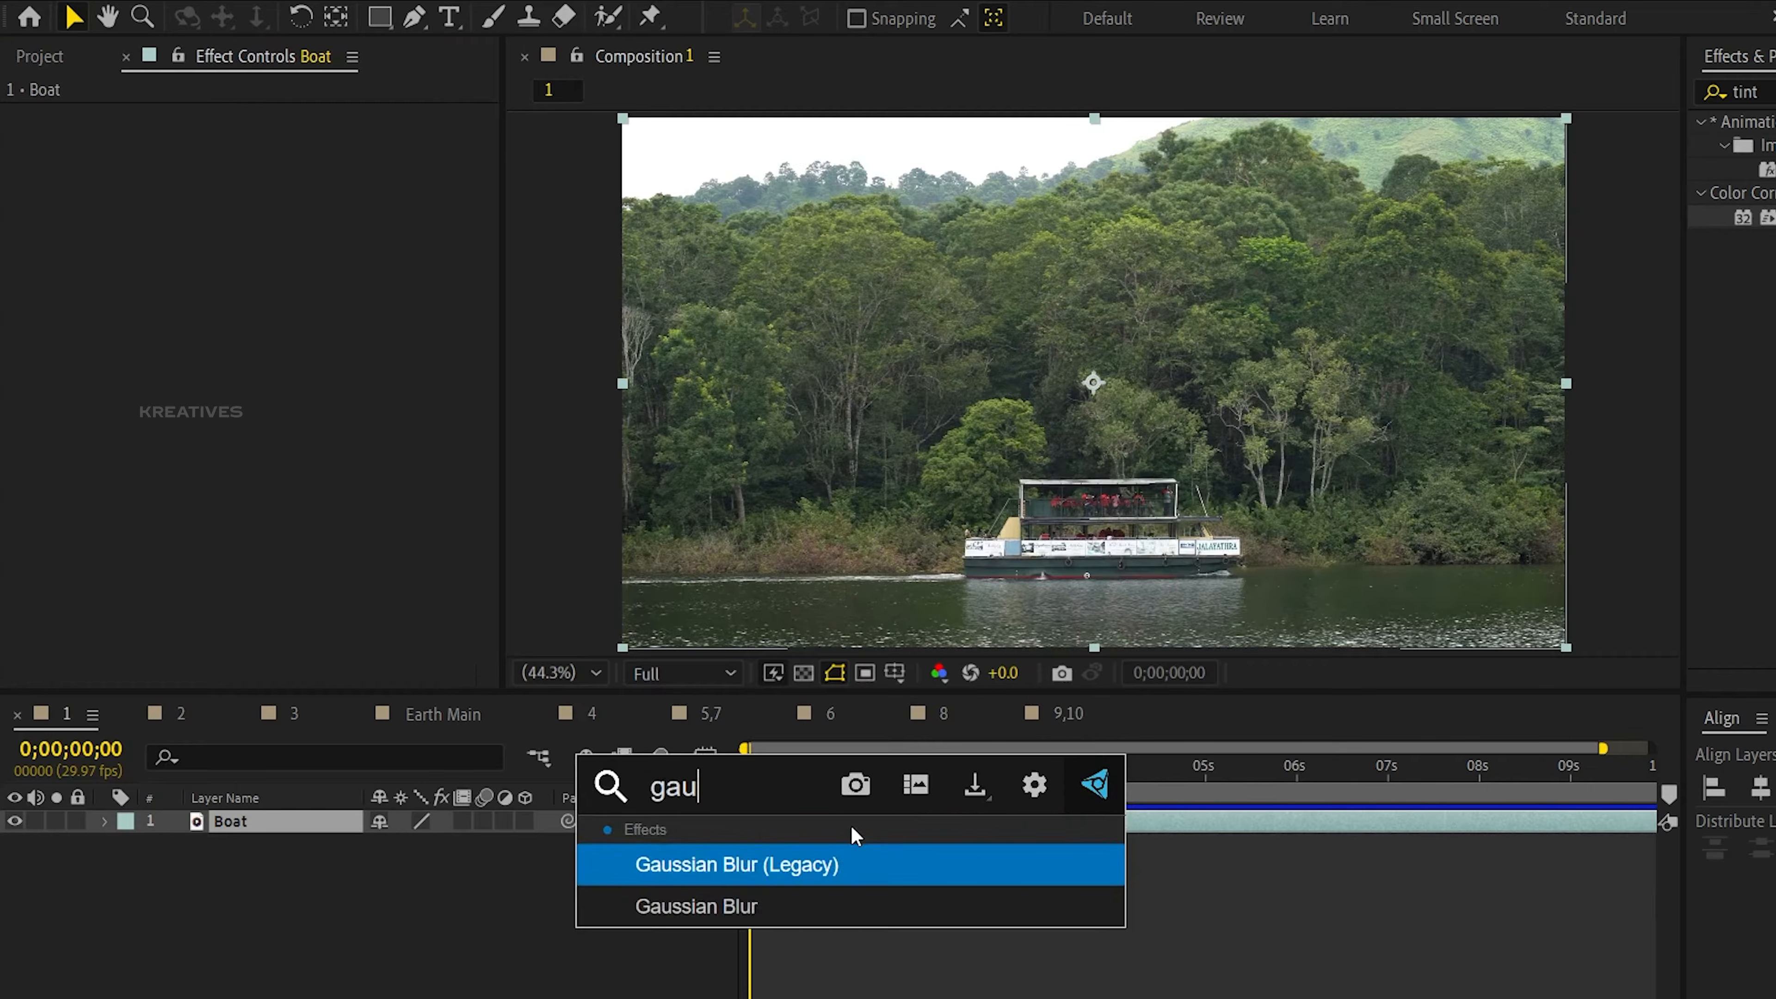
pyautogui.press('Down')
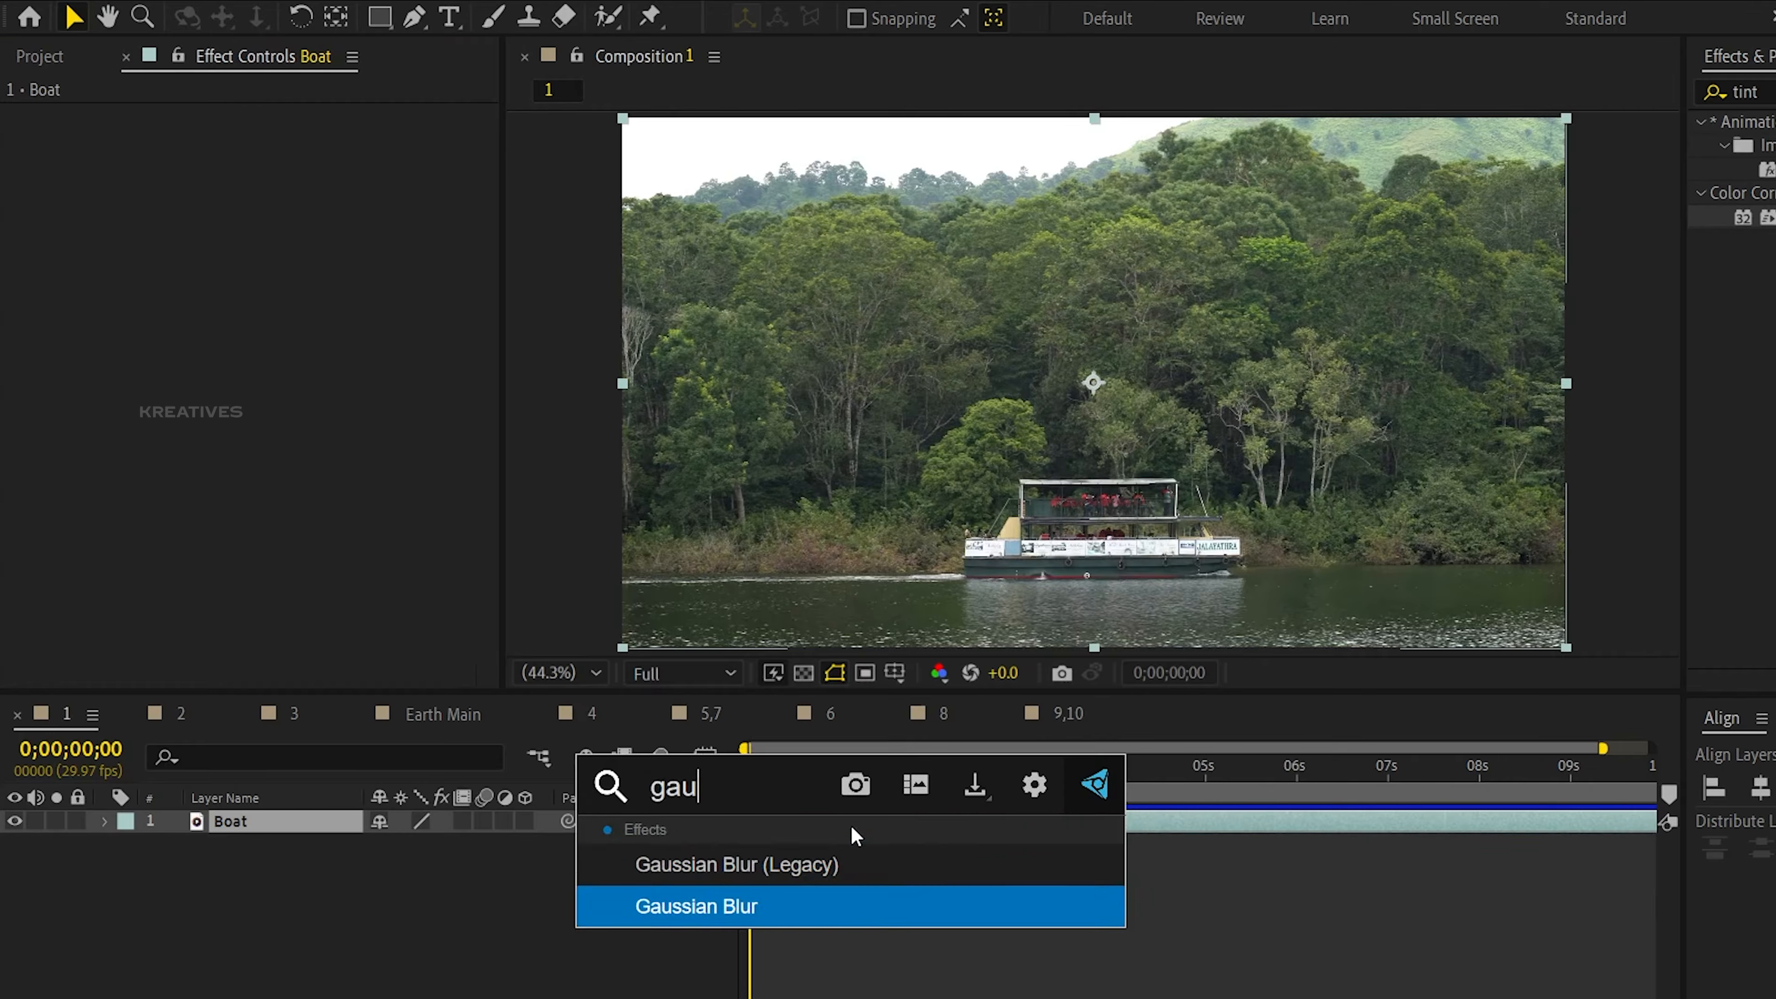
pyautogui.press('Return')
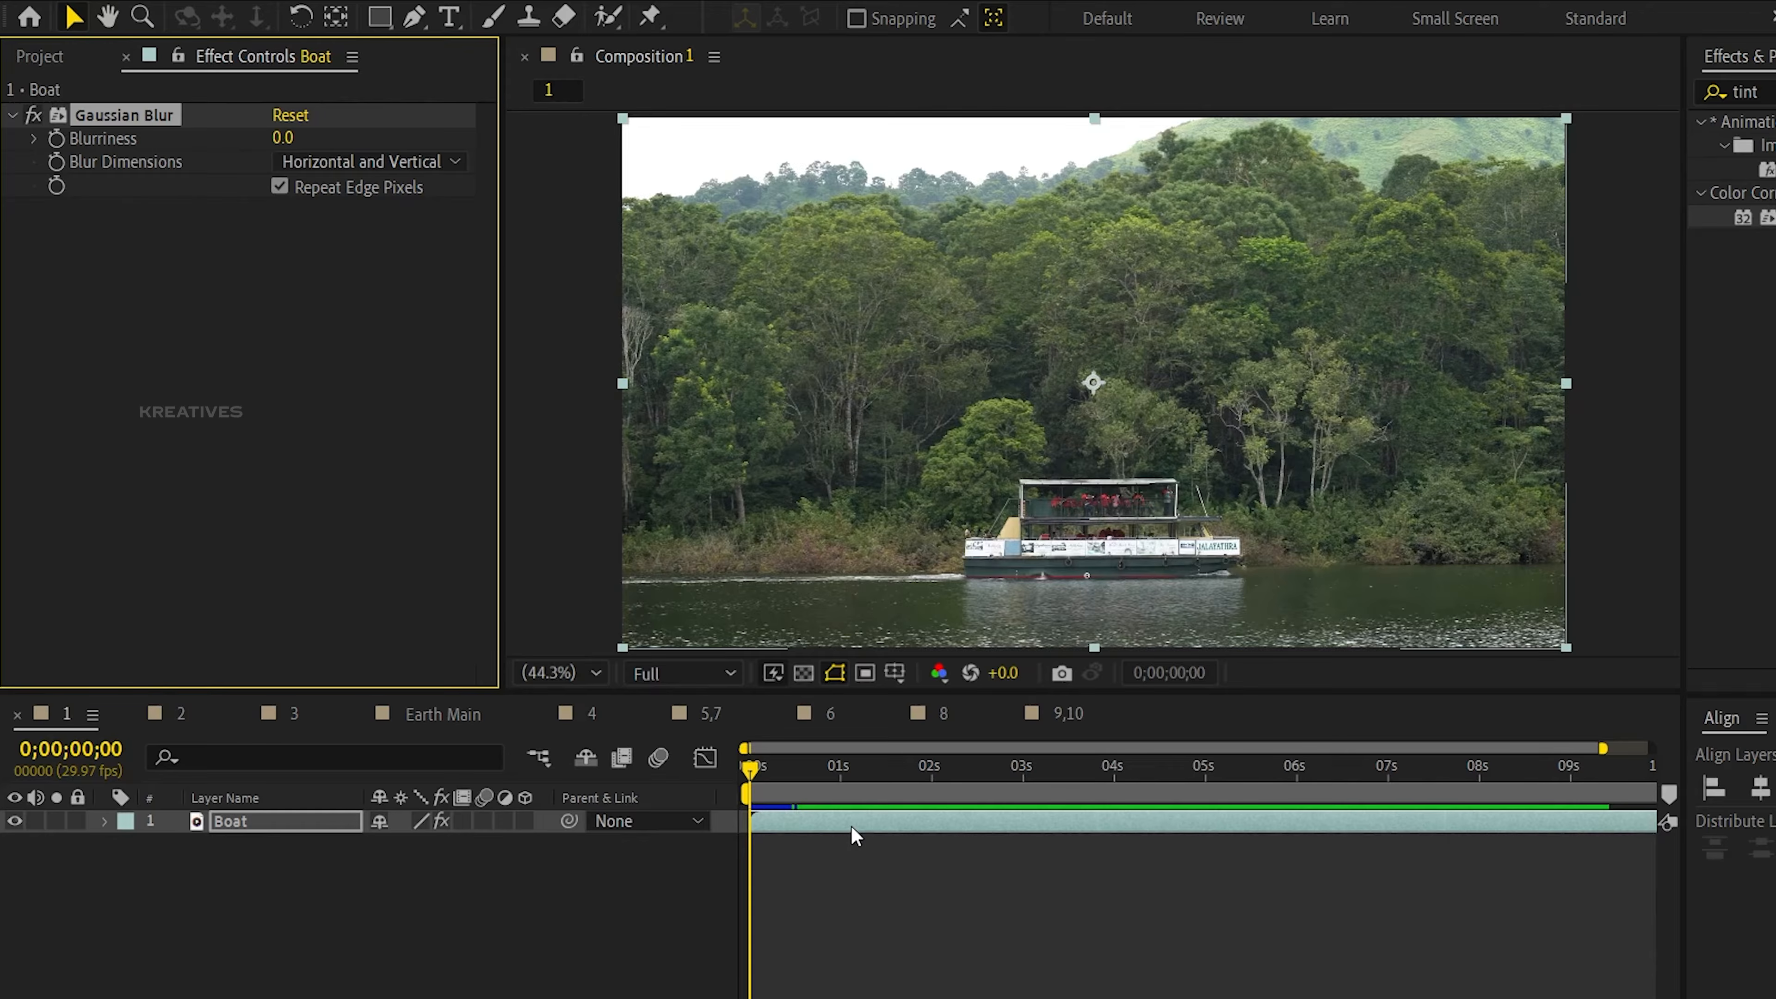
pyautogui.hotkey('ctrl', 'space')
pyautogui.write('tin')
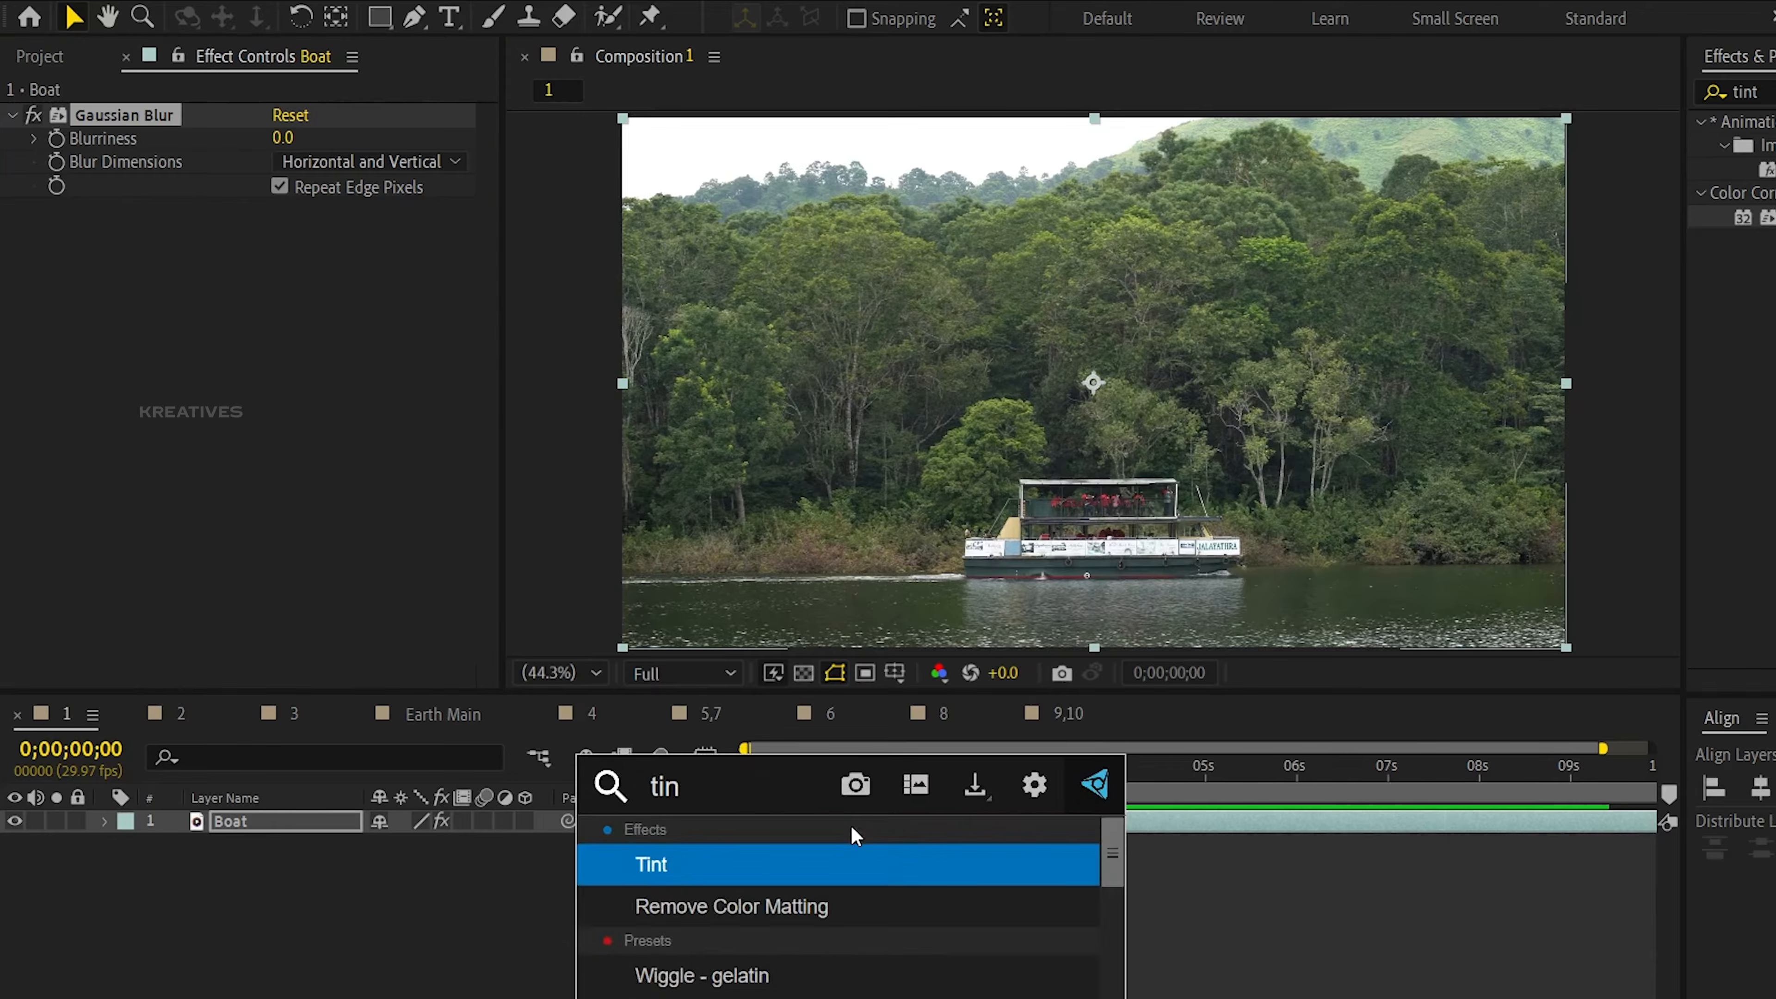
pyautogui.write('t')
pyautogui.press('Return')
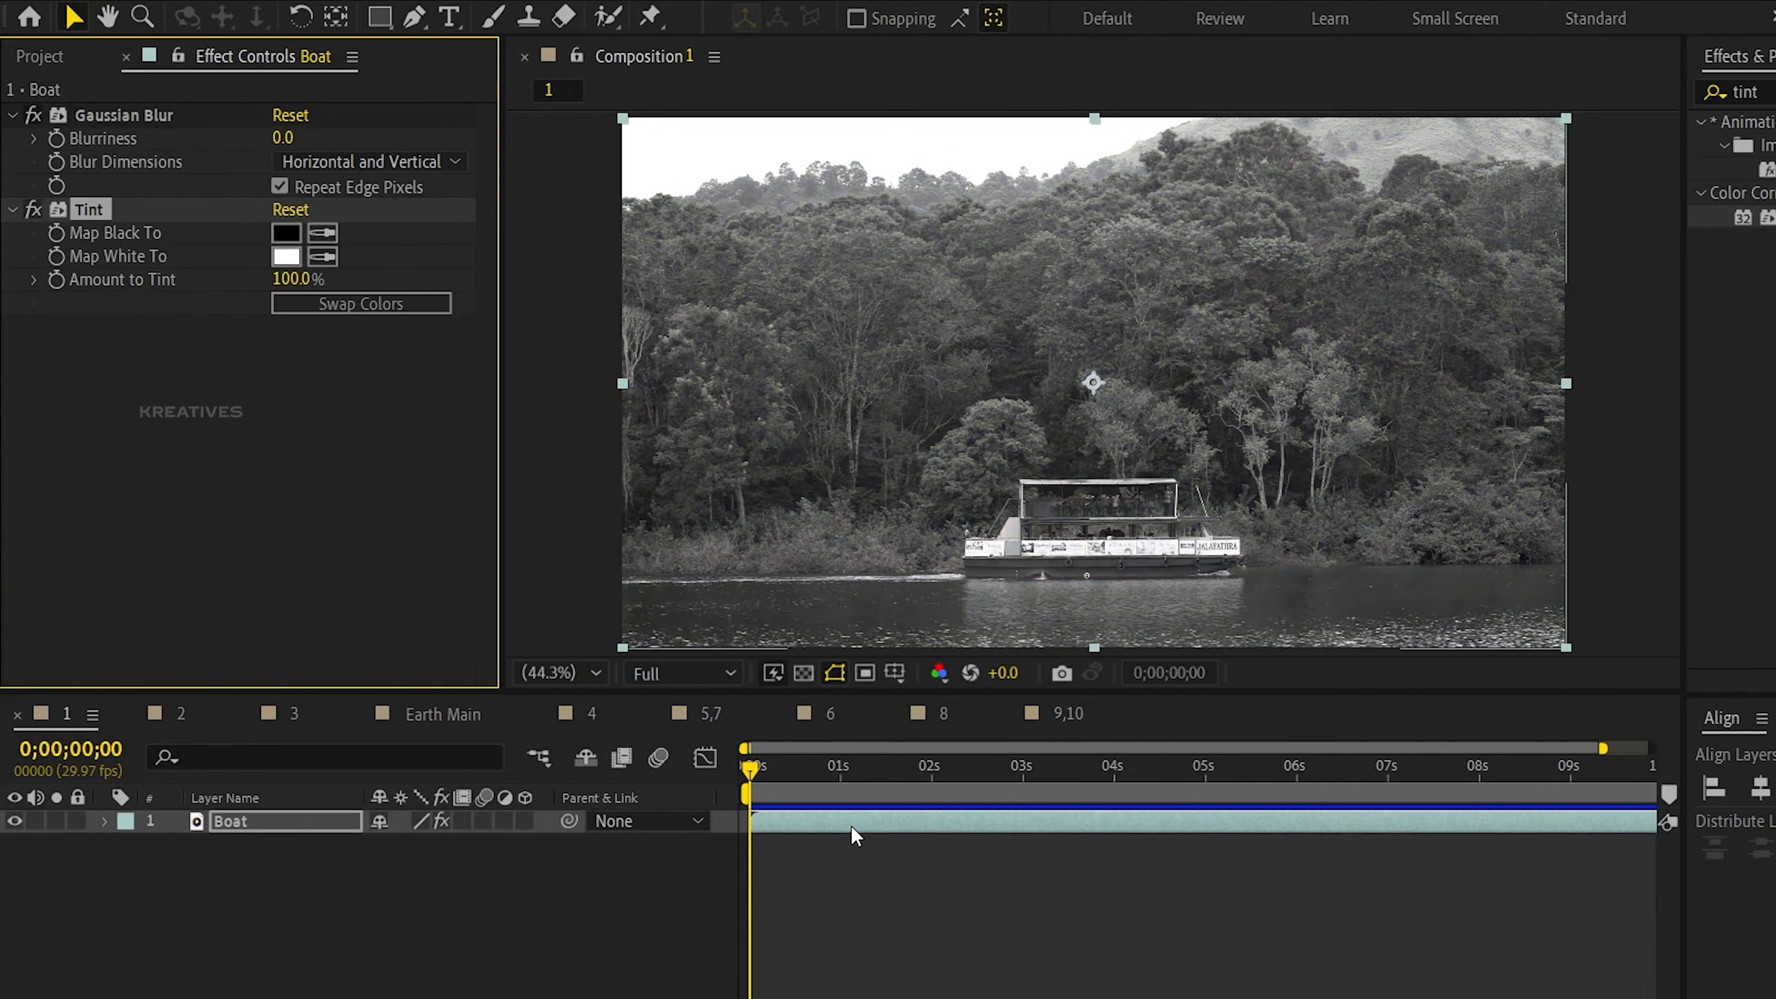
# Add the Hue/Saturation effect to the Boat layer through the FX Console quick search.
pyautogui.hotkey('ctrl', 'space')
pyautogui.write('hue')
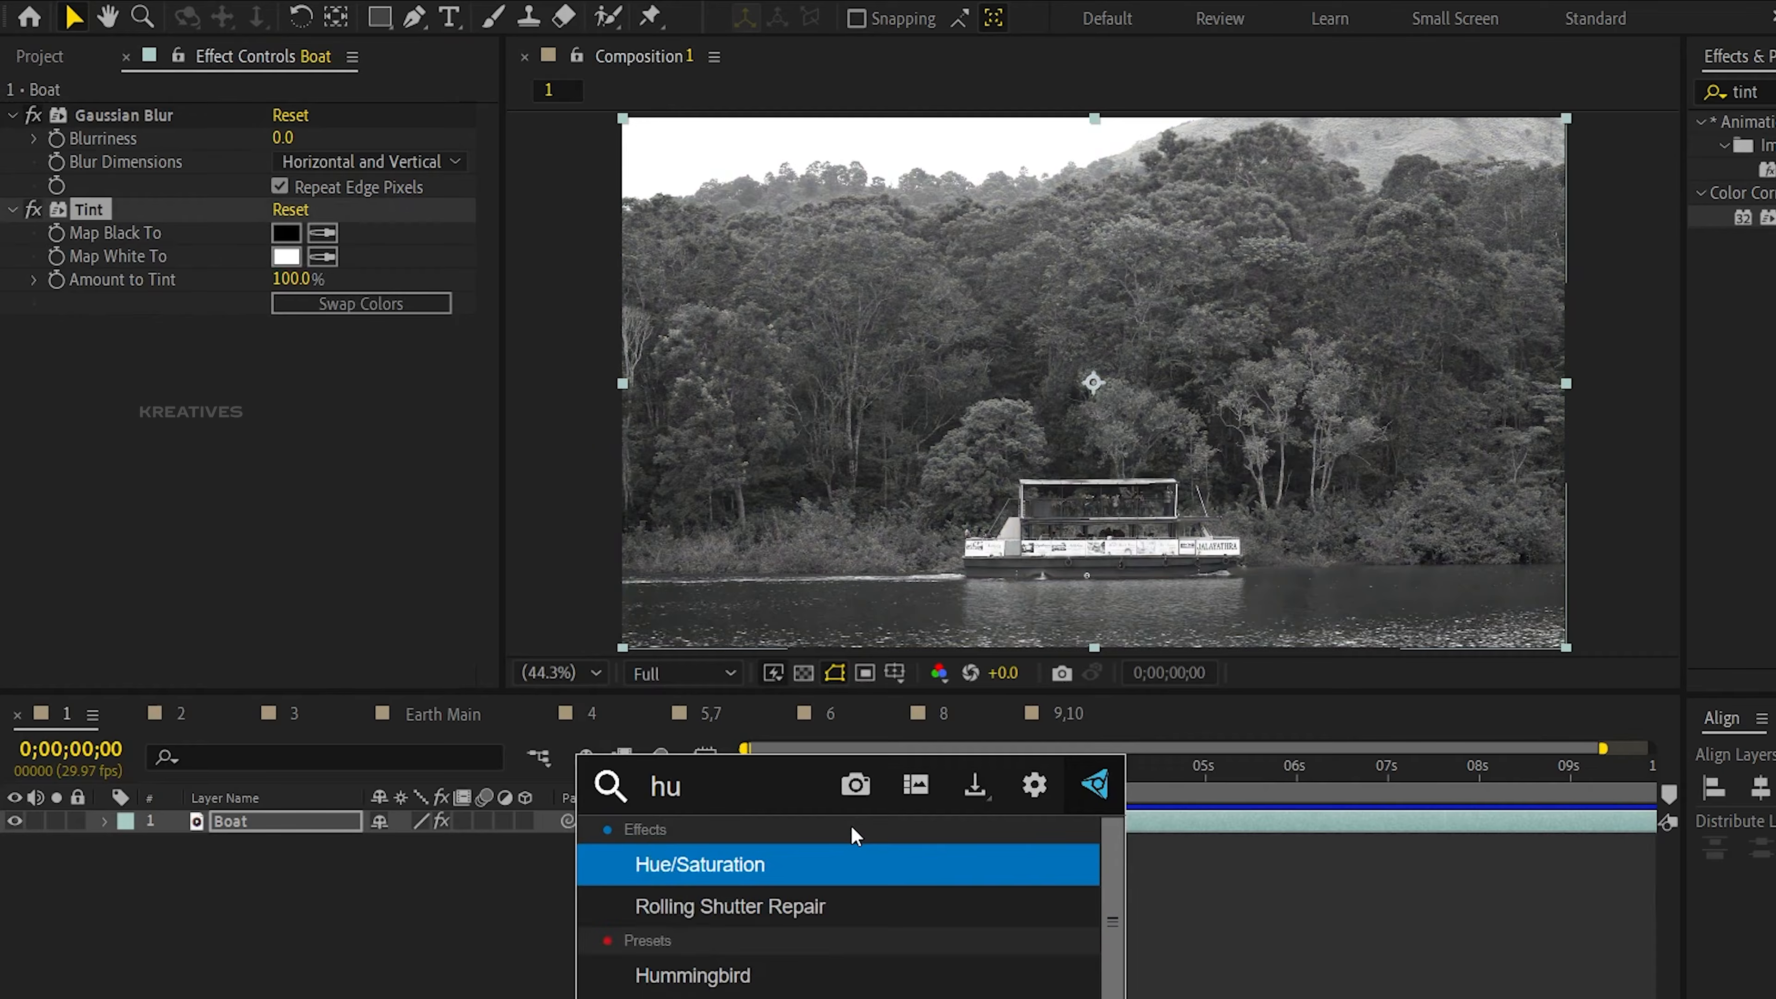
pyautogui.press('Return')
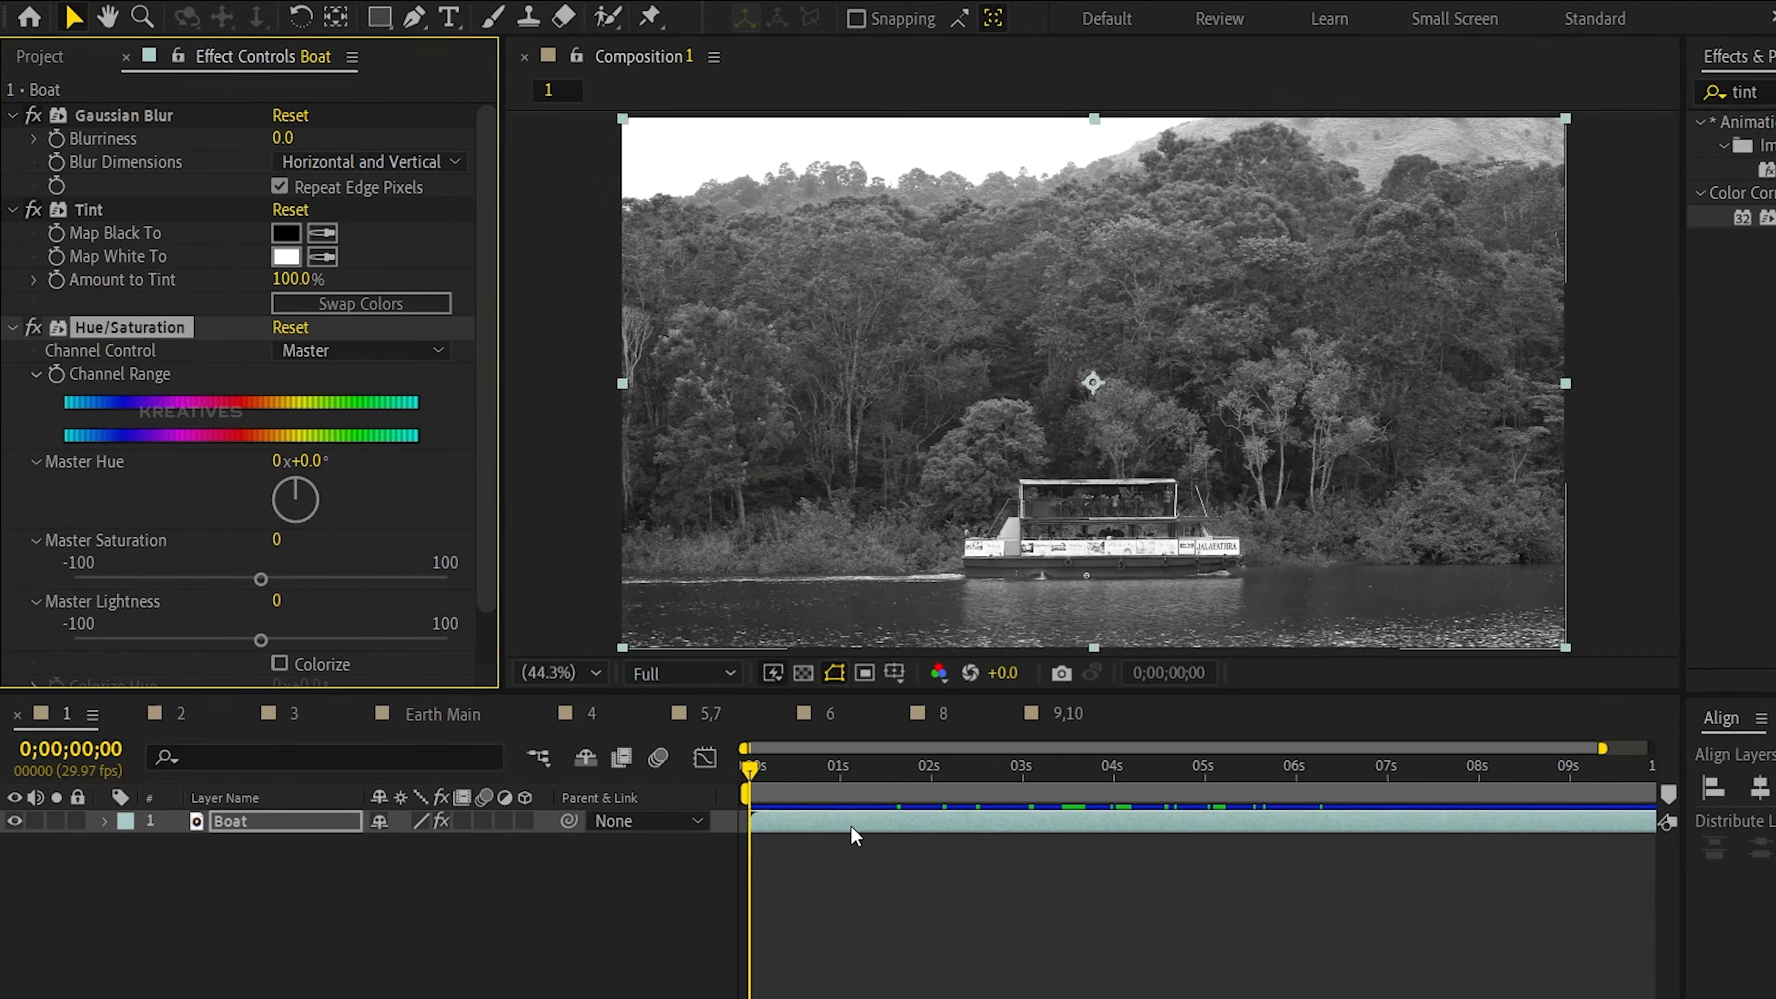
pyautogui.hotkey('ctrl', 'space')
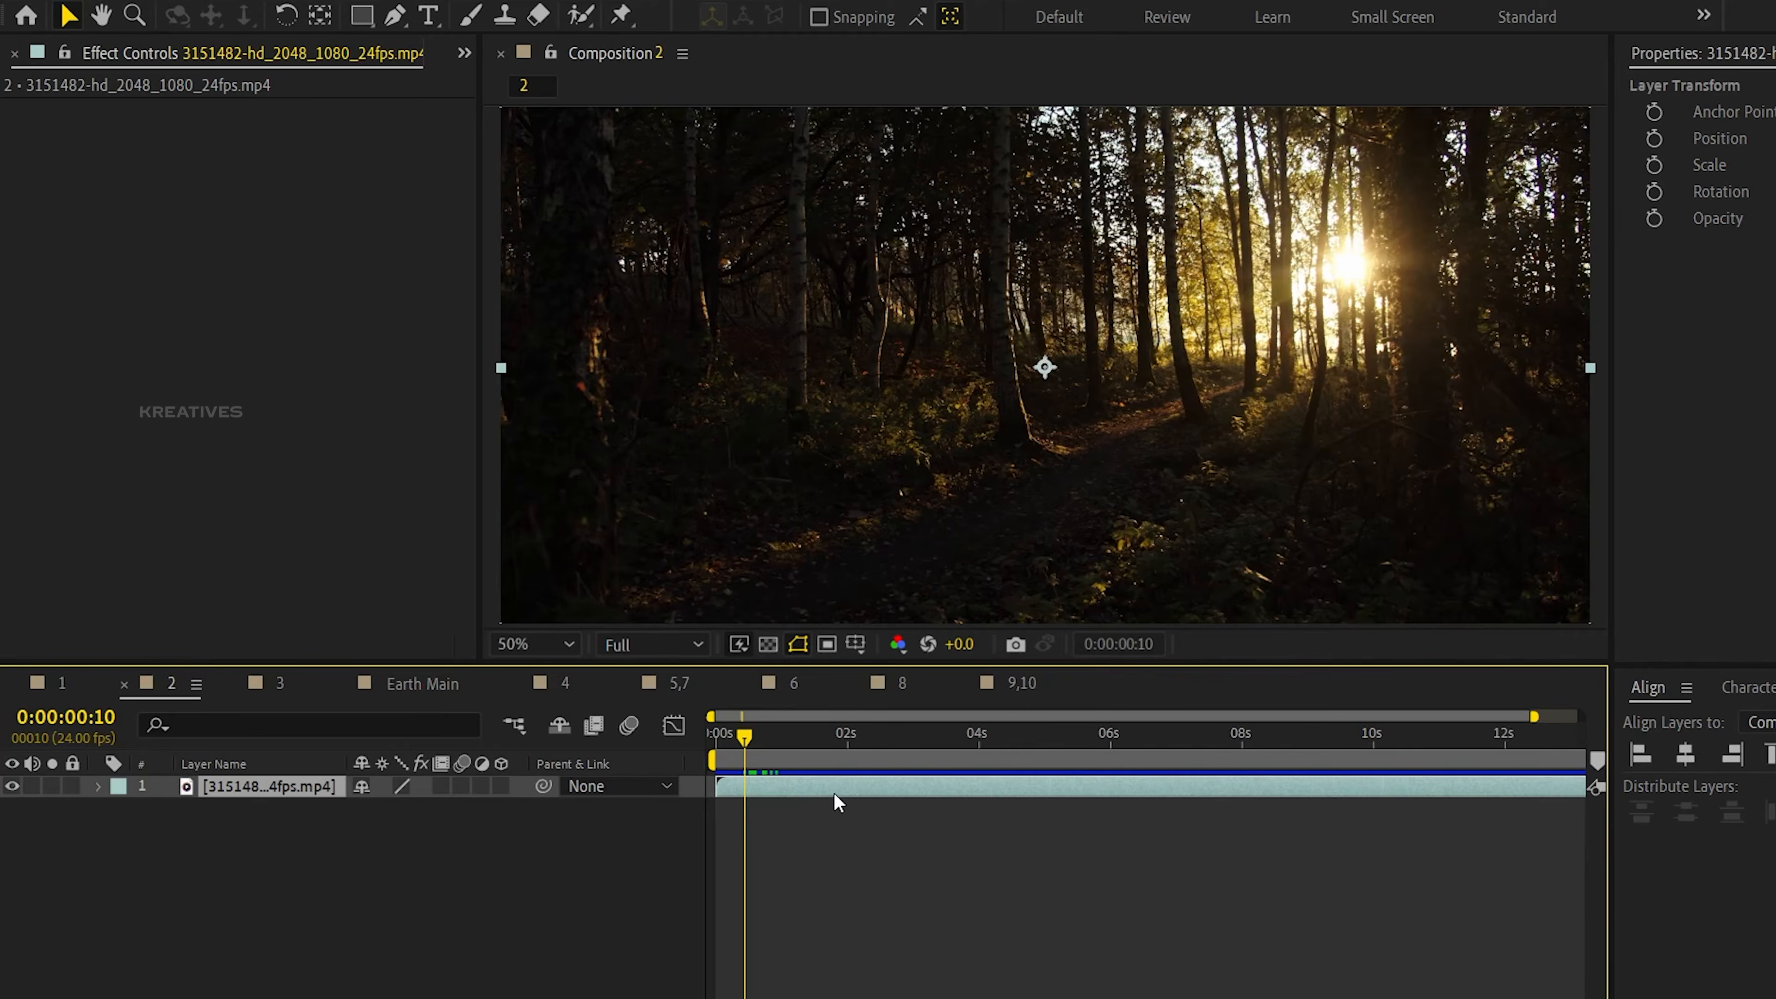
# Apply Crate's Godrays to the forest footage in composition 2 and place its origin on the sun at about 1604, 350.
pyautogui.hotkey('ctrl', 'space')
pyautogui.write('god')
pyautogui.press('Return')
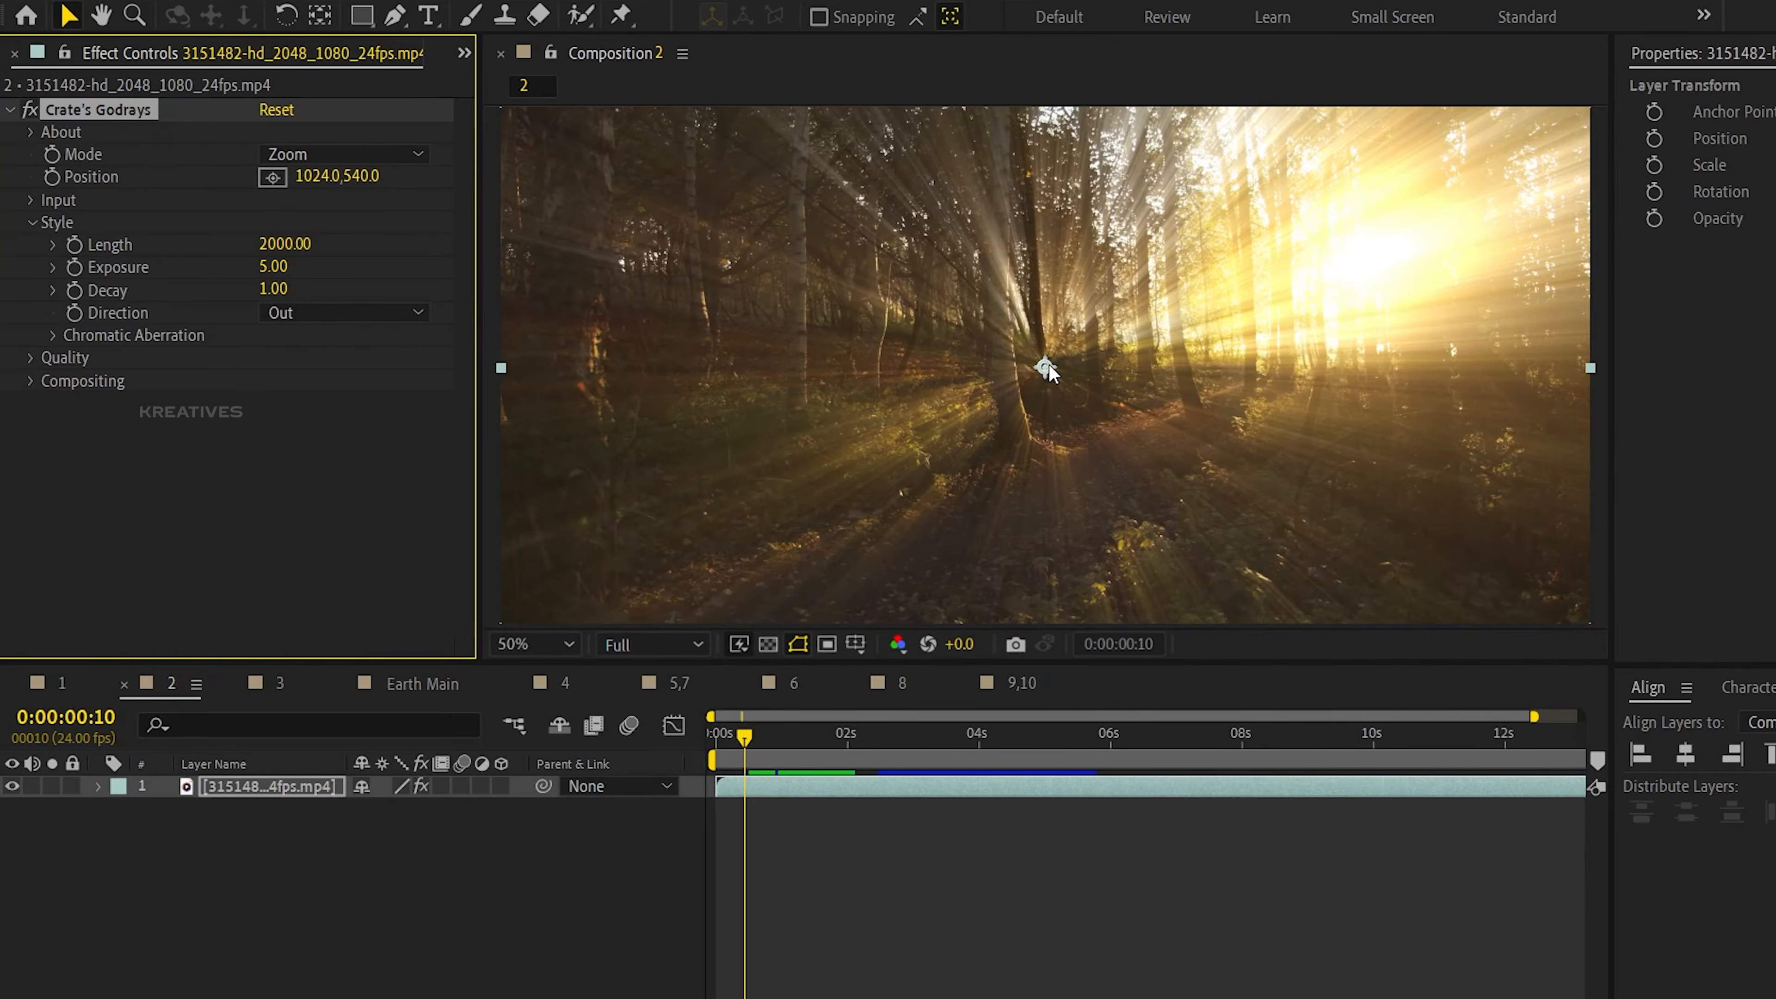
pyautogui.moveTo(1044, 367); pyautogui.dragTo(1353, 266)
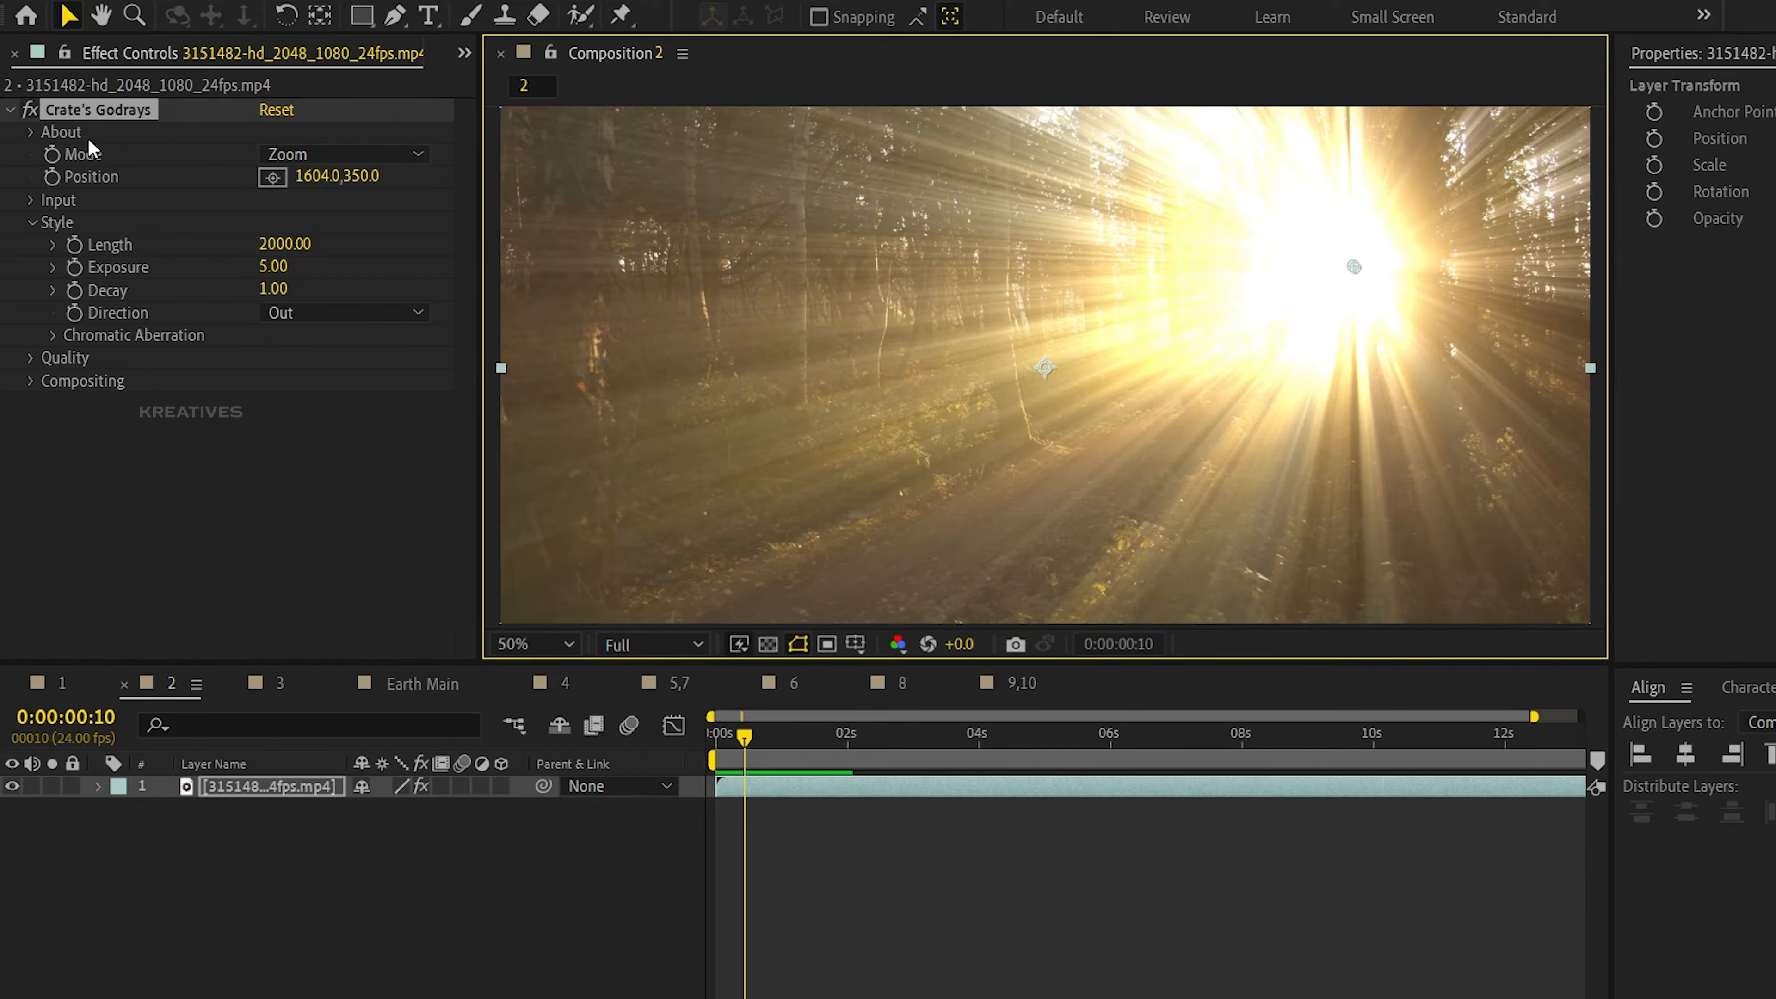
# Try the Spin mode of Crate's Godrays and return the mode to Zoom.
pyautogui.click(343, 154)
pyautogui.click(354, 184)
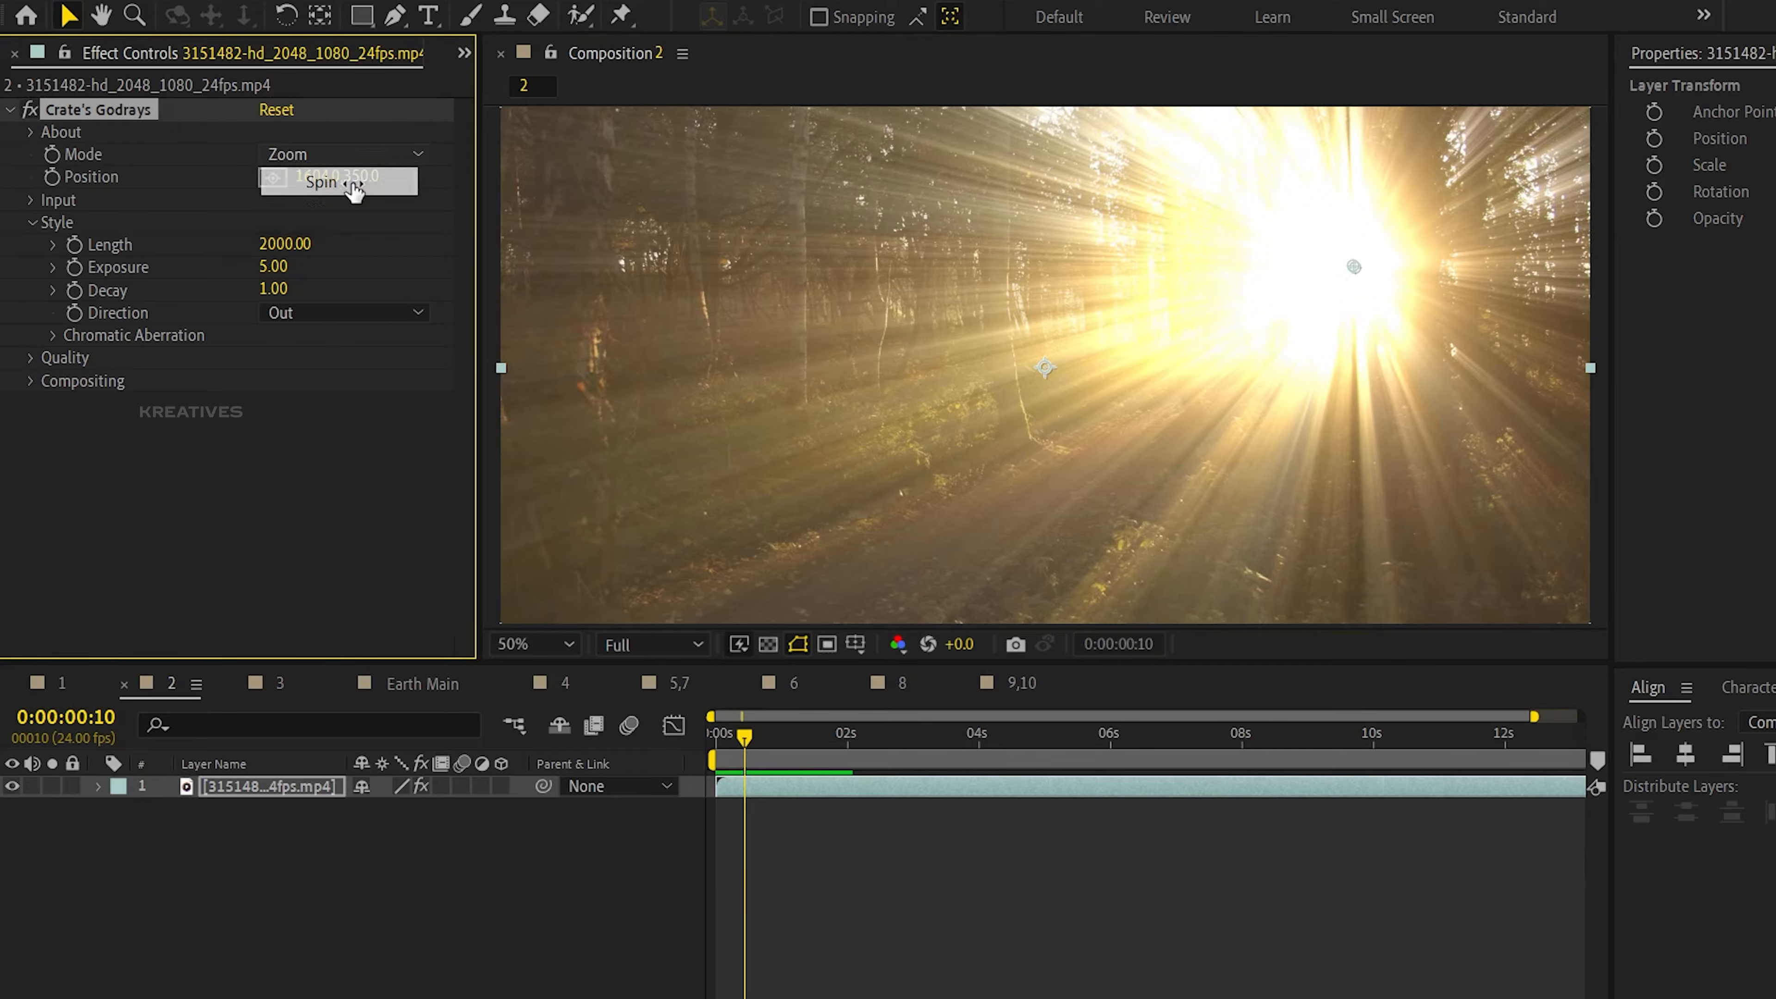
pyautogui.click(321, 156)
pyautogui.click(326, 209)
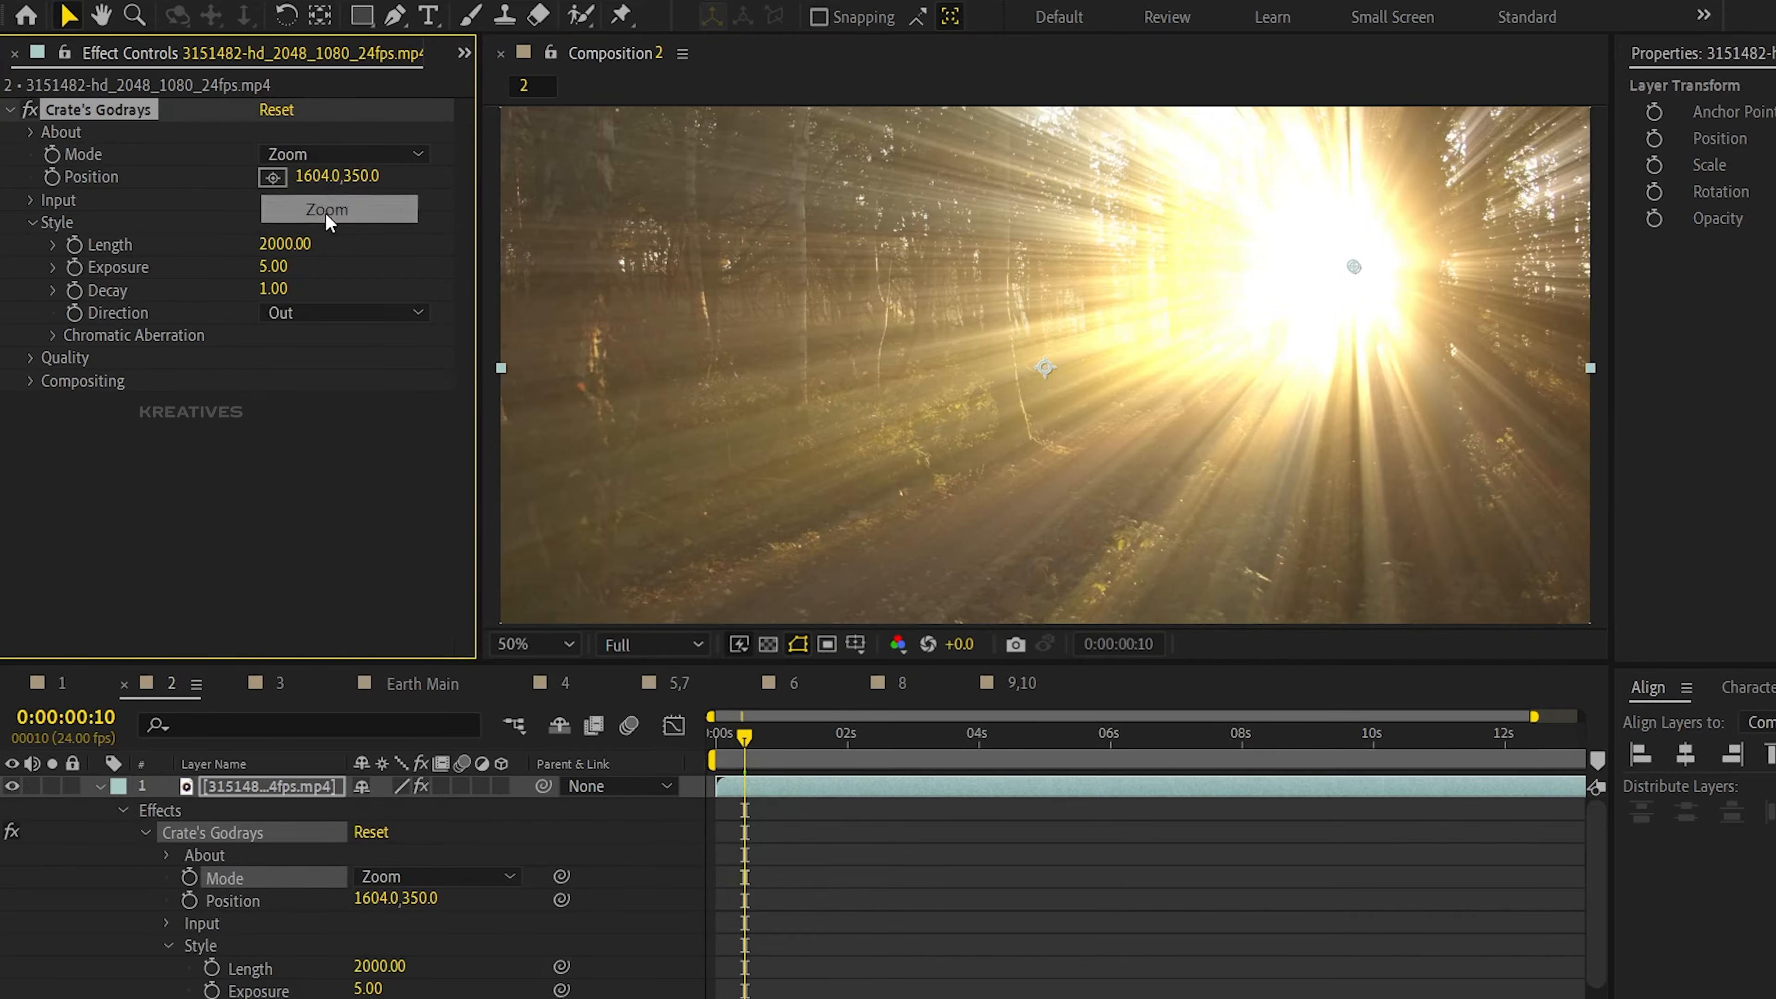
# Set the Godrays Threshold to 48%, Threshold Smooth to 100%, Length to 1480, Exposure to 5.24, Decay to 1.08 and Chromatic Aberration Amount to 73%.
pyautogui.click(31, 200)
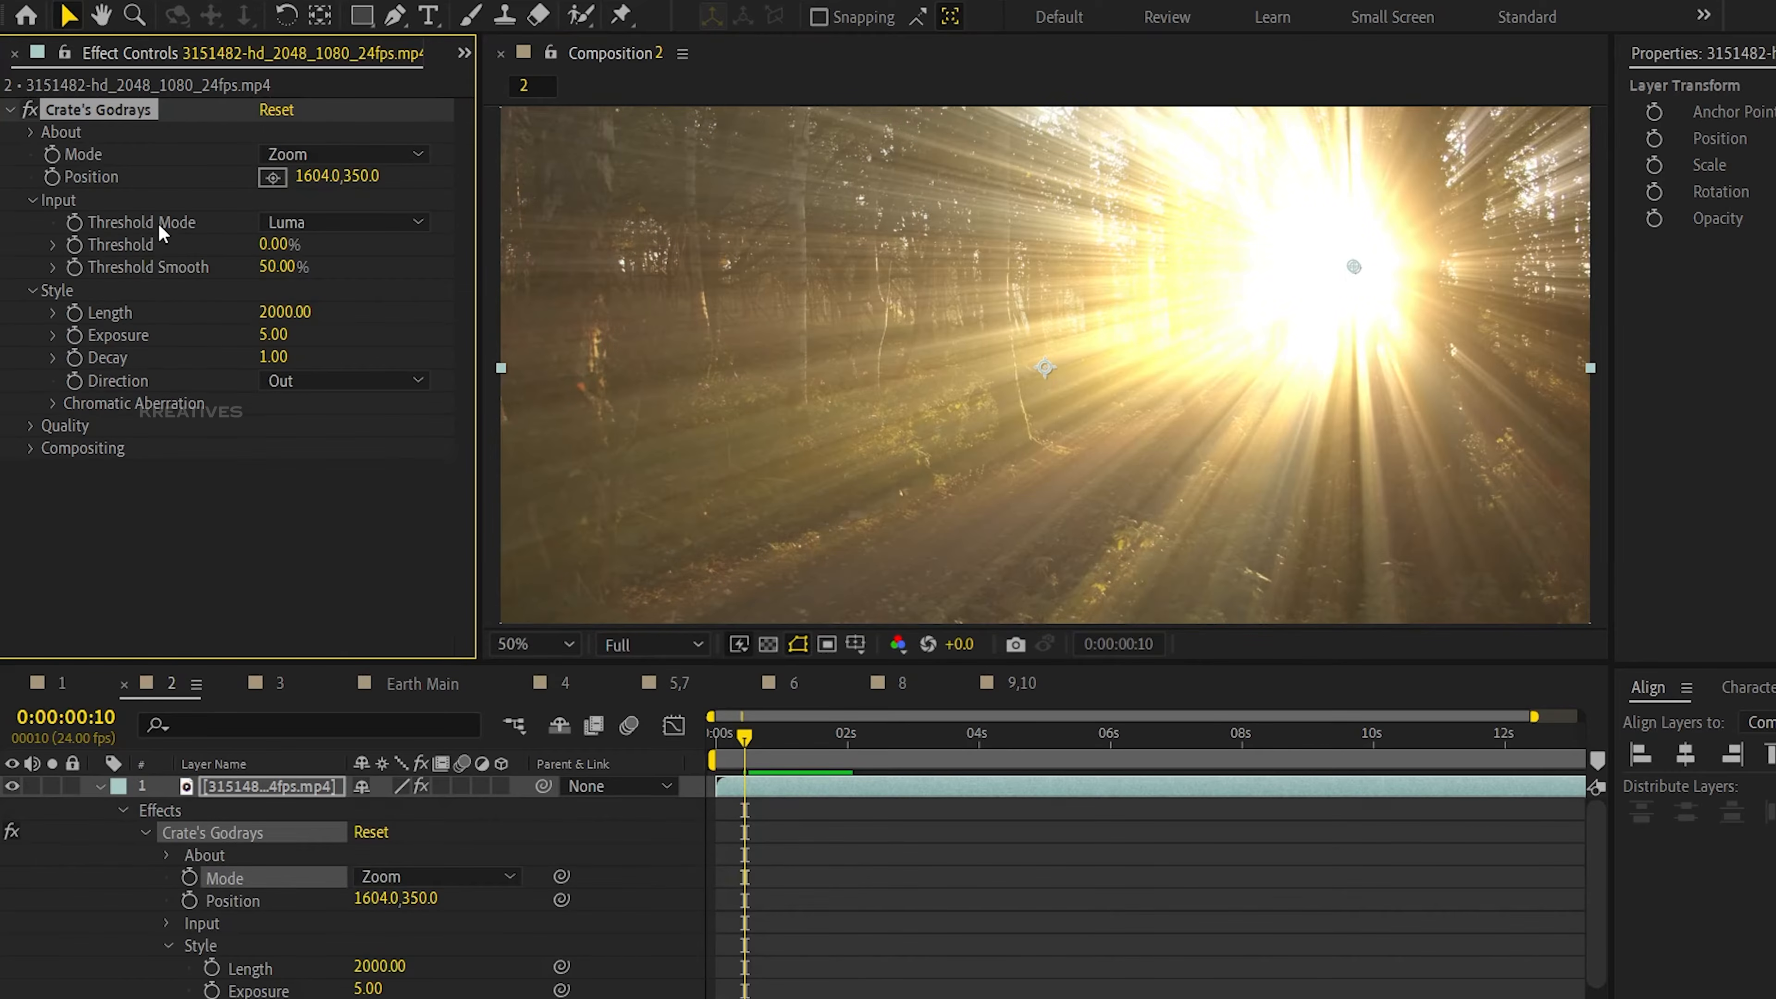
pyautogui.moveTo(276, 244); pyautogui.dragTo(340, 260)
pyautogui.moveTo(277, 313); pyautogui.dragTo(210, 310)
pyautogui.moveTo(277, 334)
pyautogui.mouseDown()
pyautogui.moveTo(295, 334)
pyautogui.moveTo(290, 355)
pyautogui.mouseUp()
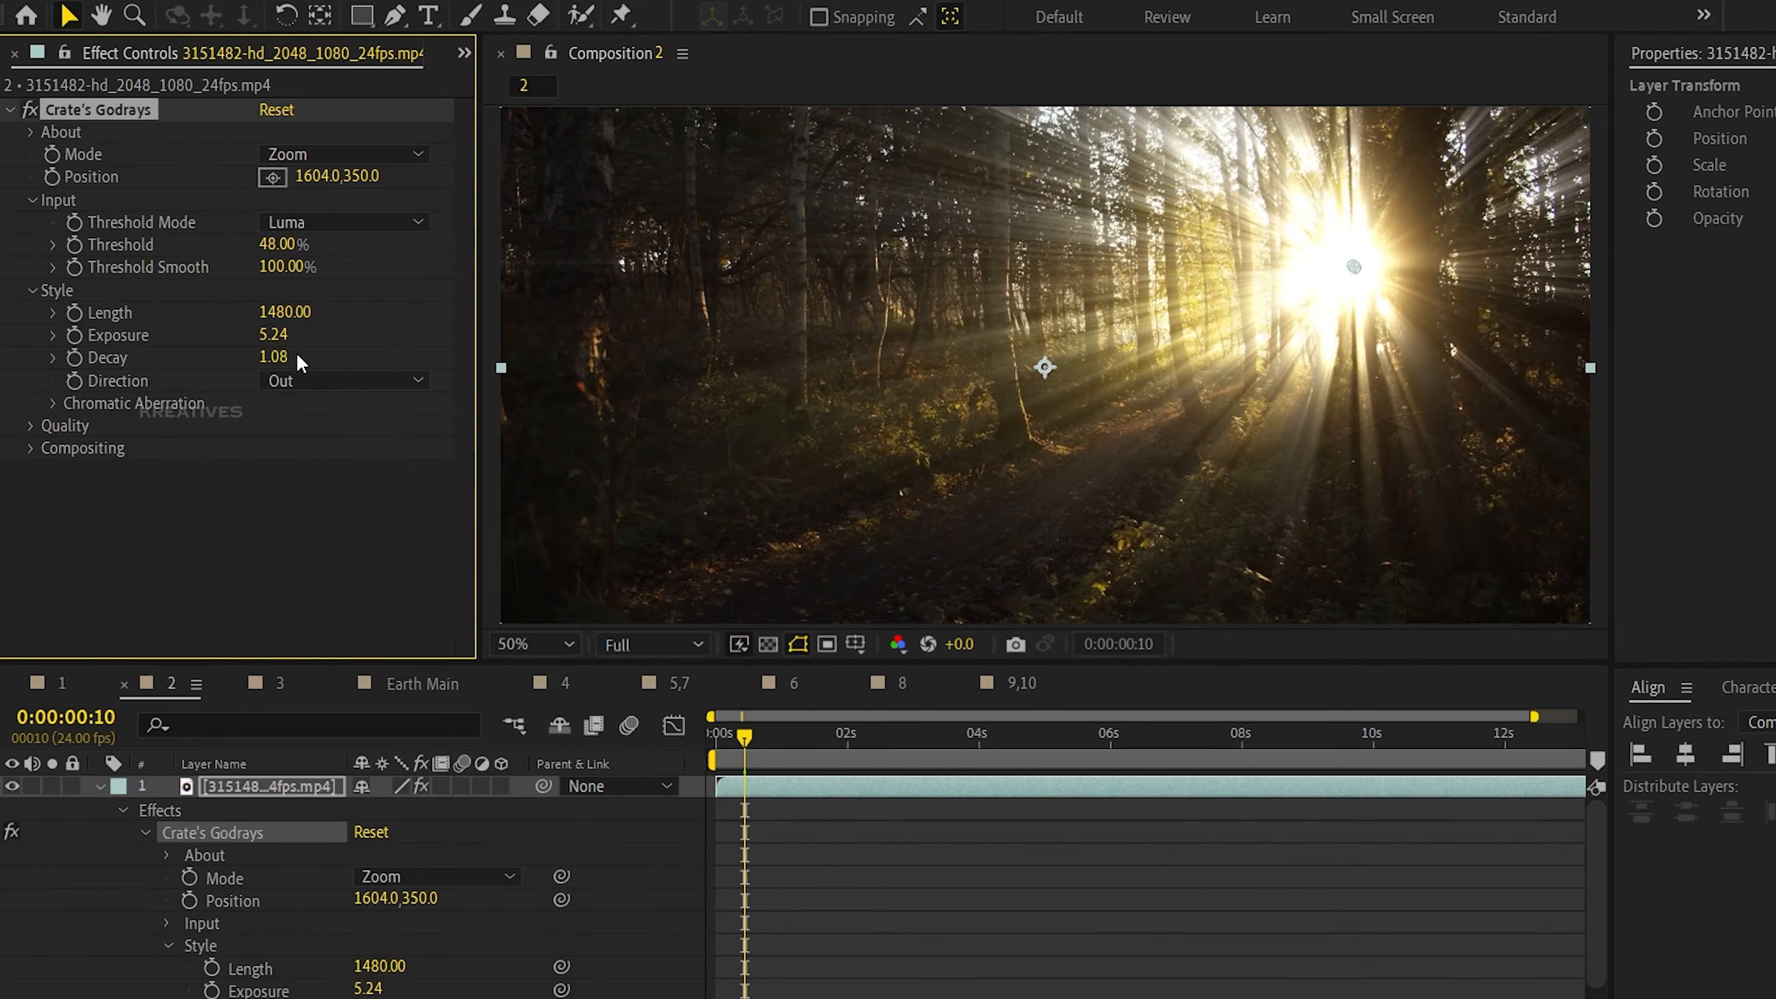
pyautogui.click(52, 403)
pyautogui.moveTo(279, 434); pyautogui.dragTo(346, 420)
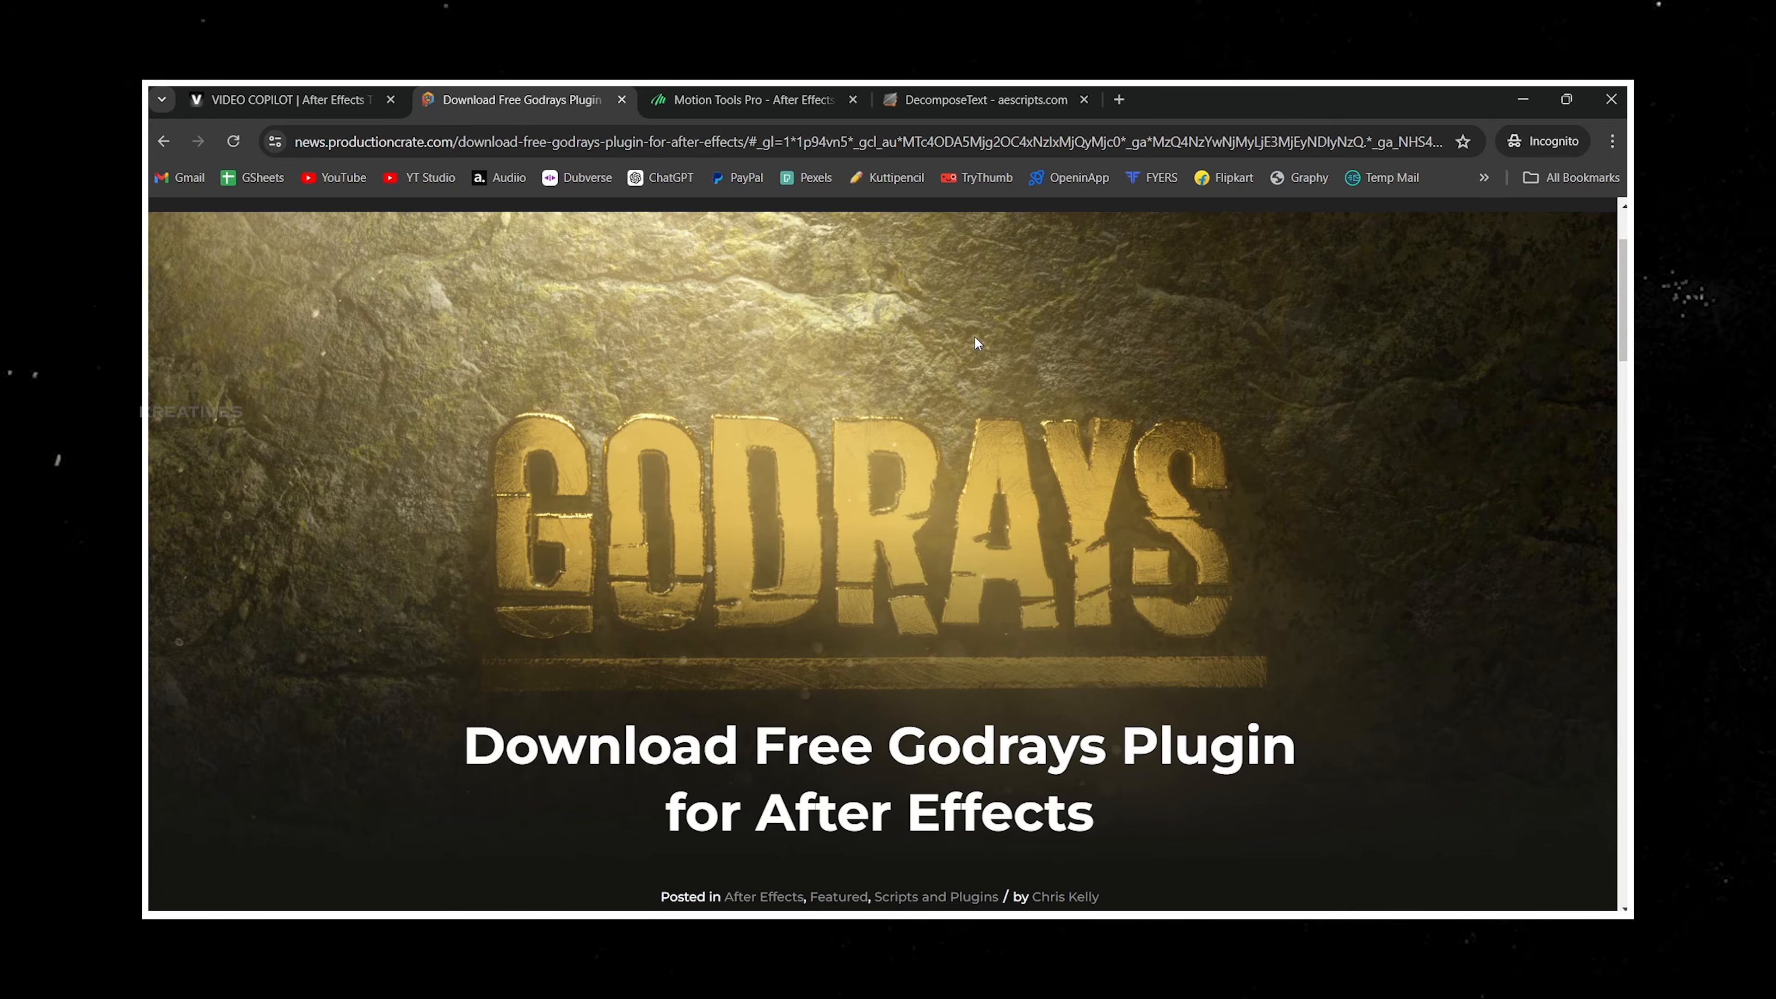
# In the browser, follow the free Godrays plugin's download link and clear the Sample plan's $15/mo donation option.
pyautogui.scroll(-5, 976, 335)
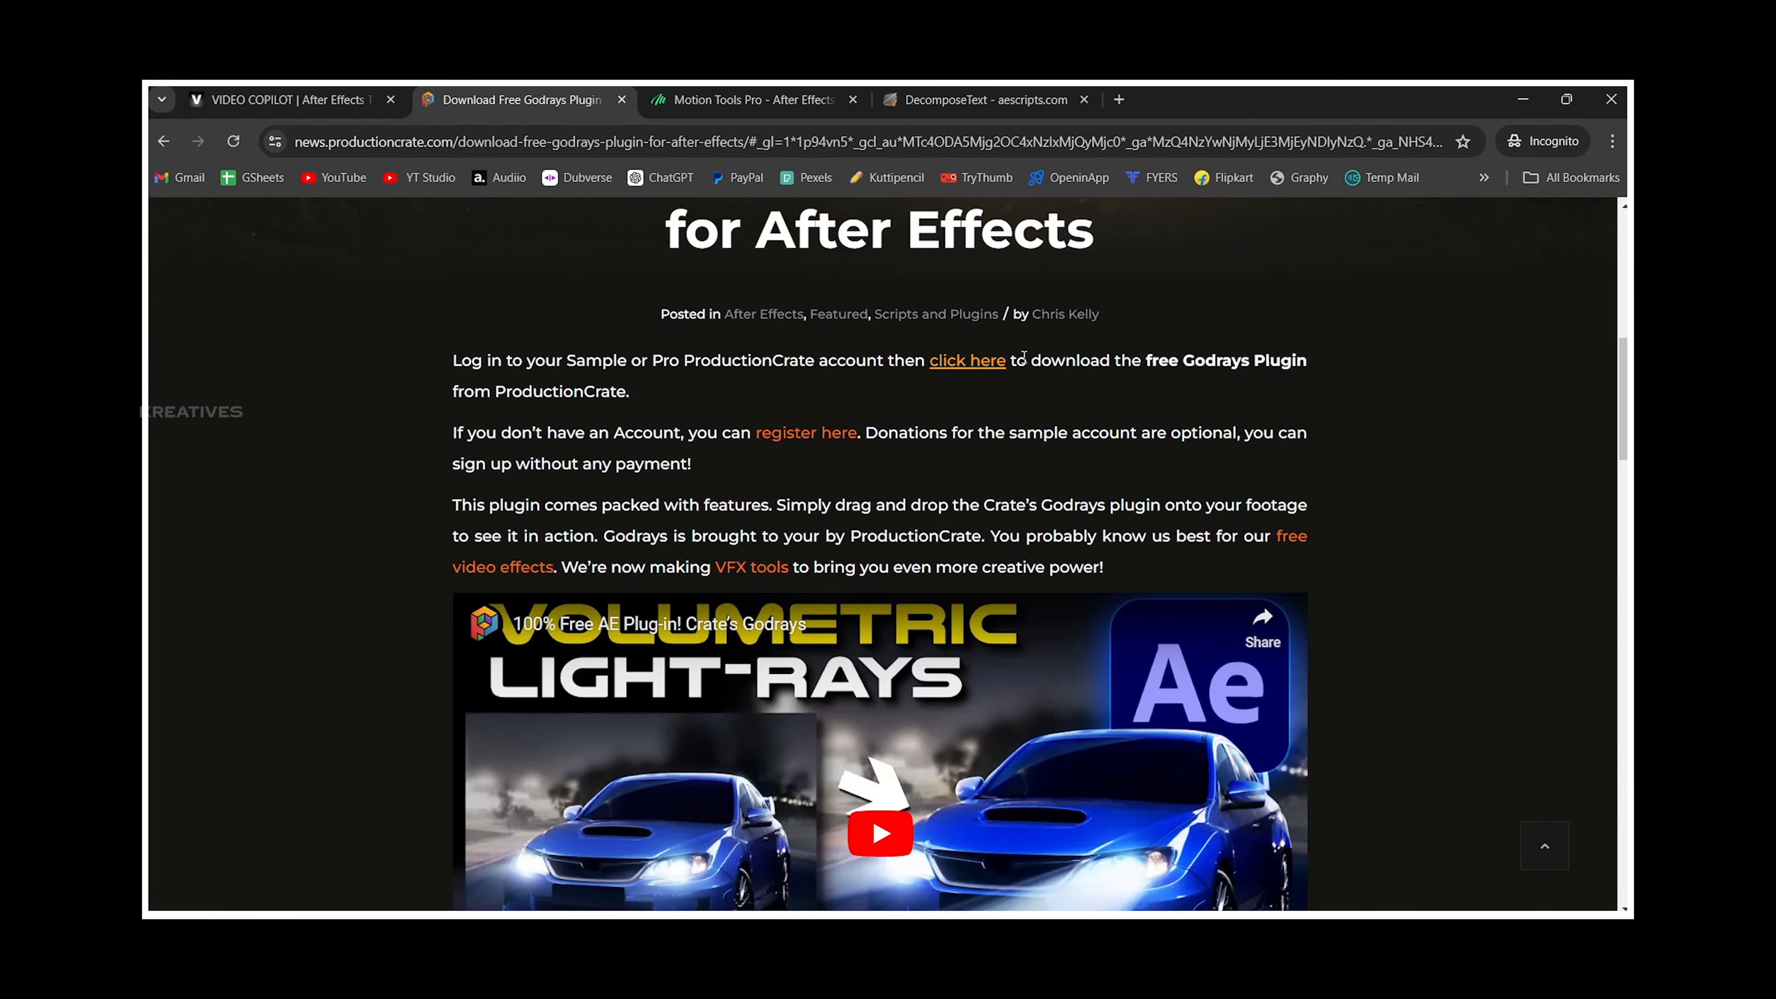
pyautogui.click(978, 361)
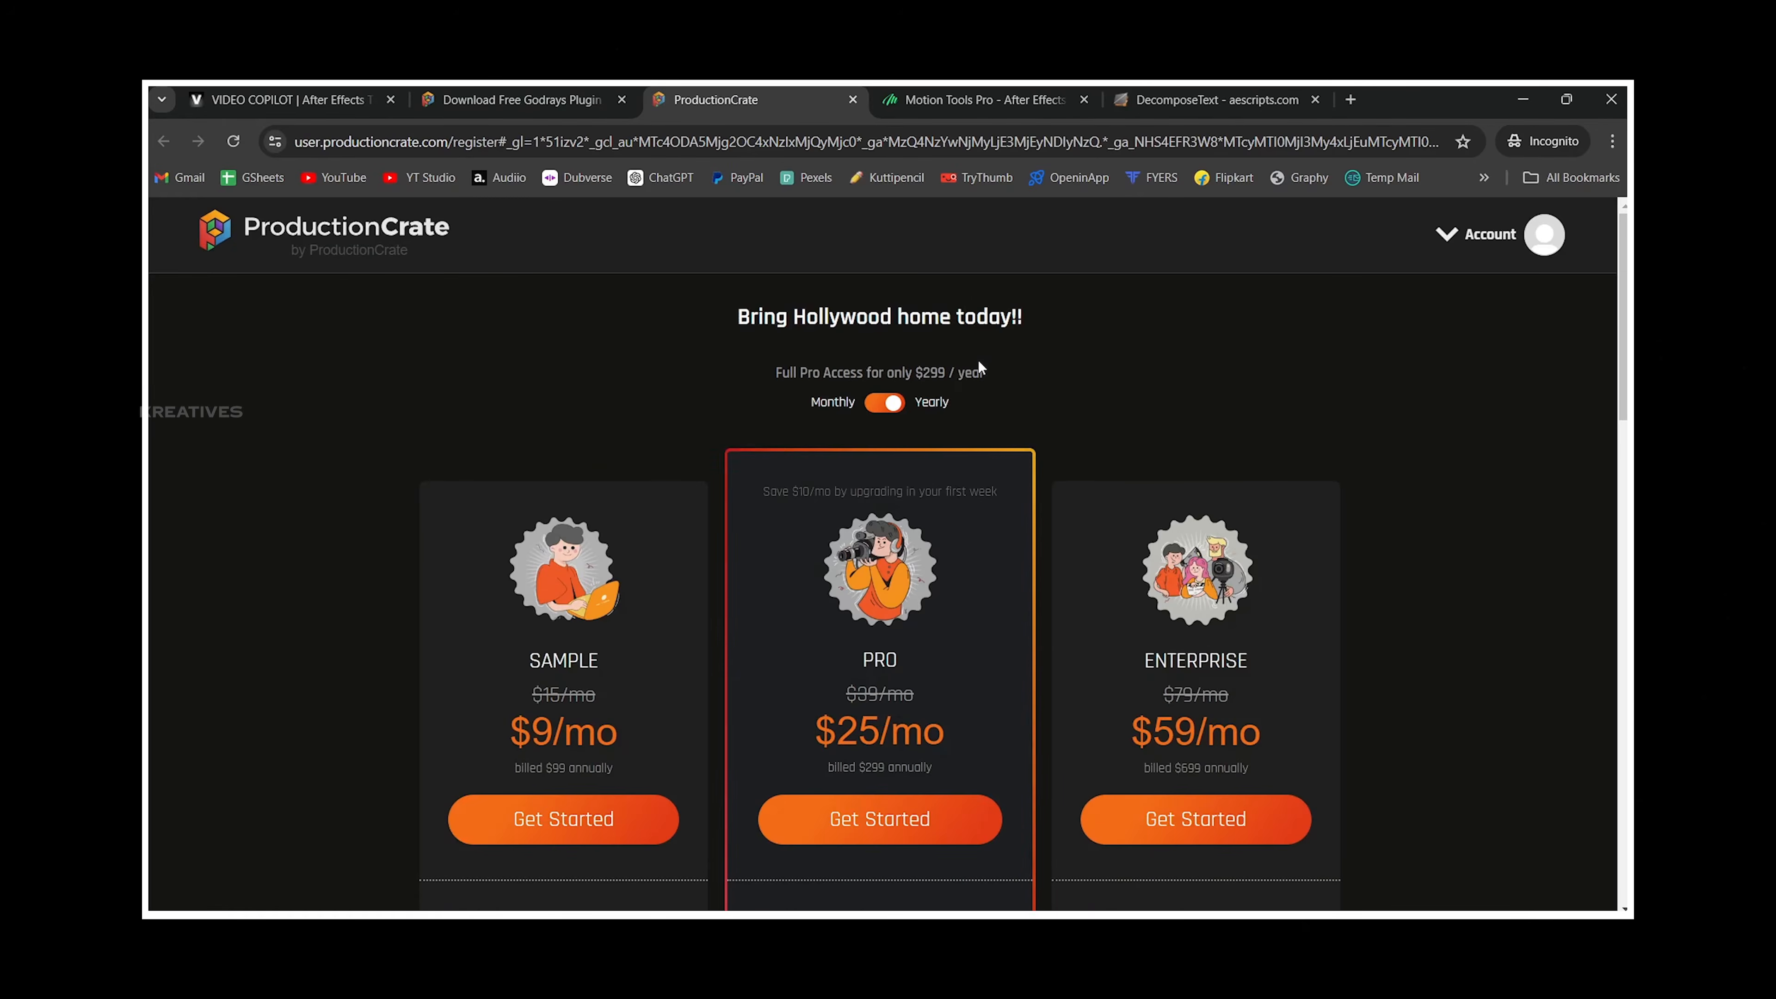
pyautogui.scroll(-5, 979, 368)
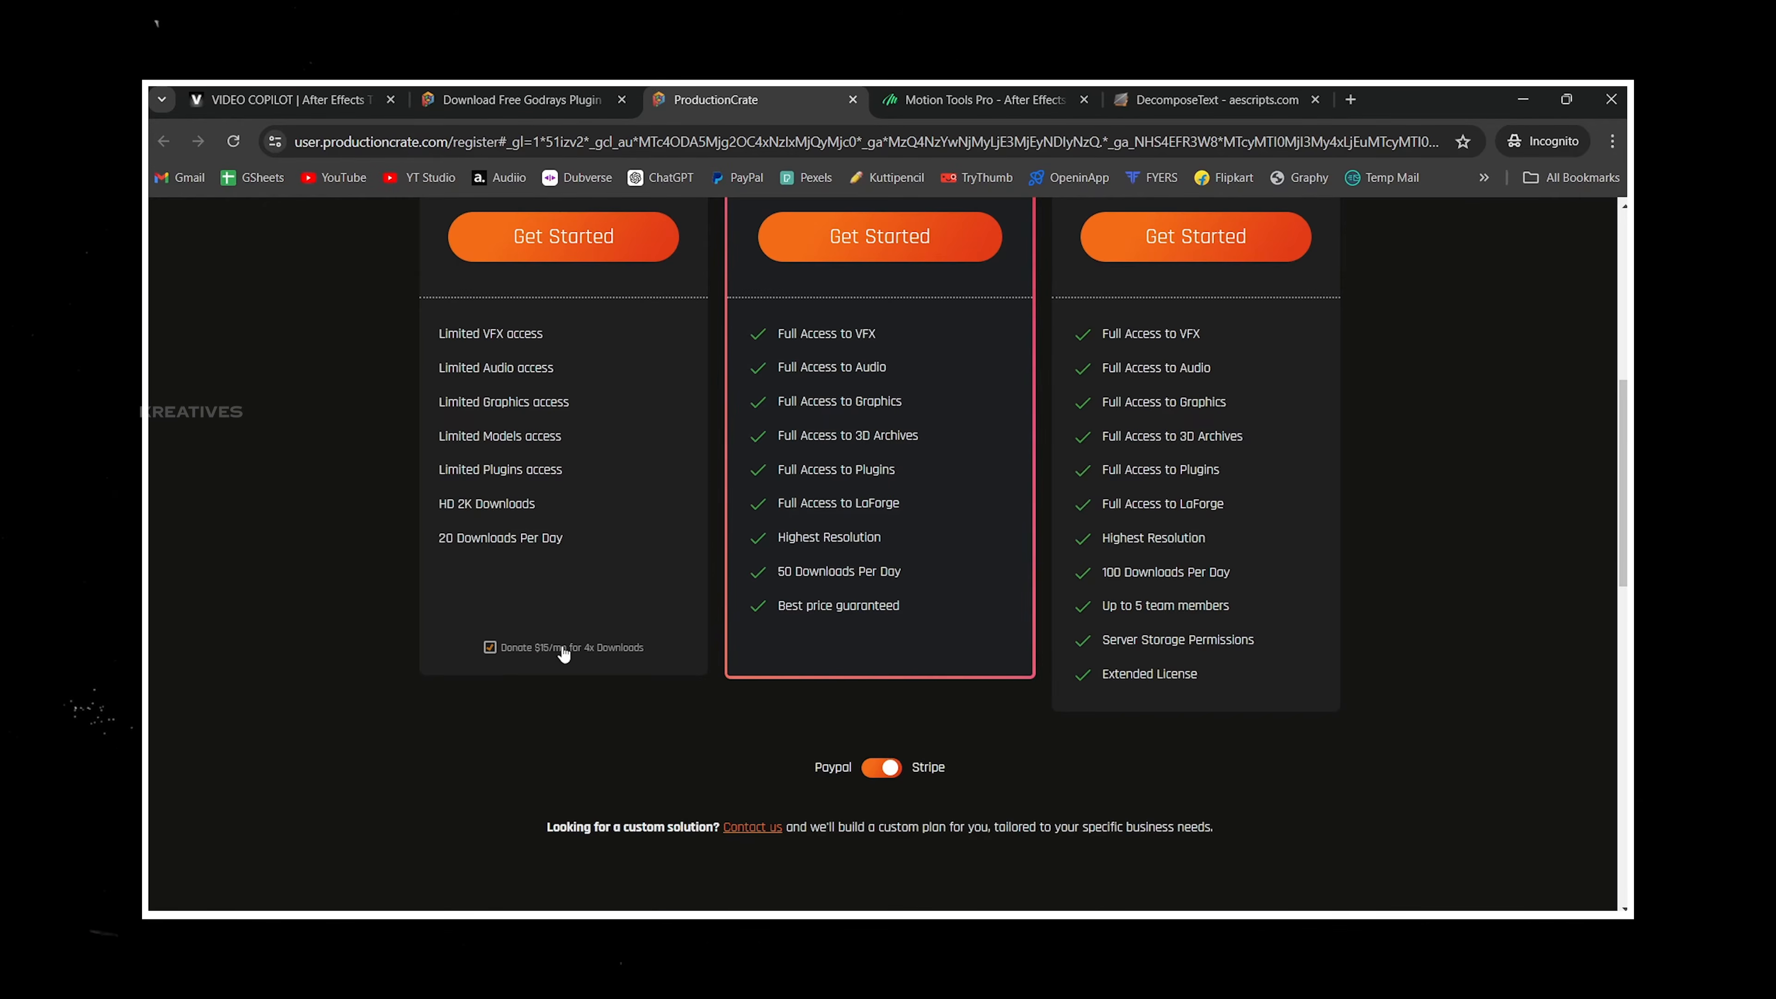
pyautogui.scroll(5, 665, 540)
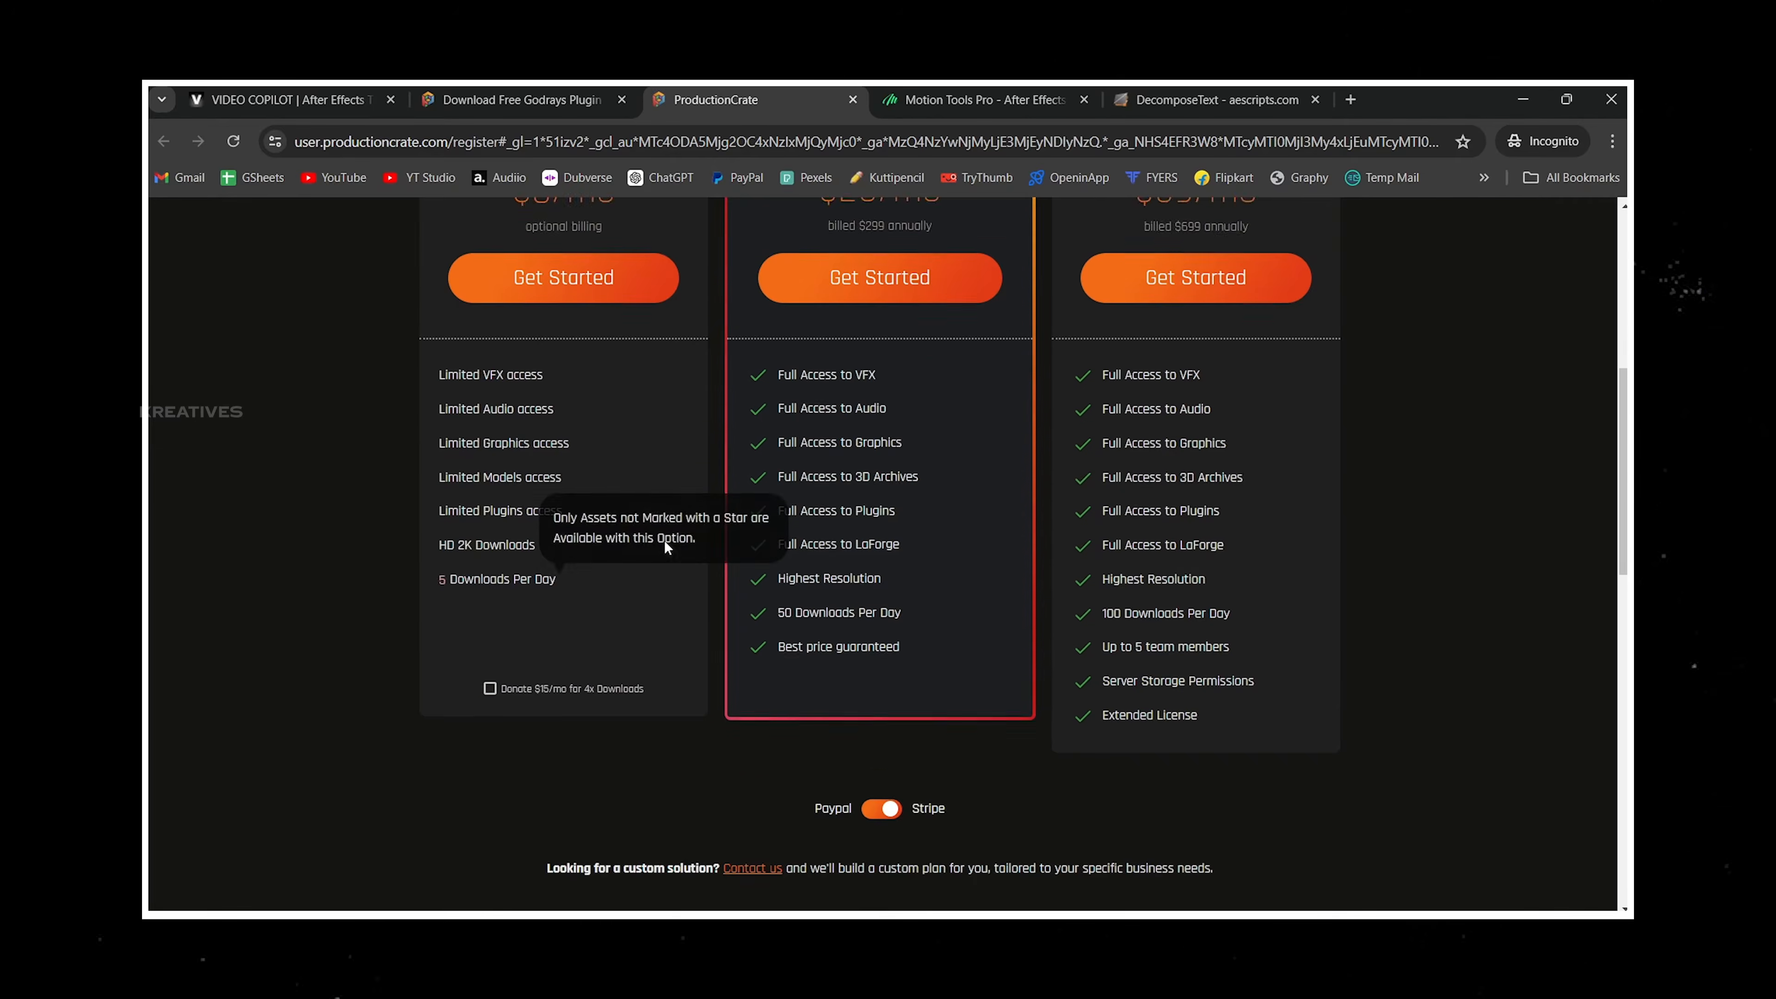
pyautogui.click(605, 712)
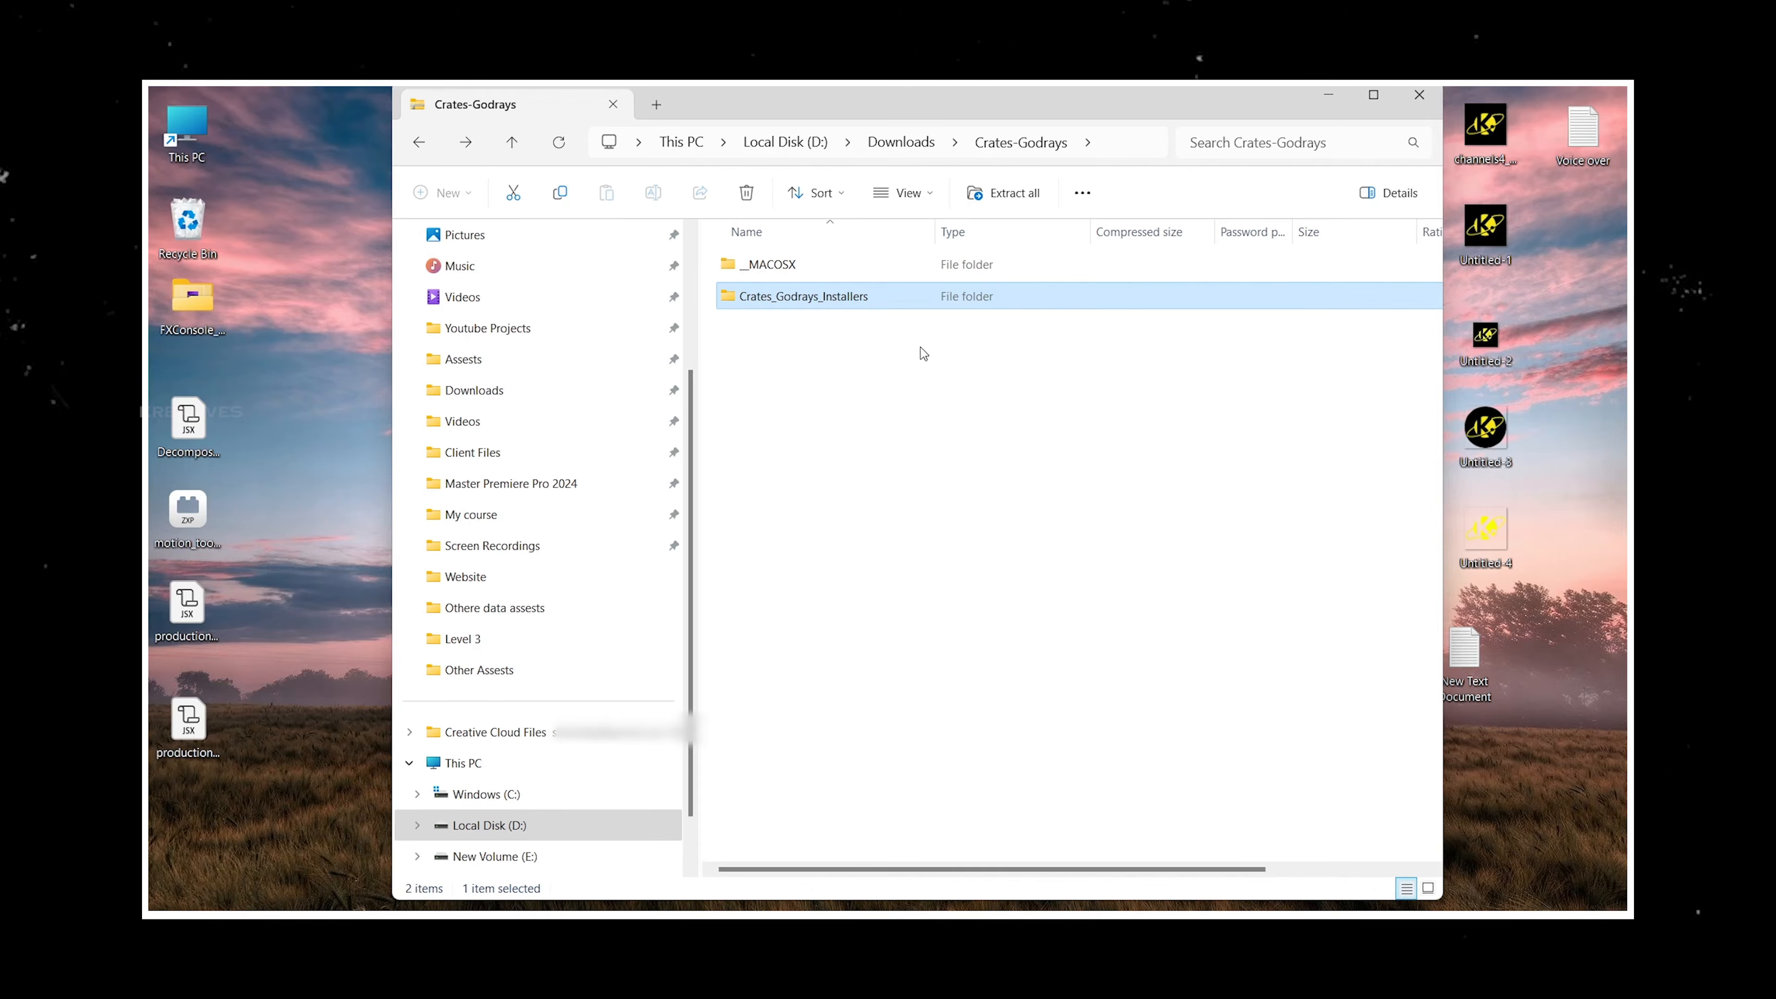
# In File Explorer, copy the Crate's Godrays plugin file from the win folder inside Crates_Godrays_Installers.
pyautogui.doubleClick(841, 306)
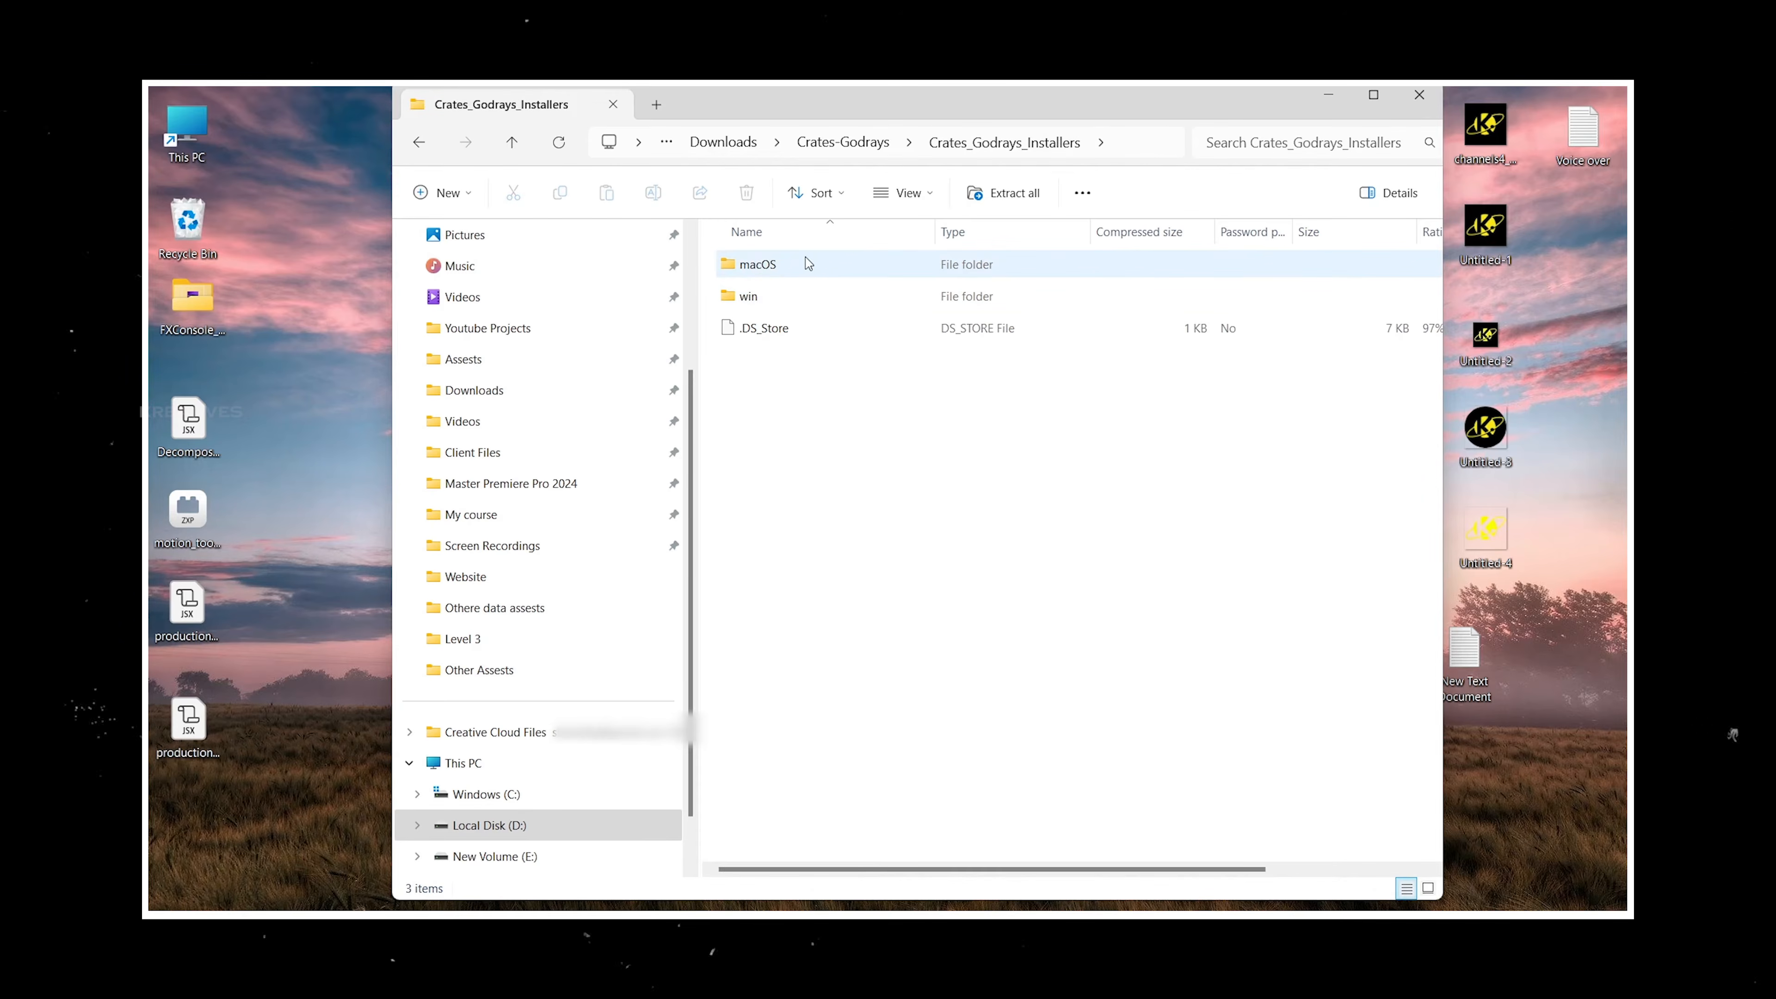
pyautogui.doubleClick(806, 299)
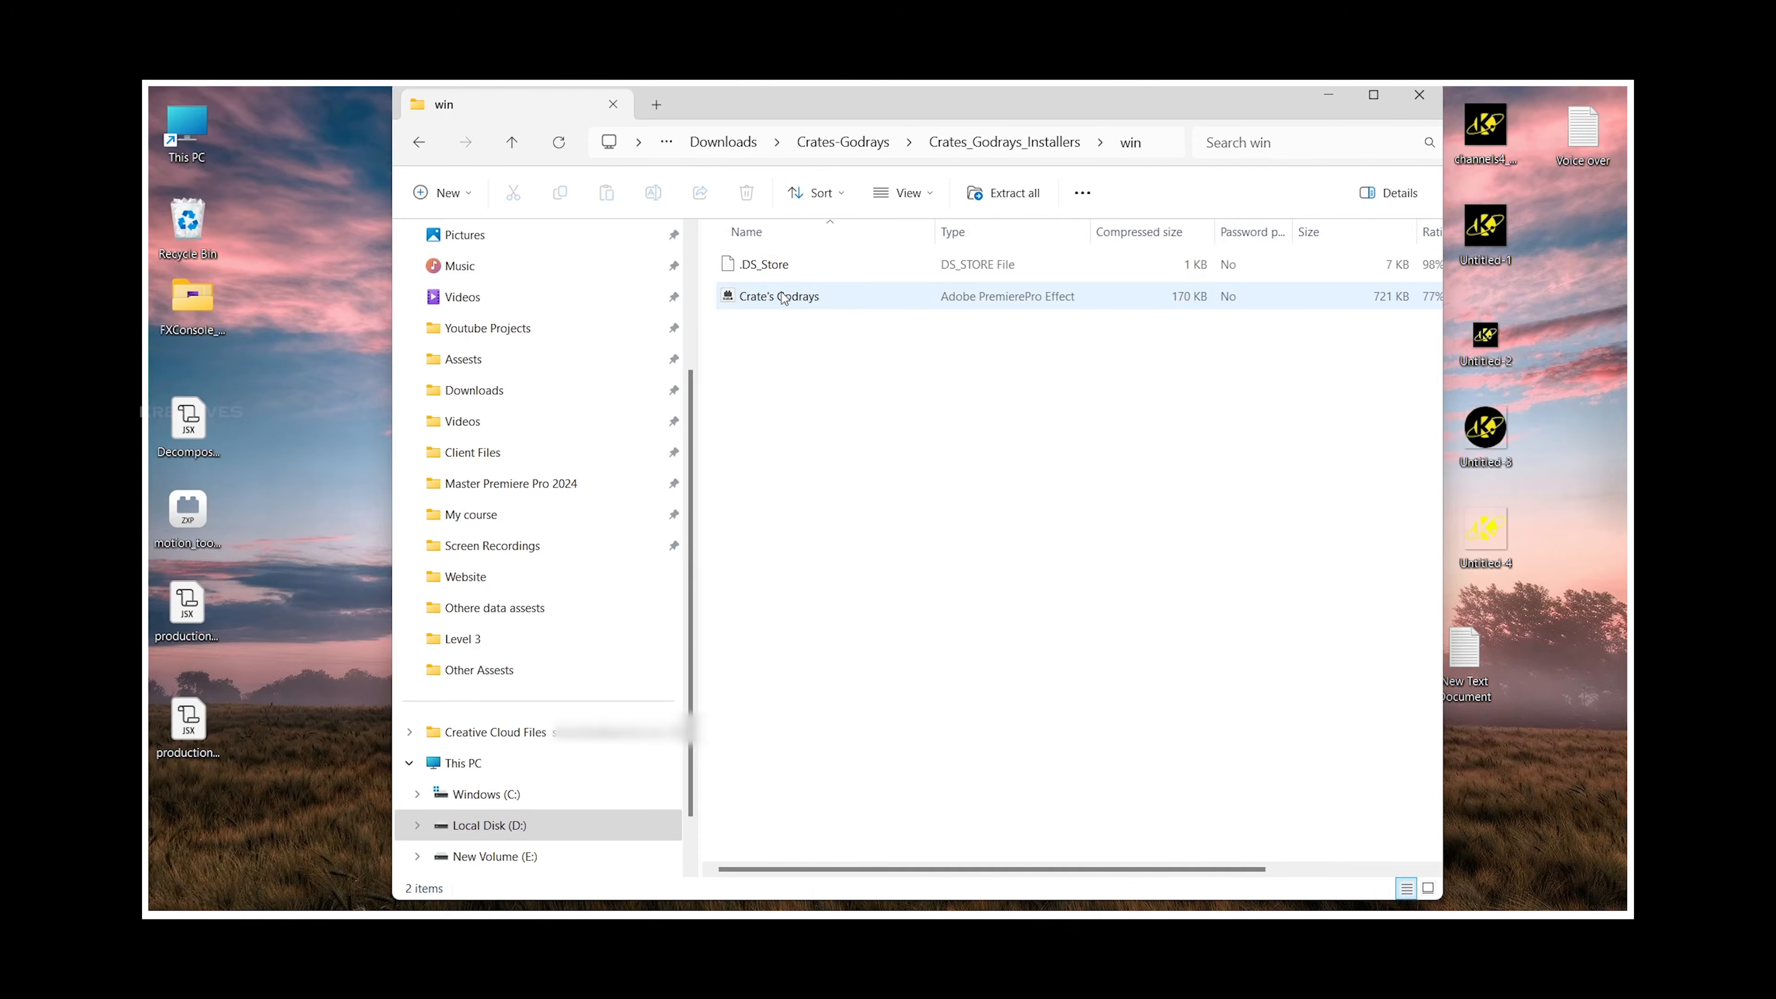
pyautogui.click(783, 297)
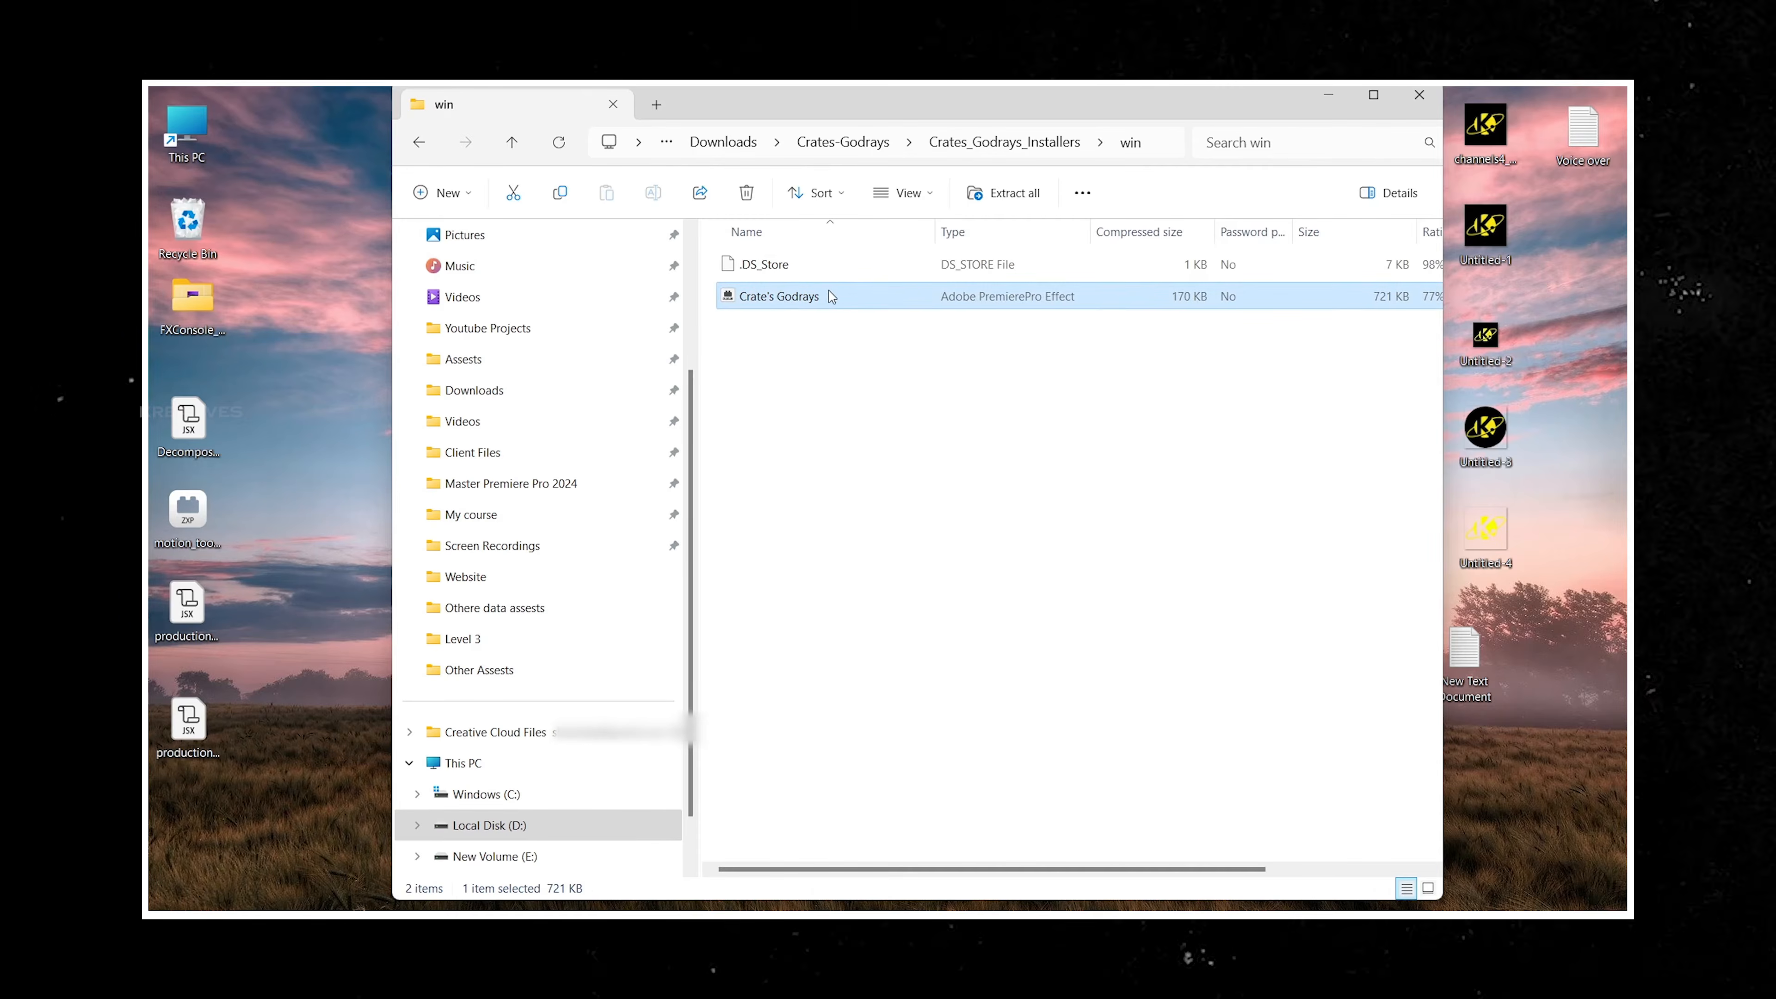
# Open the Plug-ins folder under C:, Program Files, Adobe, Adobe After Effects 2023, Support Files.
pyautogui.click(508, 796)
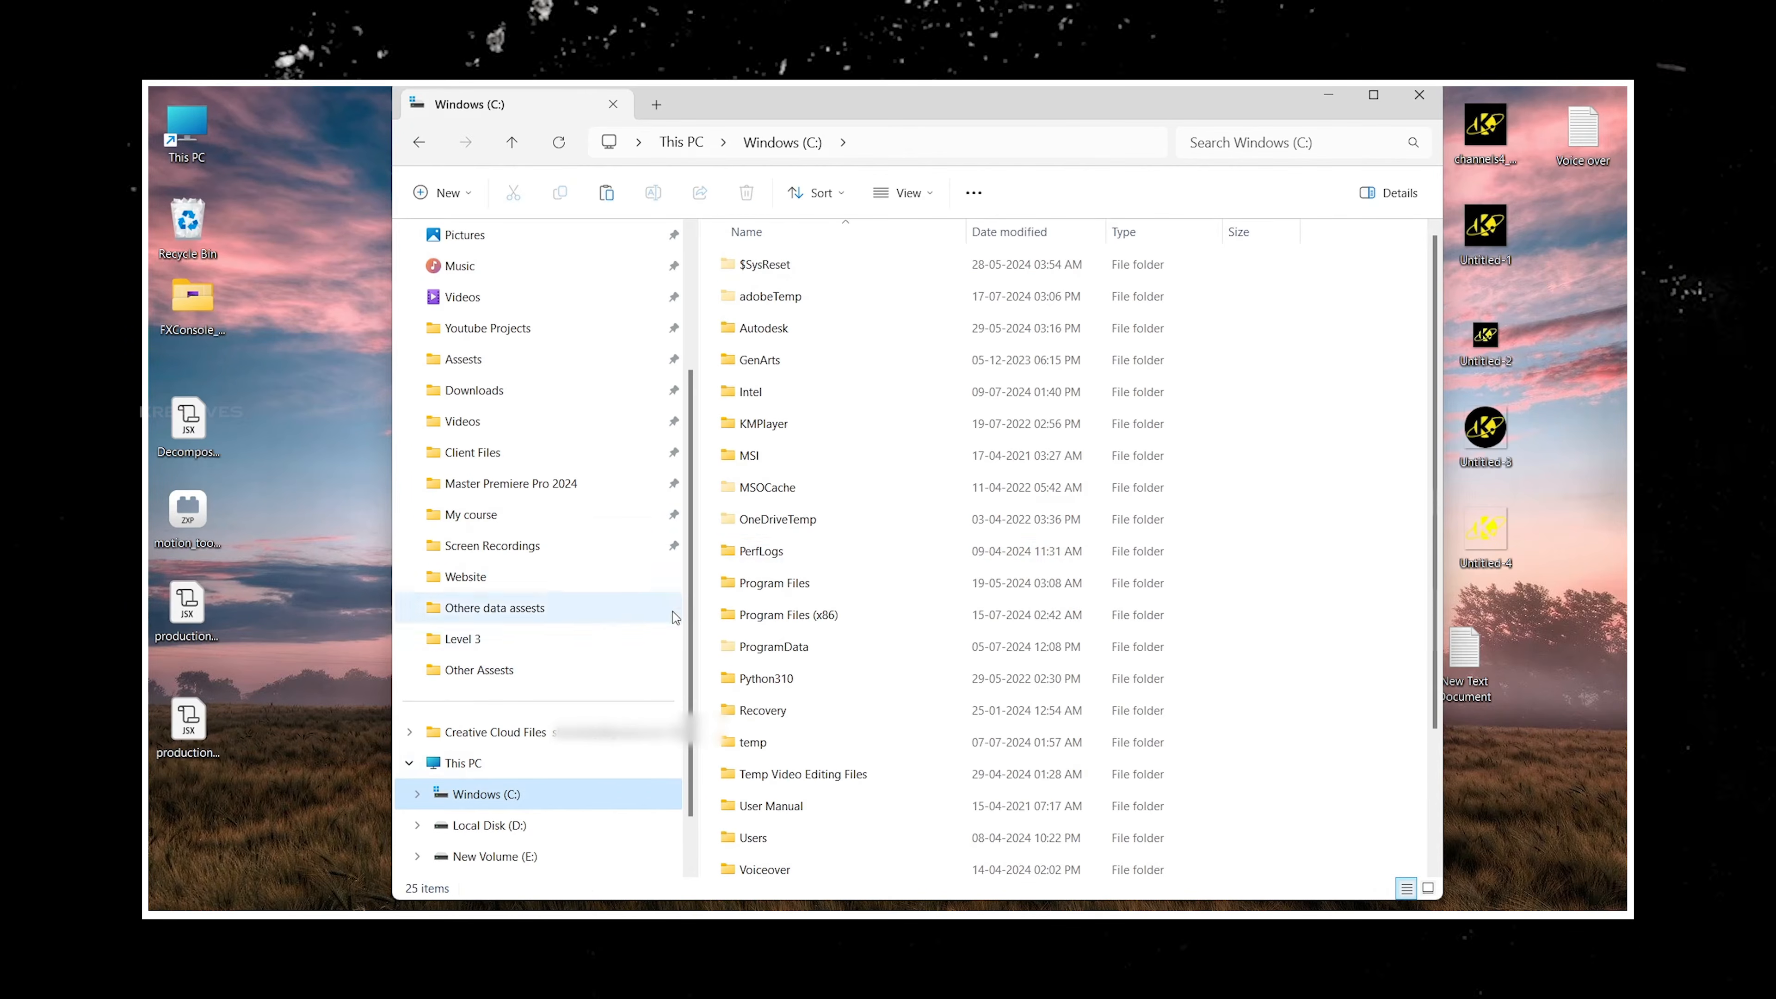
pyautogui.doubleClick(826, 588)
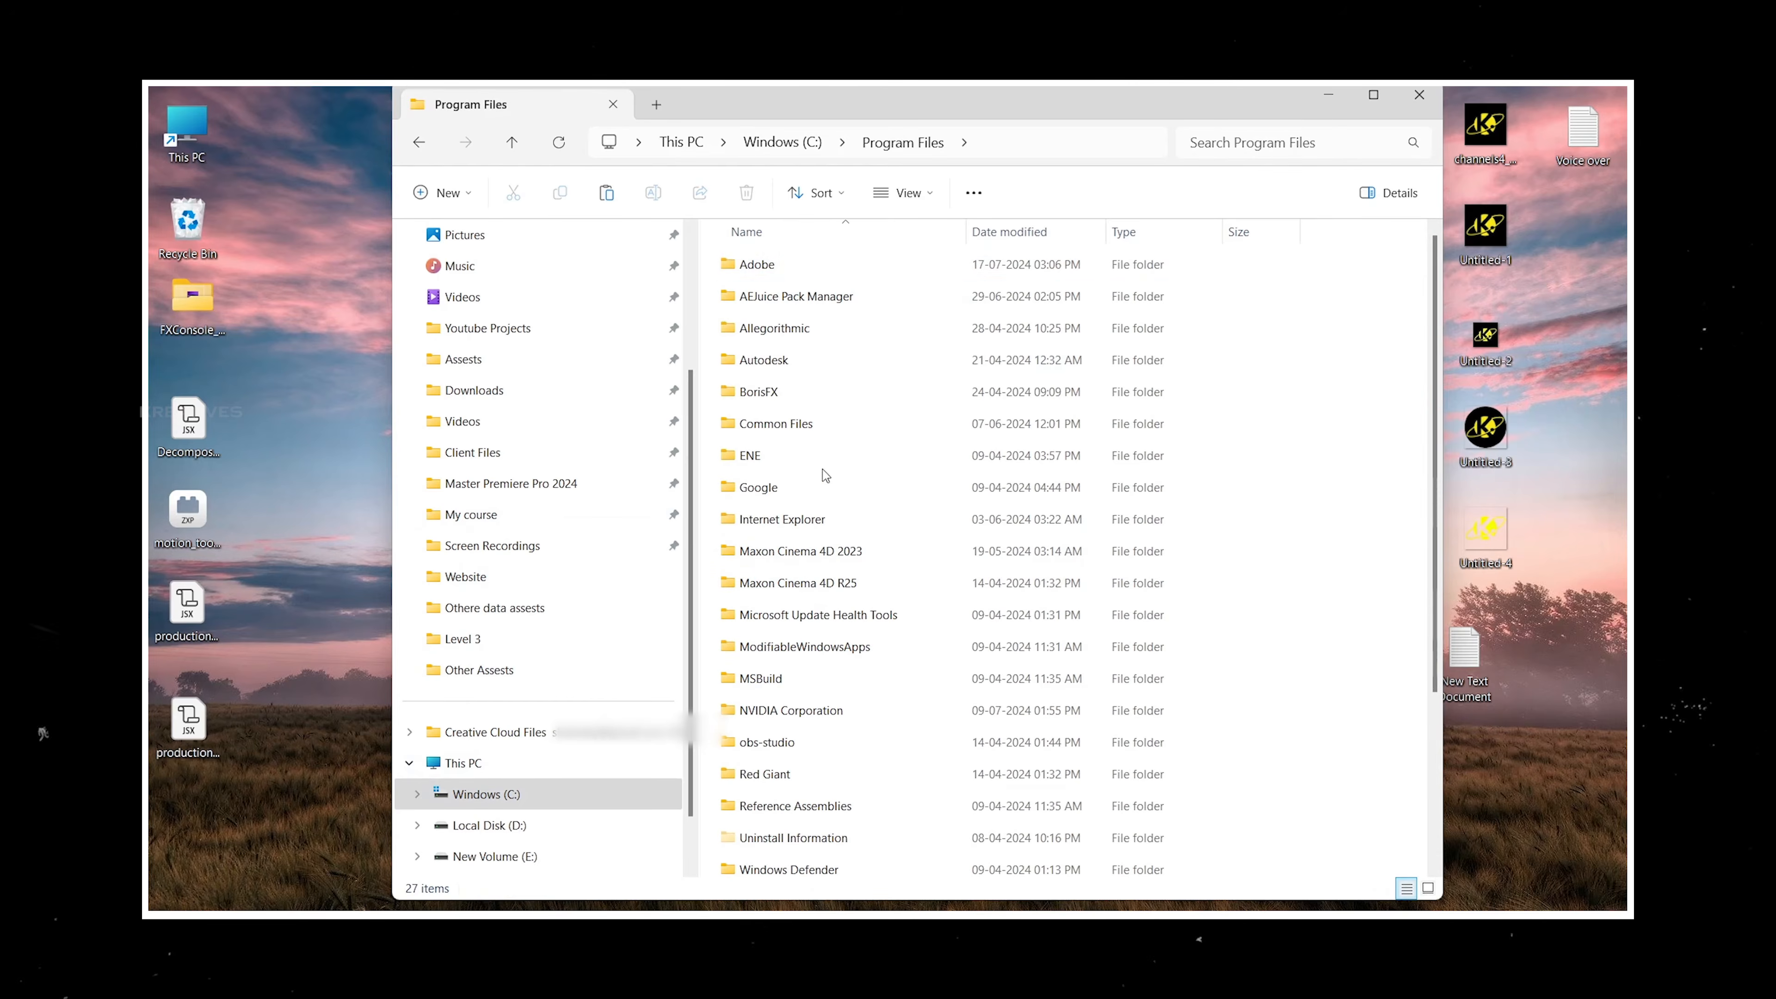
pyautogui.doubleClick(797, 269)
pyautogui.click(795, 269)
pyautogui.doubleClick(795, 269)
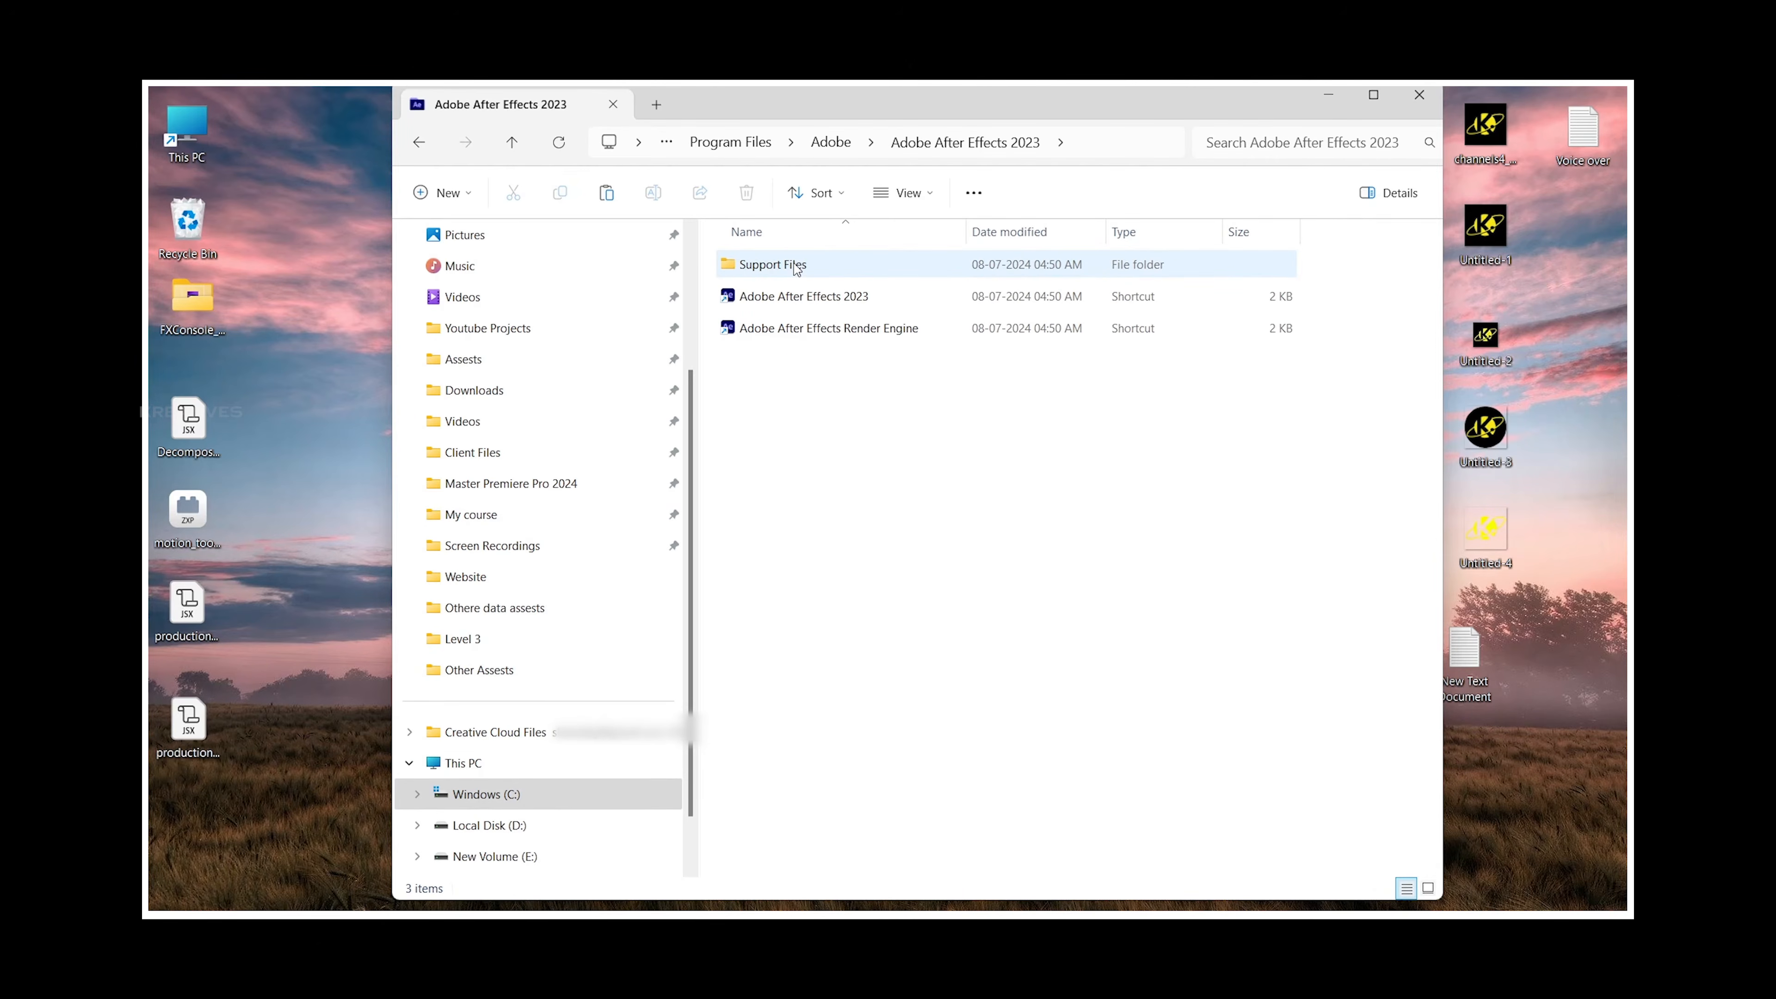
pyautogui.doubleClick(795, 269)
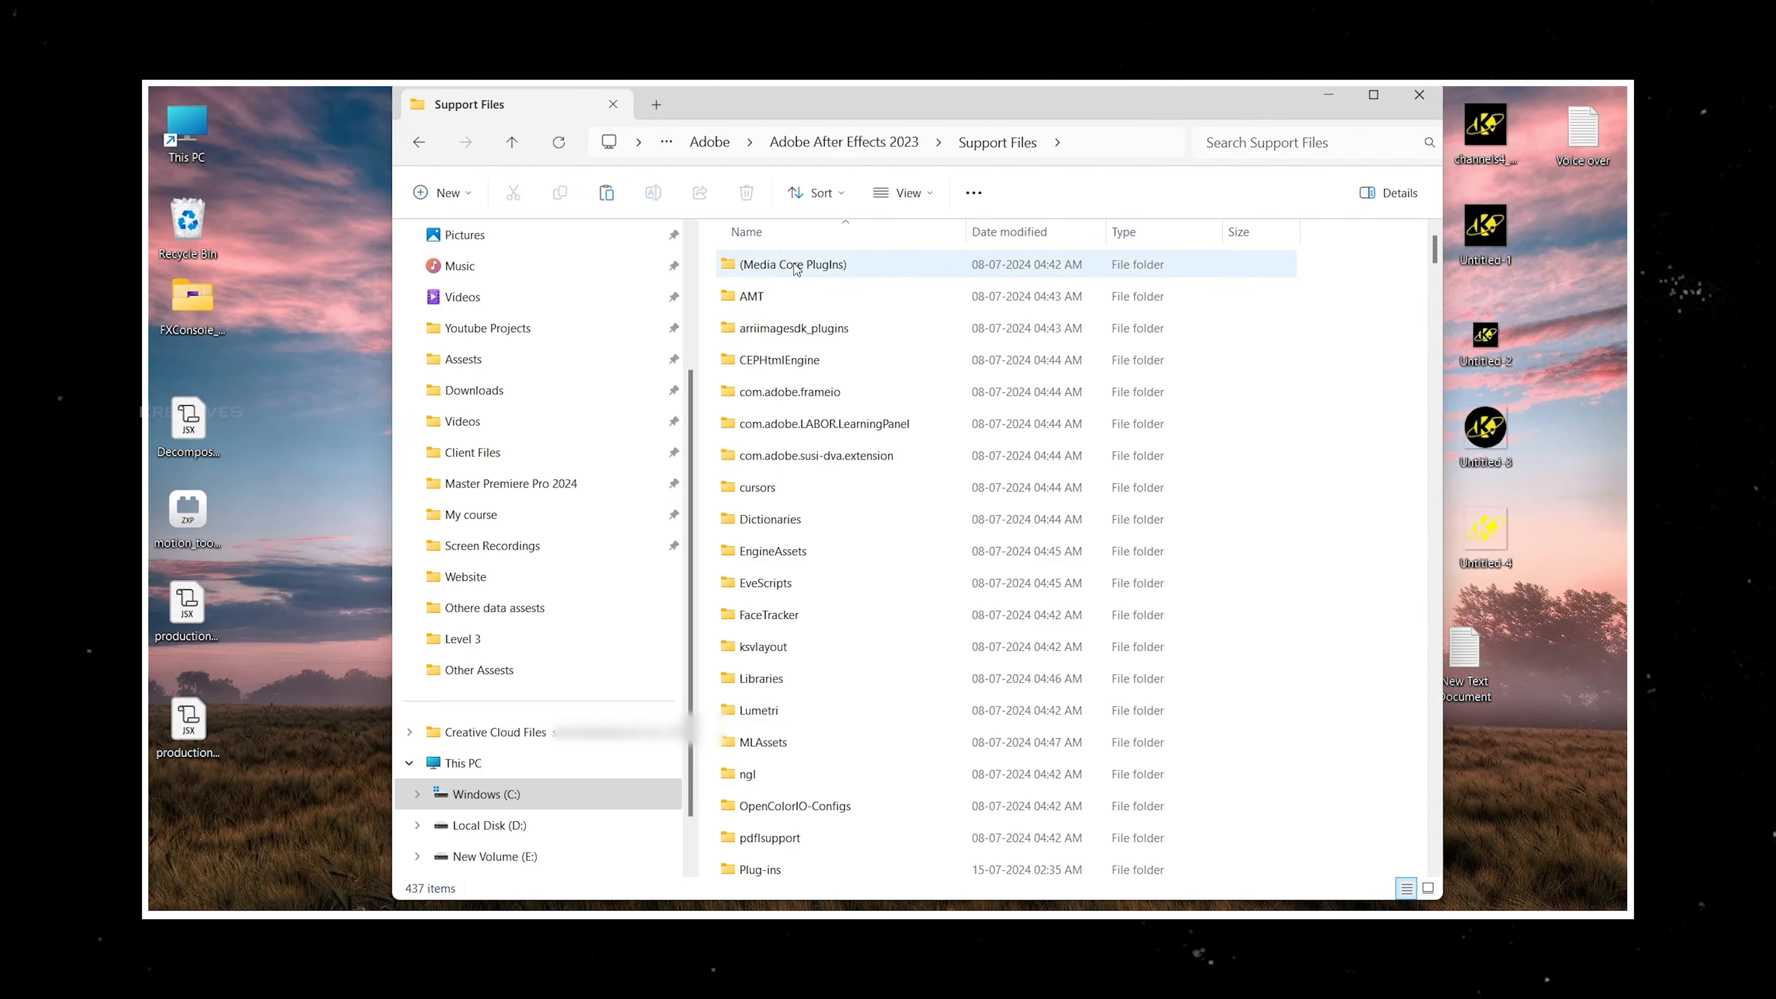
pyautogui.doubleClick(833, 866)
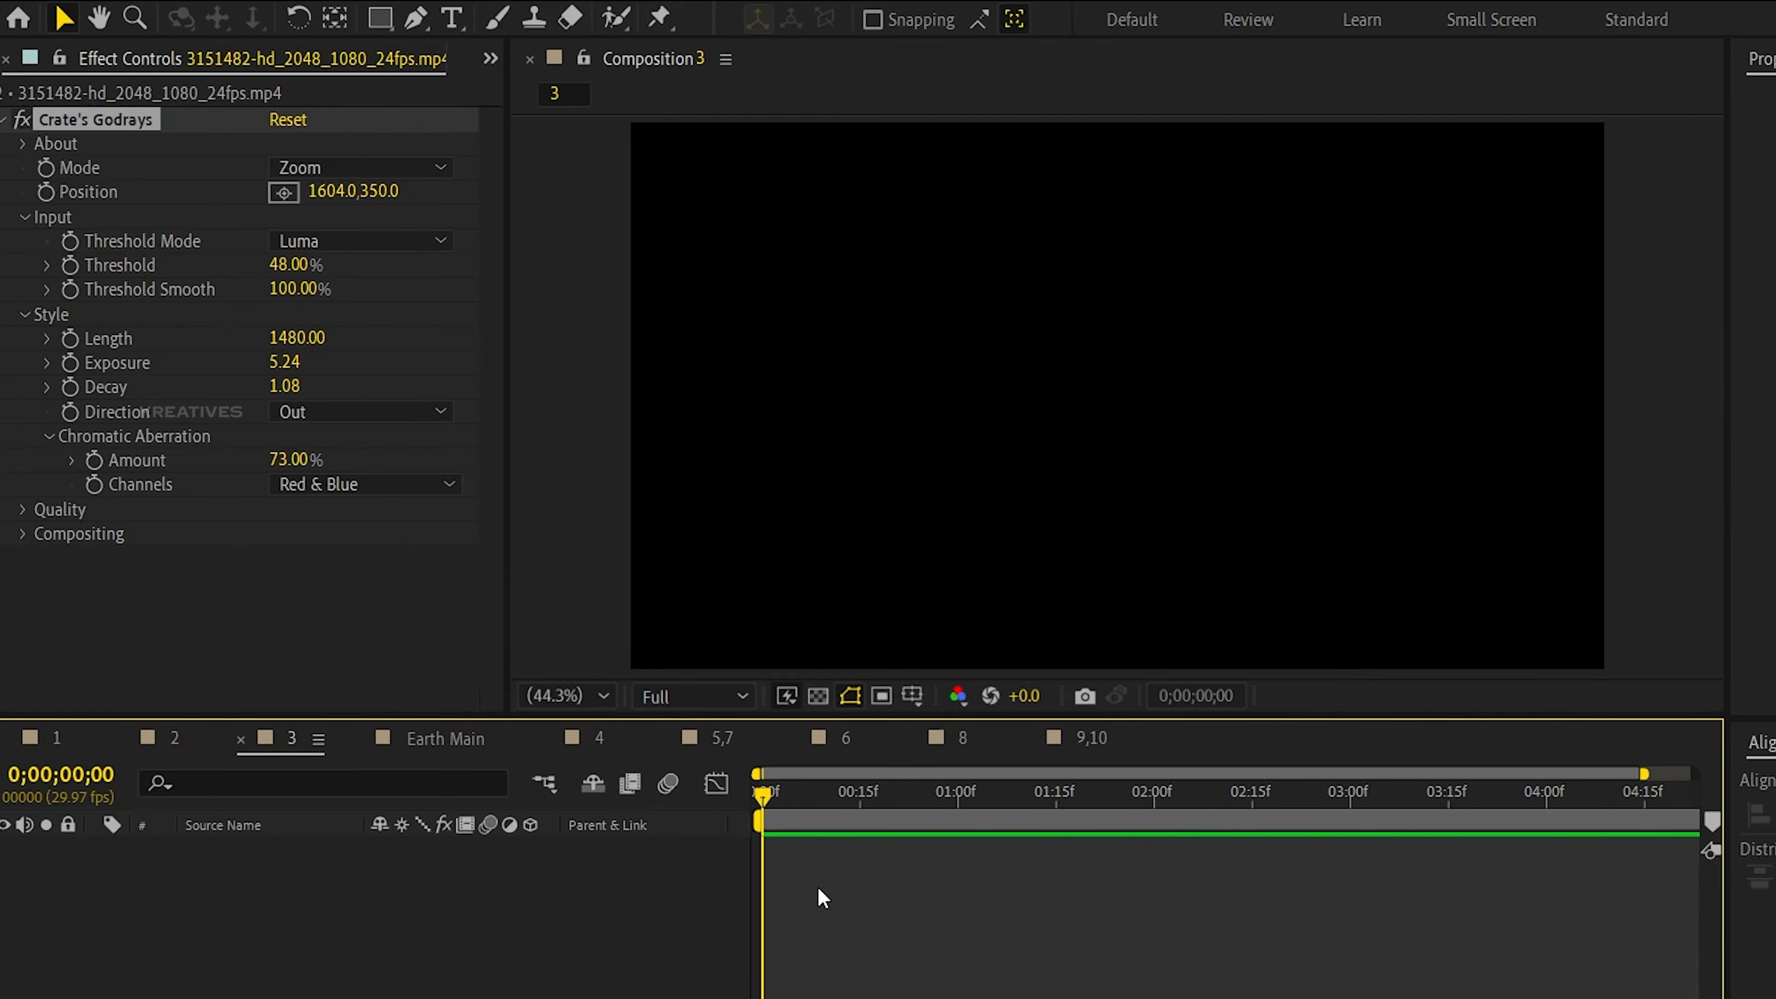
# Create a pale red 1920 x 1080 px solid in composition 3 and apply the VC Orb effect to it.
pyautogui.hotkey('ctrl', 'y')
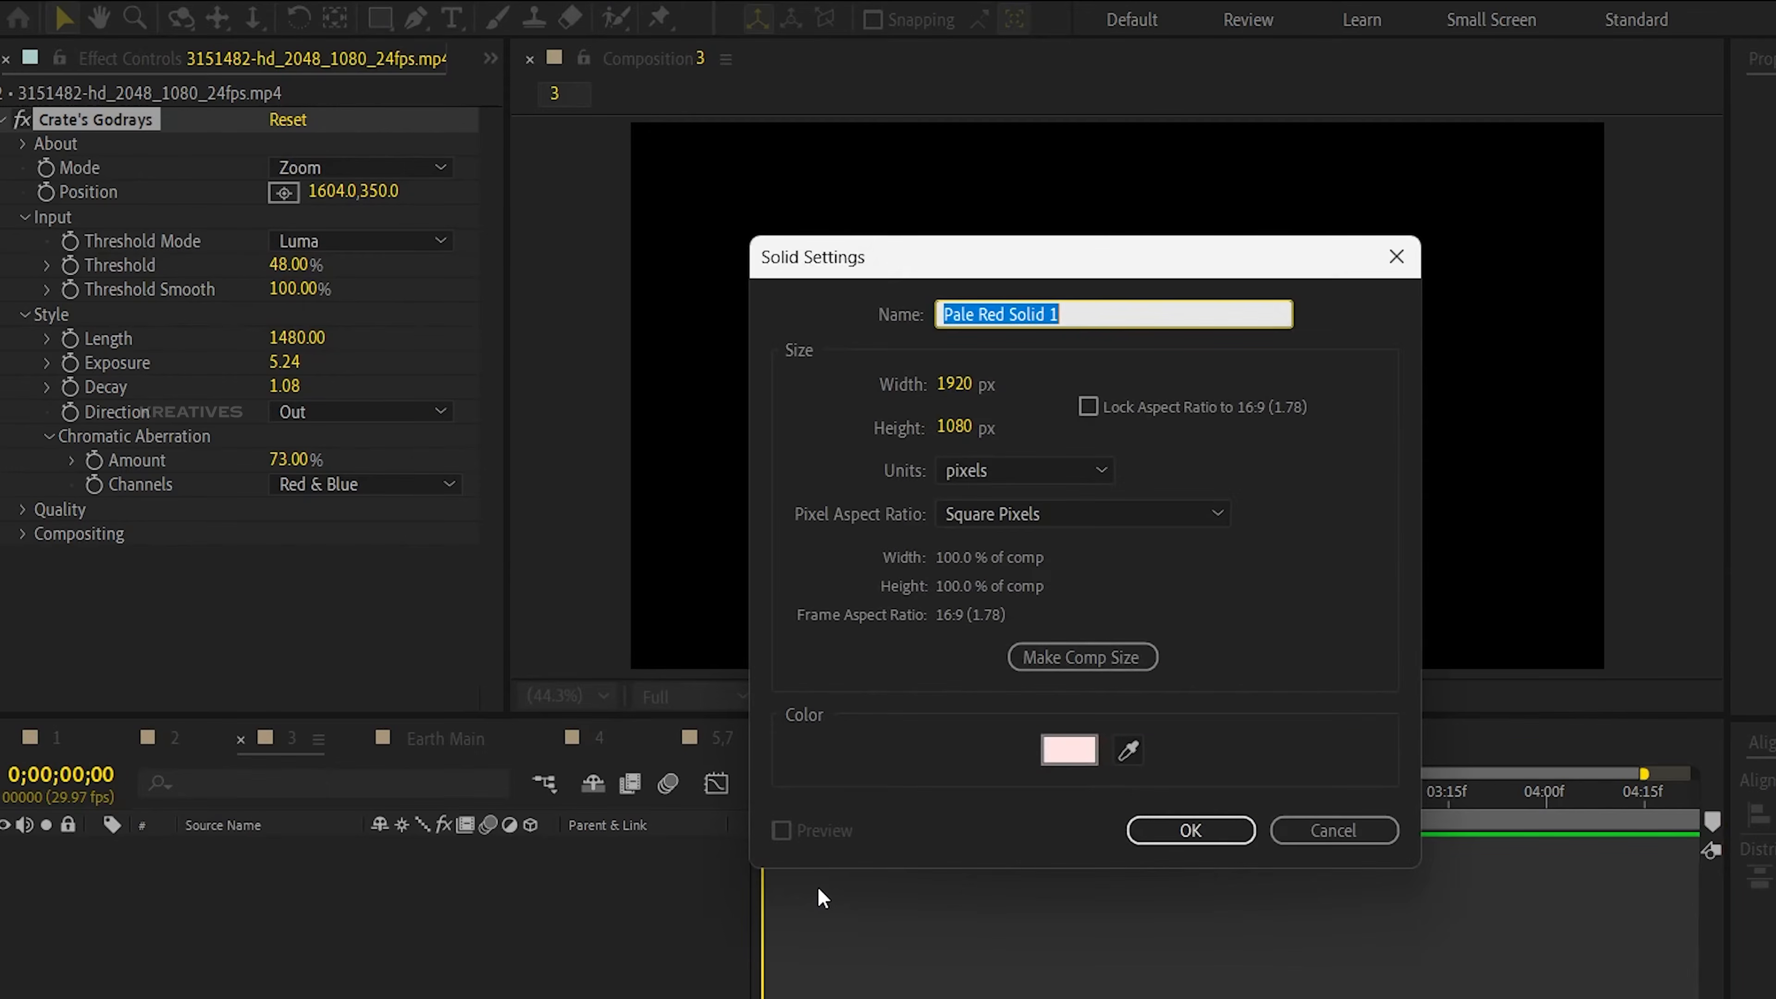
pyautogui.press('Return')
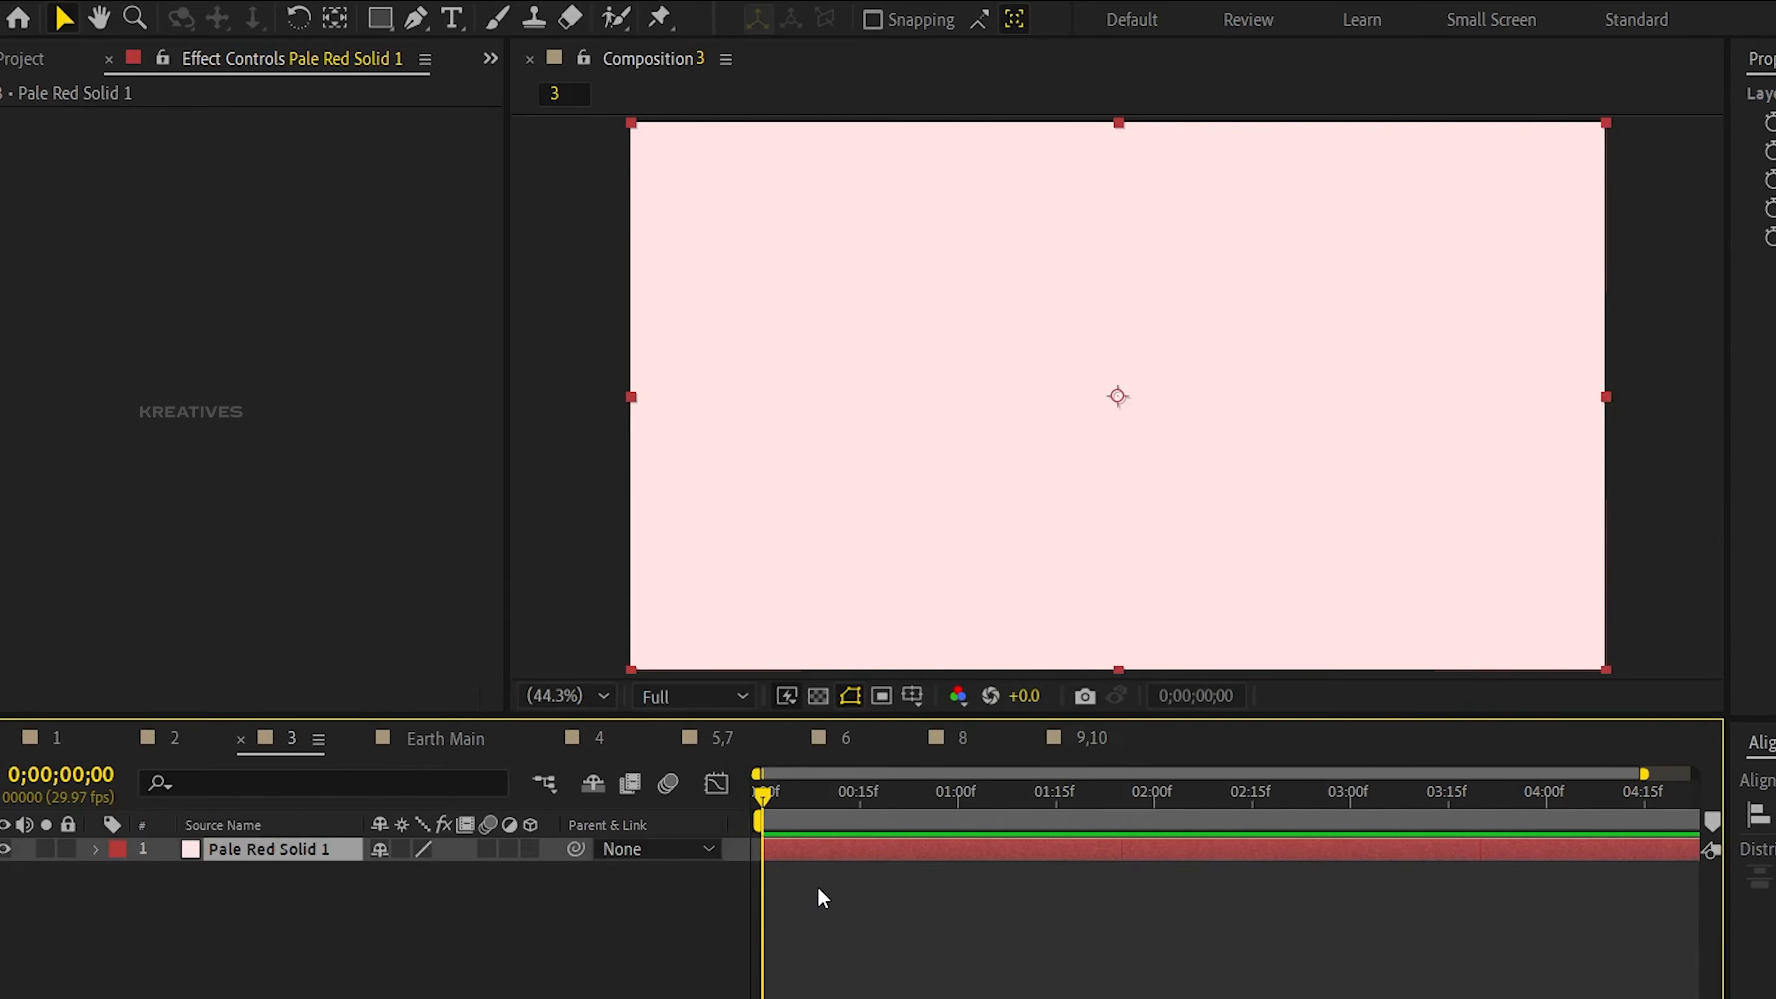
pyautogui.hotkey('ctrl', 'space')
pyautogui.write('orb')
pyautogui.press('Return')
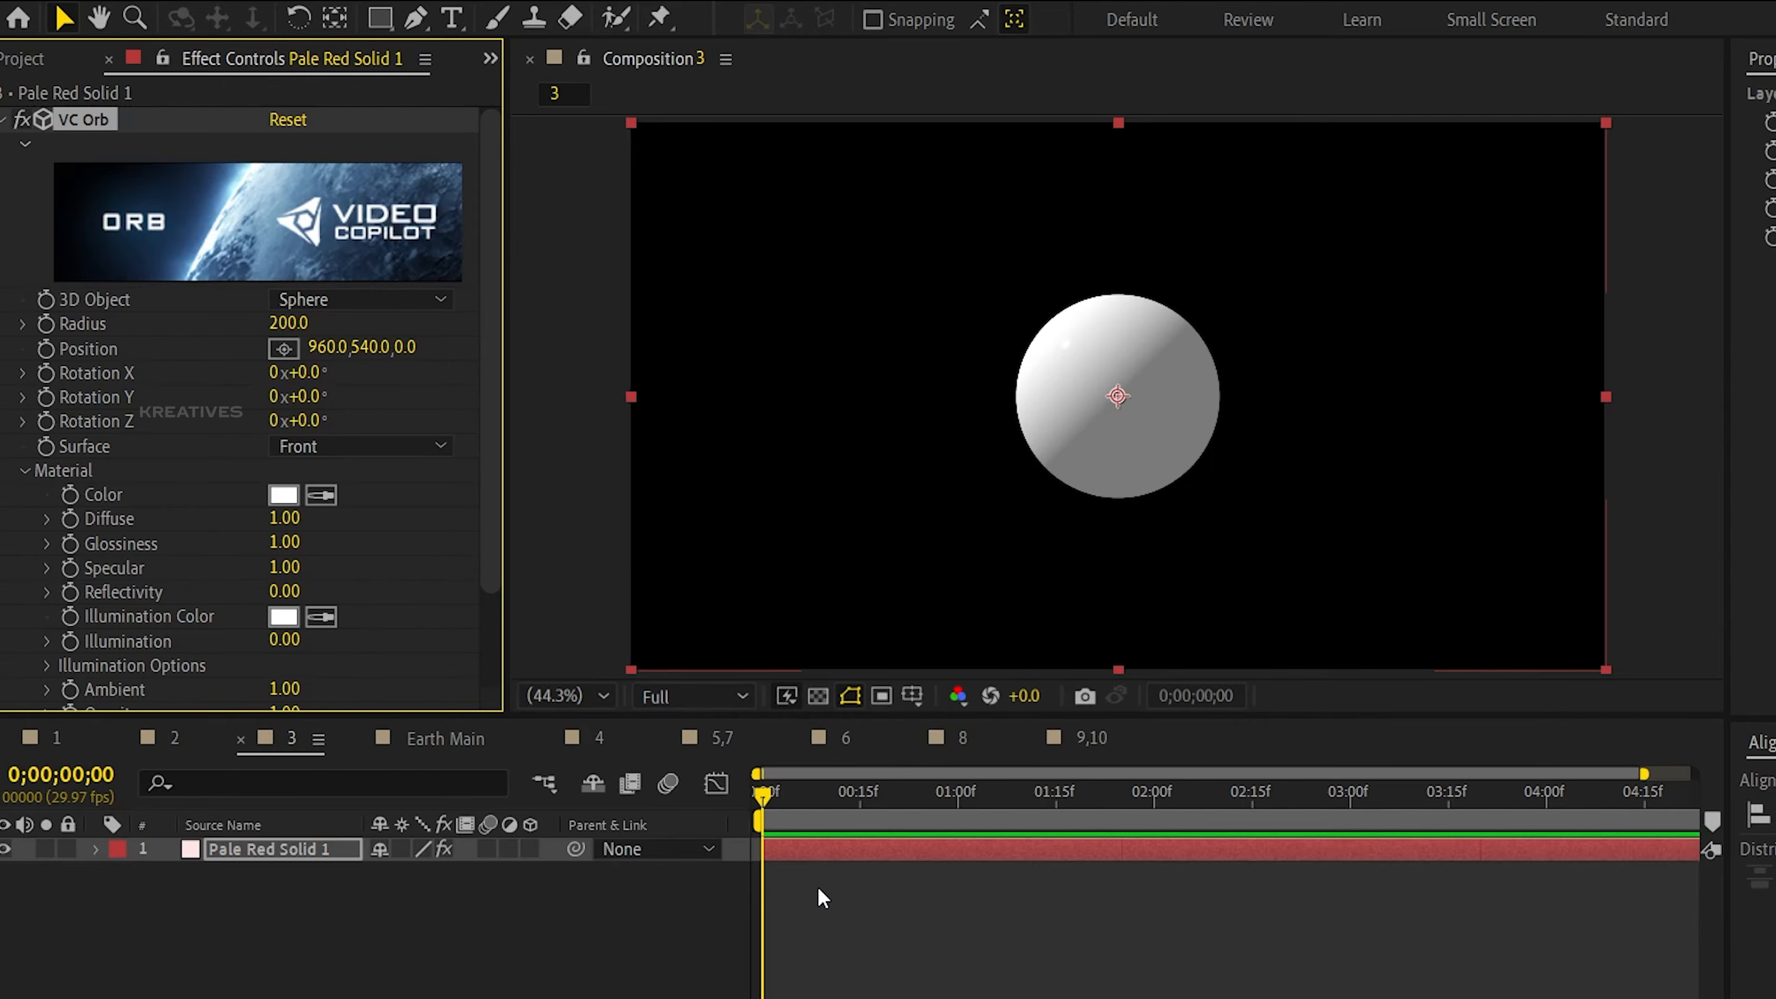
# Add a camera and a white Parallel light at 100% intensity, aimed to light the orb from its upper right.
pyautogui.hotkey('ctrl', 'alt', 'shift', 'c')
pyautogui.press('Return')
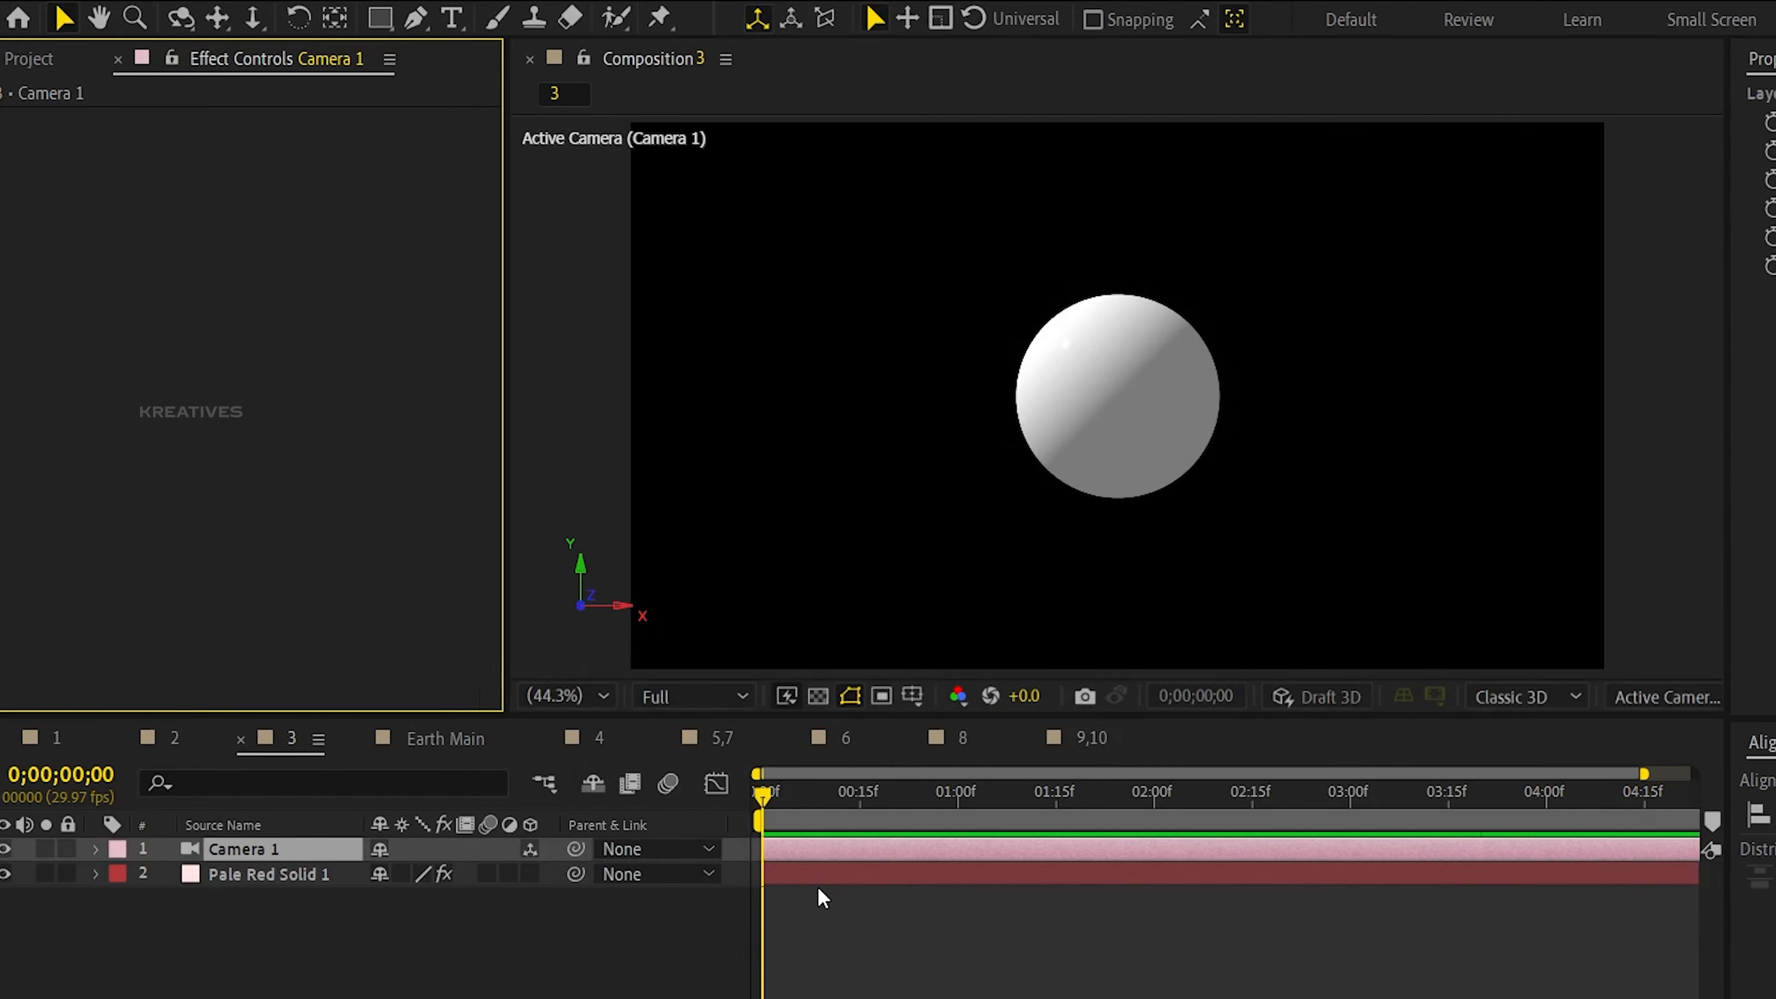
pyautogui.hotkey('ctrl', 'alt', 'shift', 'l')
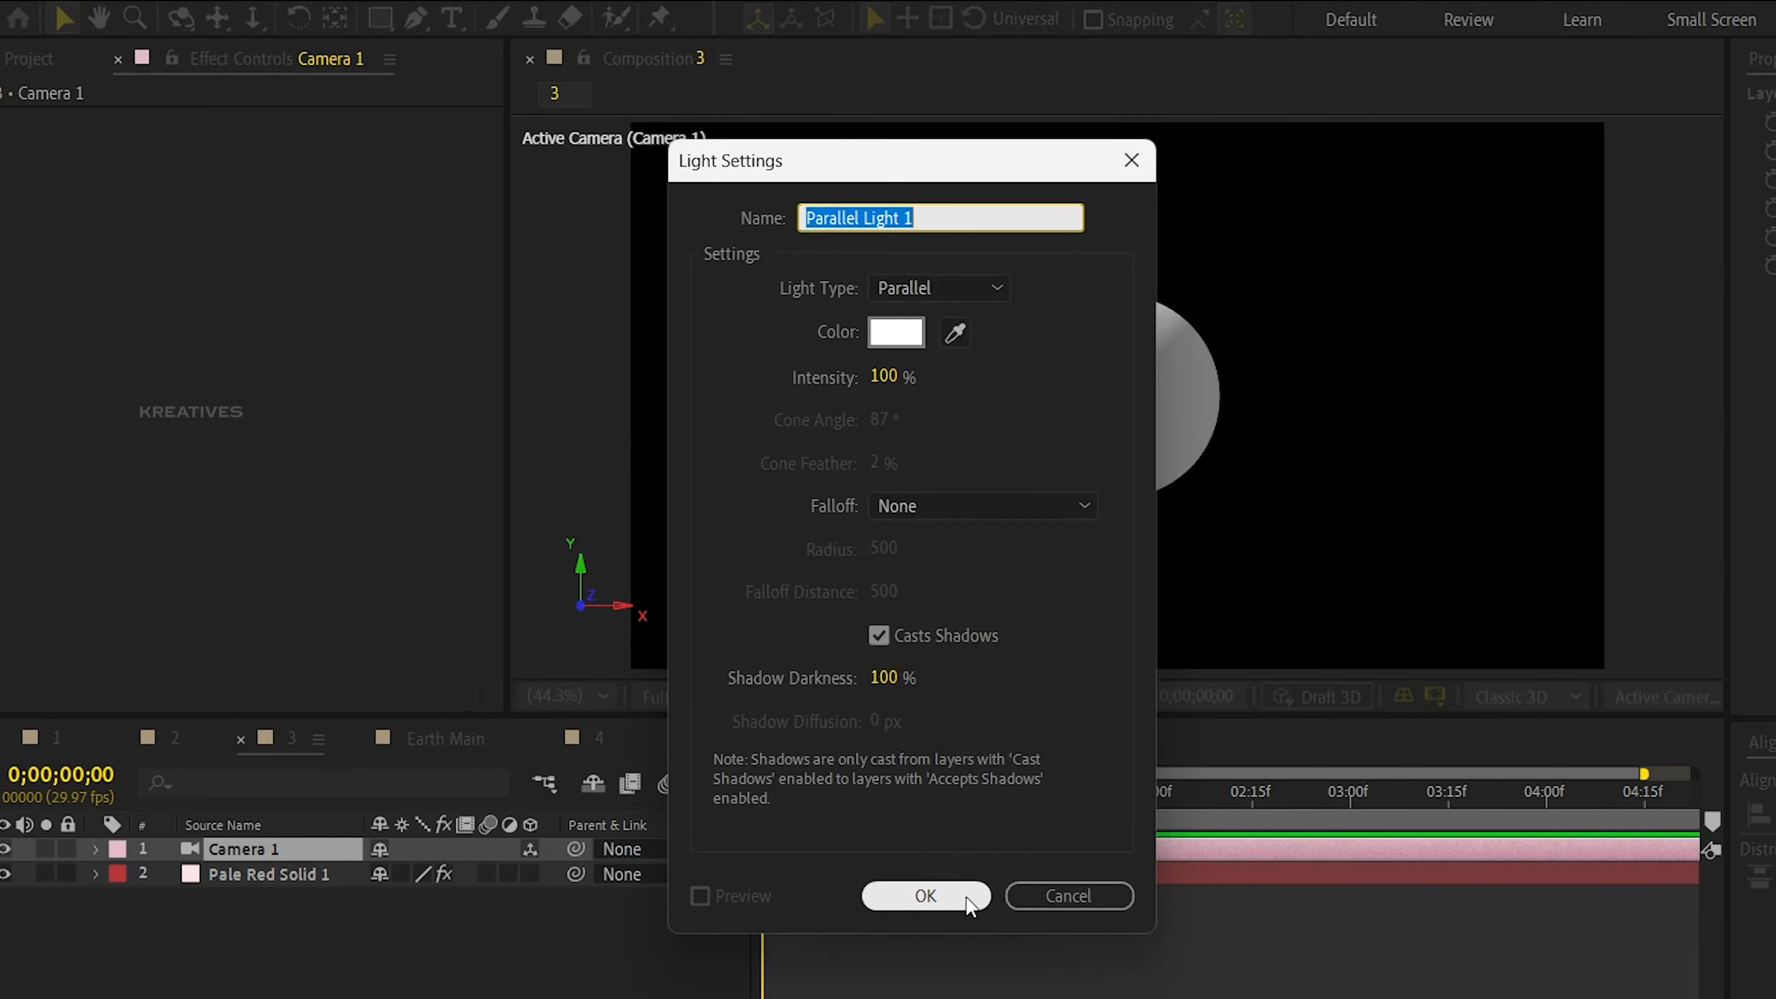
pyautogui.click(915, 898)
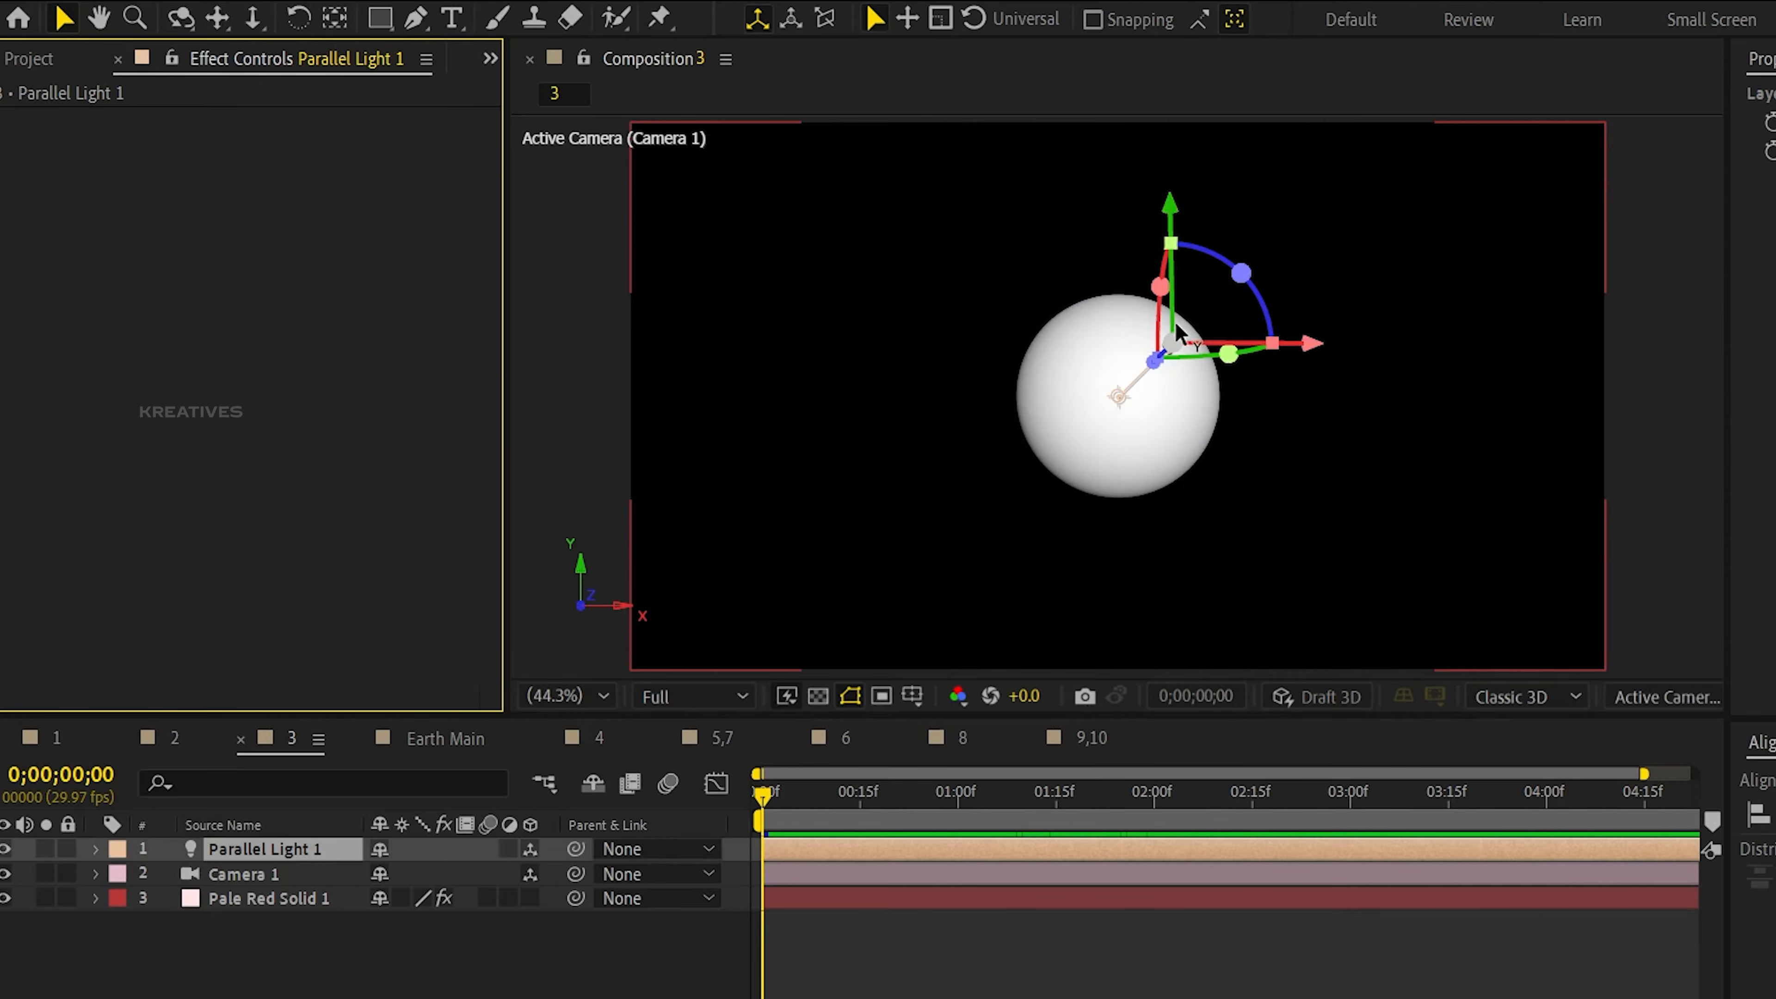
pyautogui.moveTo(1119, 395)
pyautogui.mouseDown()
pyautogui.moveTo(1277, 285)
pyautogui.moveTo(1415, 227)
pyautogui.moveTo(940, 442)
pyautogui.mouseUp()
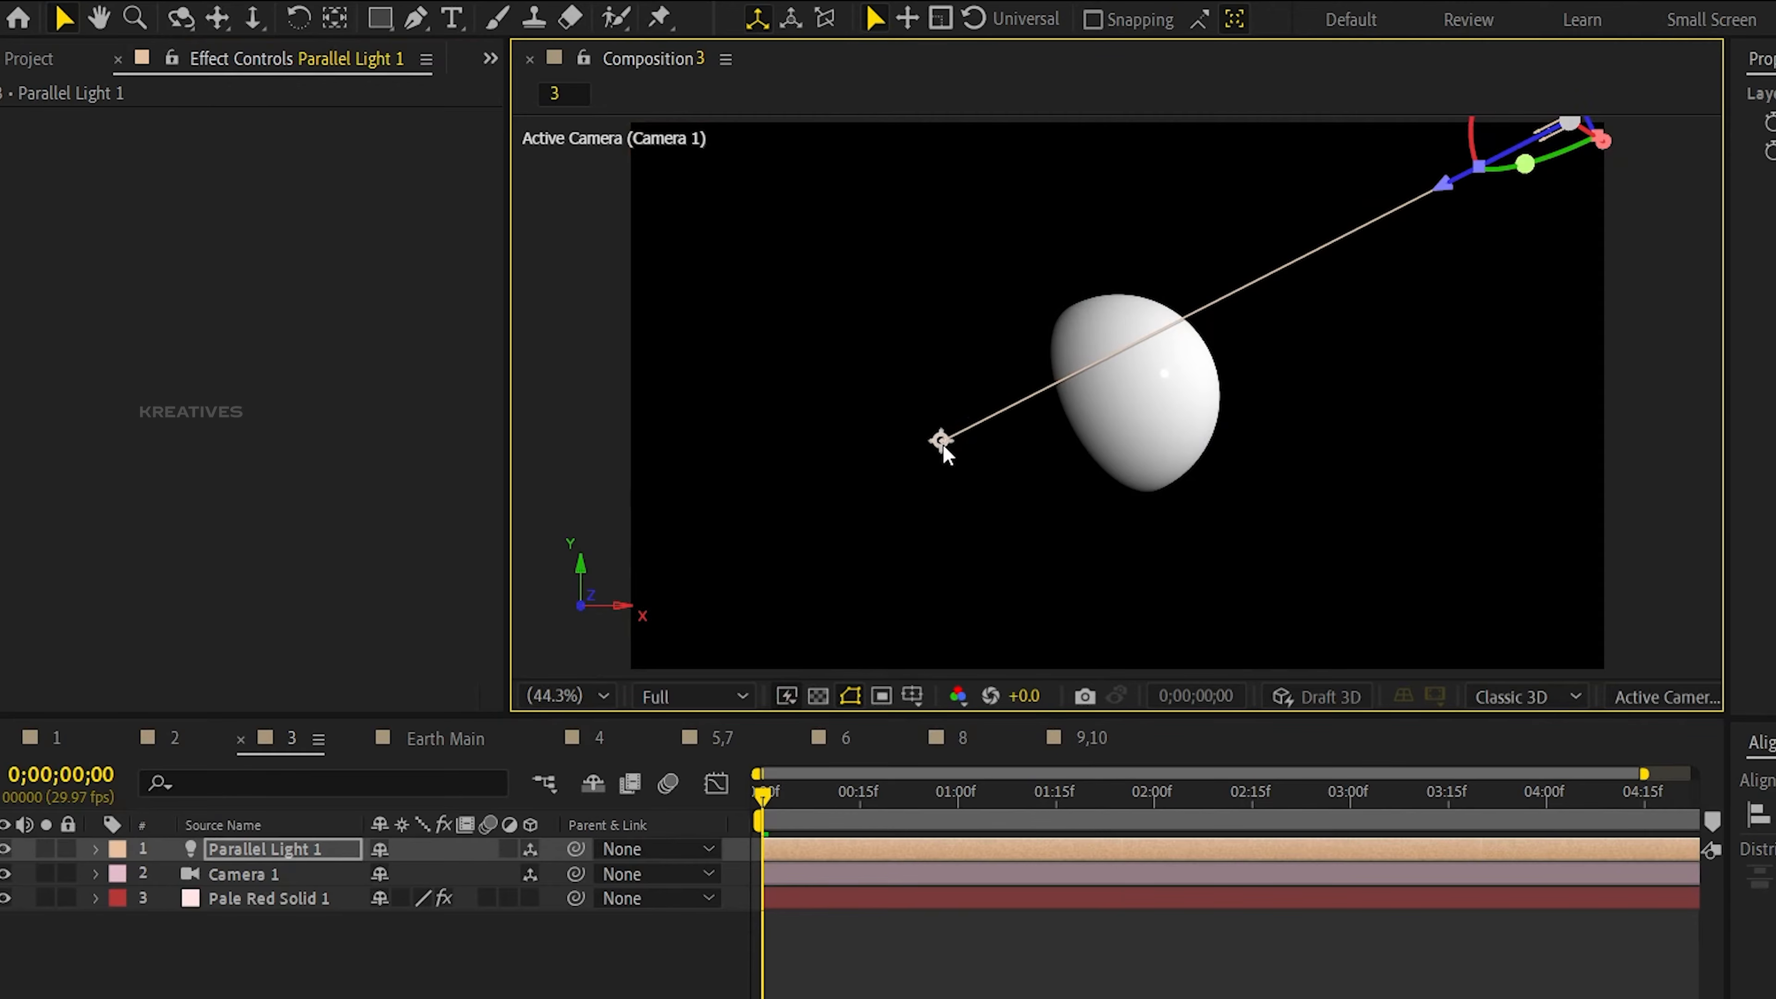
pyautogui.moveTo(1089, 309); pyautogui.dragTo(1137, 347)
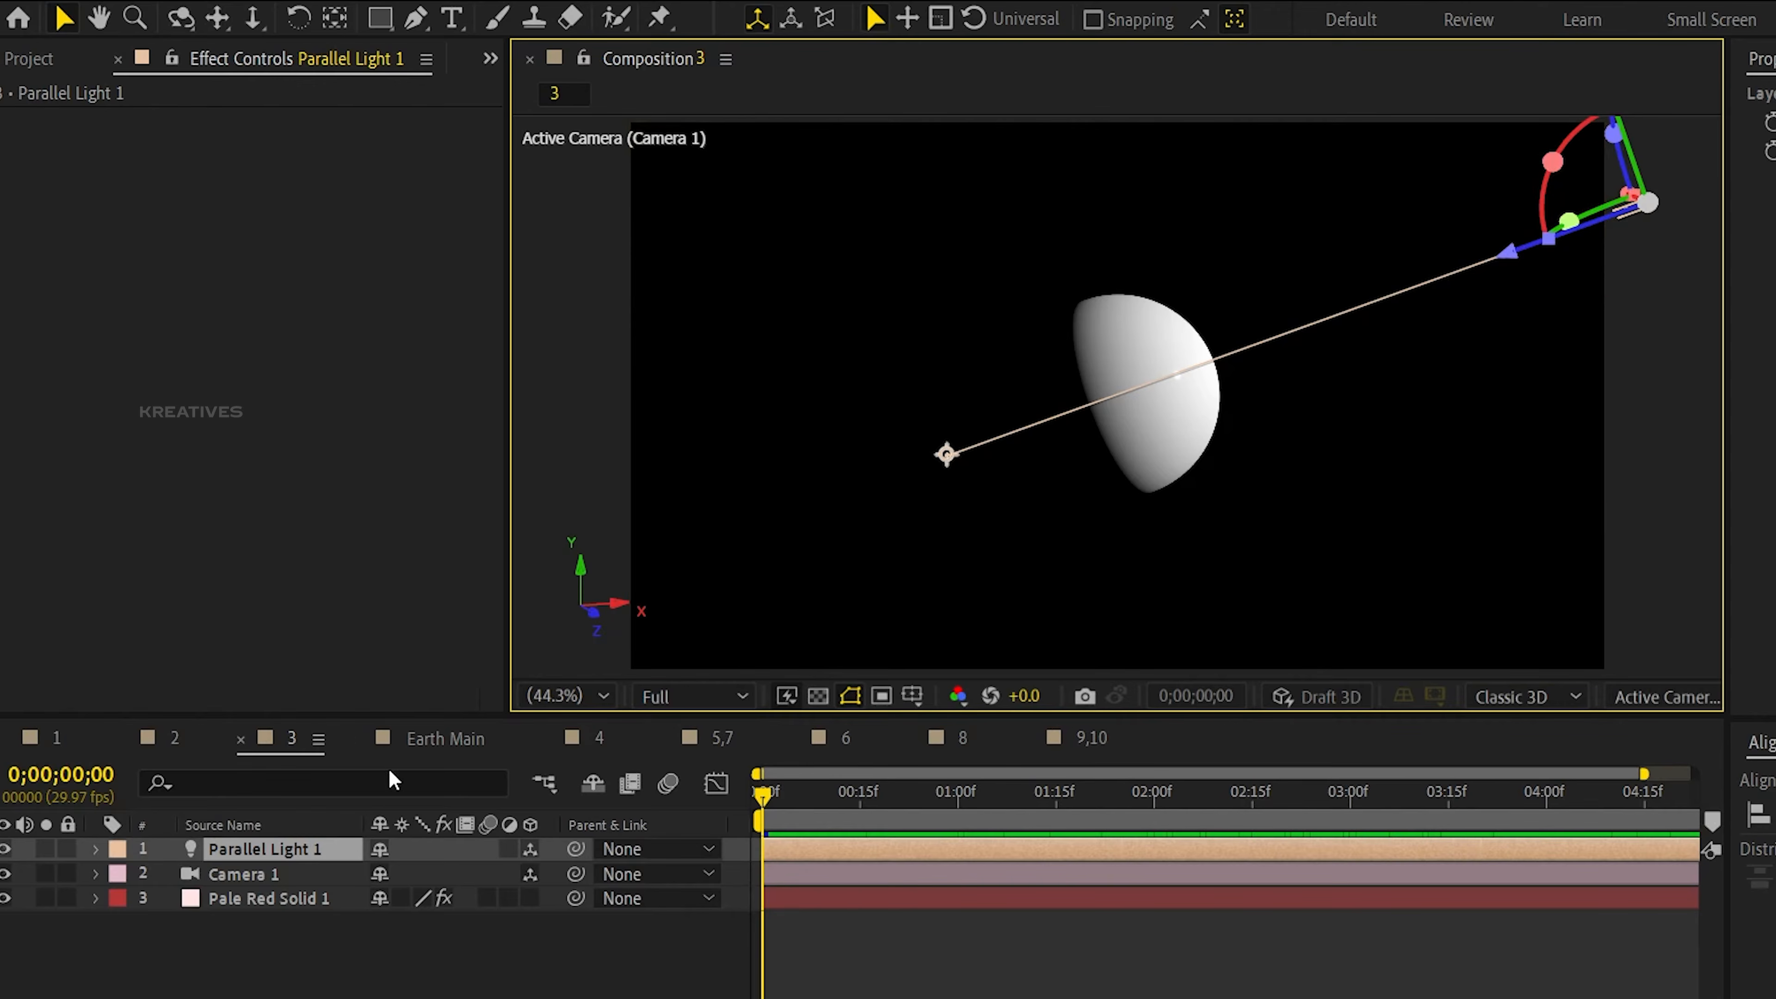
# In the Earth Main composition, go to 0;00;02;20 and examine the finished Earth up close and from another angle.
pyautogui.click(413, 741)
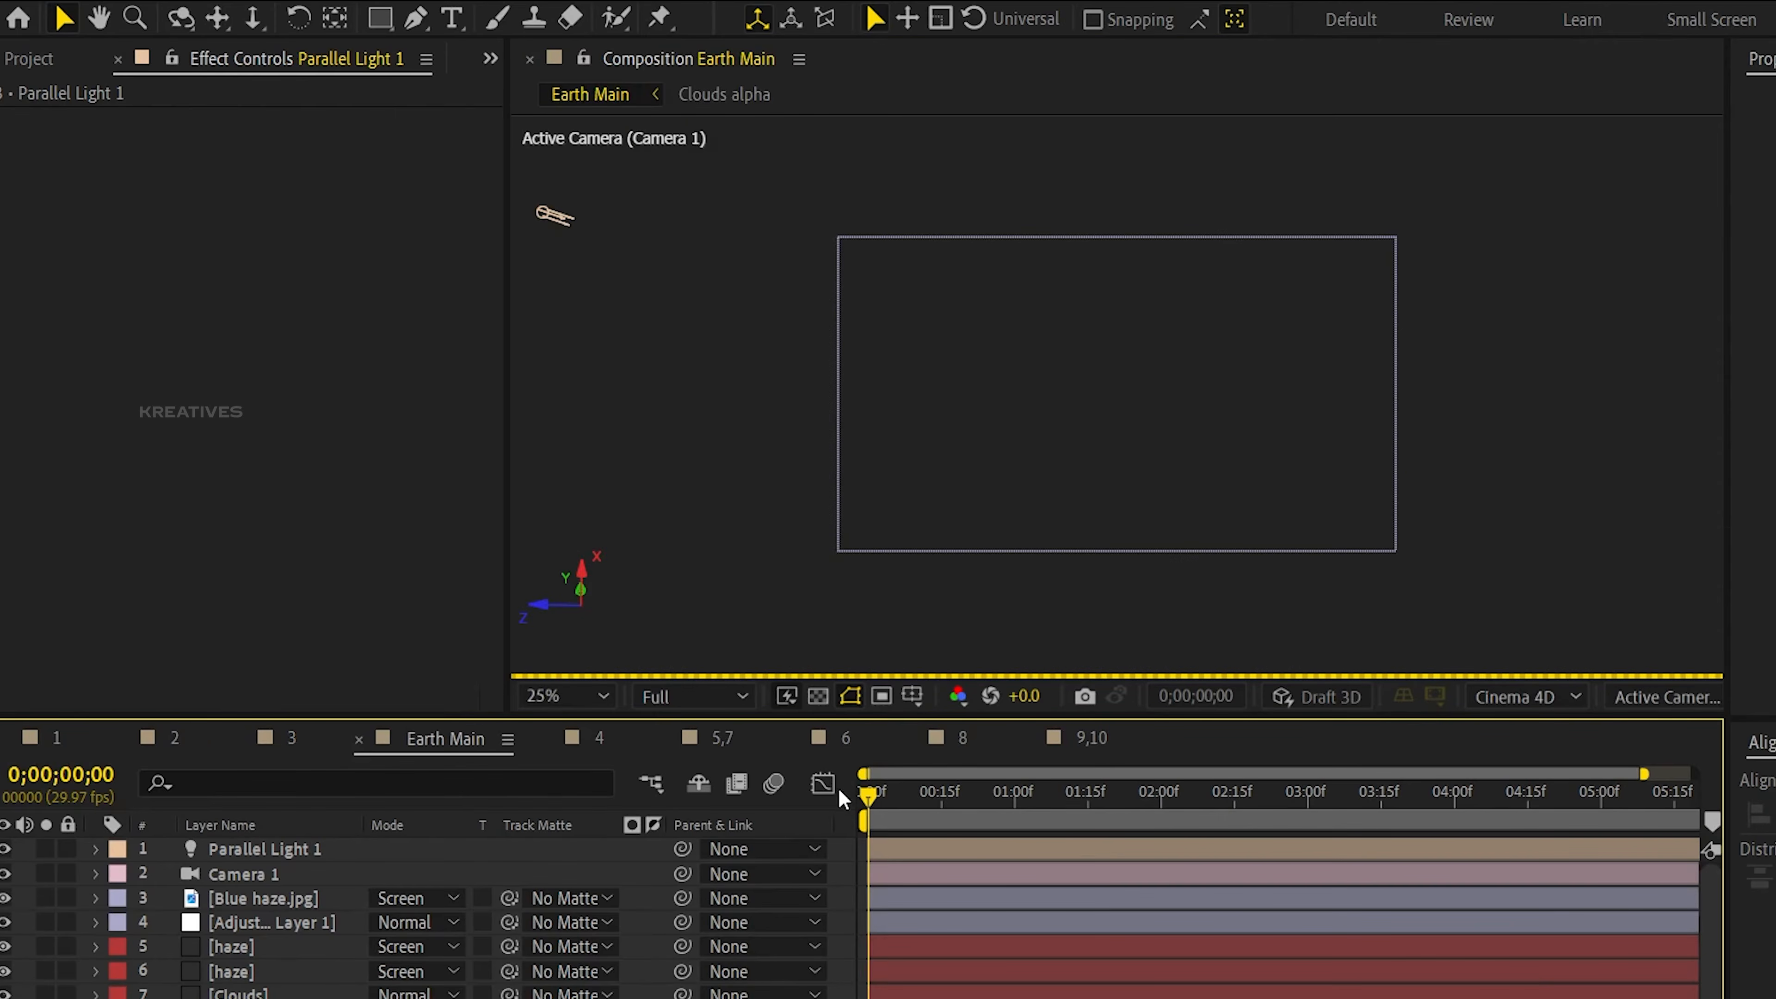
pyautogui.moveTo(868, 785); pyautogui.dragTo(1260, 785)
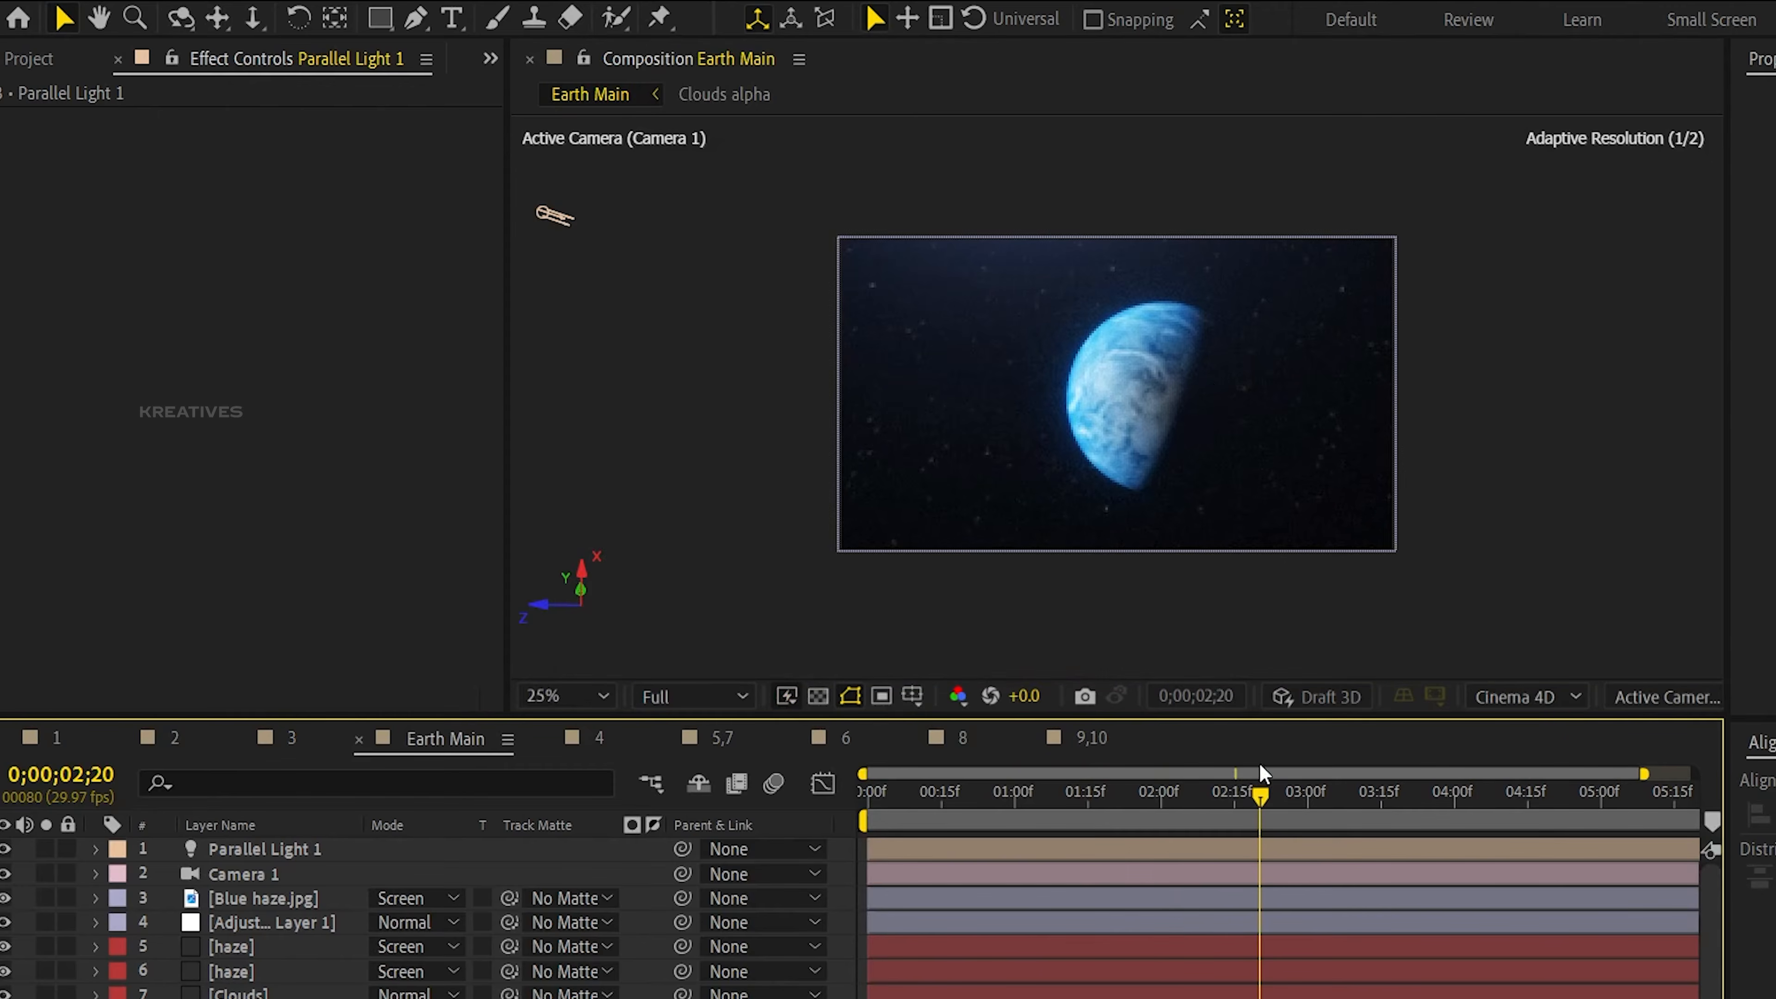
pyautogui.scroll(4, 1162, 356)
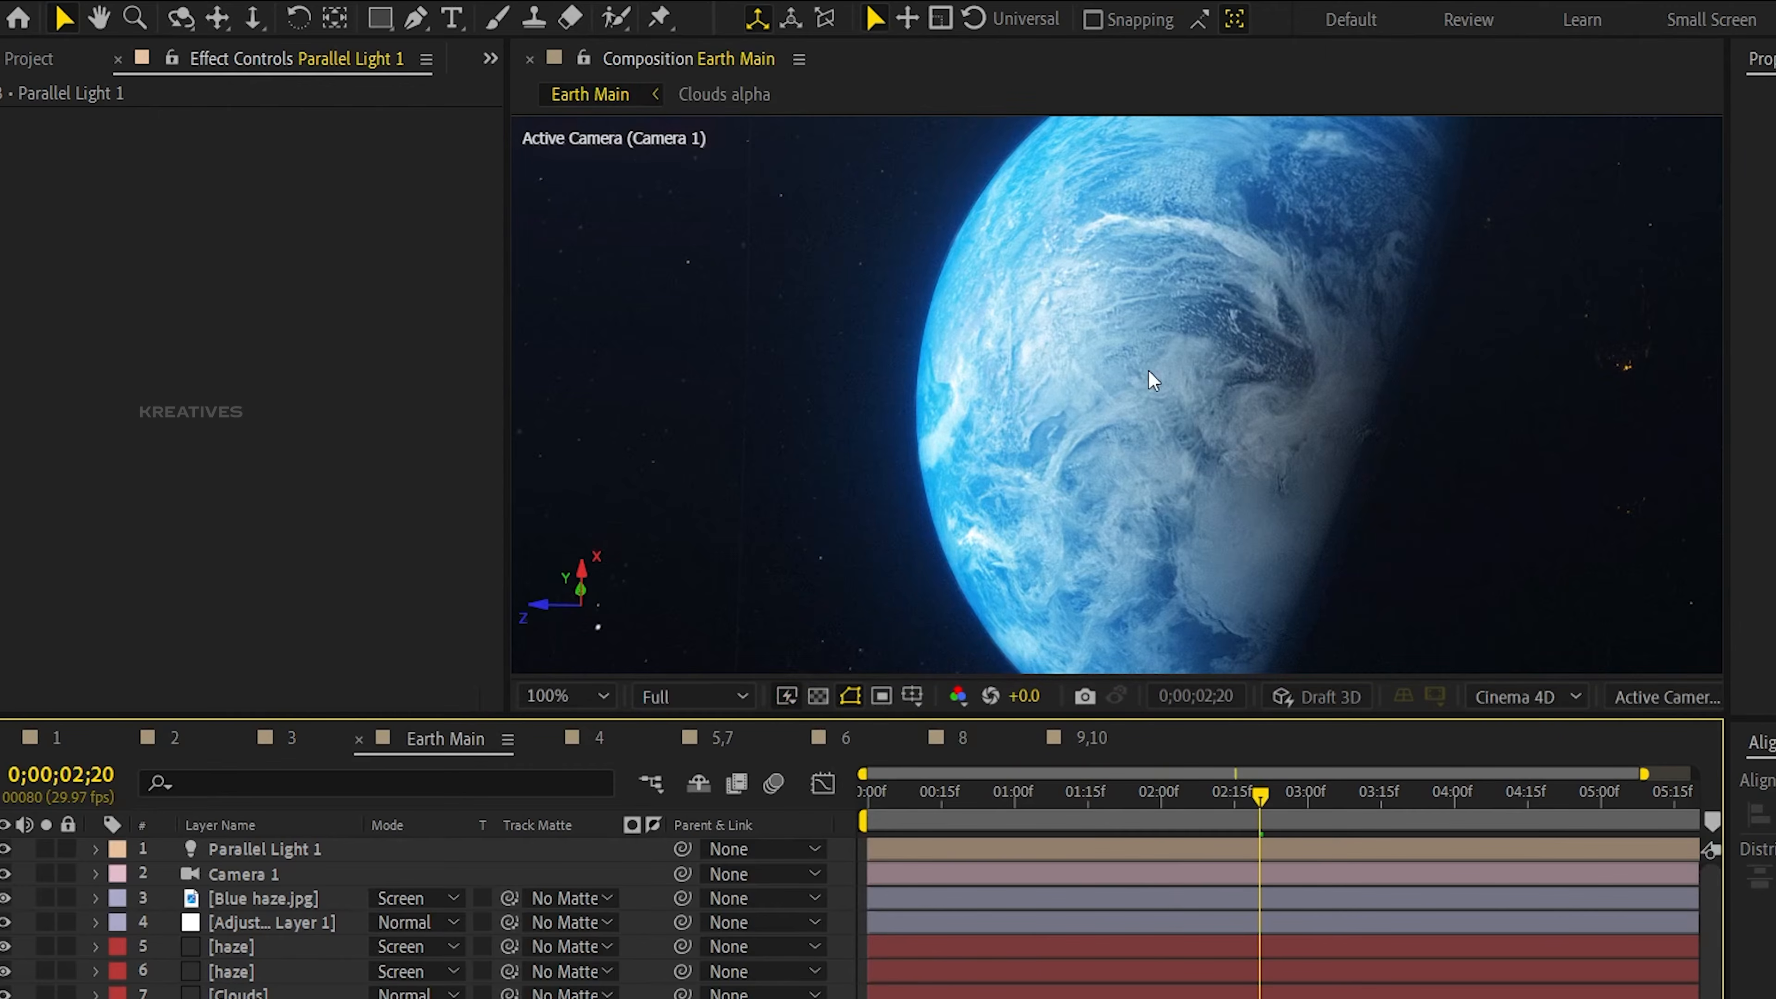
pyautogui.moveTo(1146, 272); pyautogui.dragTo(1319, 305)
pyautogui.scroll(-2, 1323, 306)
pyautogui.moveTo(1177, 384); pyautogui.dragTo(1094, 297)
pyautogui.scroll(-2, 1094, 300)
pyautogui.scroll(-2, 1093, 297)
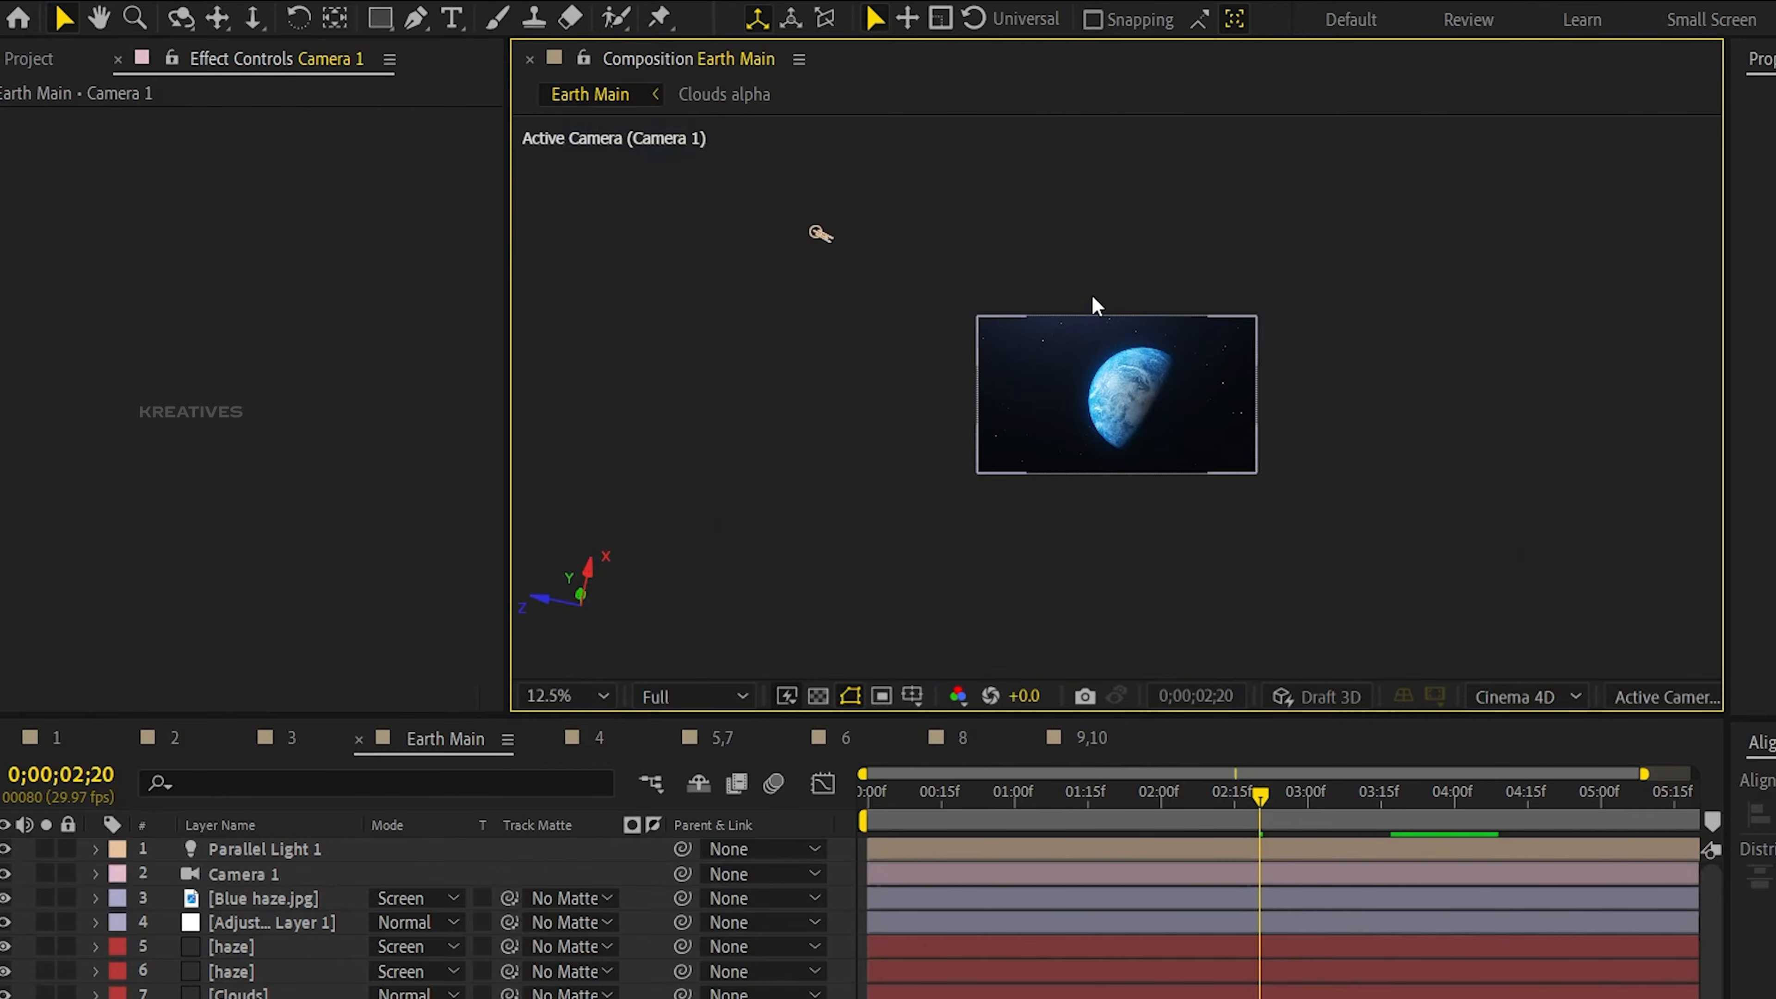
# Select the parallel light in Earth Main and shift its aim slightly around the Earth.
pyautogui.click(835, 225)
pyautogui.moveTo(1103, 395); pyautogui.dragTo(1092, 393)
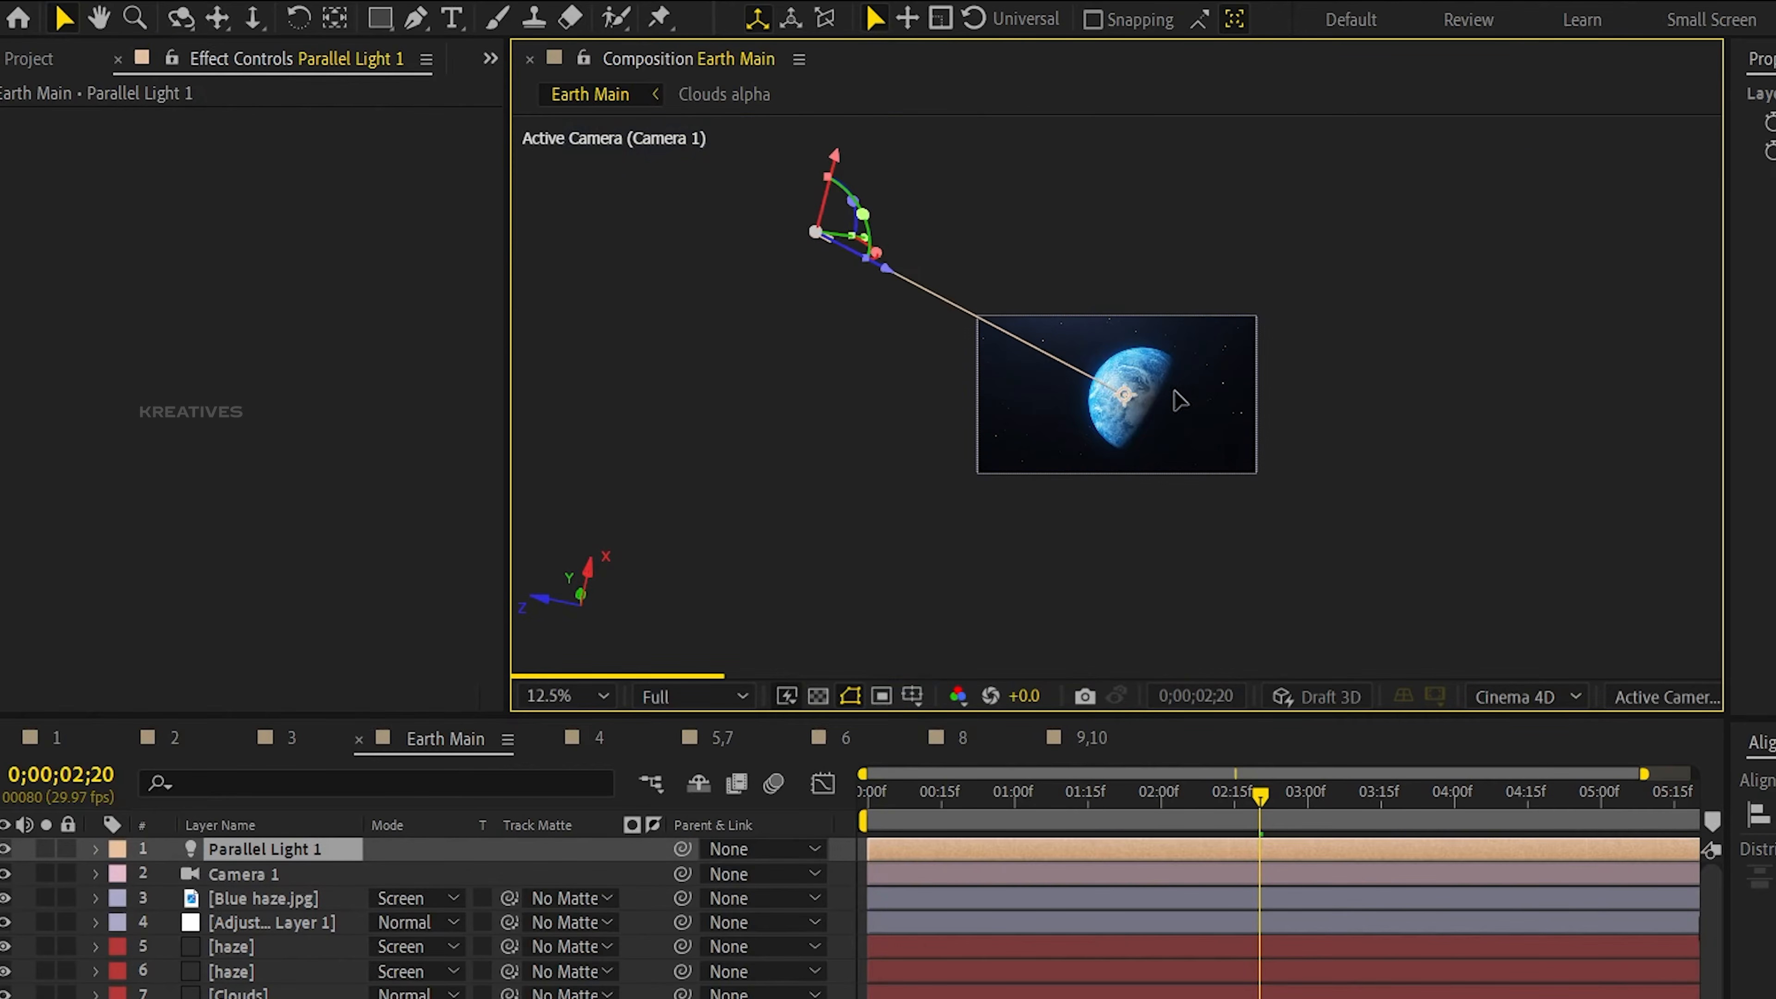
pyautogui.moveTo(1092, 393); pyautogui.dragTo(1088, 392)
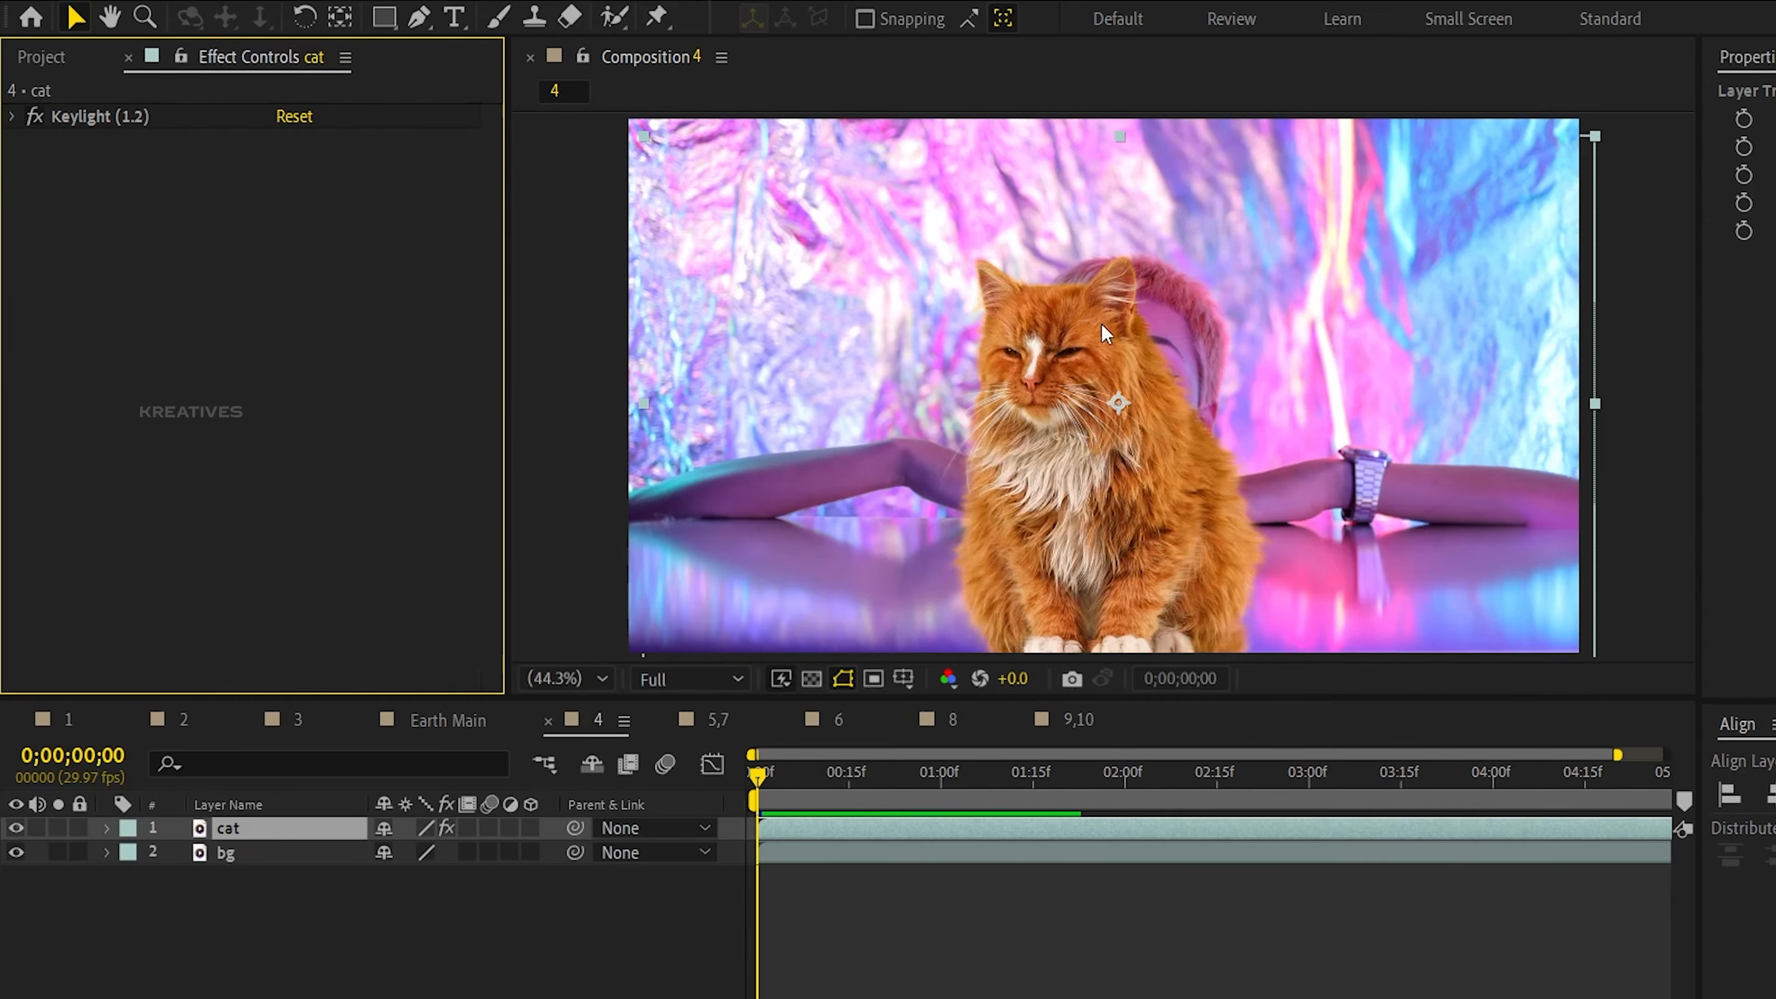
# Compare the cat layer in composition 4 without and with Keylight, and inspect the keyed fur edges at 100%.
pyautogui.click(35, 117)
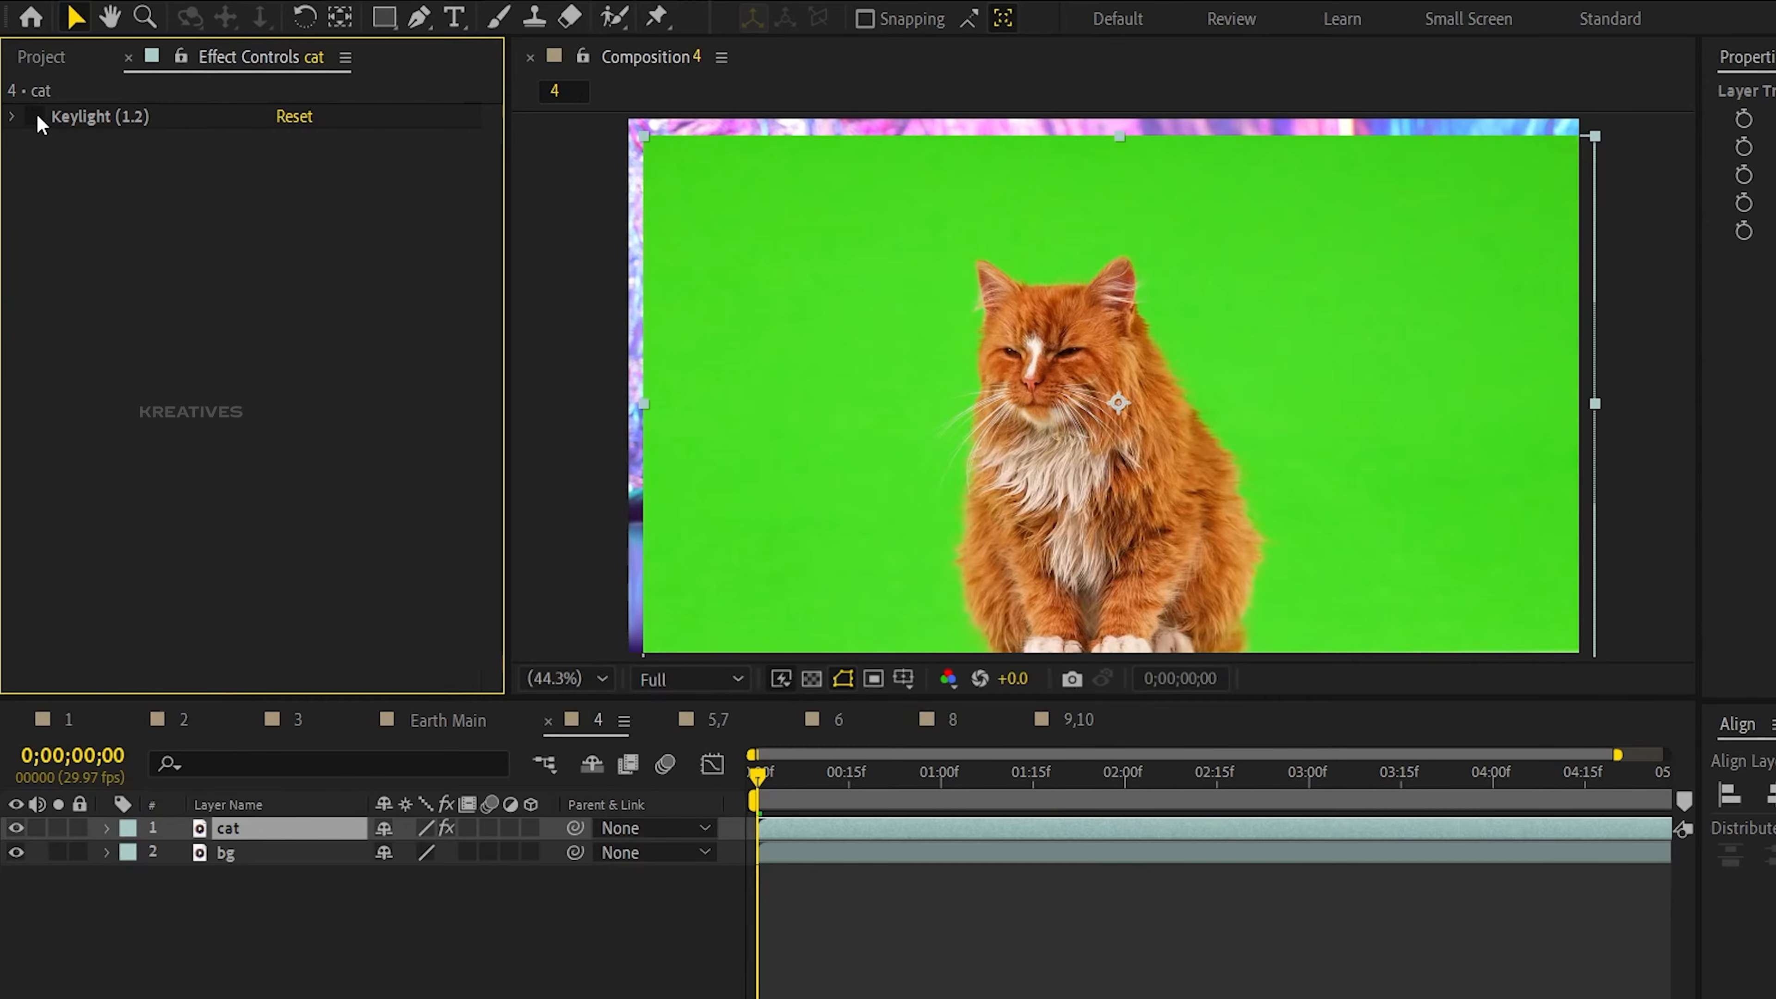
pyautogui.click(35, 117)
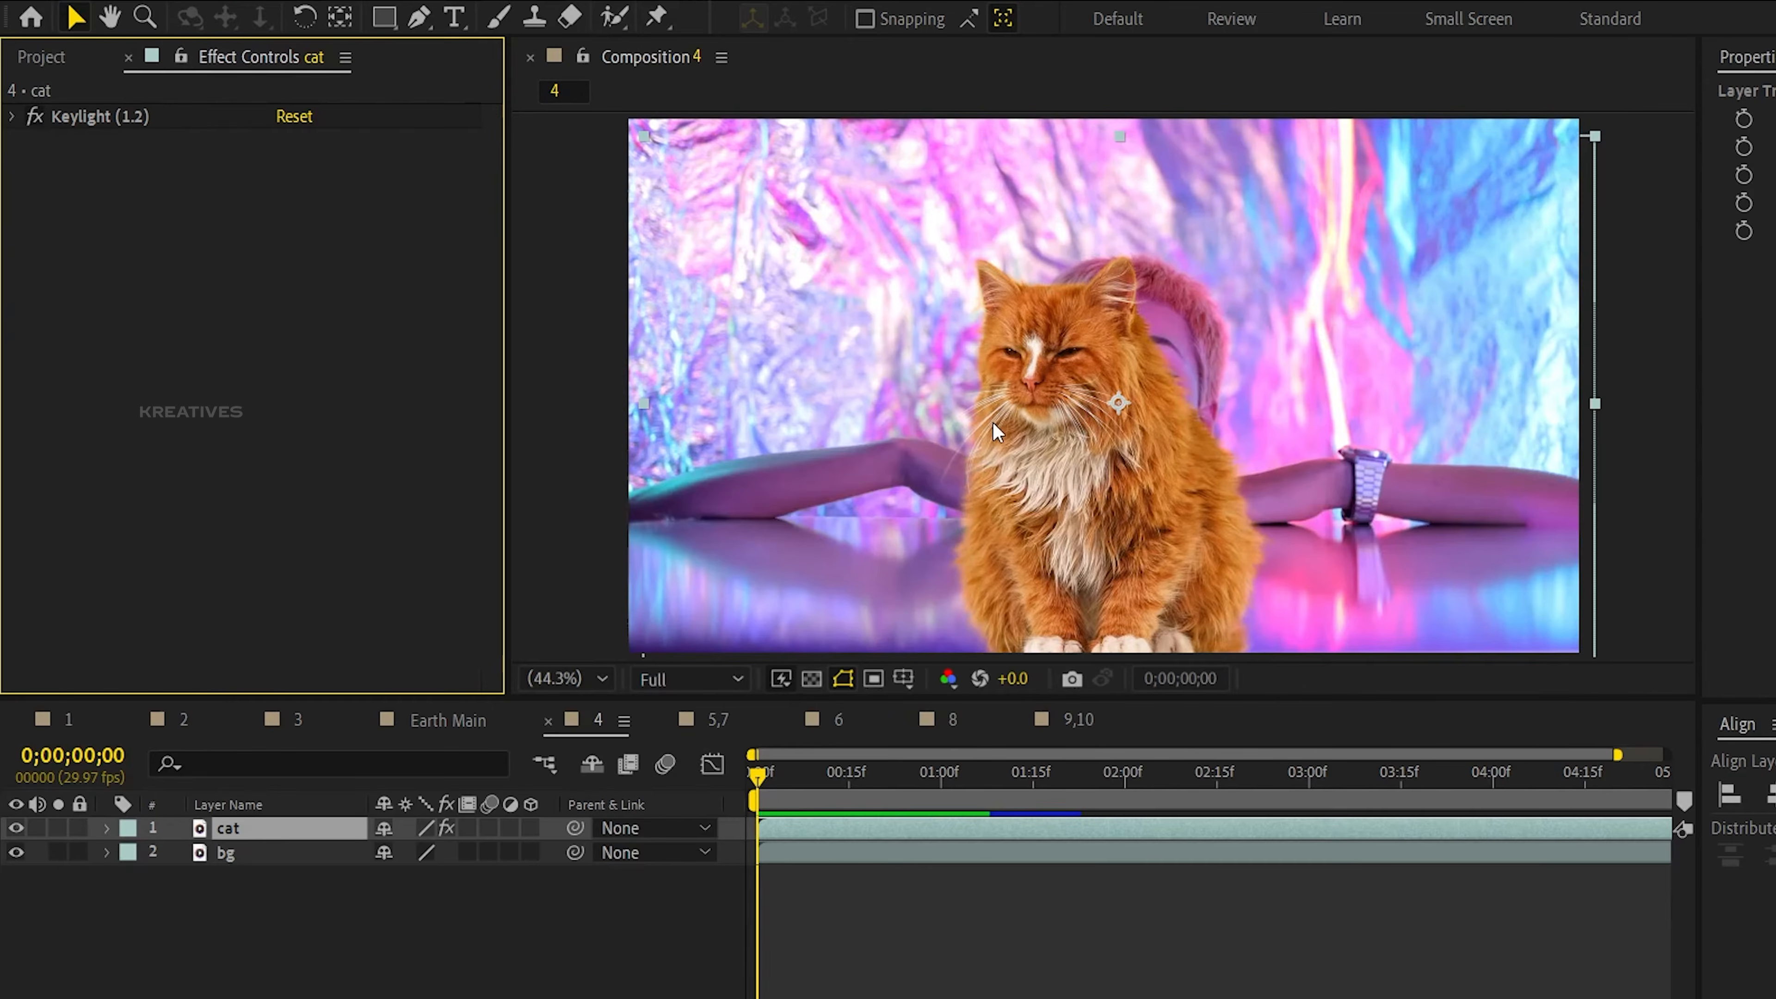
pyautogui.press('/')
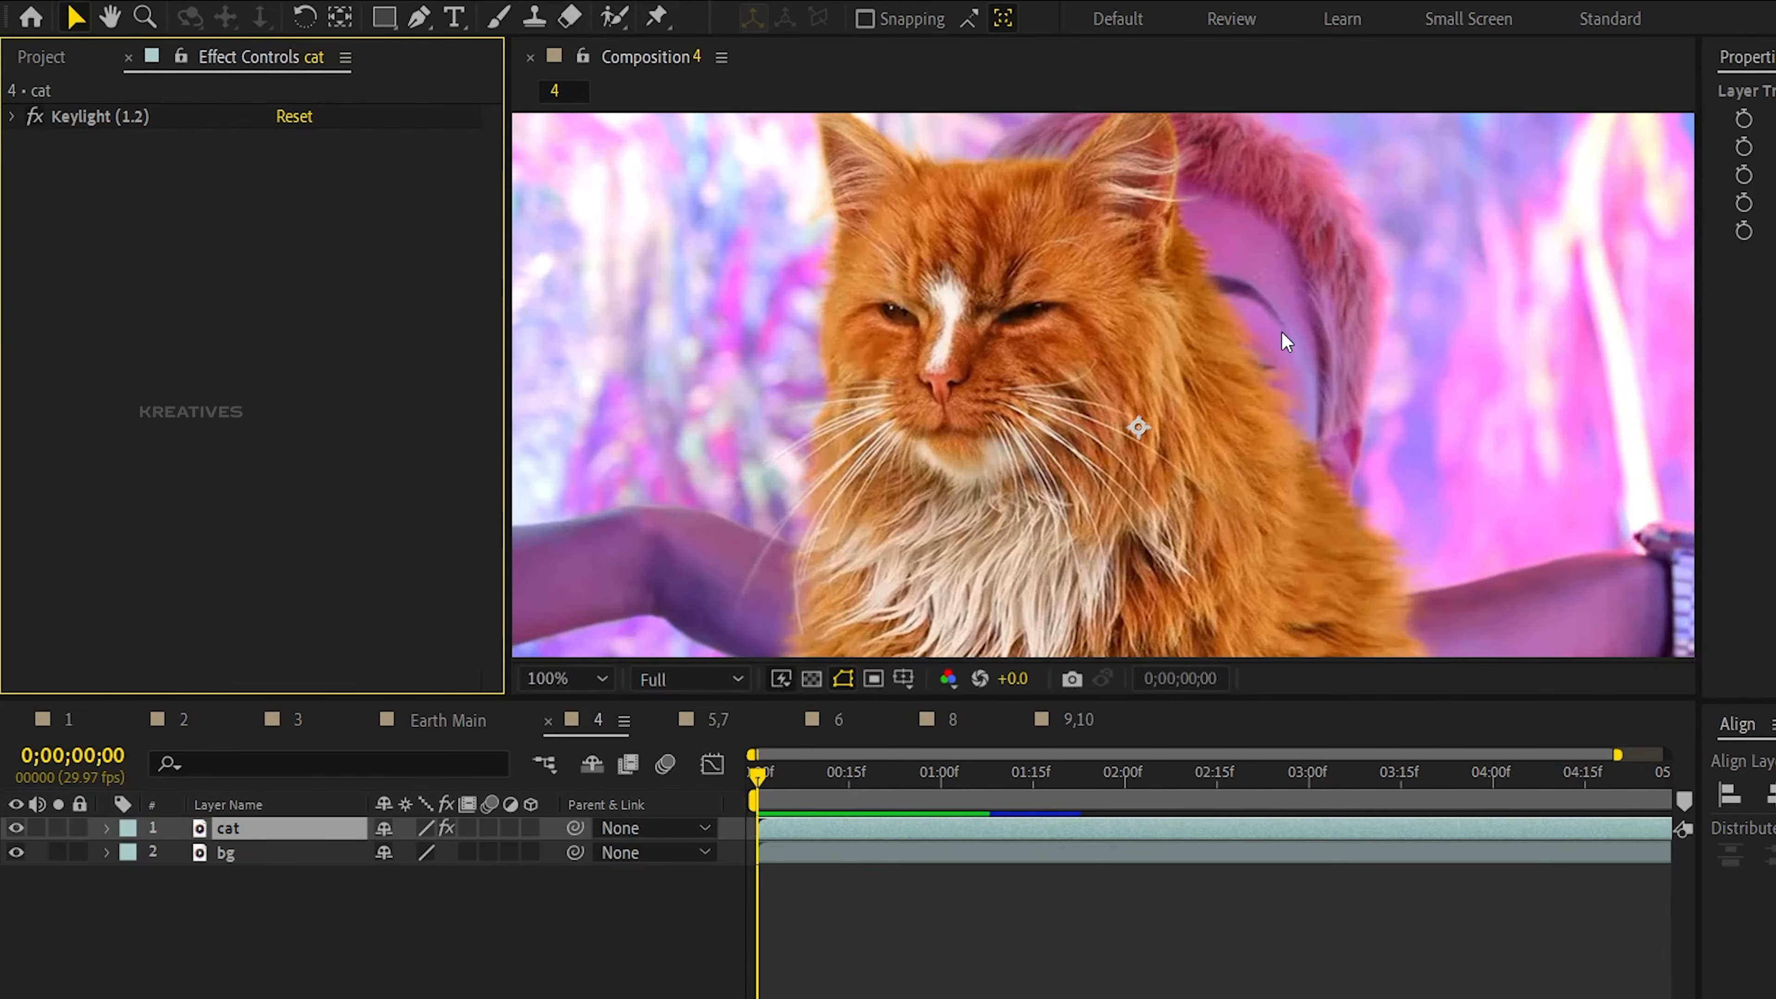
pyautogui.moveTo(1300, 270); pyautogui.dragTo(1261, 349)
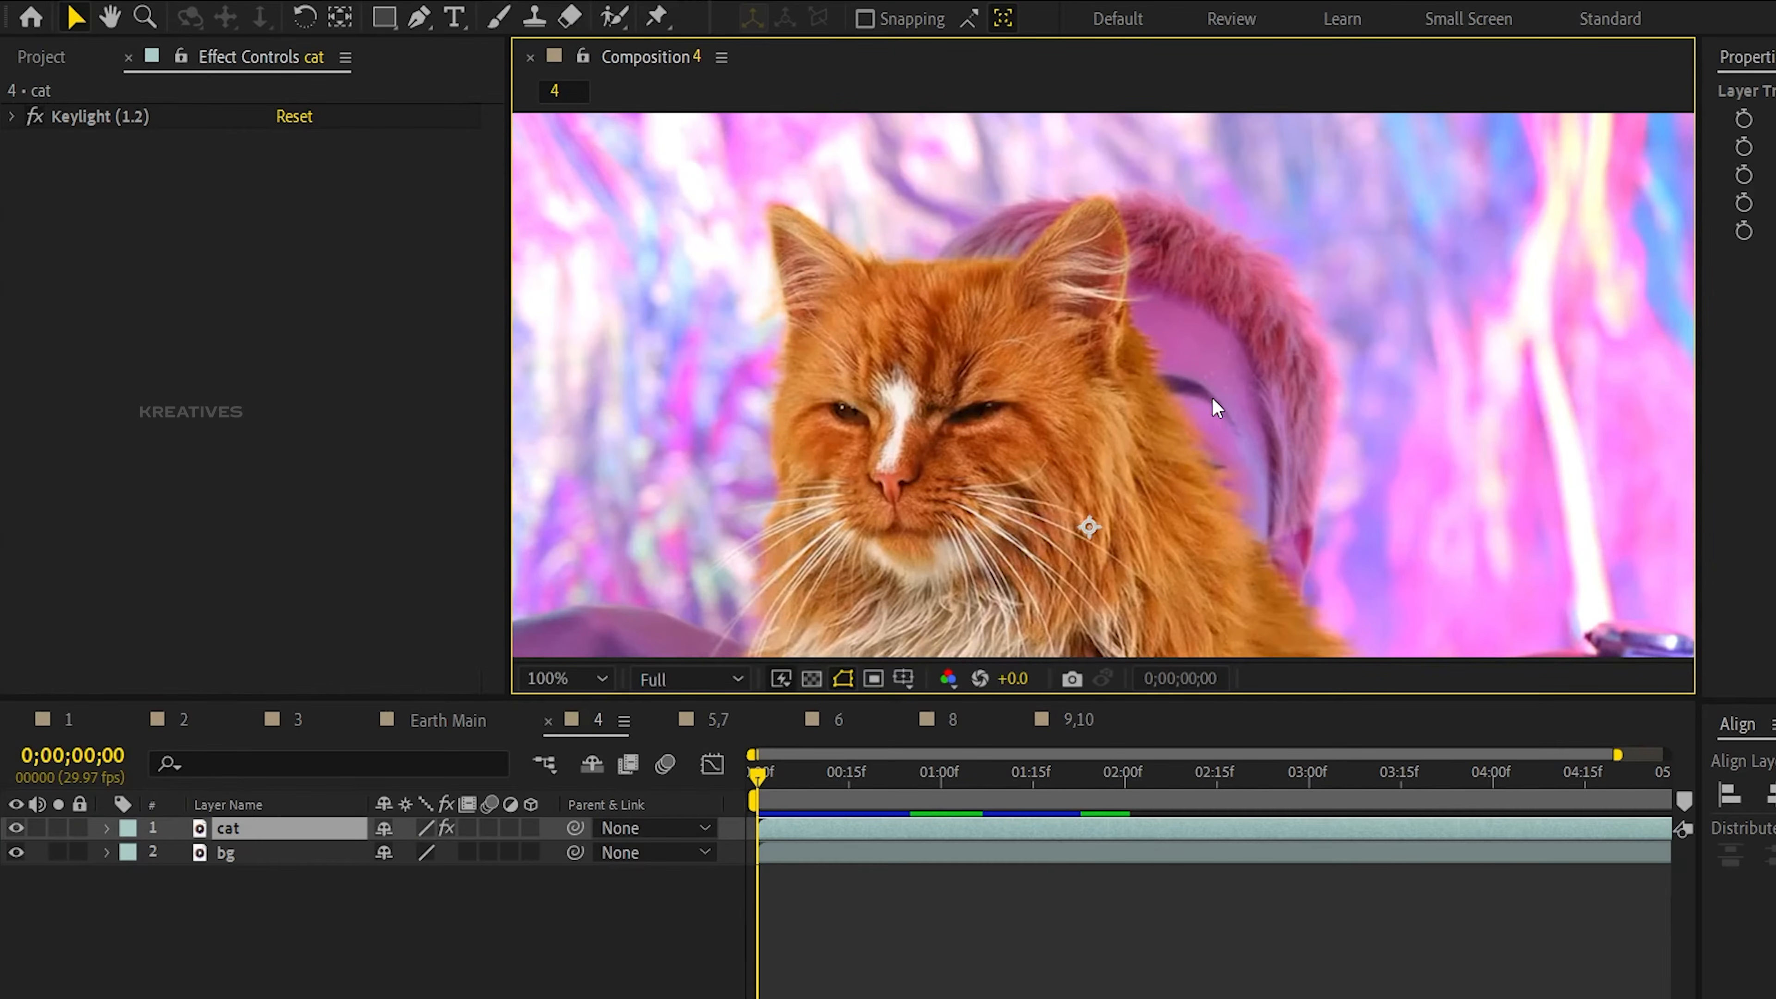
pyautogui.scroll(-1, 1211, 396)
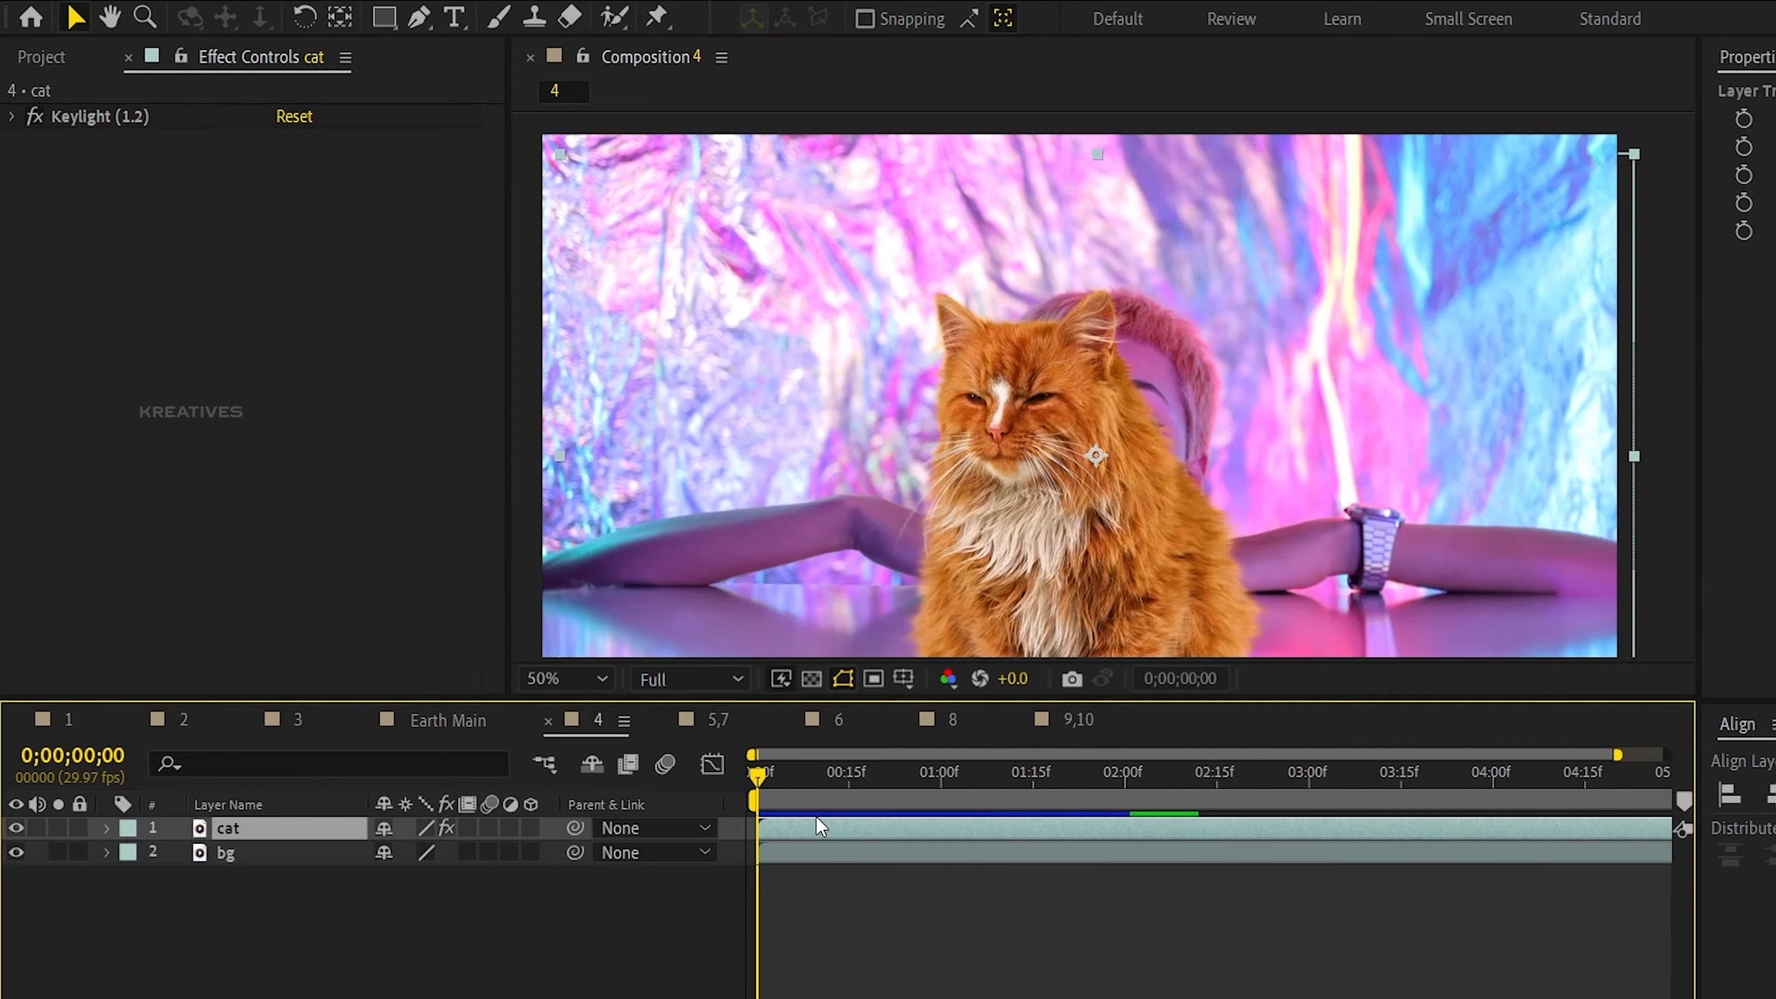
# Apply the Crate's Light Wrap effect to the cat layer.
pyautogui.hotkey('ctrl', 'space')
pyautogui.write('ight')
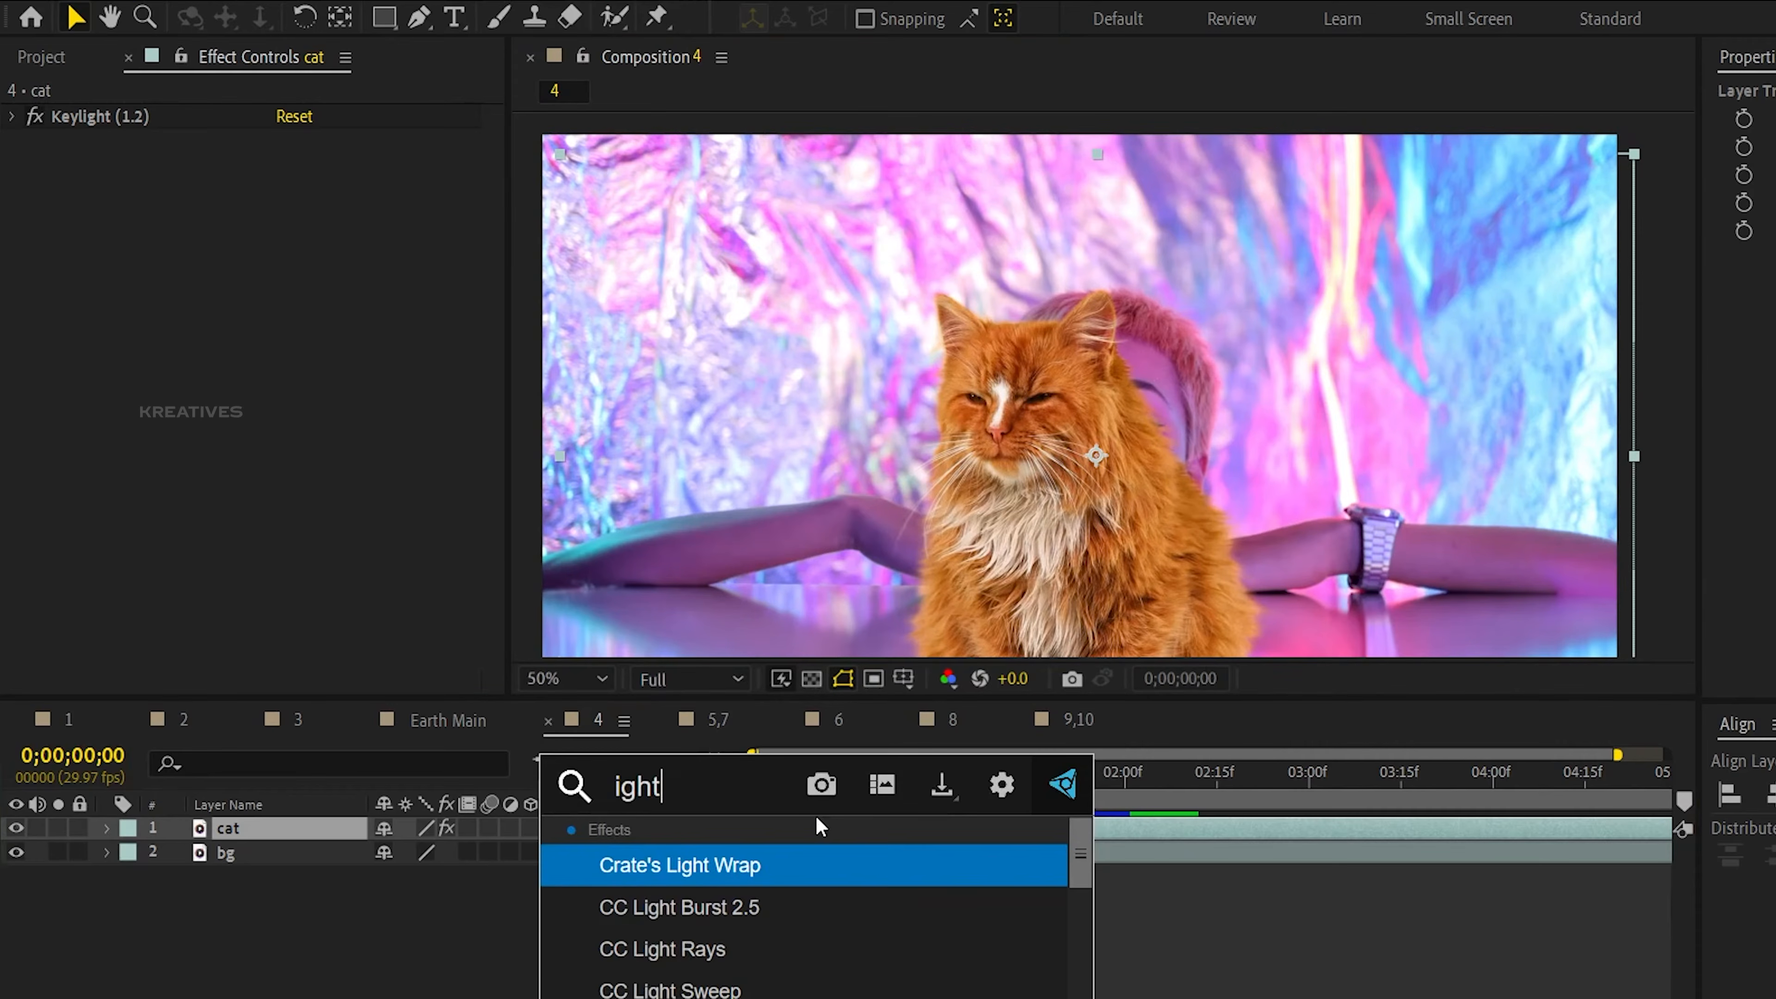
pyautogui.press('Return')
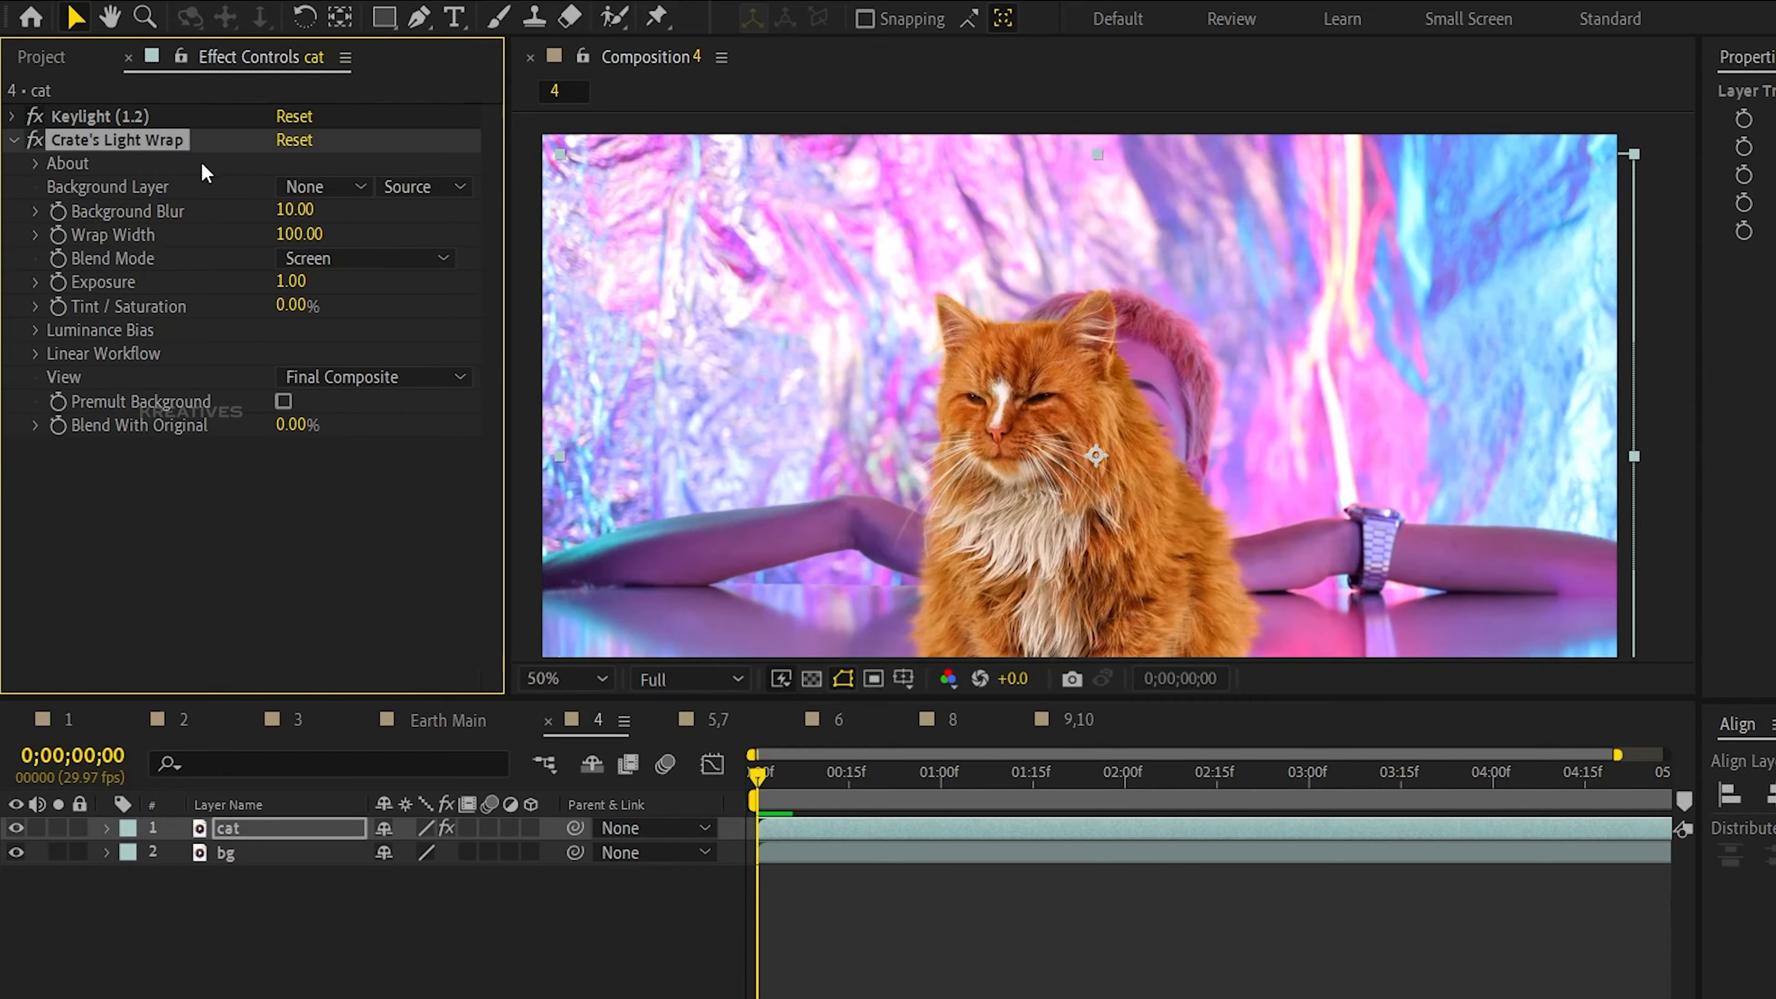
# Set the Light Wrap's Background Layer to 2. bg and adjust its Background Blur.
pyautogui.click(310, 188)
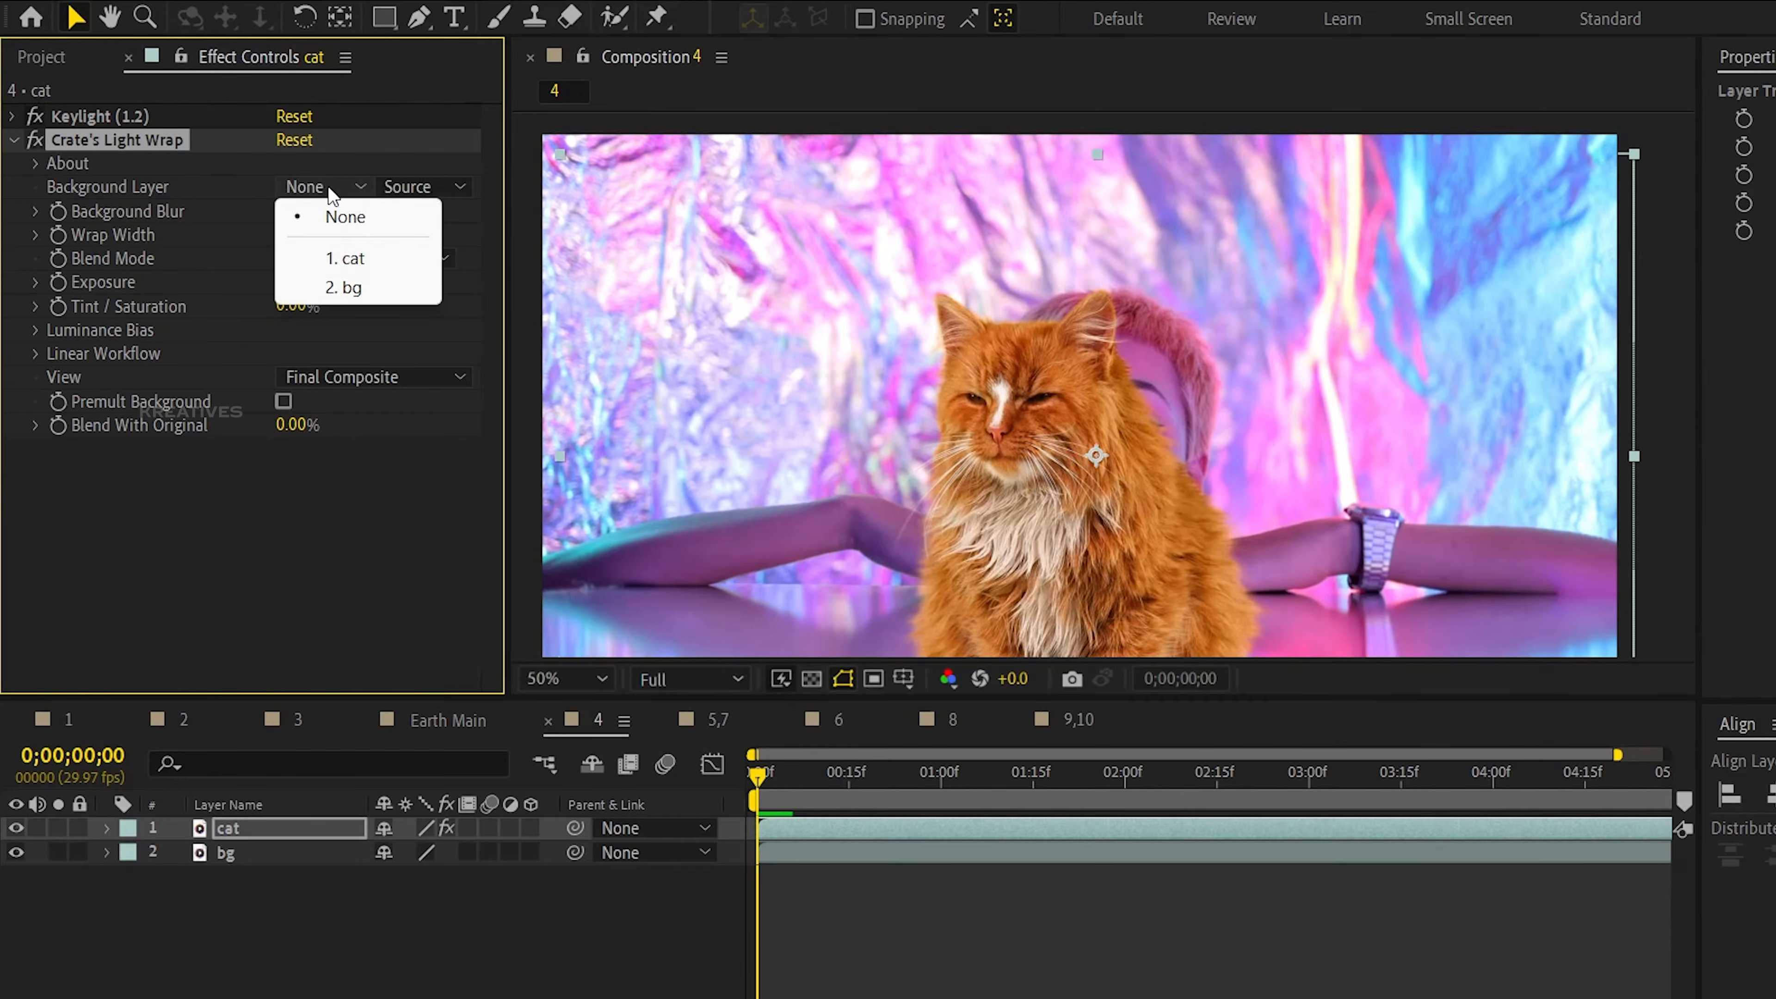
pyautogui.click(372, 283)
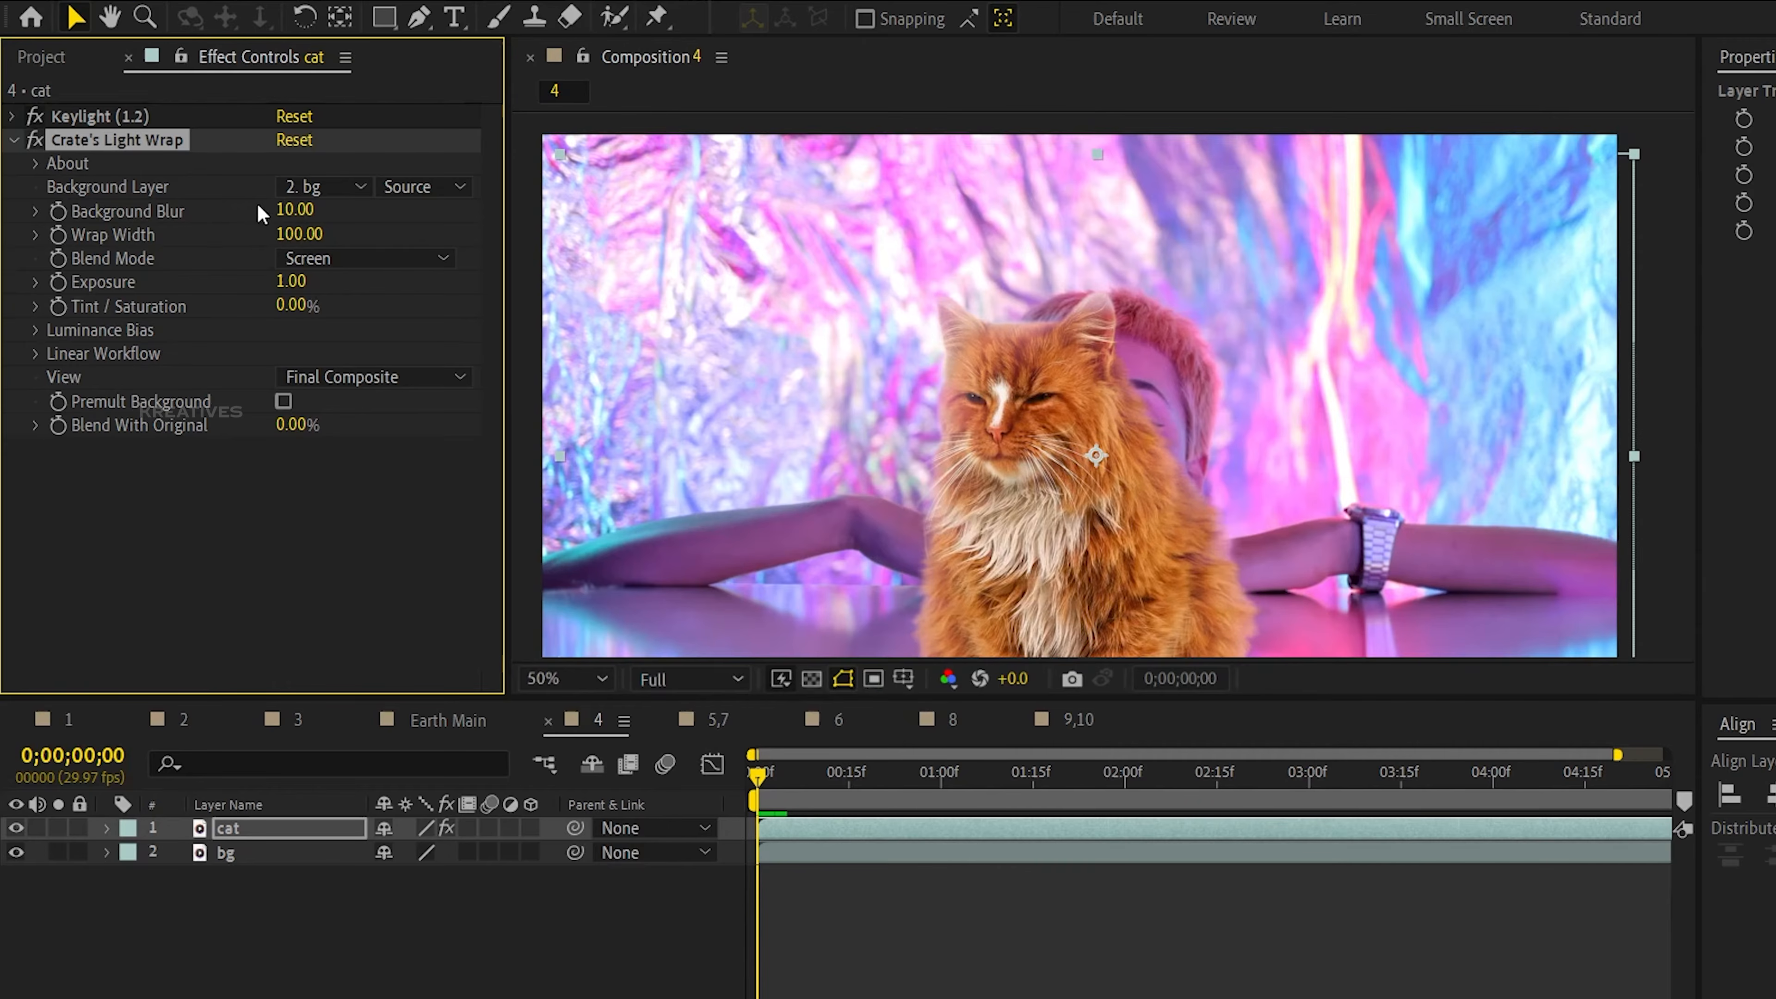
pyautogui.moveTo(293, 210); pyautogui.dragTo(339, 287)
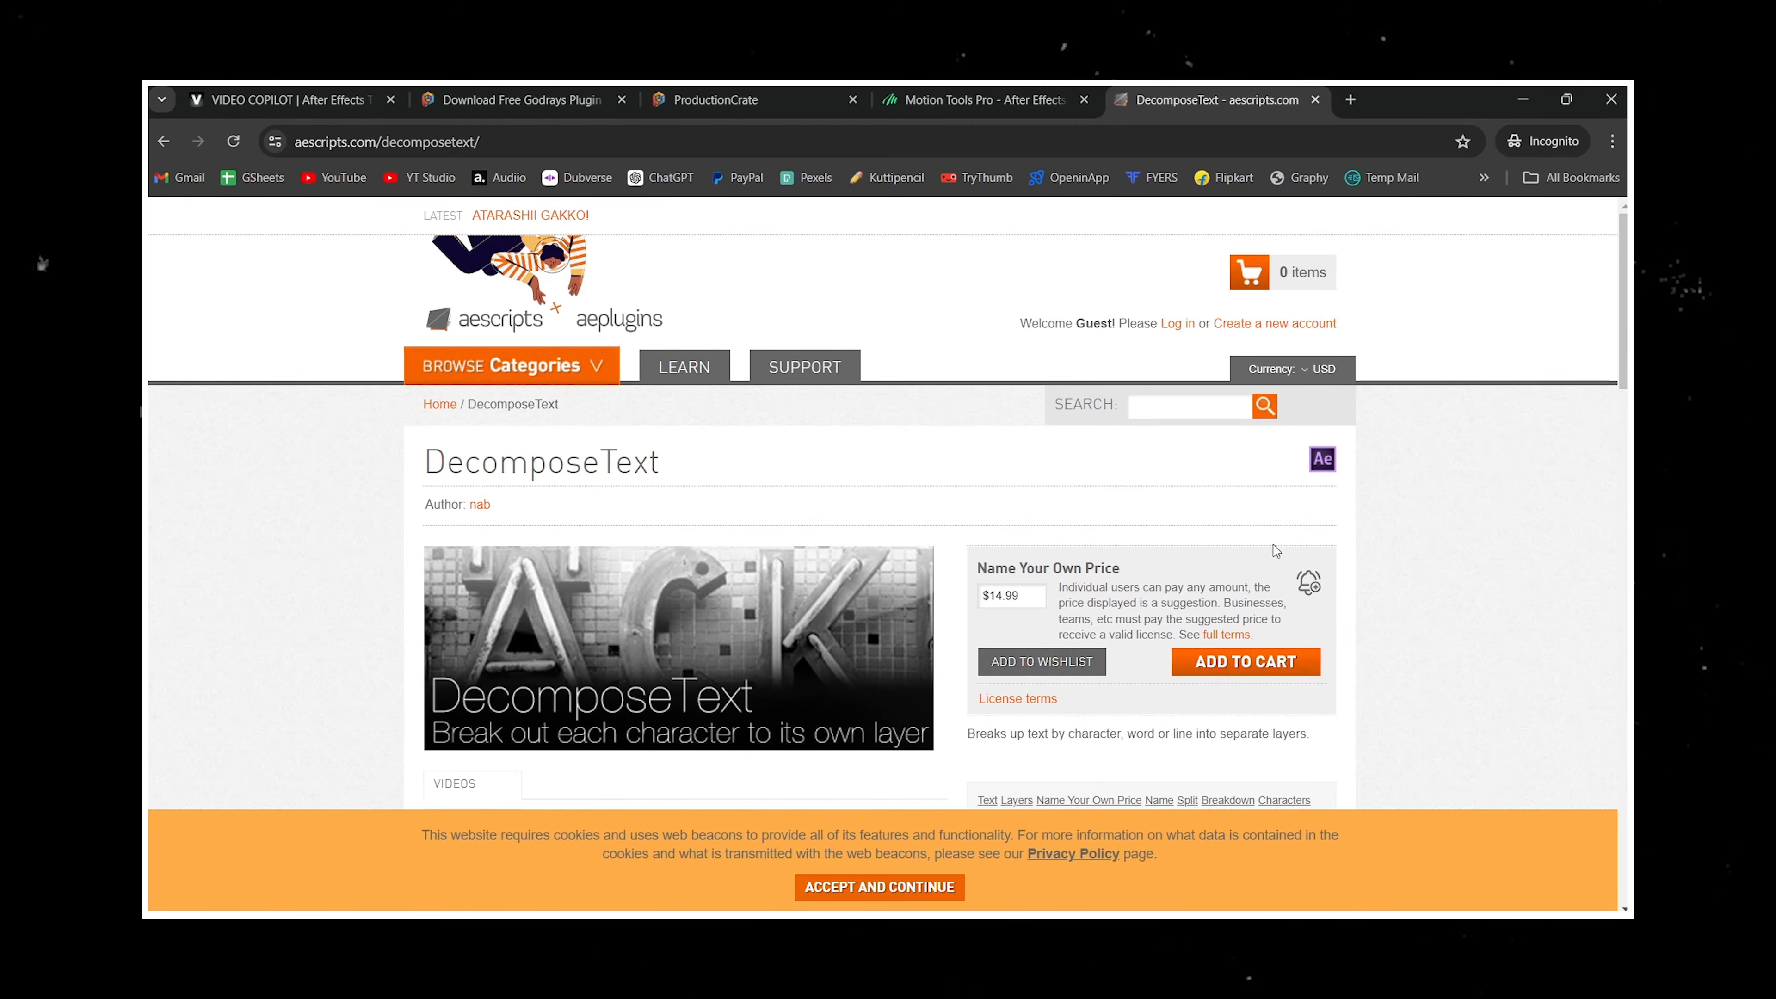
# In the browser, open the Name Your Own Price amount on the DecomposeText page for editing.
pyautogui.click(1026, 594)
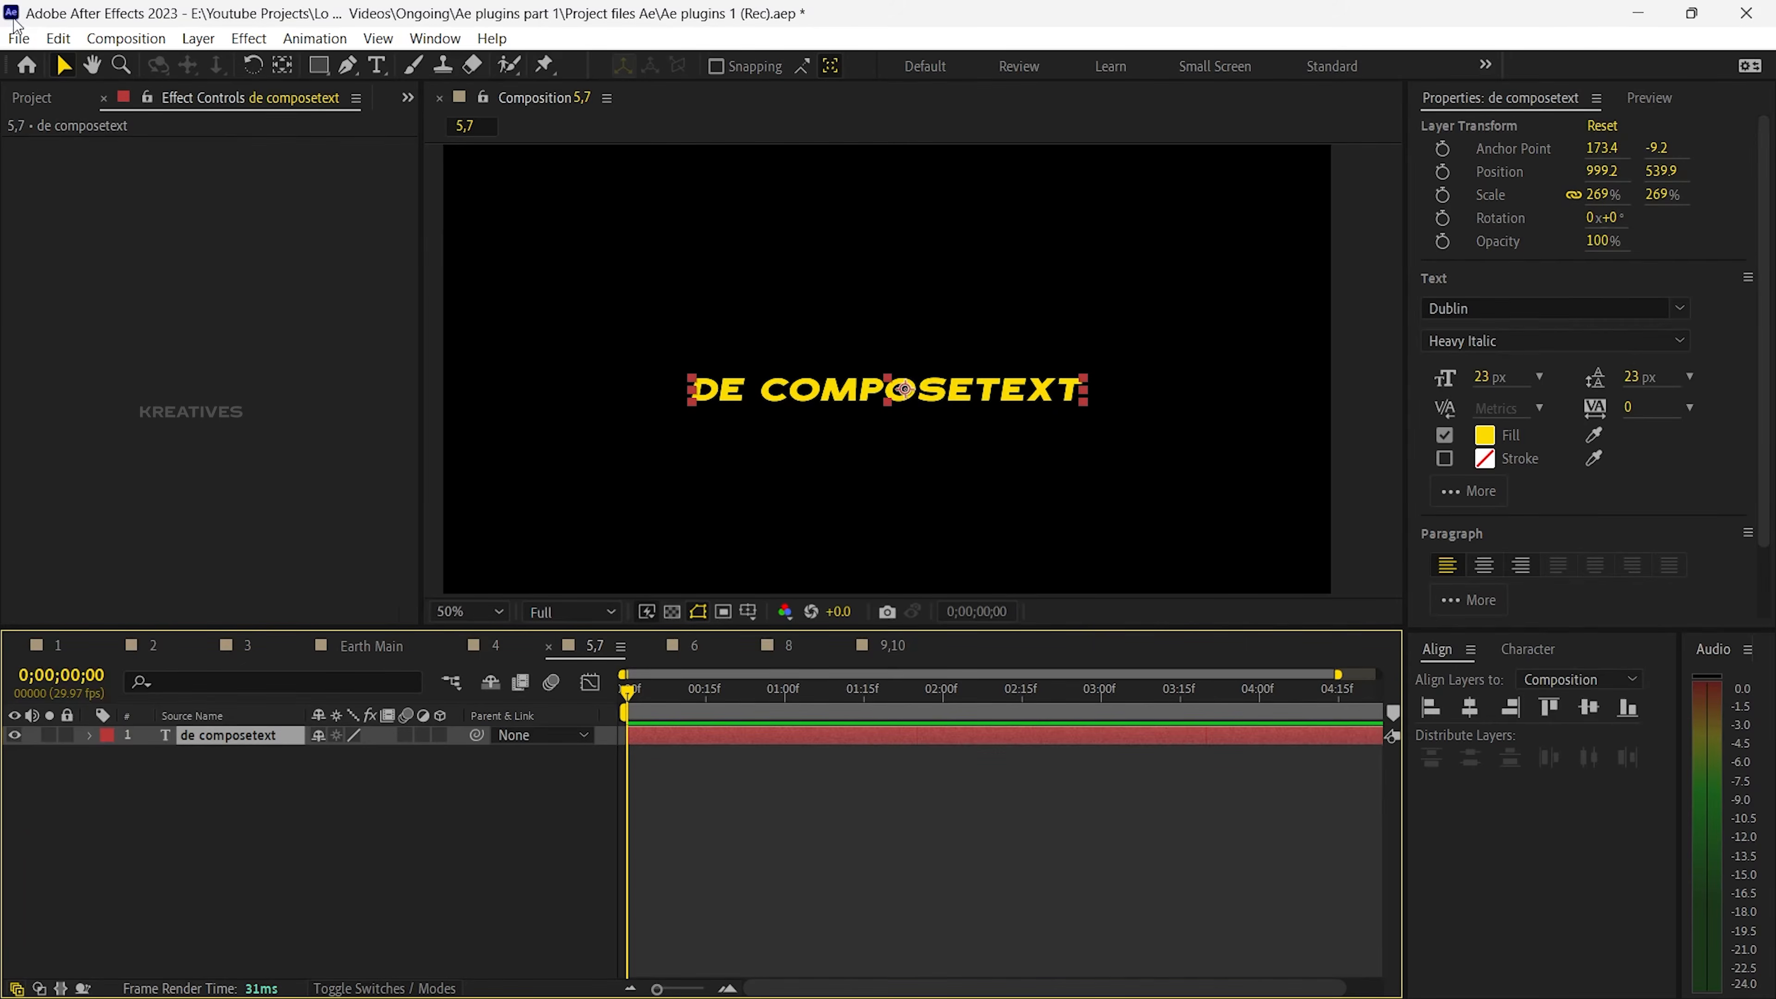
pyautogui.click(16, 31)
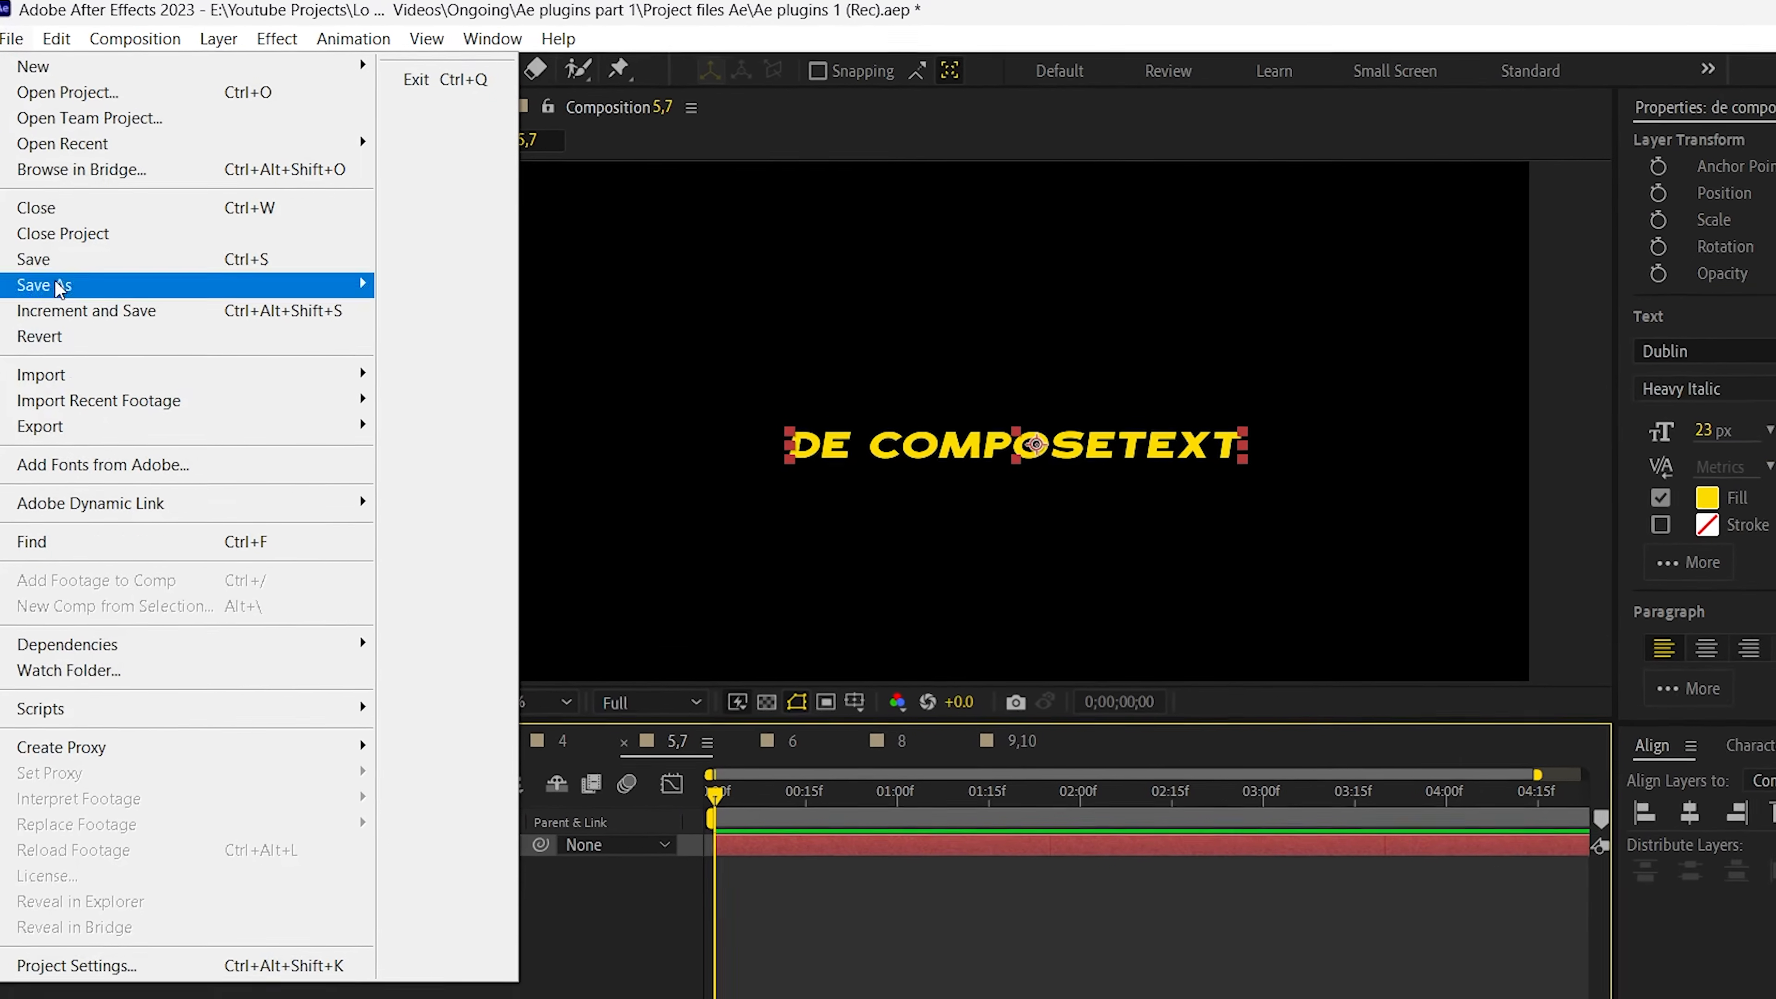
pyautogui.moveTo(98, 703)
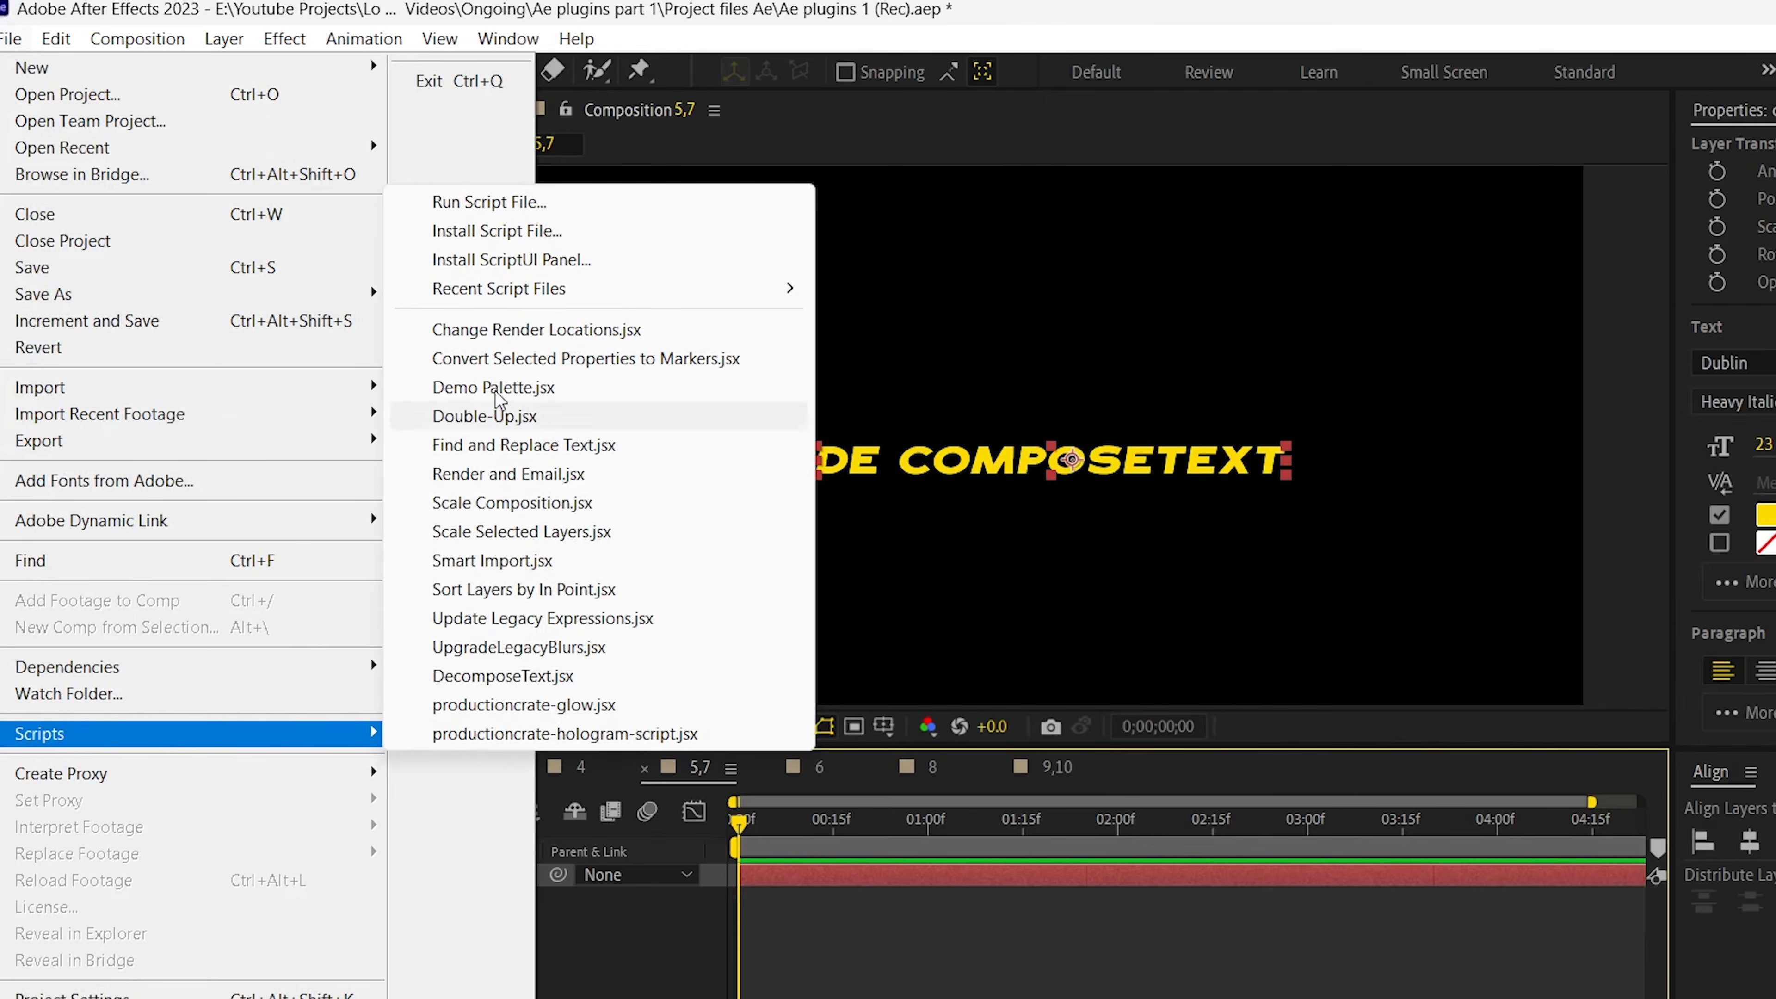
pyautogui.click(482, 229)
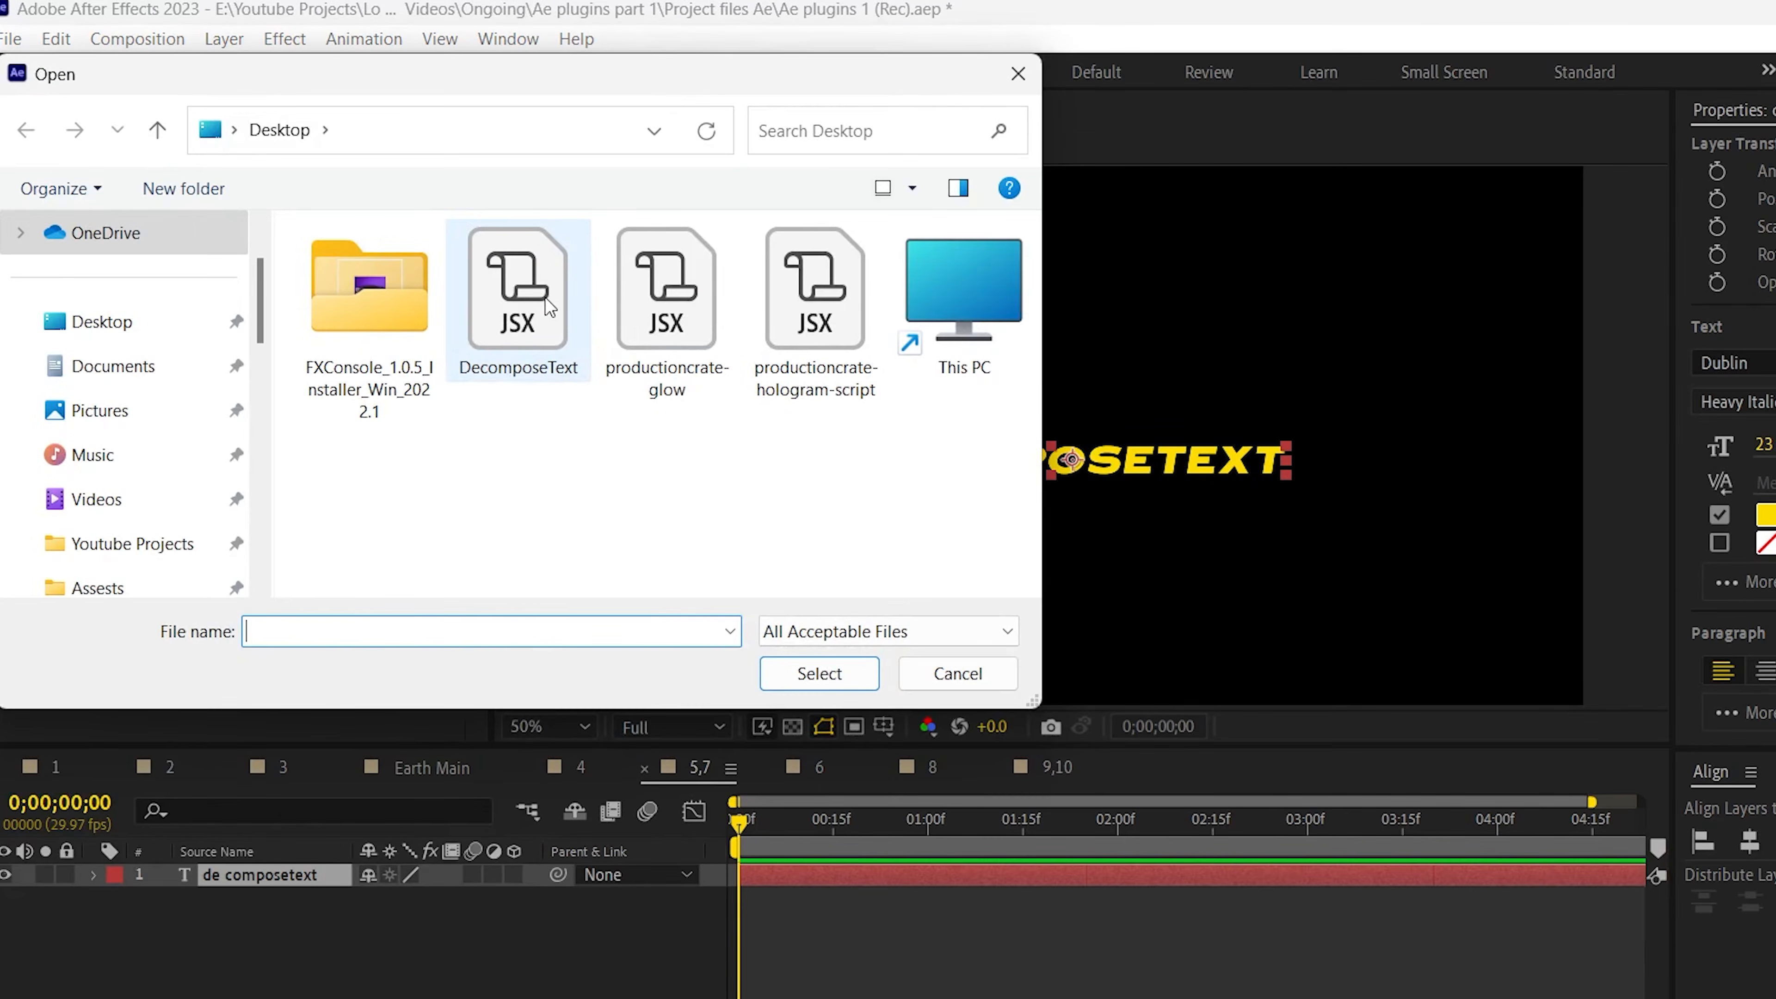
pyautogui.click(544, 295)
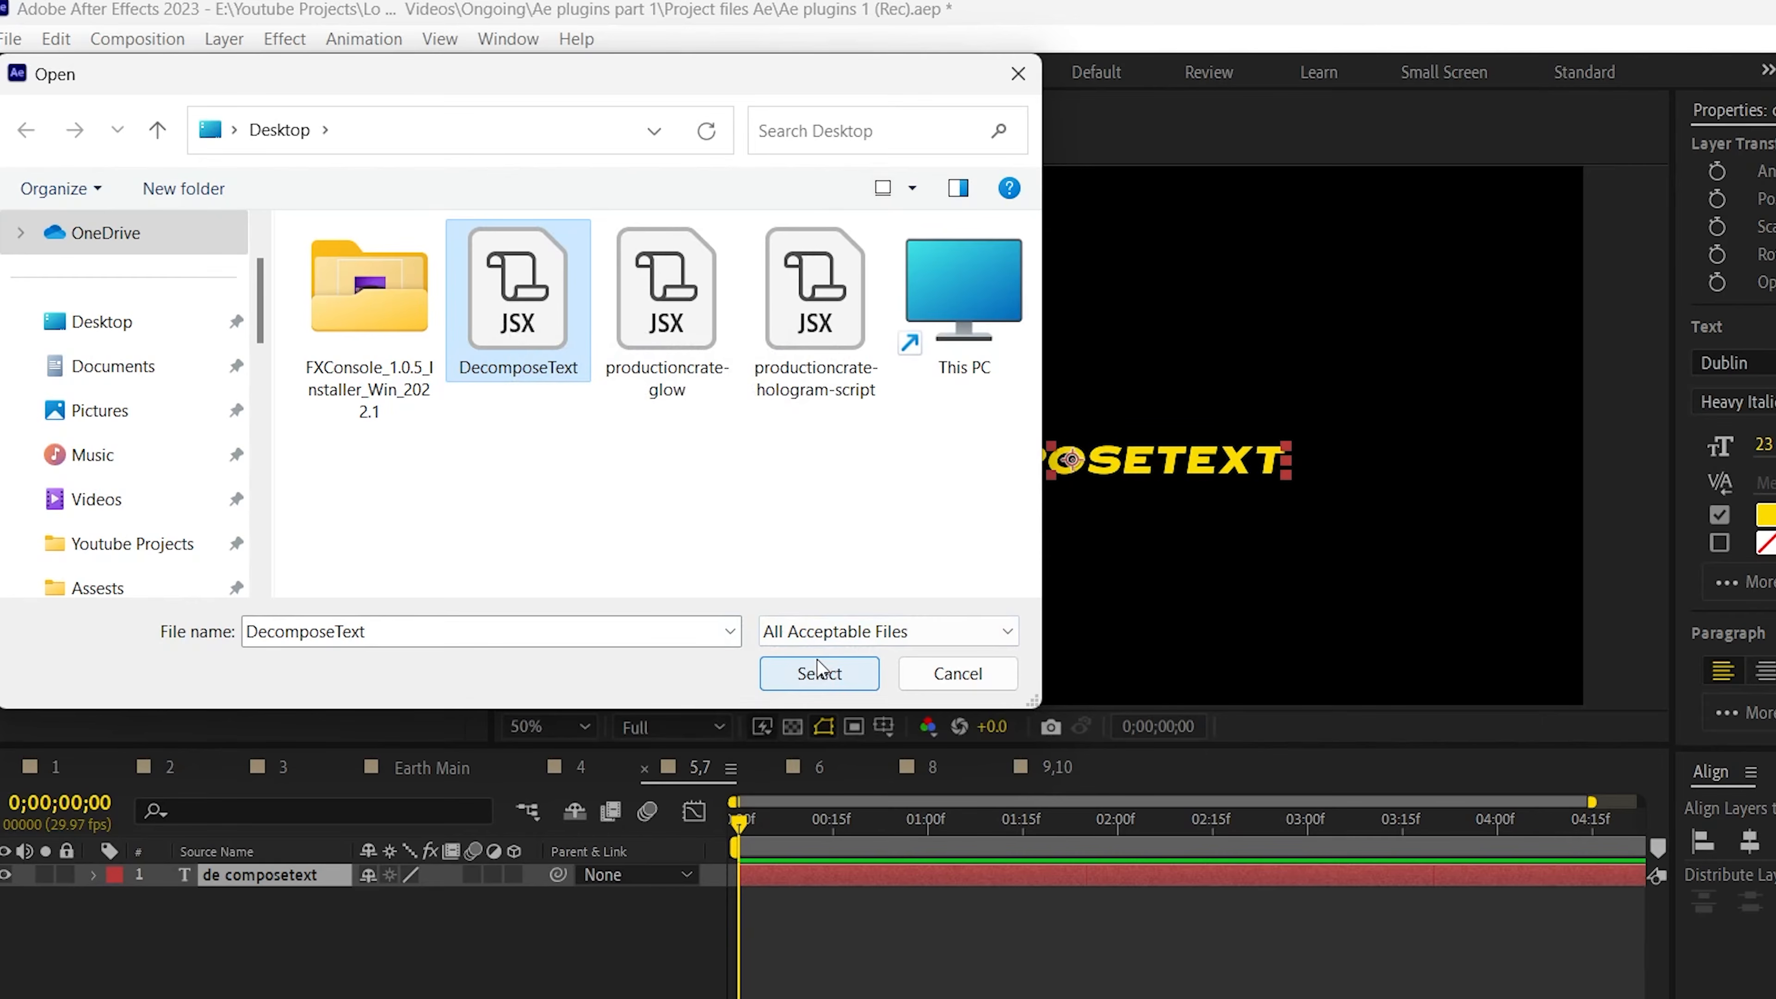
pyautogui.click(956, 671)
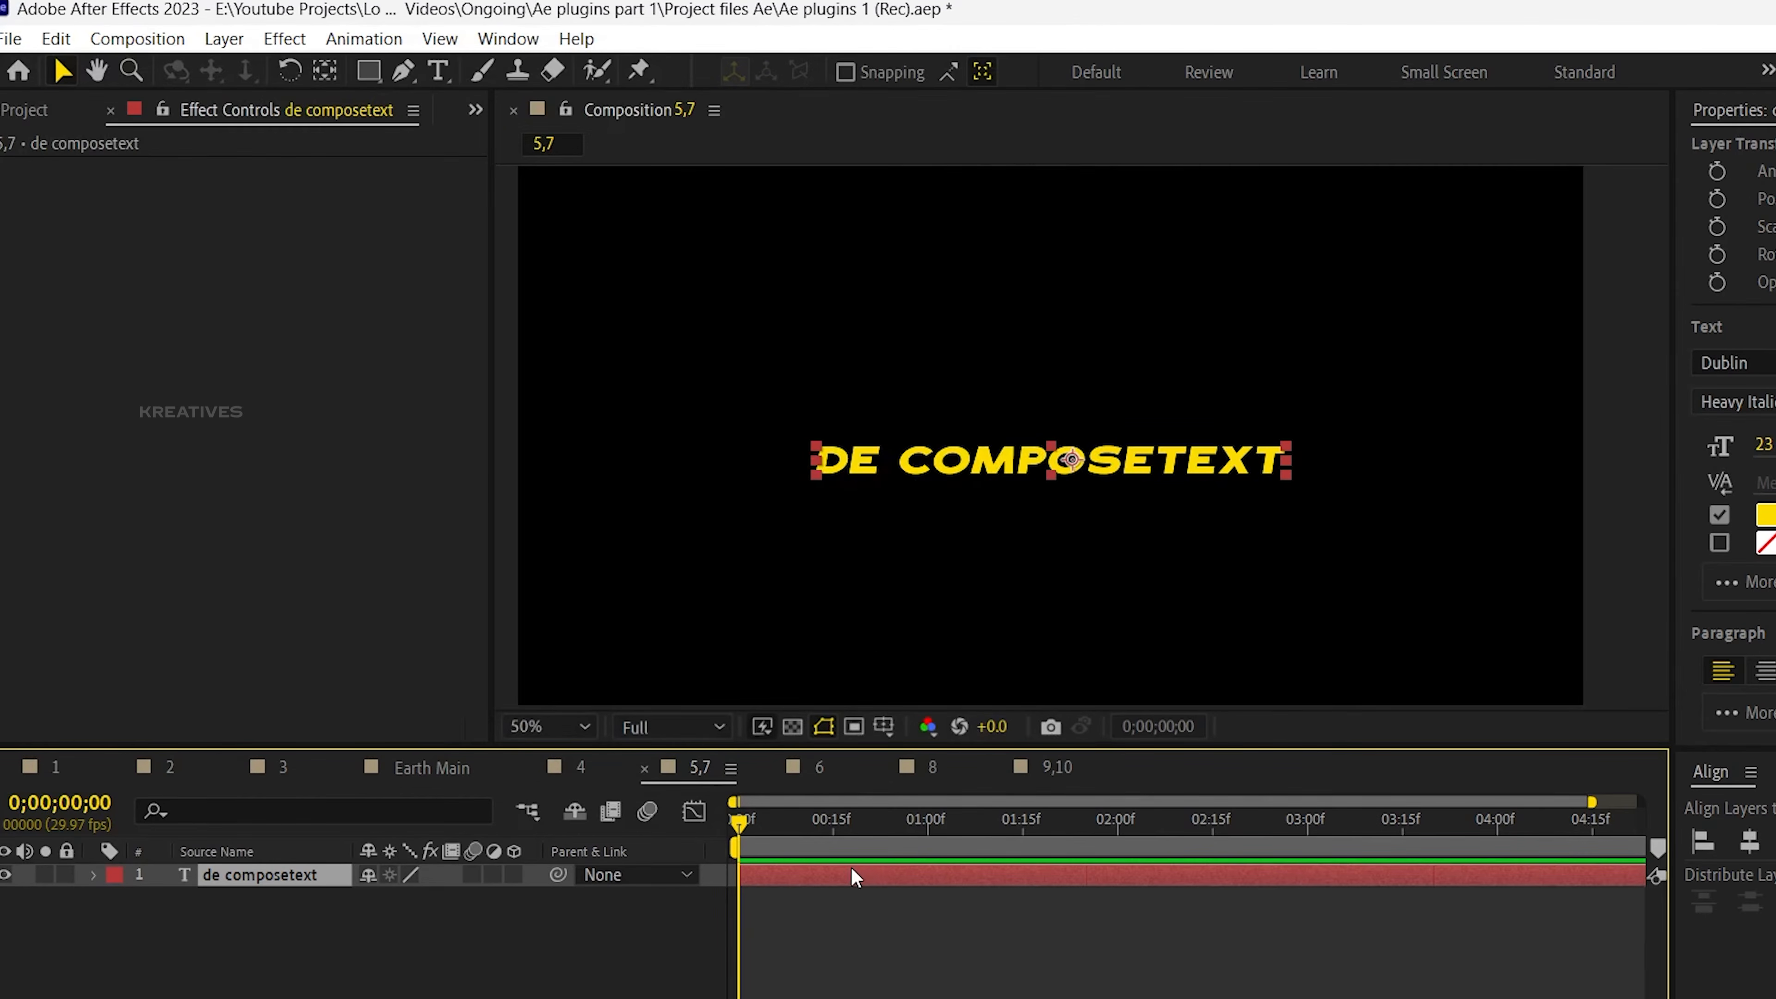
# Run the DecomposeText.jsx script on the de composetext layer, splitting it into Characters at original position using expressions.
pyautogui.click(11, 38)
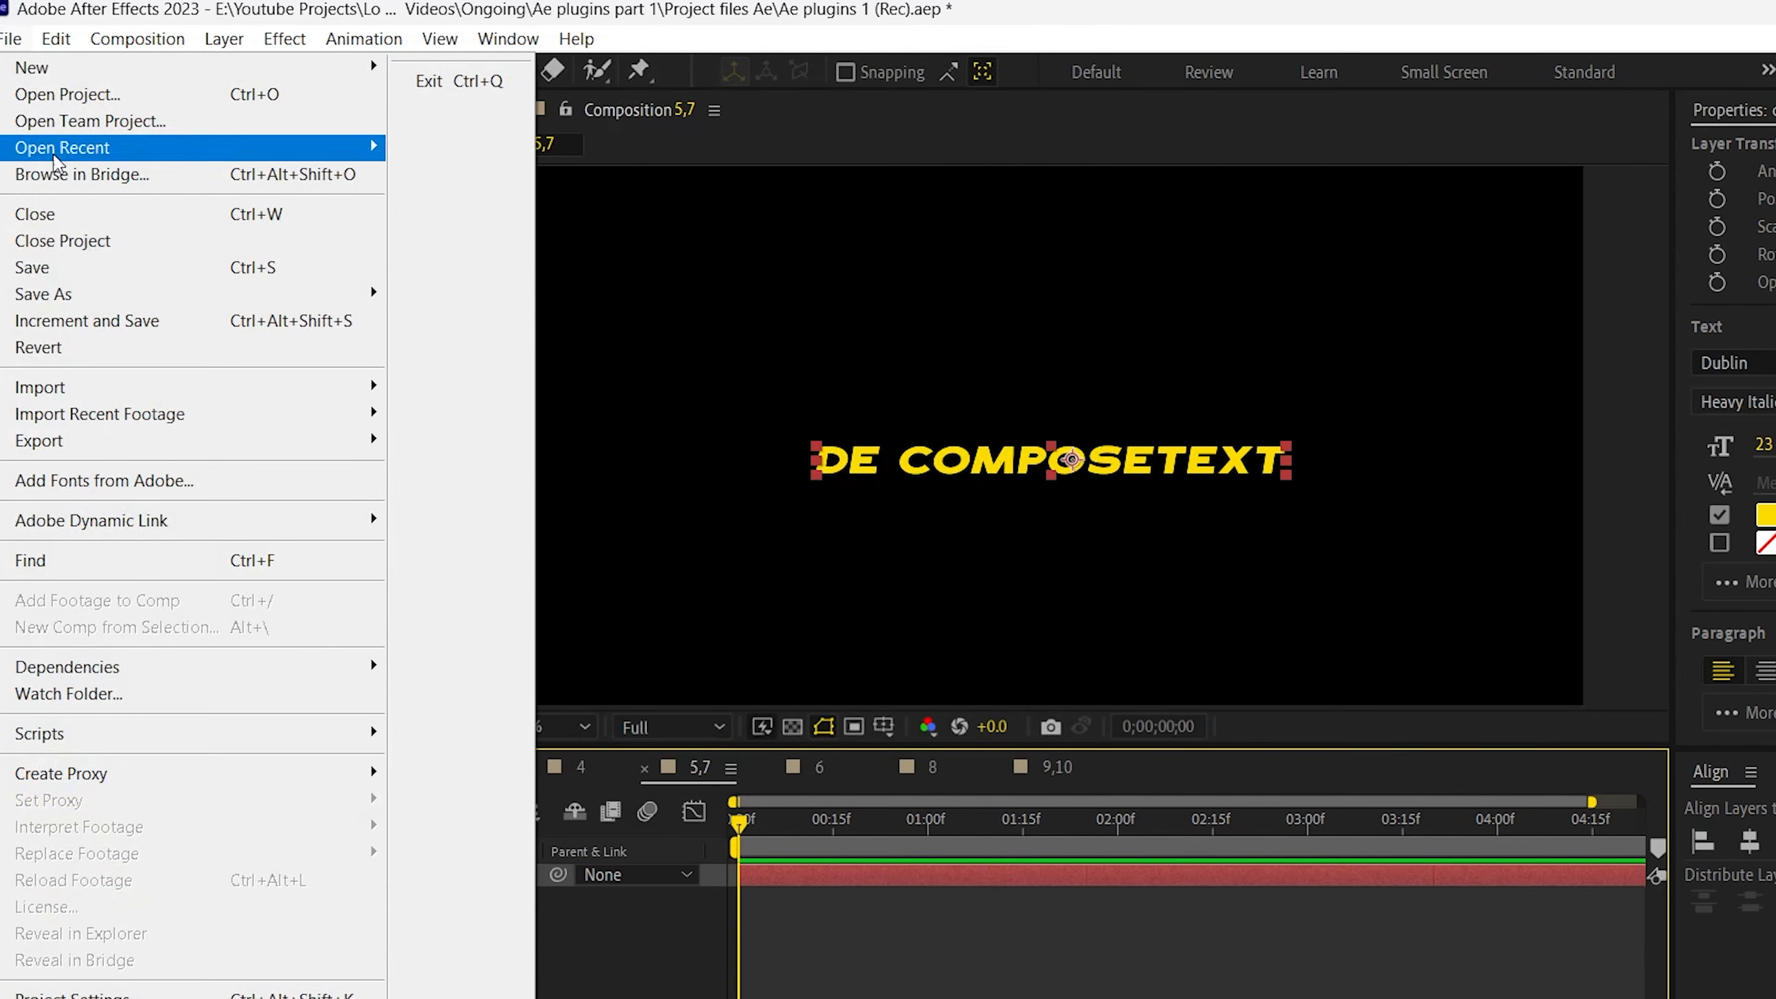
pyautogui.moveTo(252, 733)
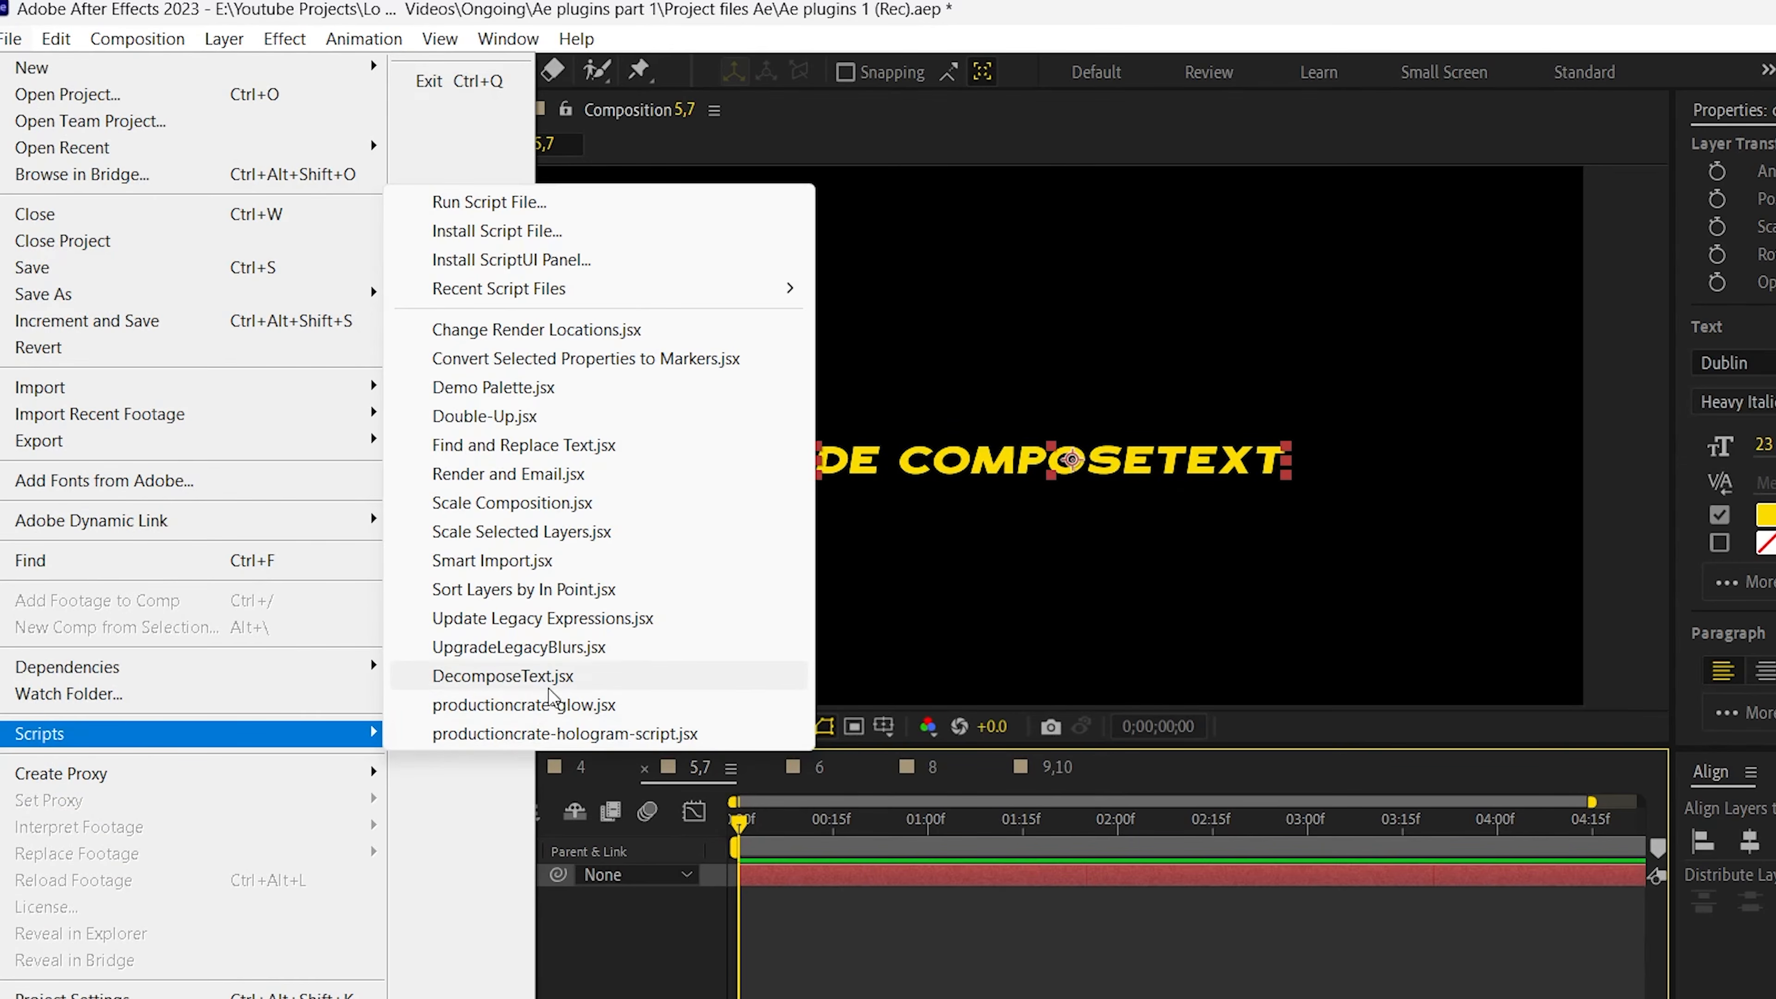
pyautogui.click(516, 677)
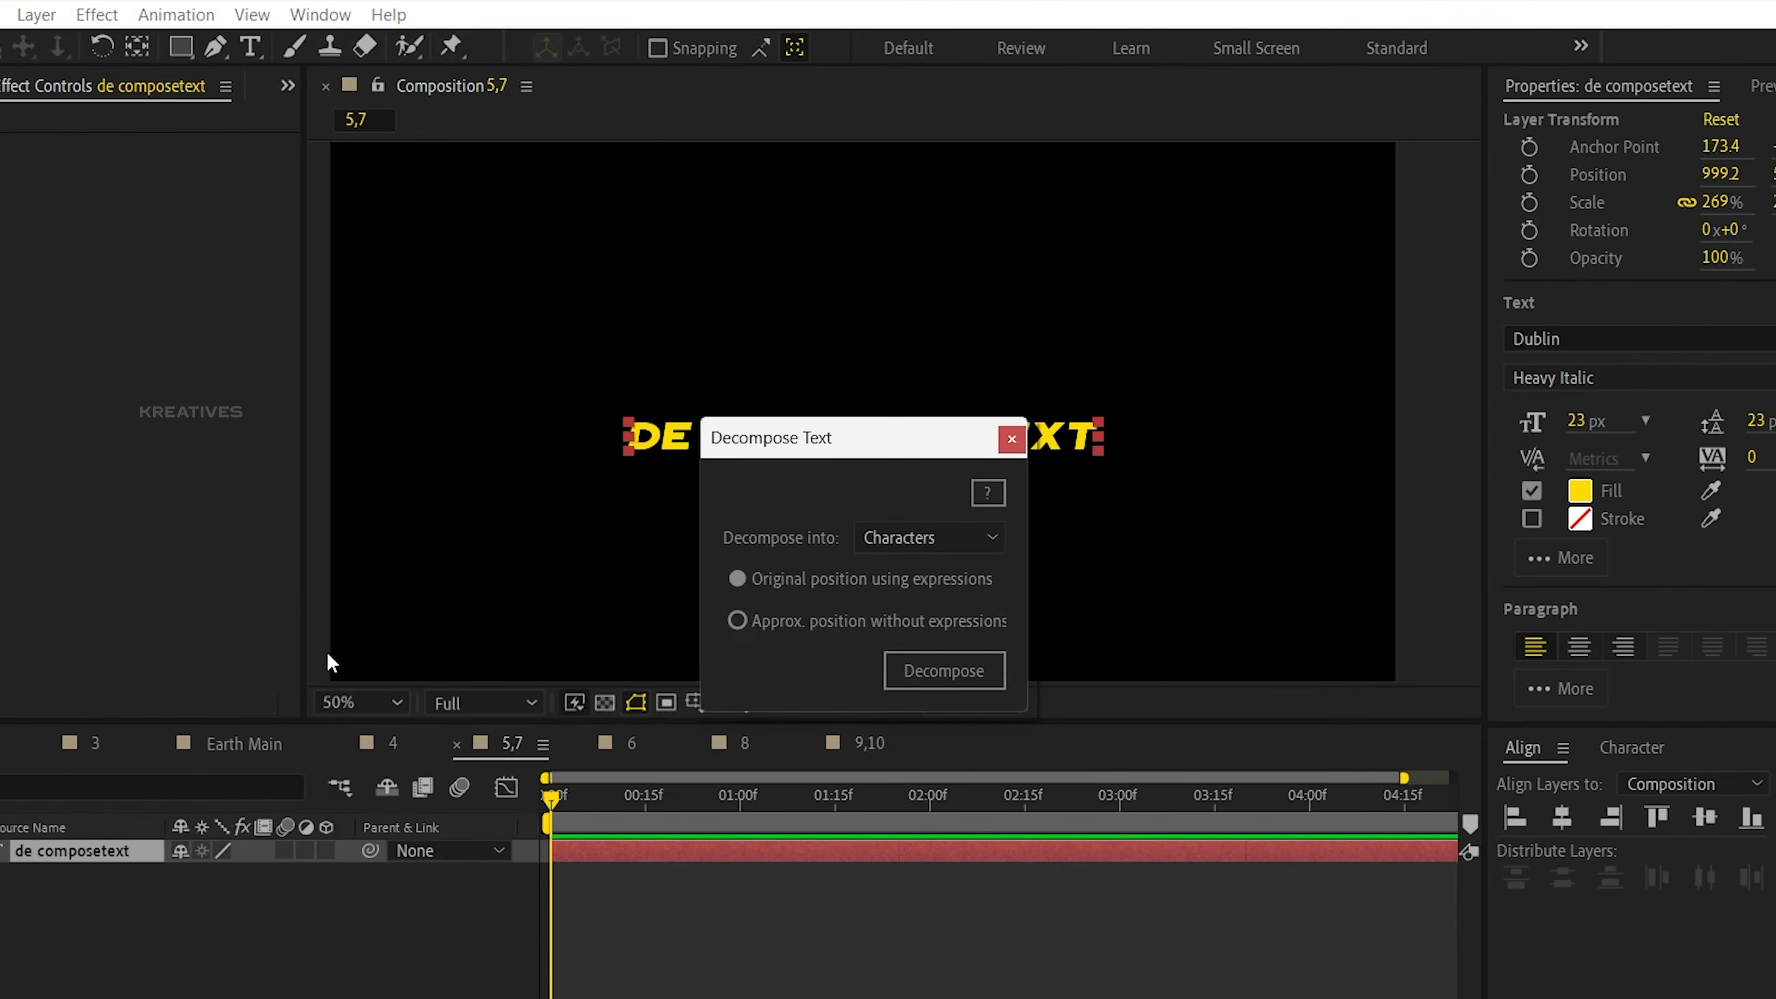
pyautogui.click(939, 544)
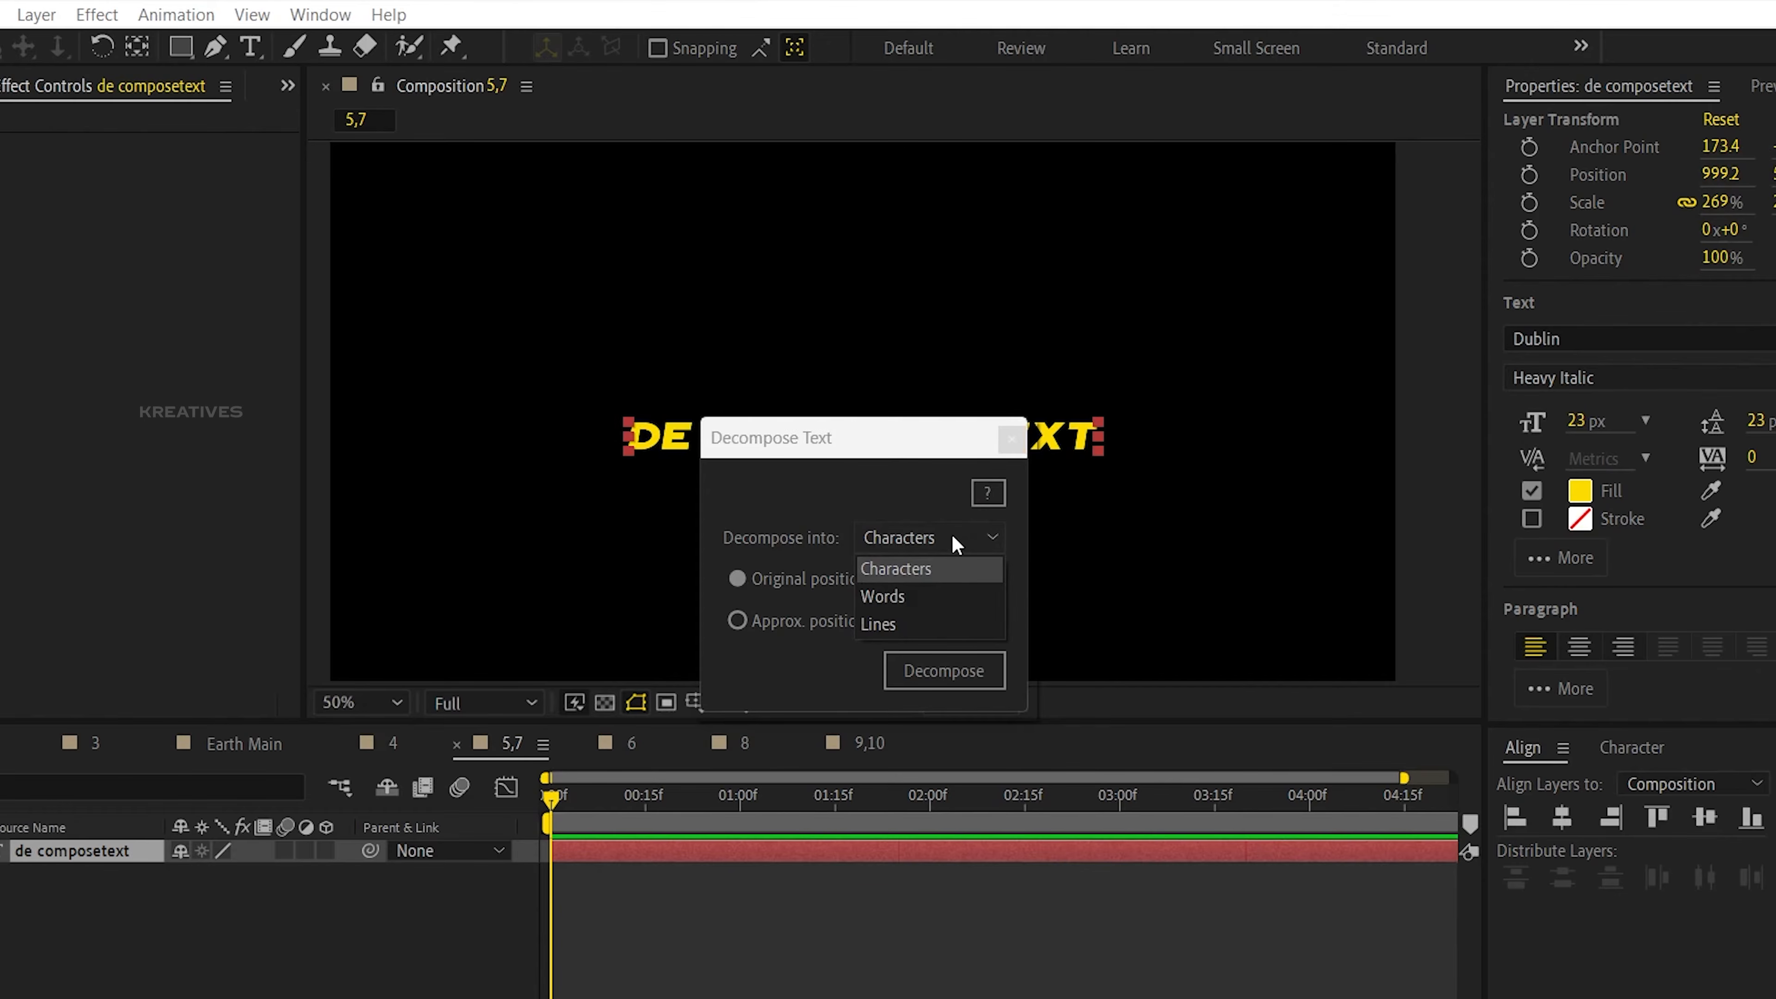
pyautogui.click(919, 570)
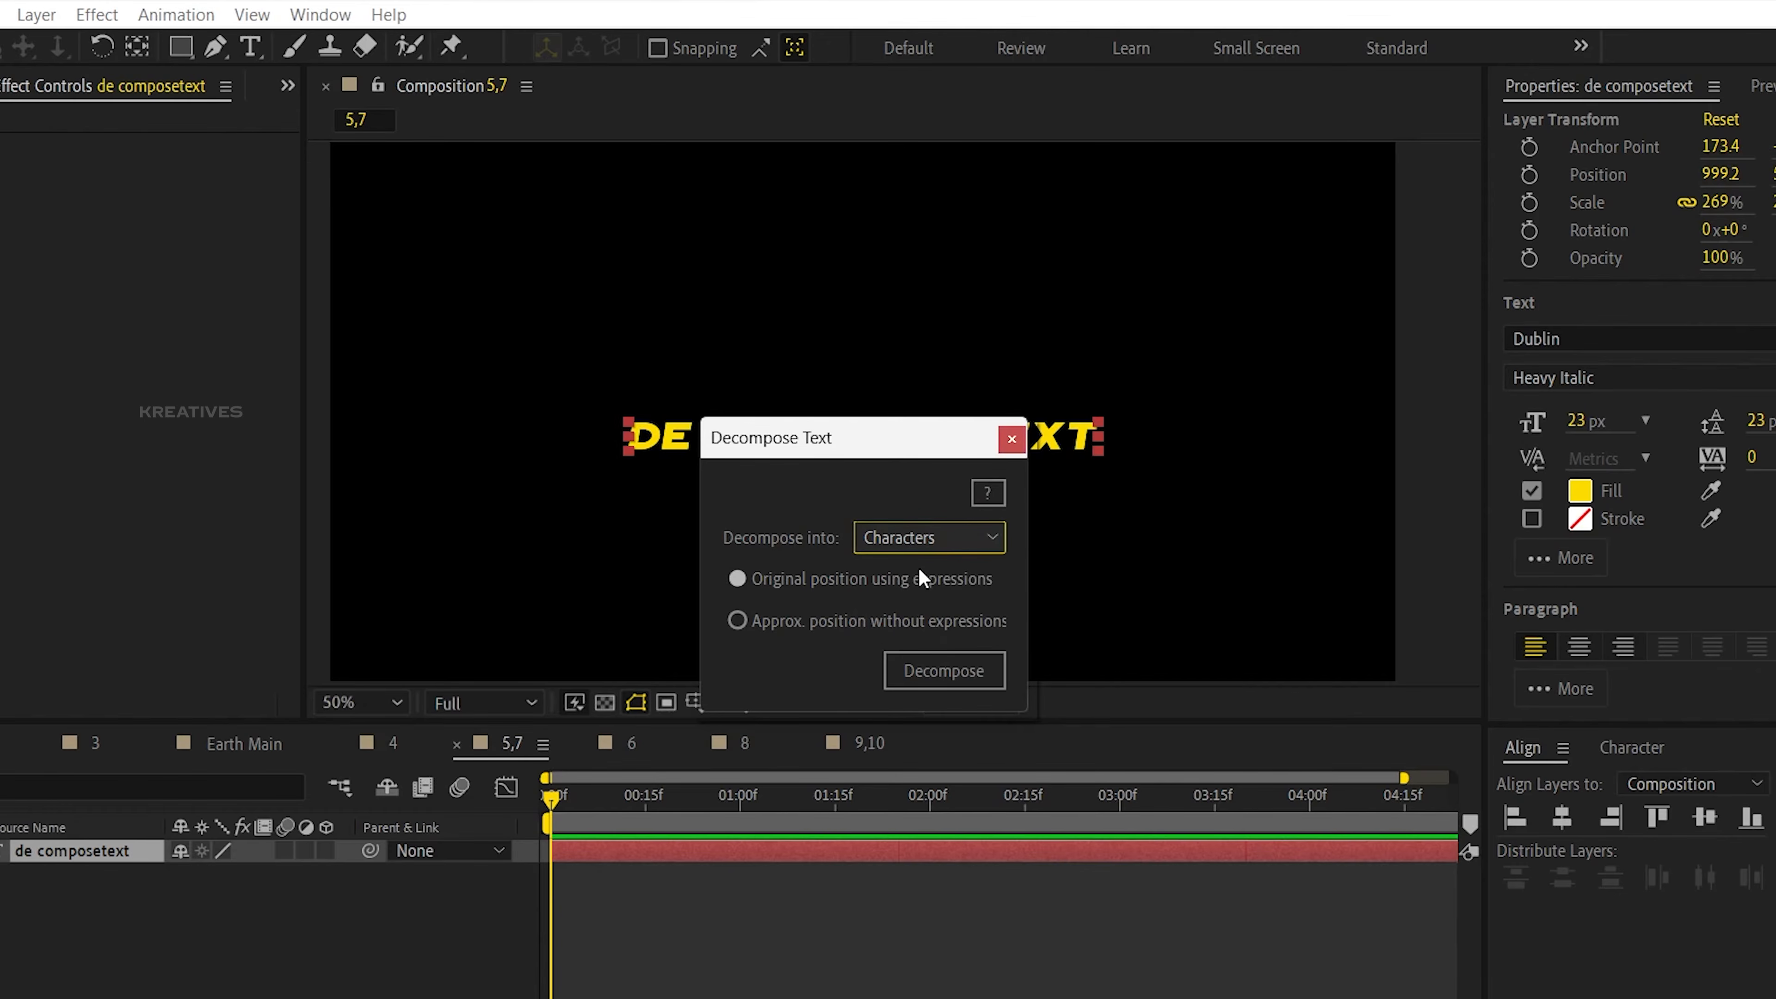
pyautogui.click(979, 668)
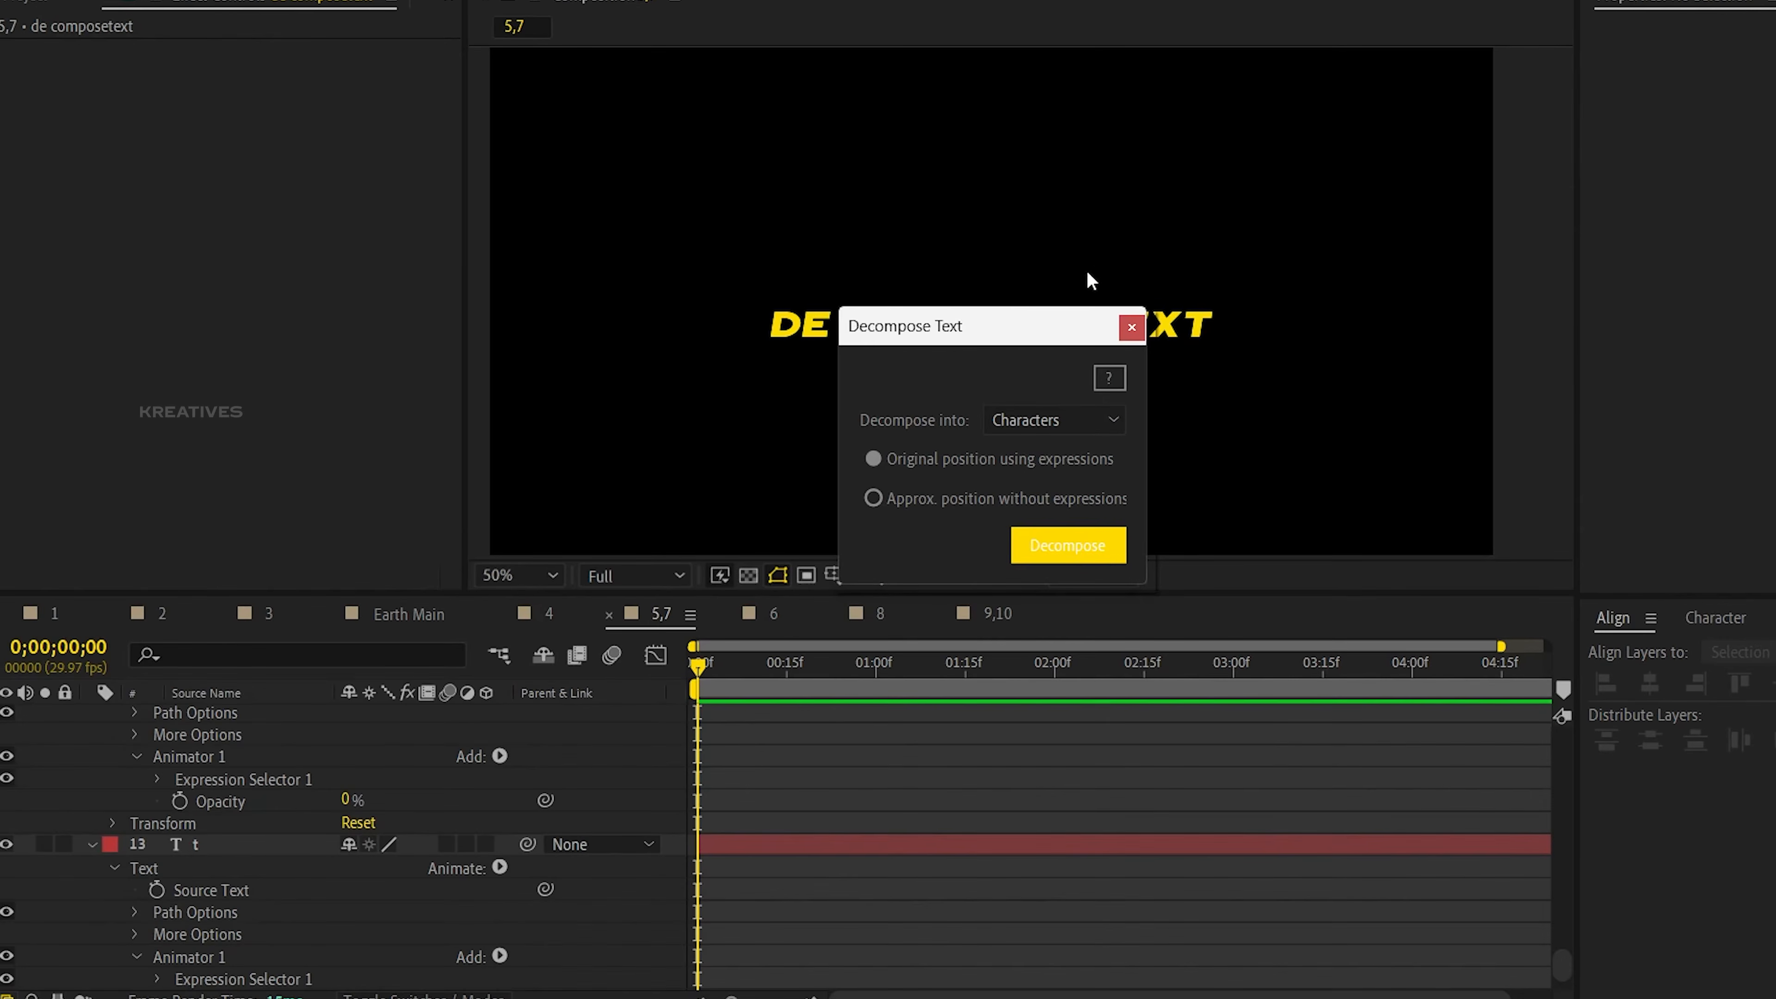
pyautogui.click(1132, 326)
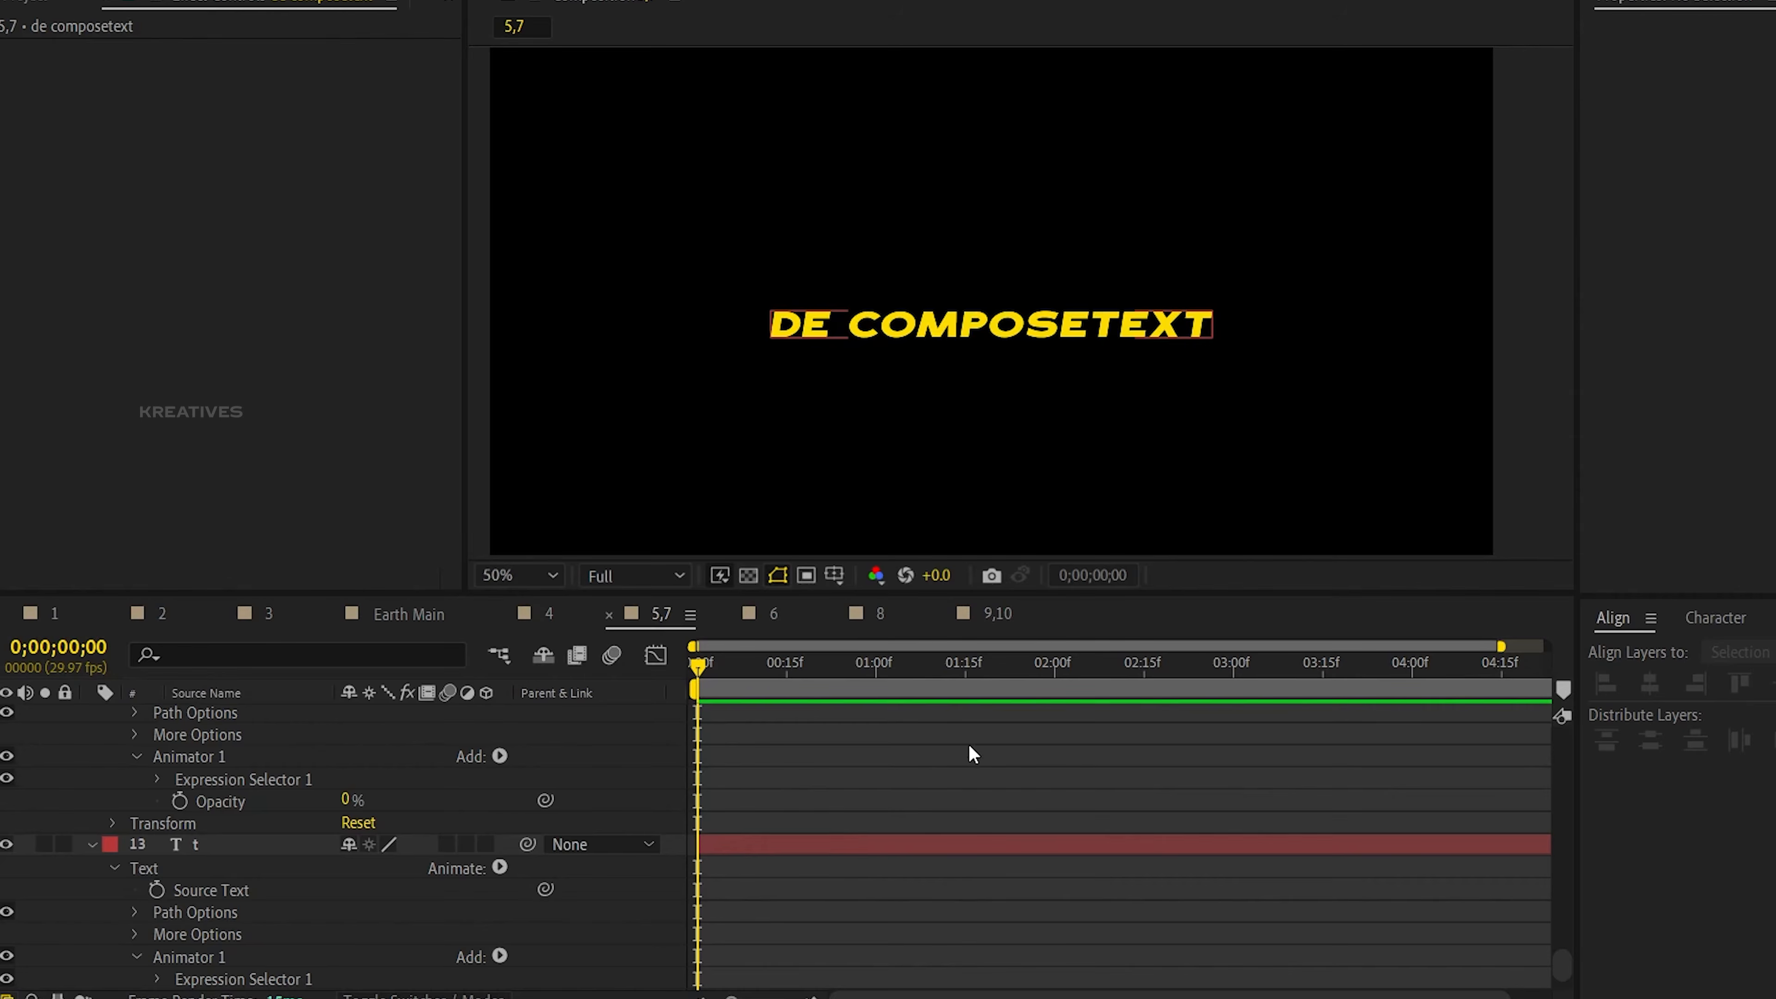
# Collapse the properties of all decomposed text layers and look through the individual letter layers.
pyautogui.click(927, 852)
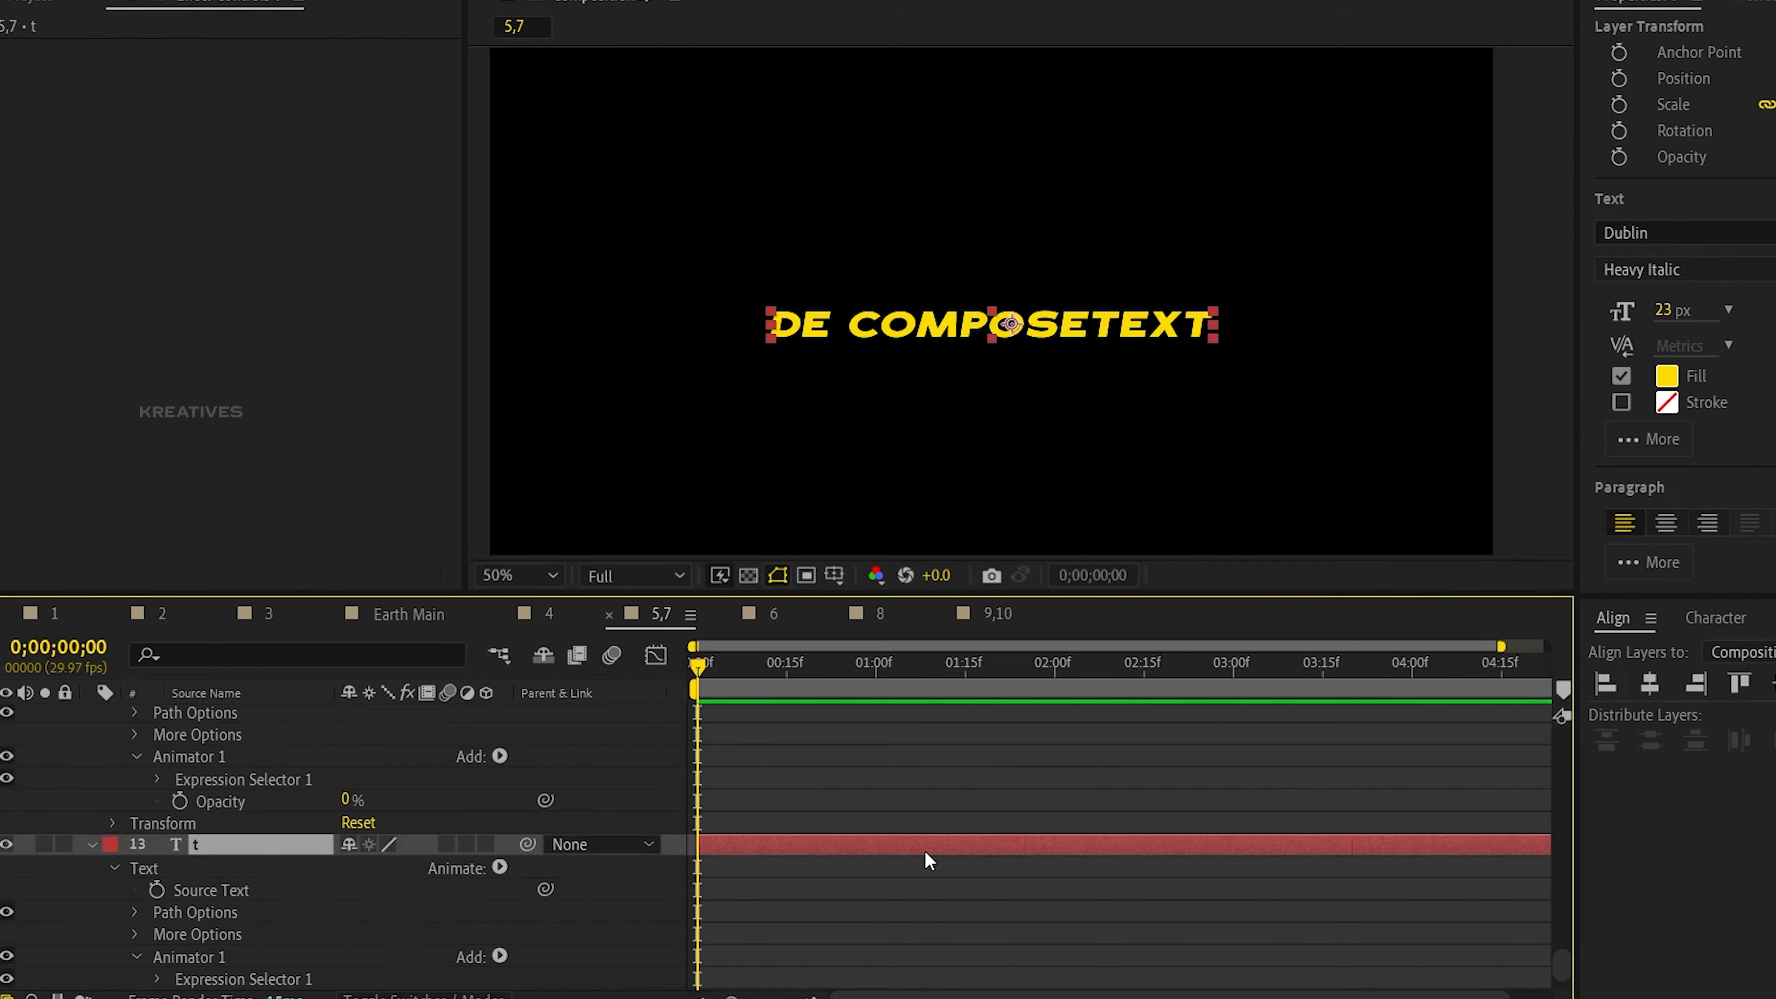
pyautogui.hotkey('ctrl', 'a')
pyautogui.press('u')
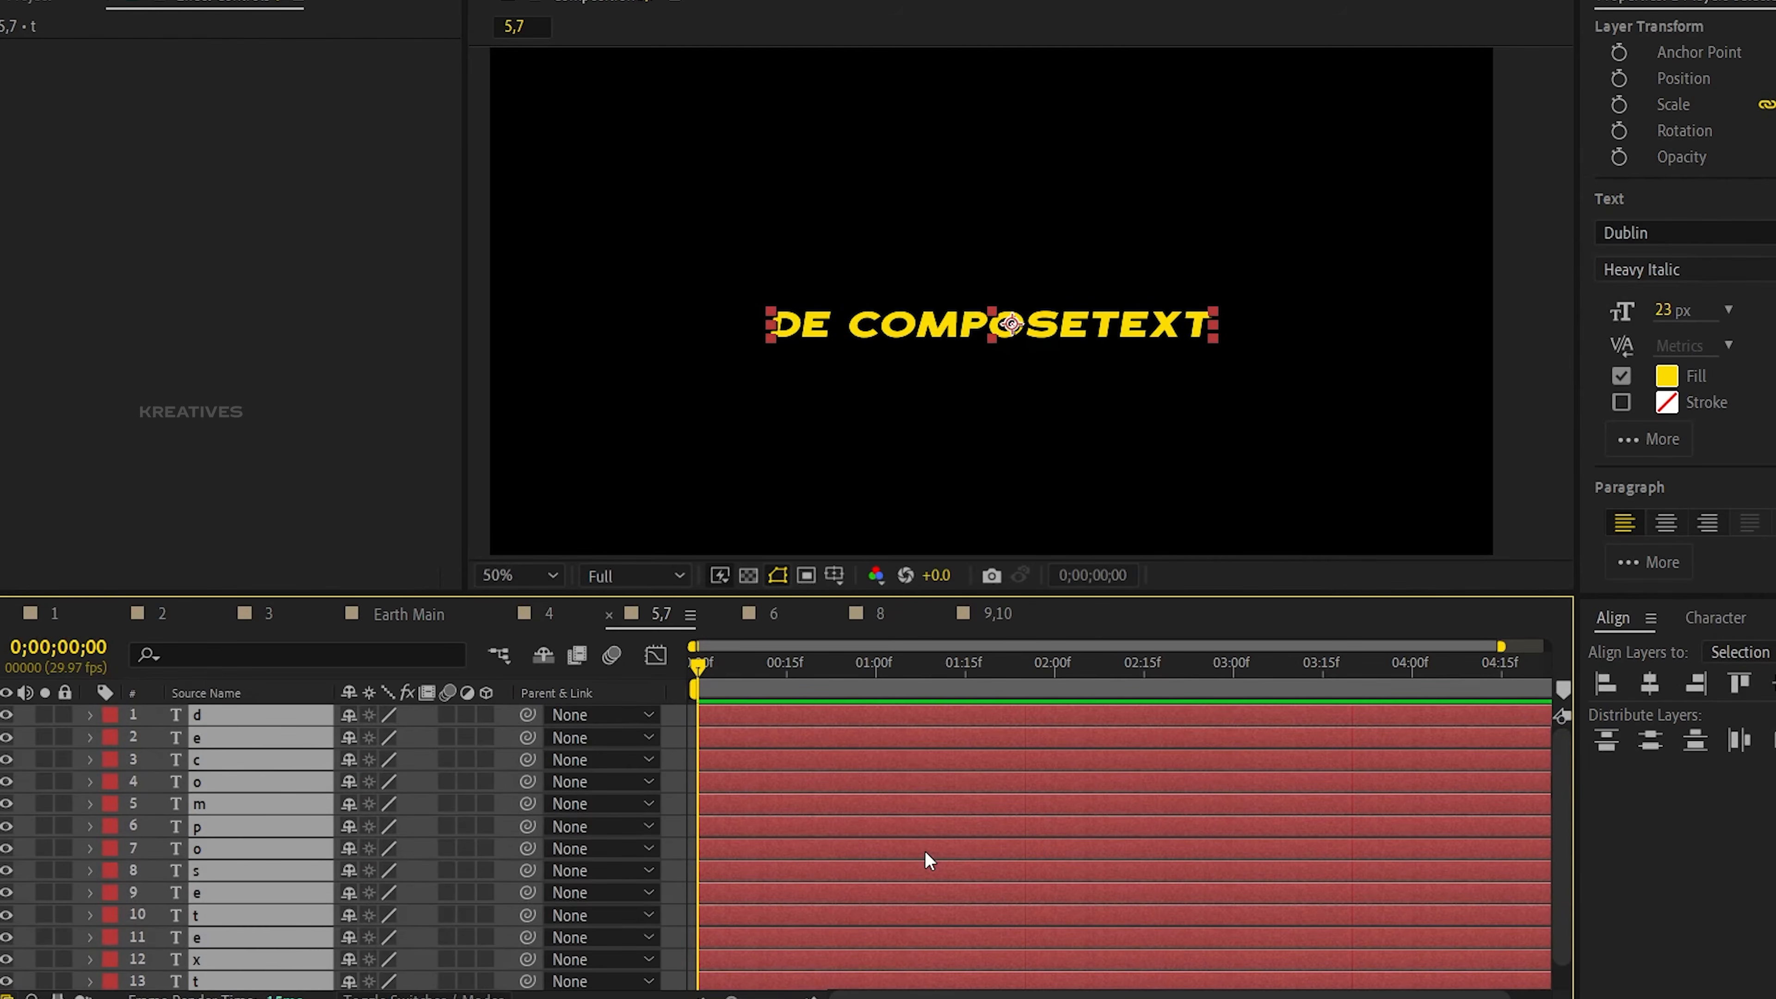
pyautogui.scroll(-1, 926, 851)
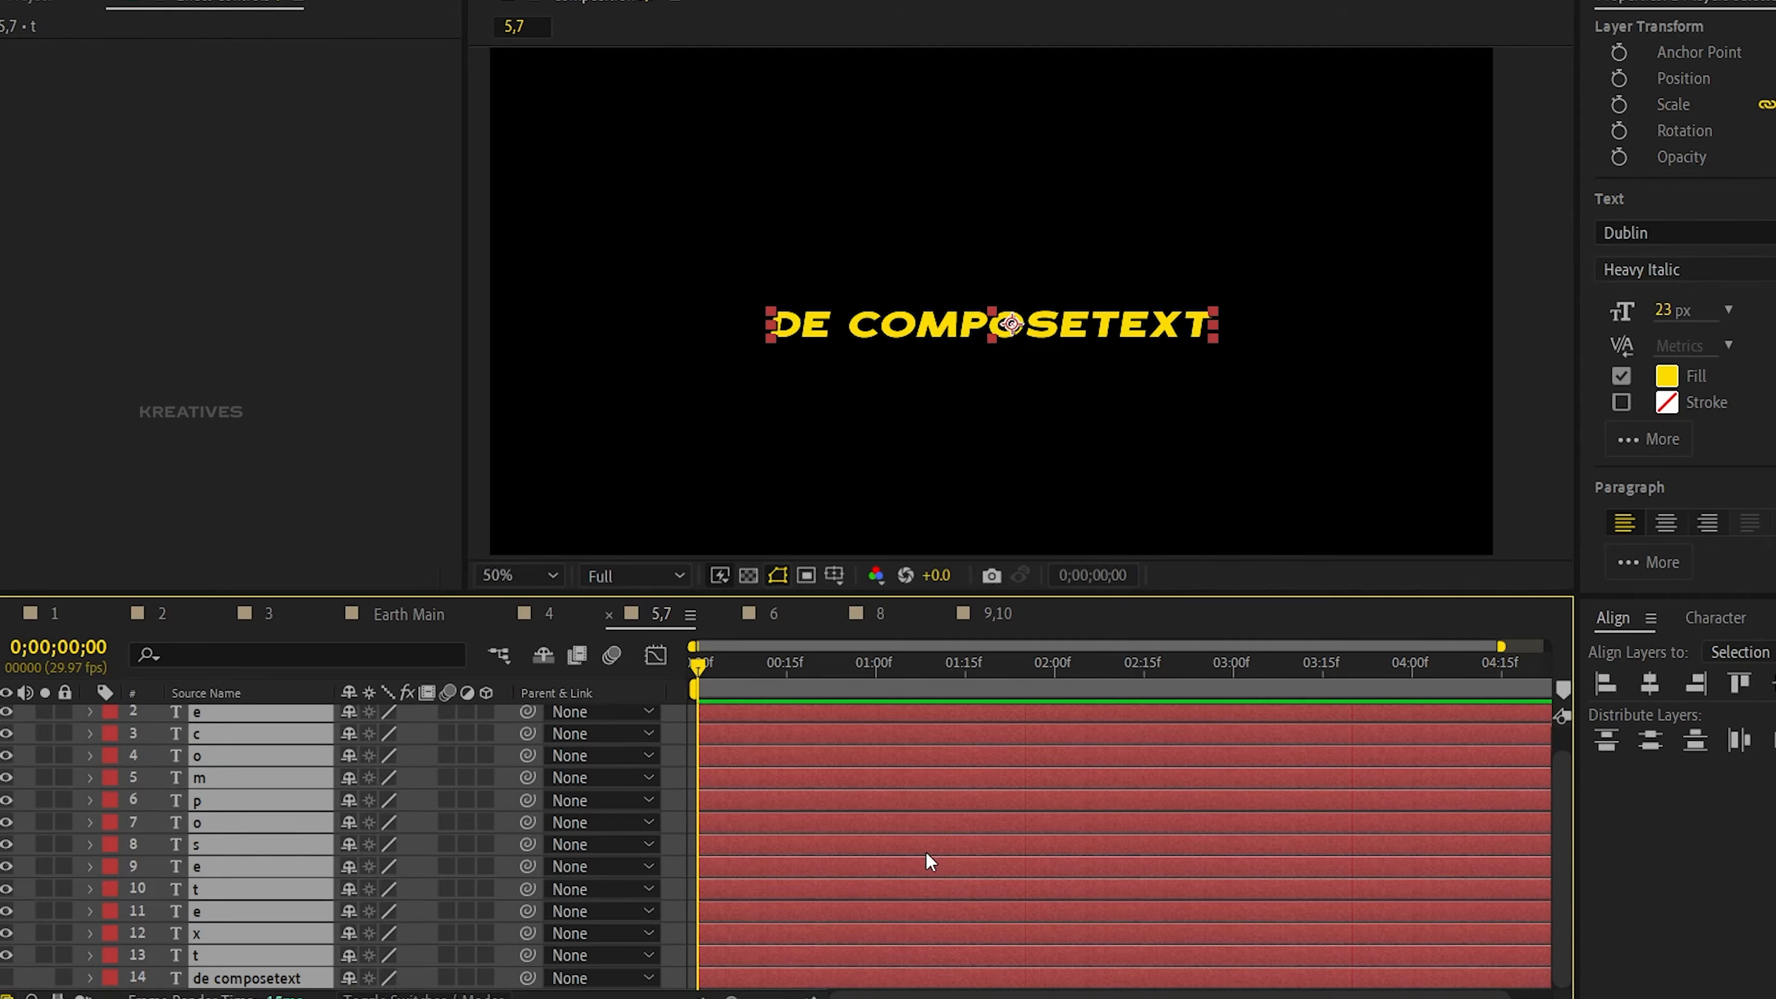
pyautogui.click(31, 980)
pyautogui.click(241, 957)
pyautogui.click(238, 889)
pyautogui.click(223, 798)
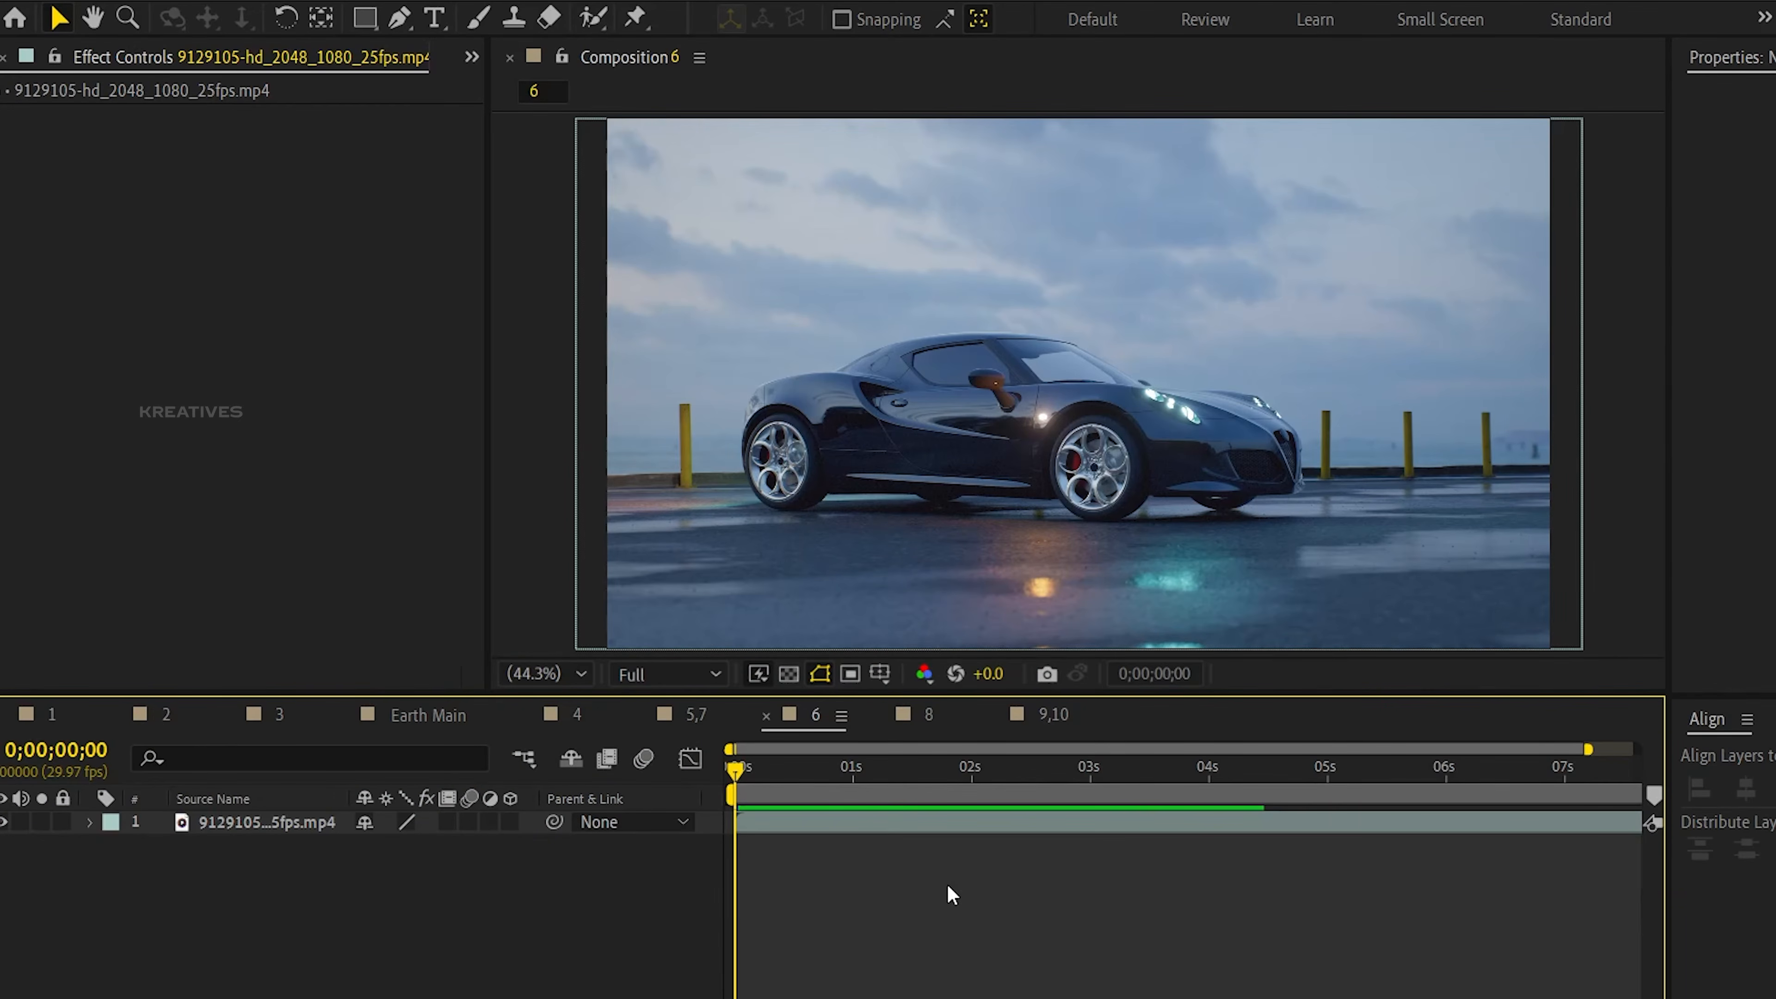
# Add a new solid above the car footage in composition 6 and apply the Saber effect to it.
pyautogui.hotkey('ctrl', 'y')
pyautogui.press('Return')
pyautogui.hotkey('ctrl', 'space')
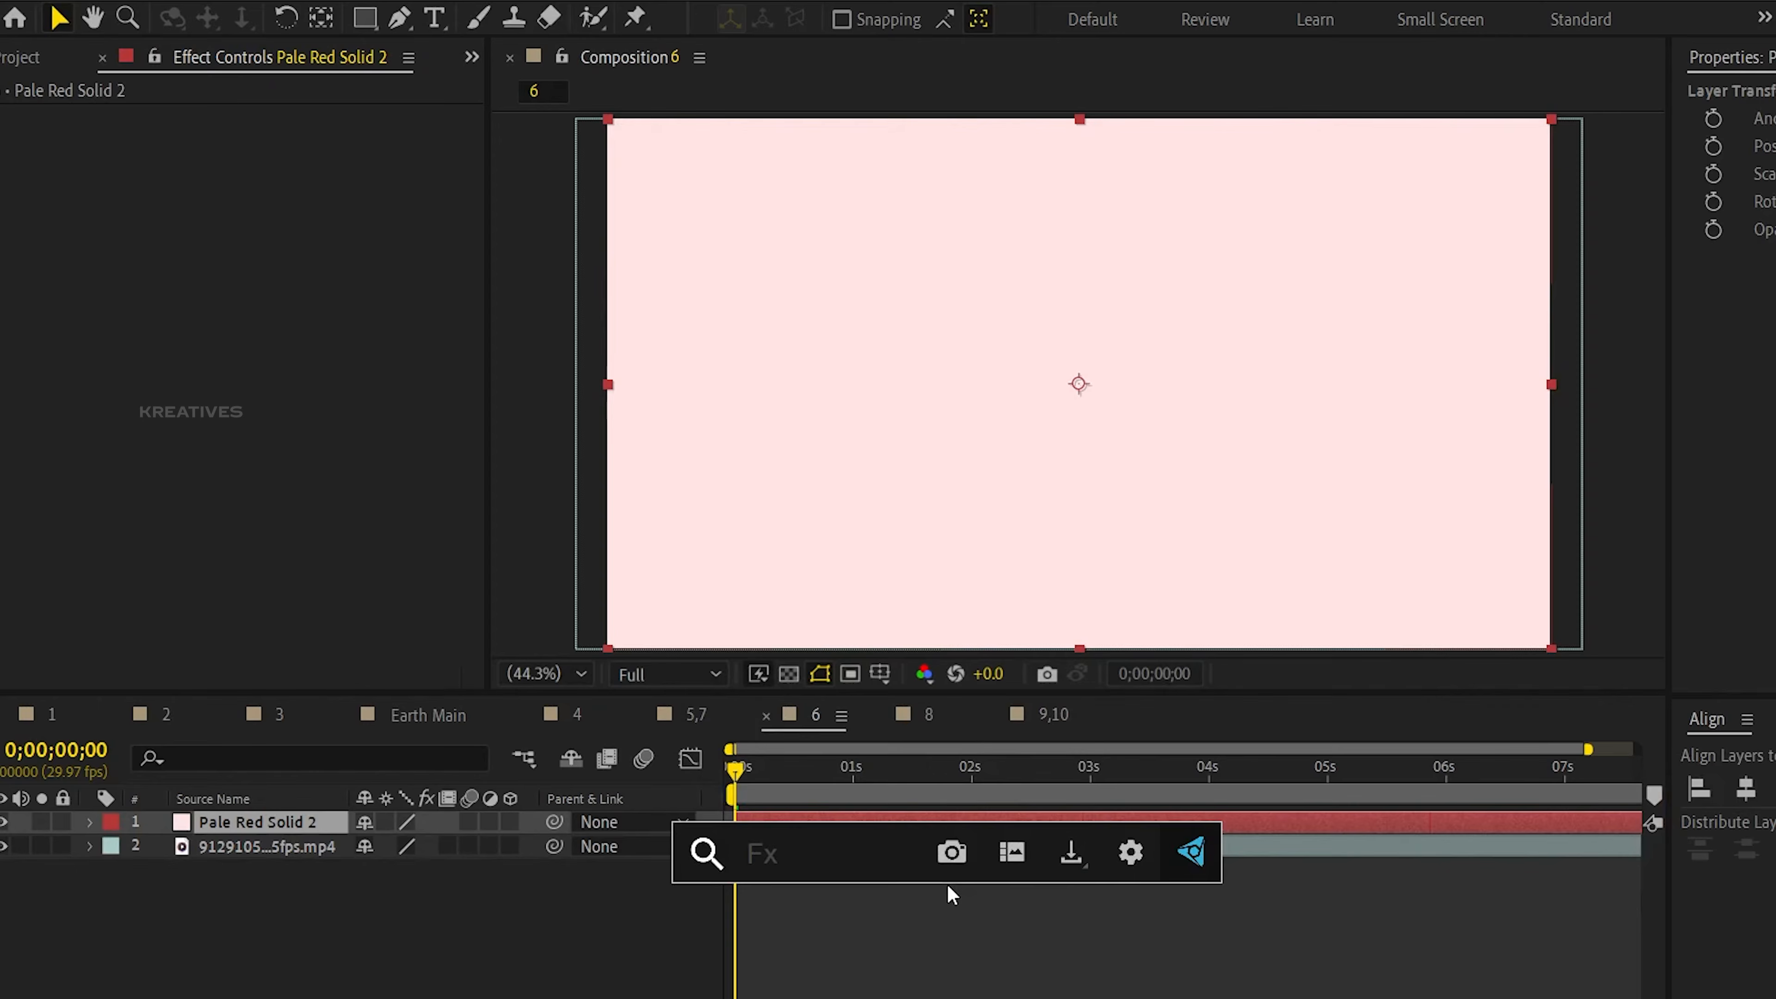
pyautogui.write('saber')
pyautogui.press('Return')
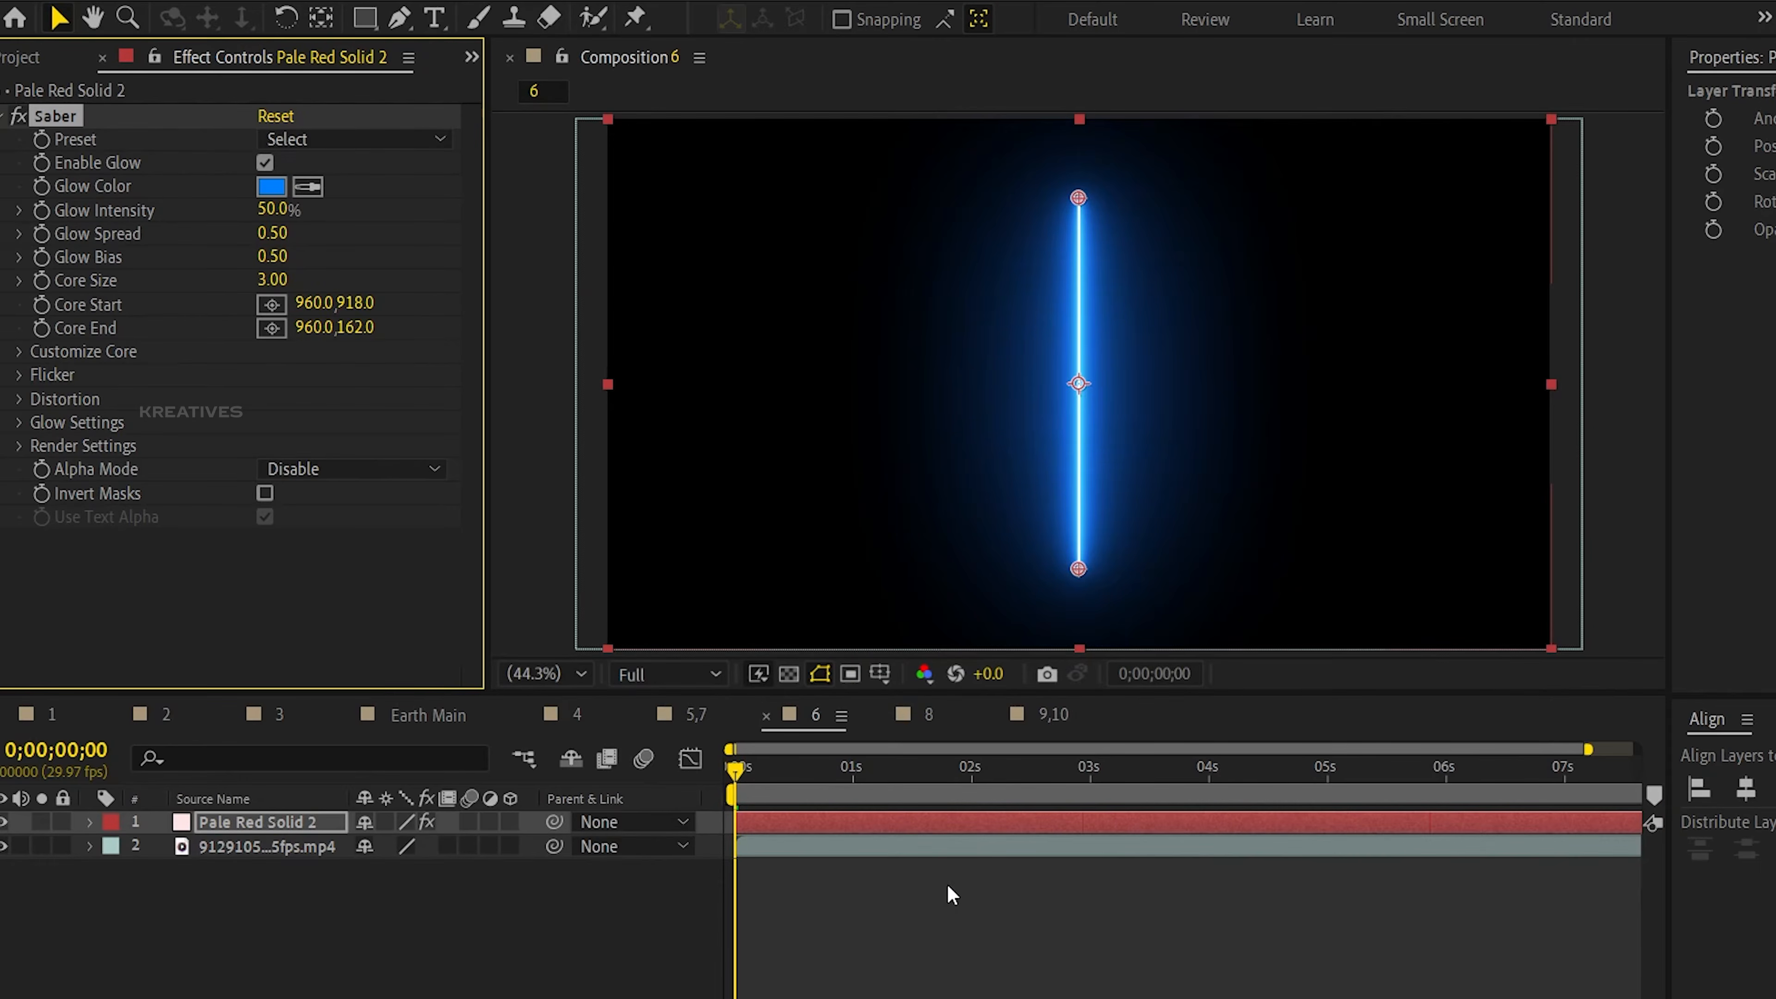
# Try the Ghost preset on the solid's Saber effect and delete the solid layer.
pyautogui.click(384, 143)
pyautogui.click(448, 519)
pyautogui.click(306, 144)
pyautogui.click(402, 428)
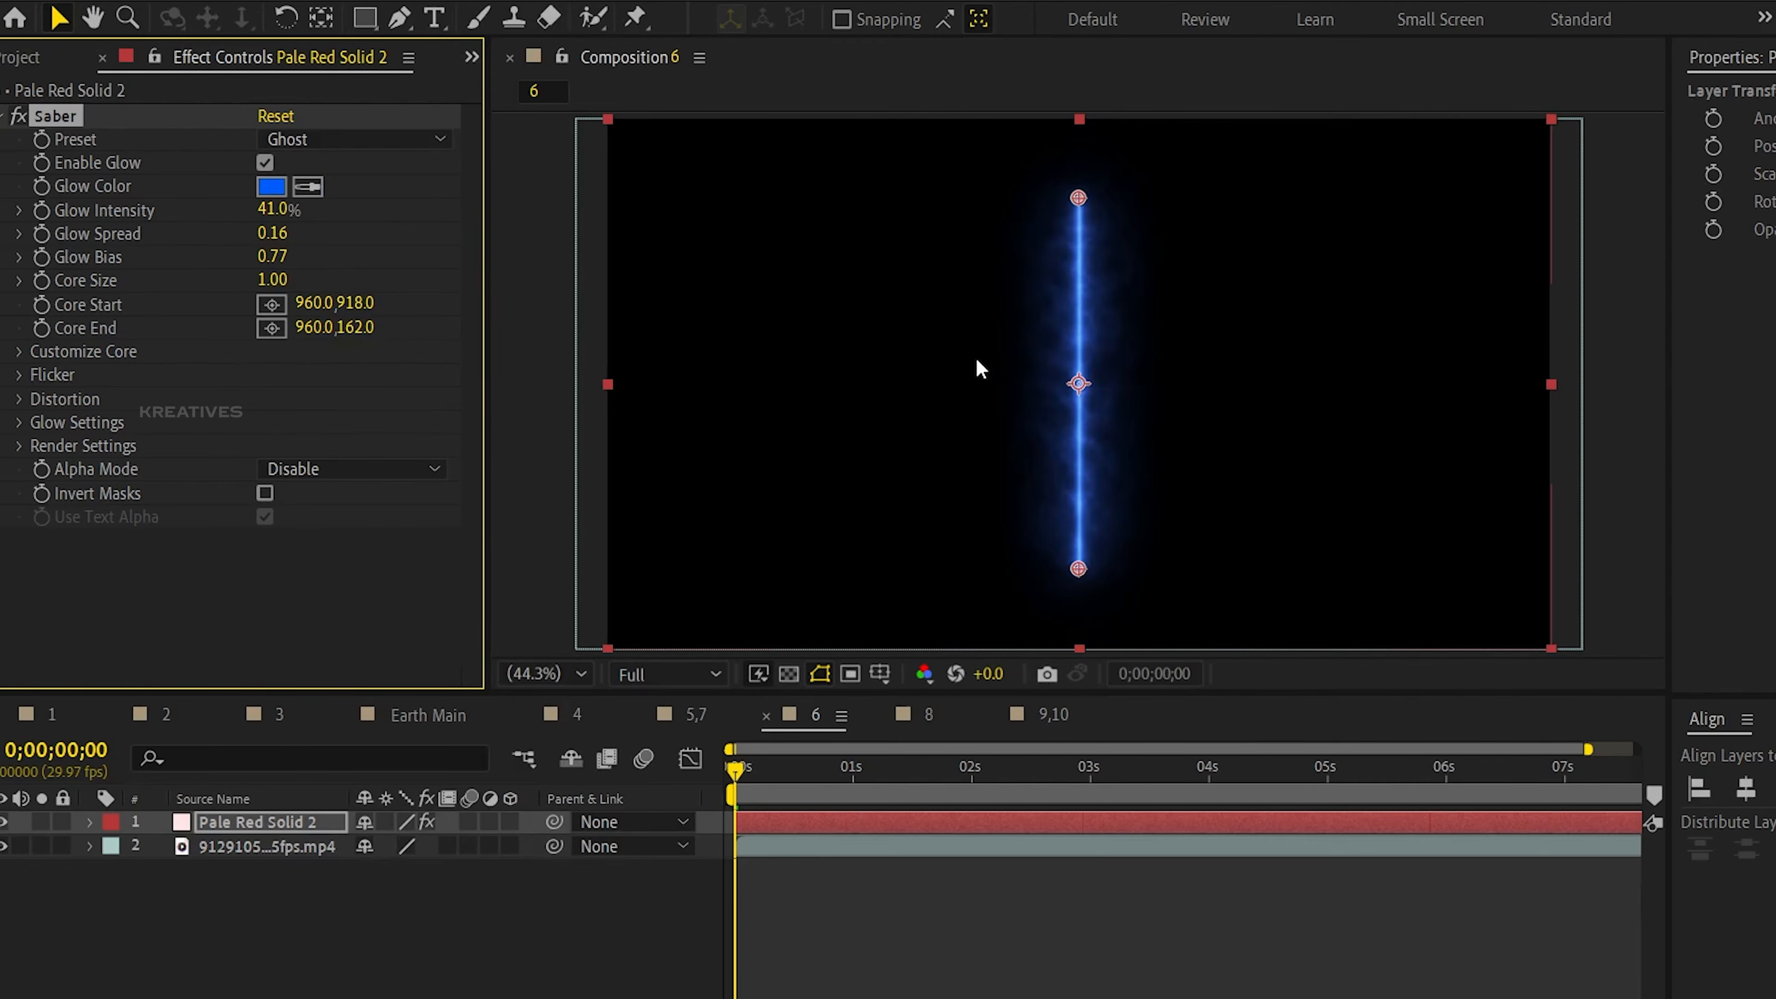
pyautogui.click(825, 785)
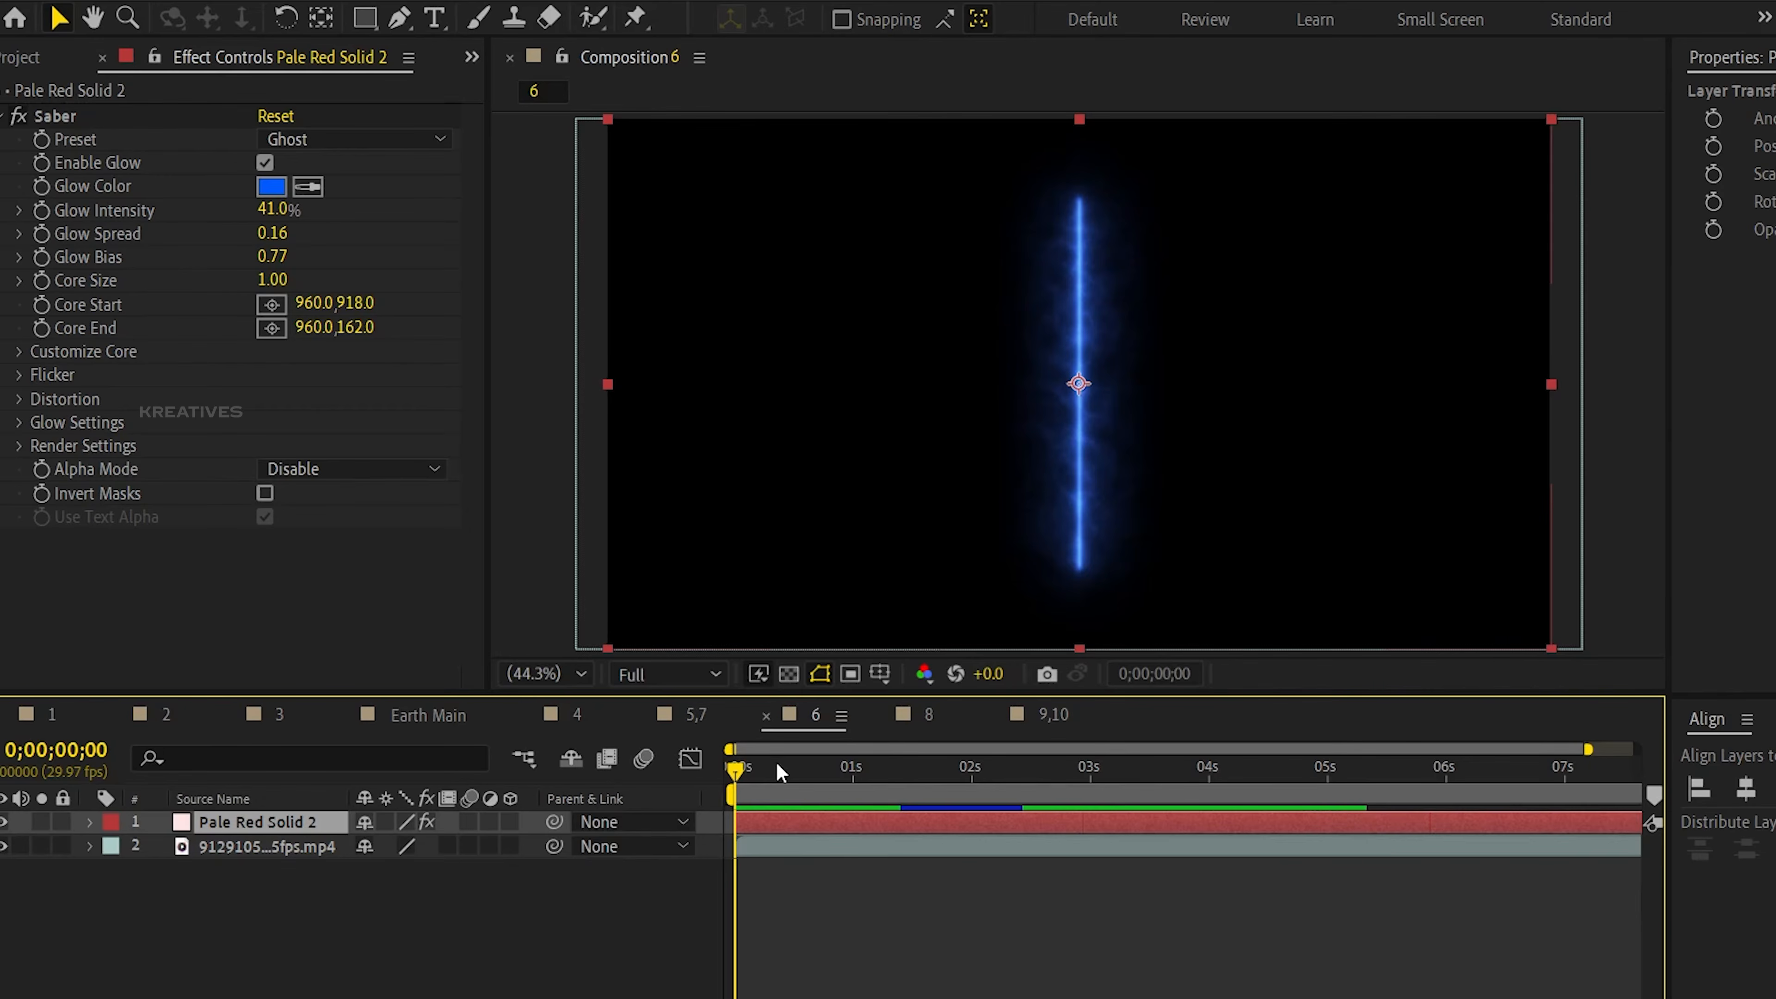
pyautogui.press('Delete')
# Apply the Saber effect directly to the masked car footage layer.
pyautogui.click(828, 823)
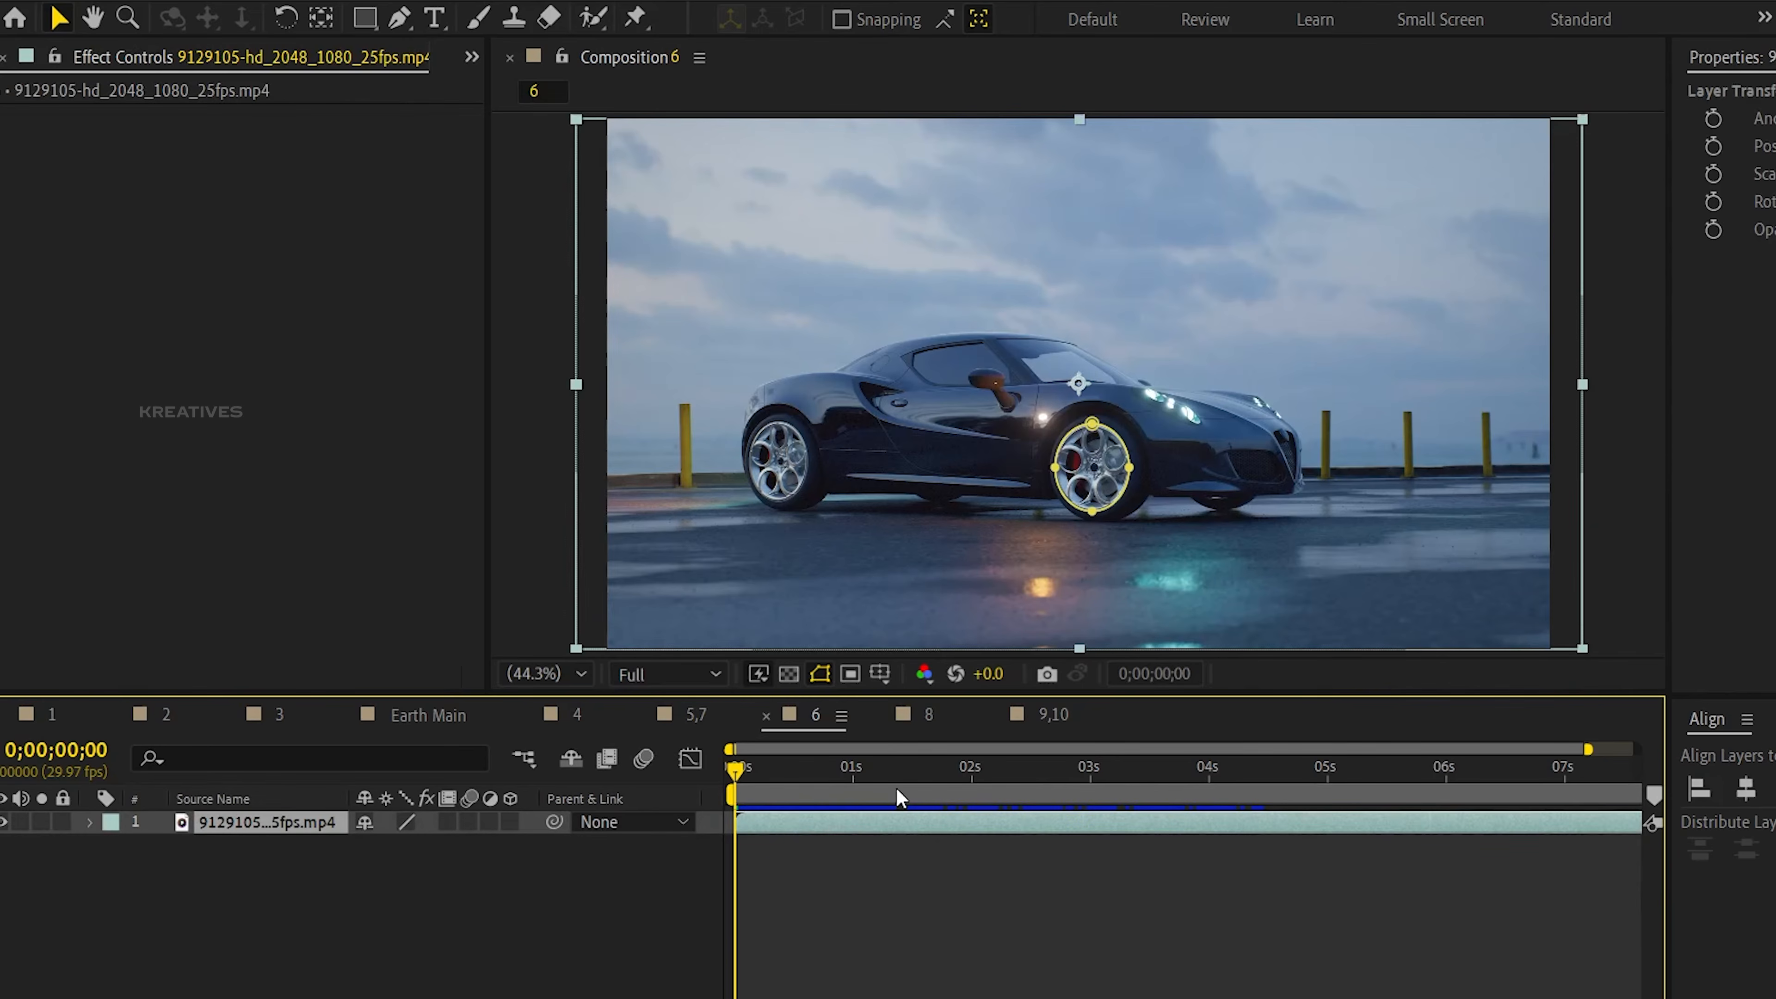
pyautogui.hotkey('ctrl', 'space')
pyautogui.write('saber')
pyautogui.press('Return')
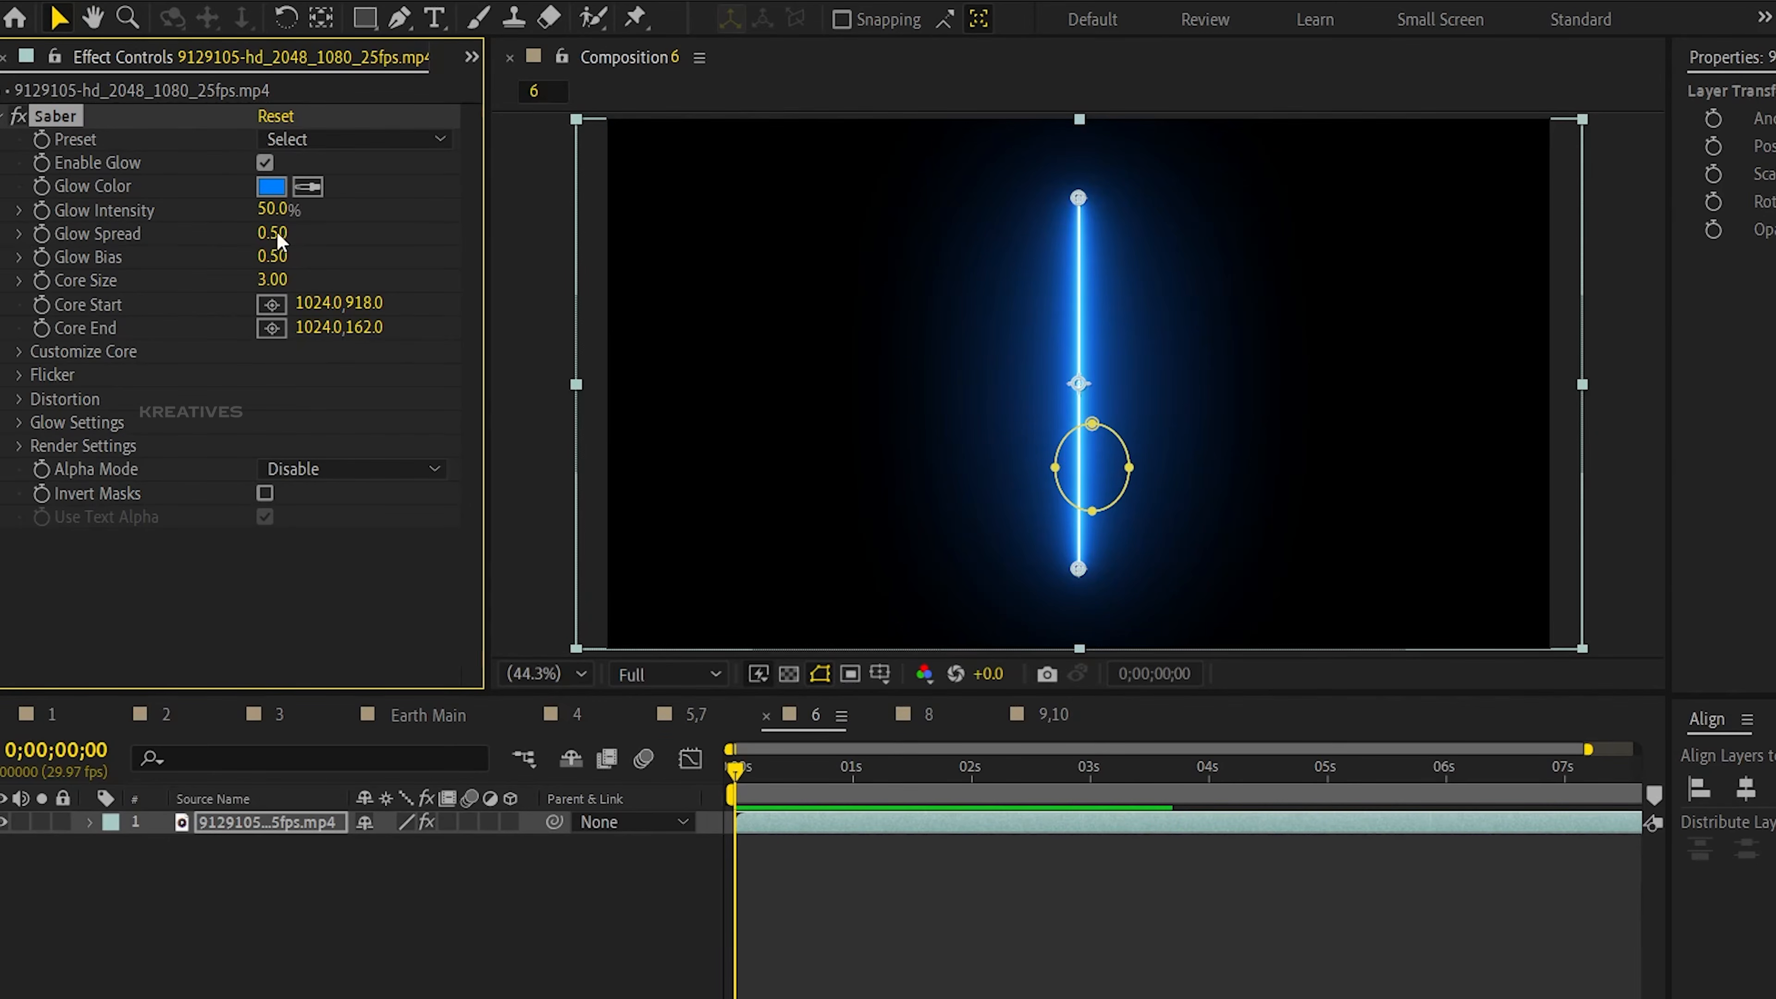
# Set Saber's Core Type to Layer Masks so the glow follows the wheel mask.
pyautogui.click(19, 352)
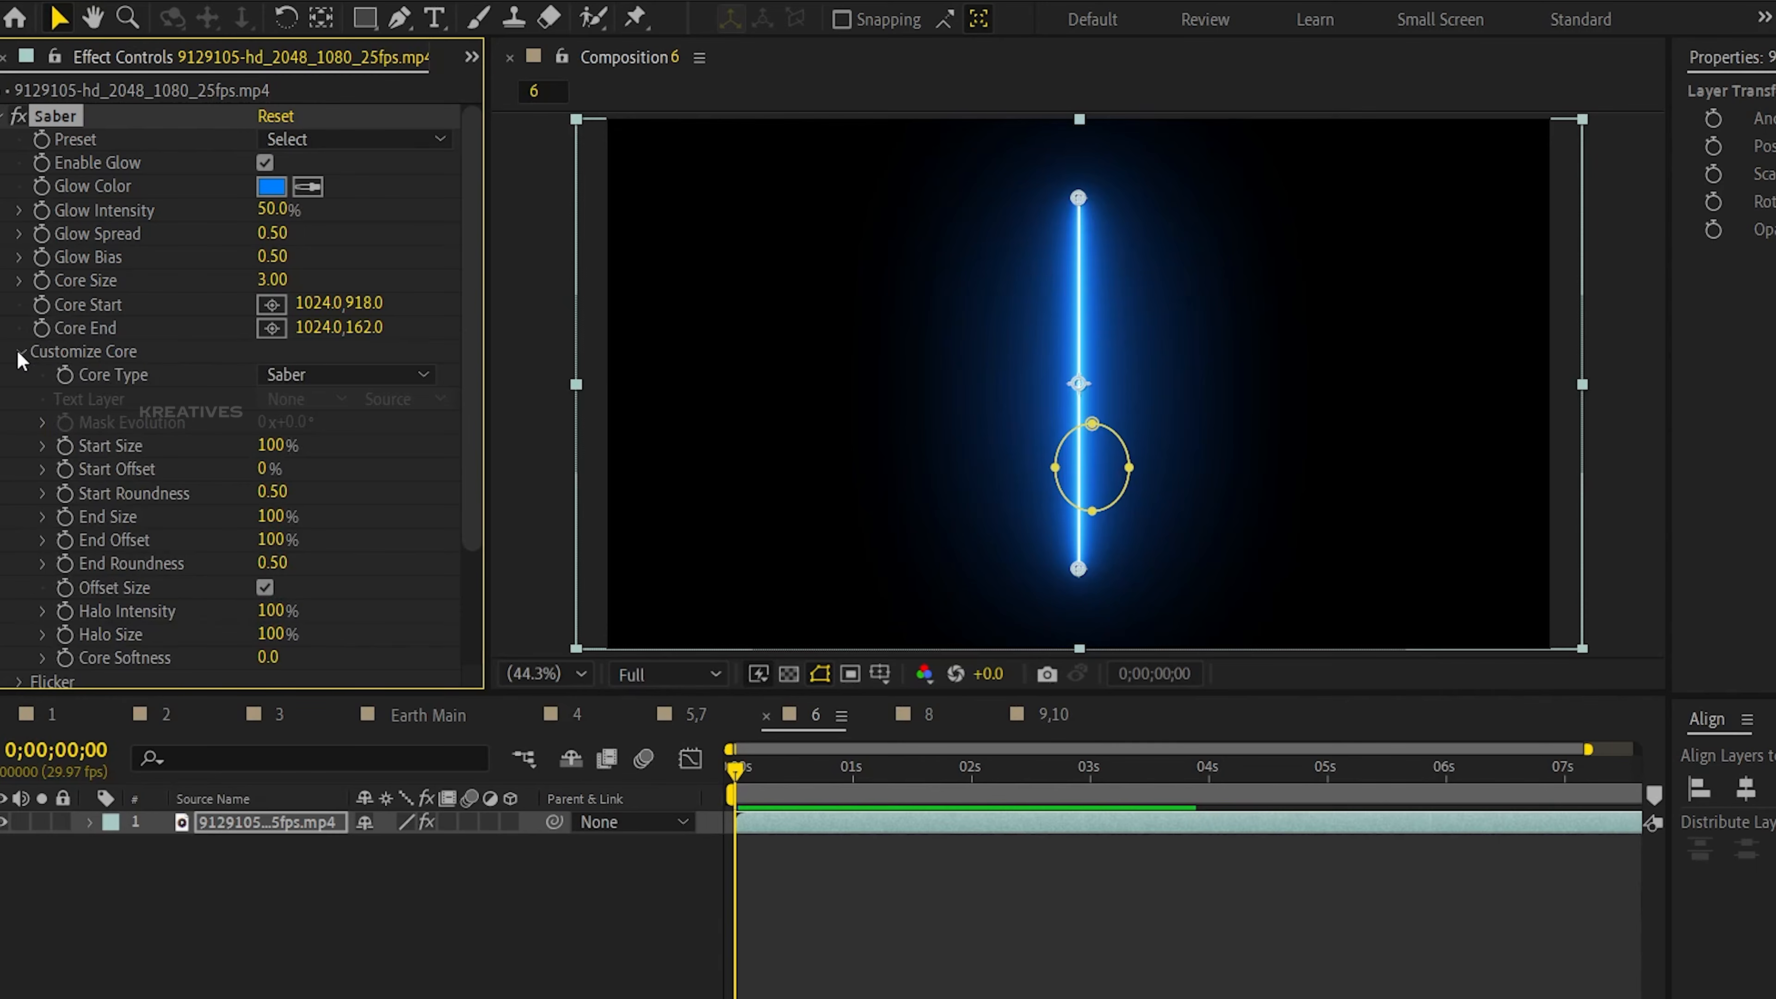
pyautogui.click(273, 379)
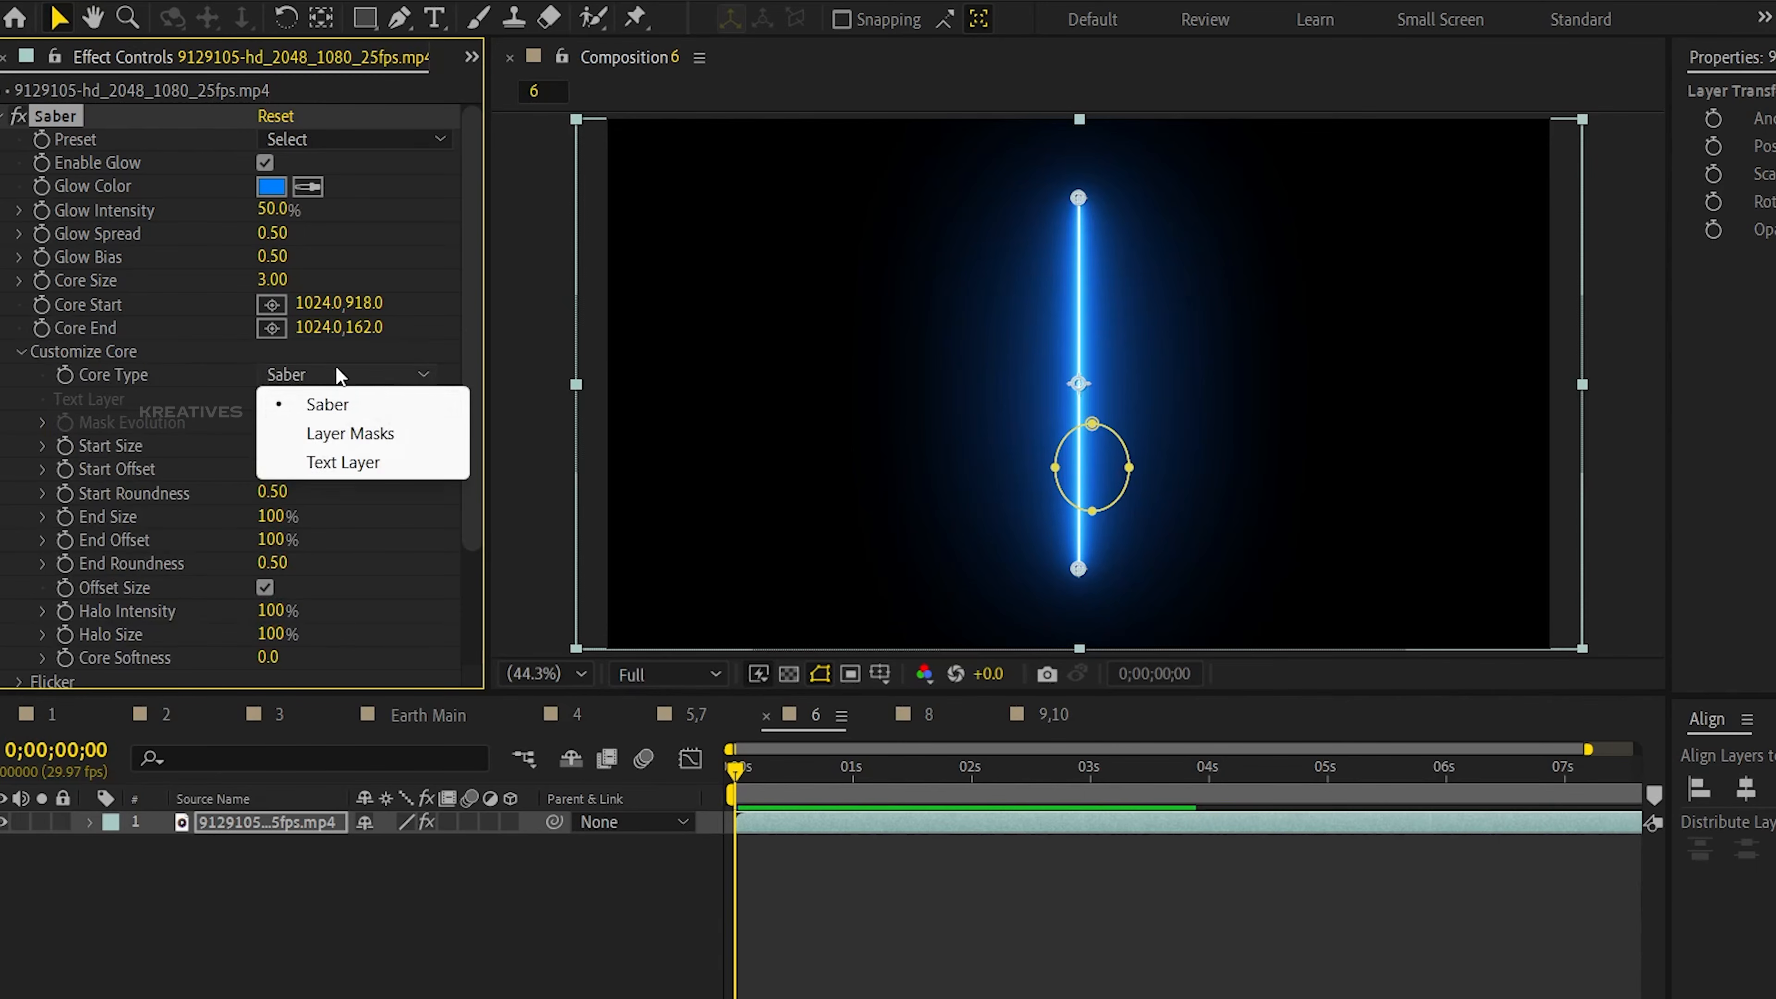
pyautogui.click(349, 433)
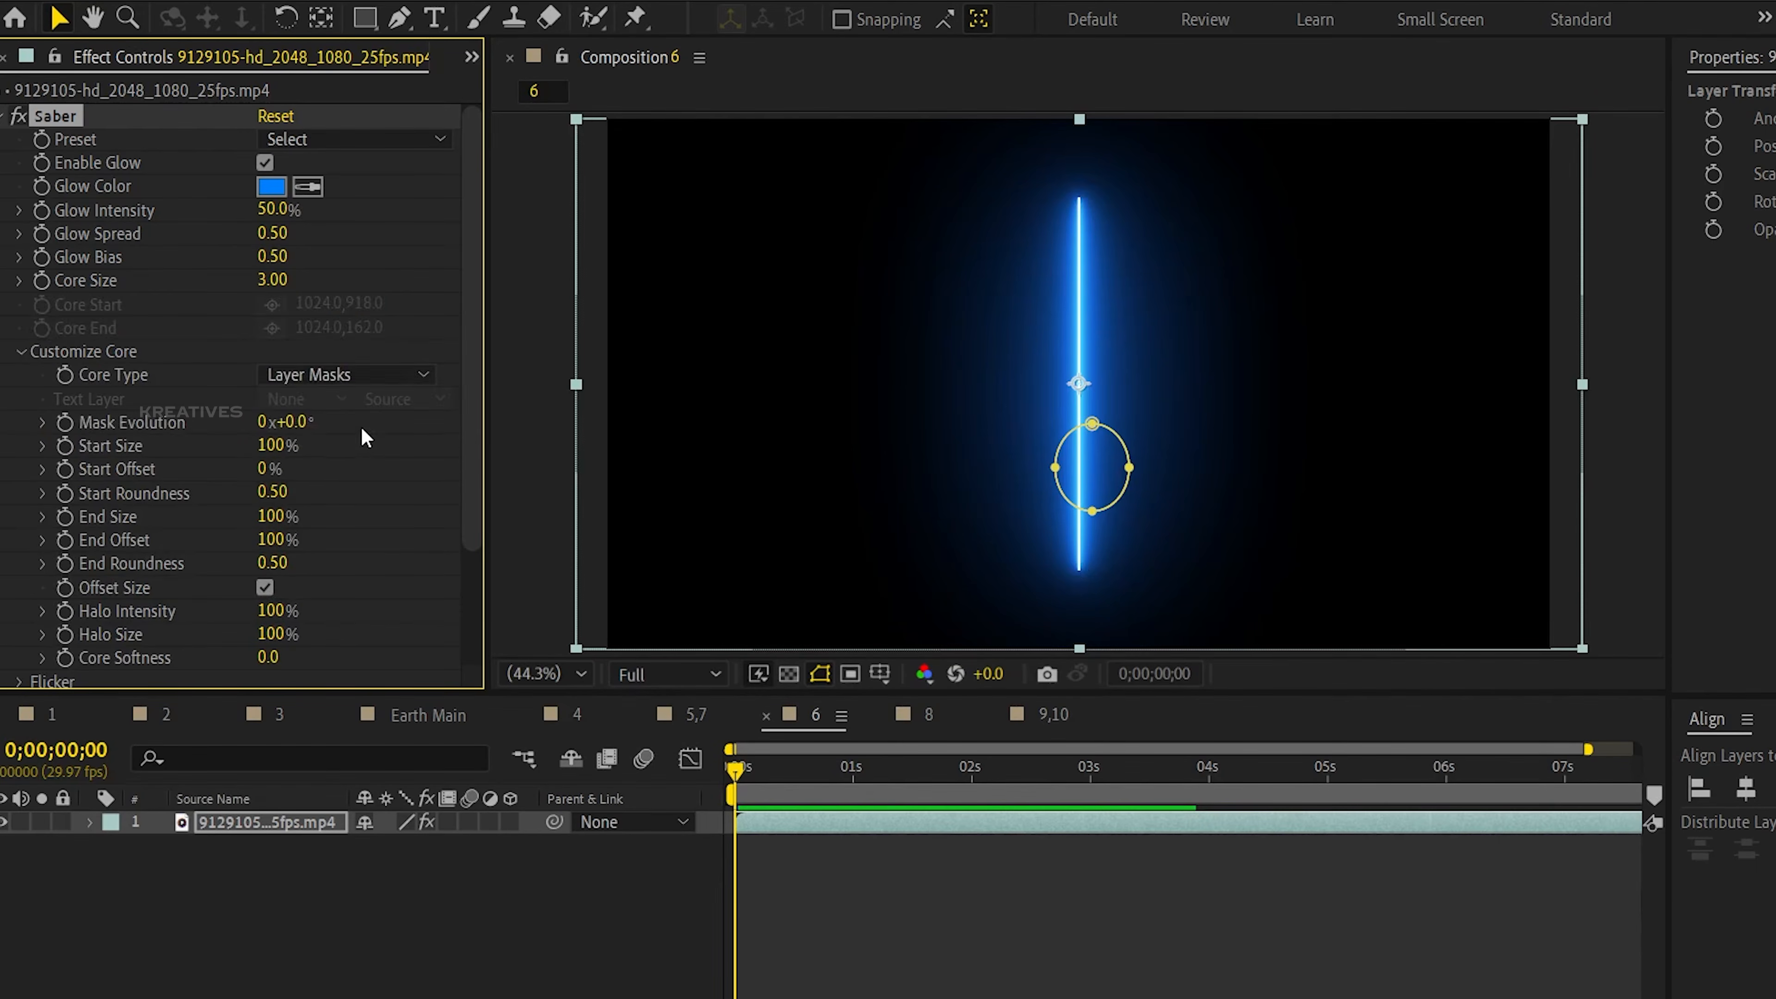
# Set Saber's Composite Settings to Add to blend the wheel glow over the car footage.
pyautogui.scroll(-3, 364, 435)
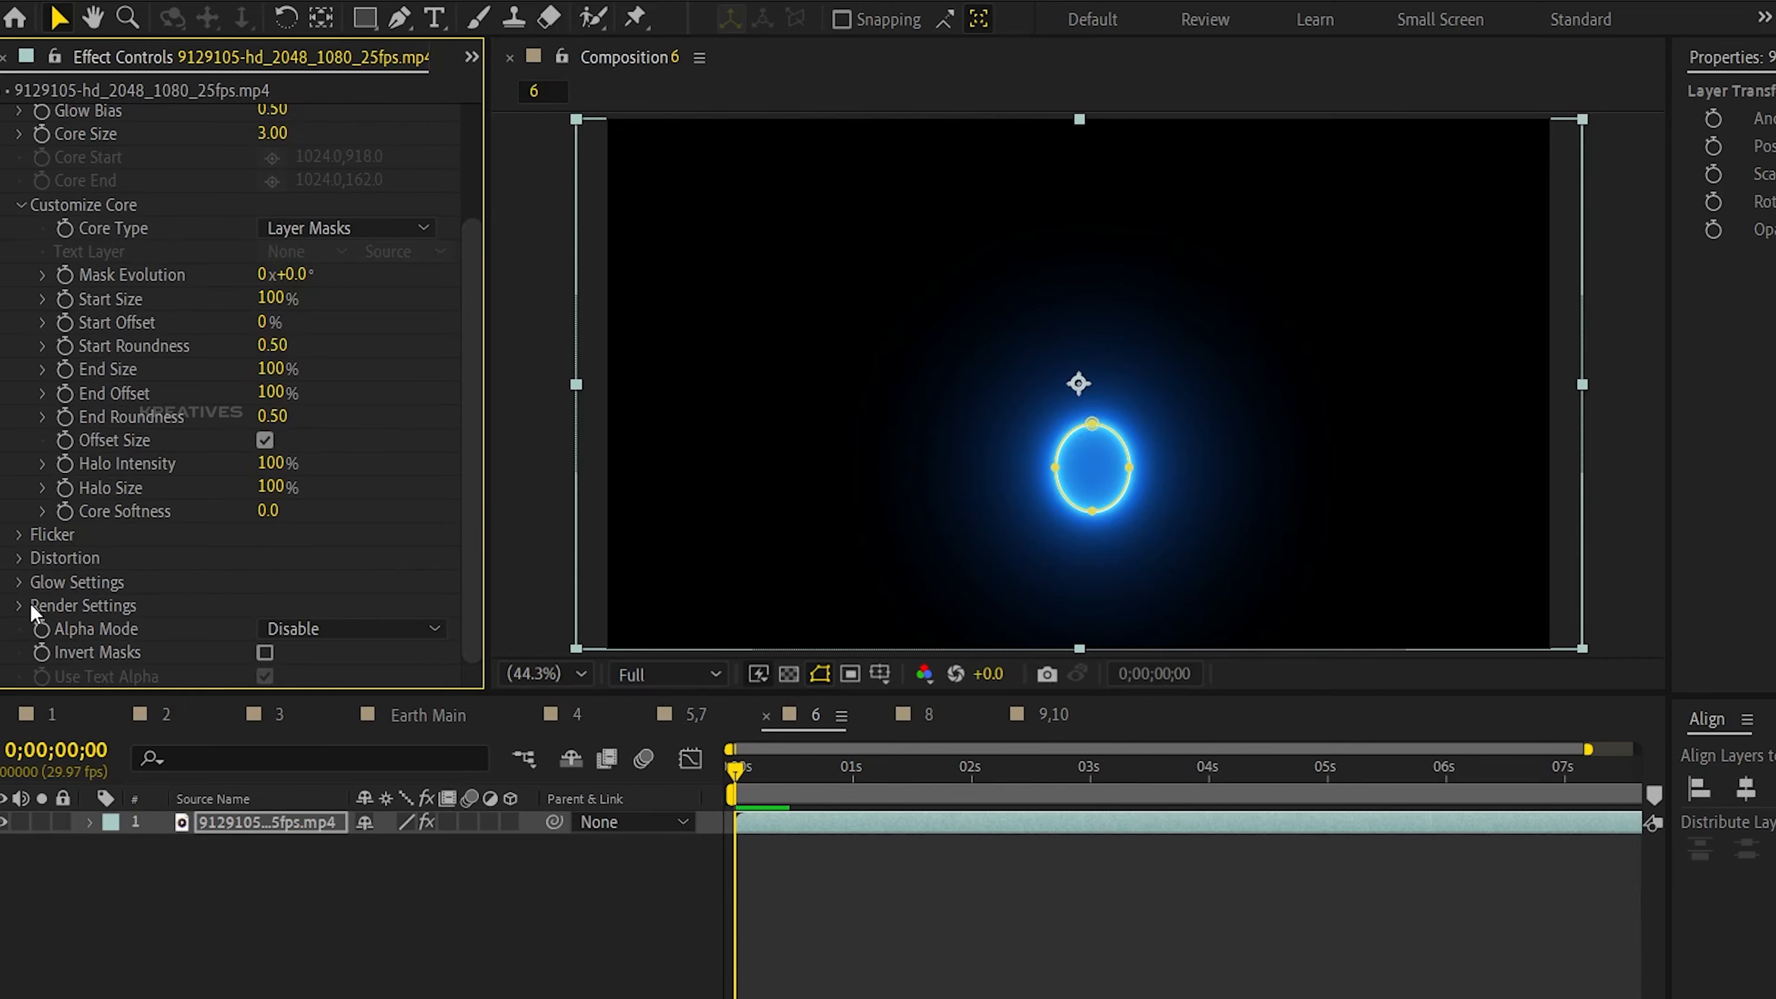
pyautogui.scroll(-5, 109, 595)
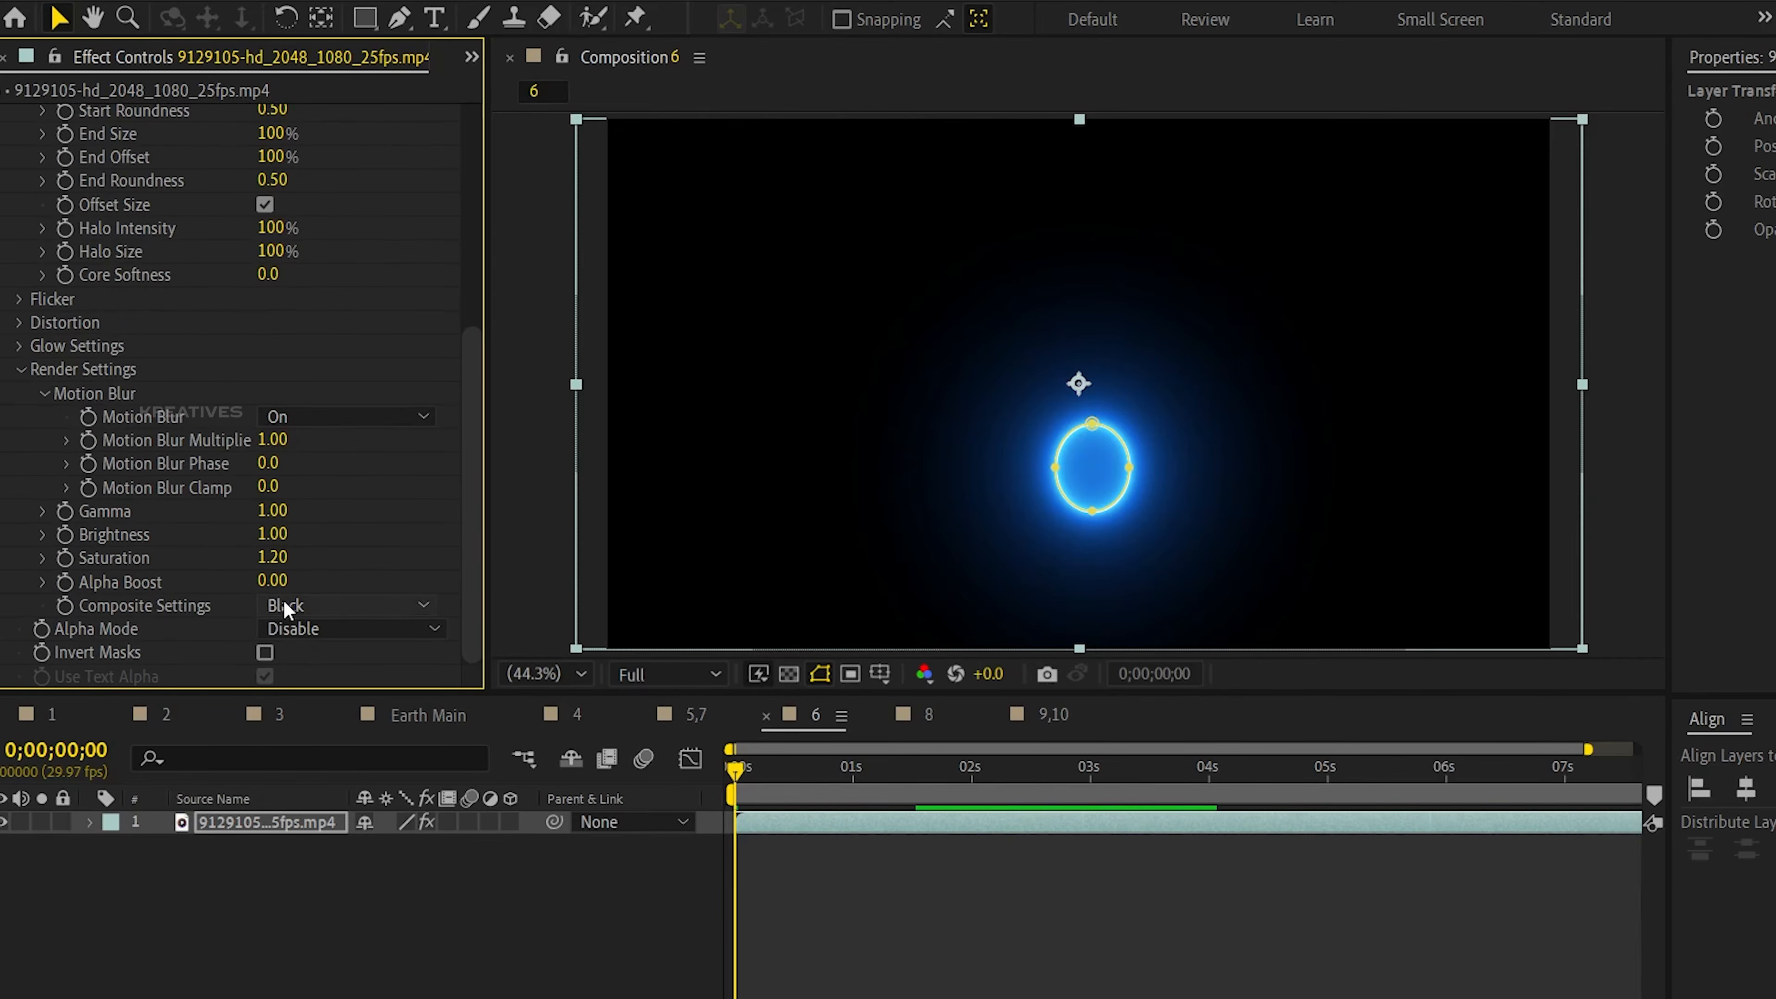
pyautogui.click(323, 606)
pyautogui.click(345, 690)
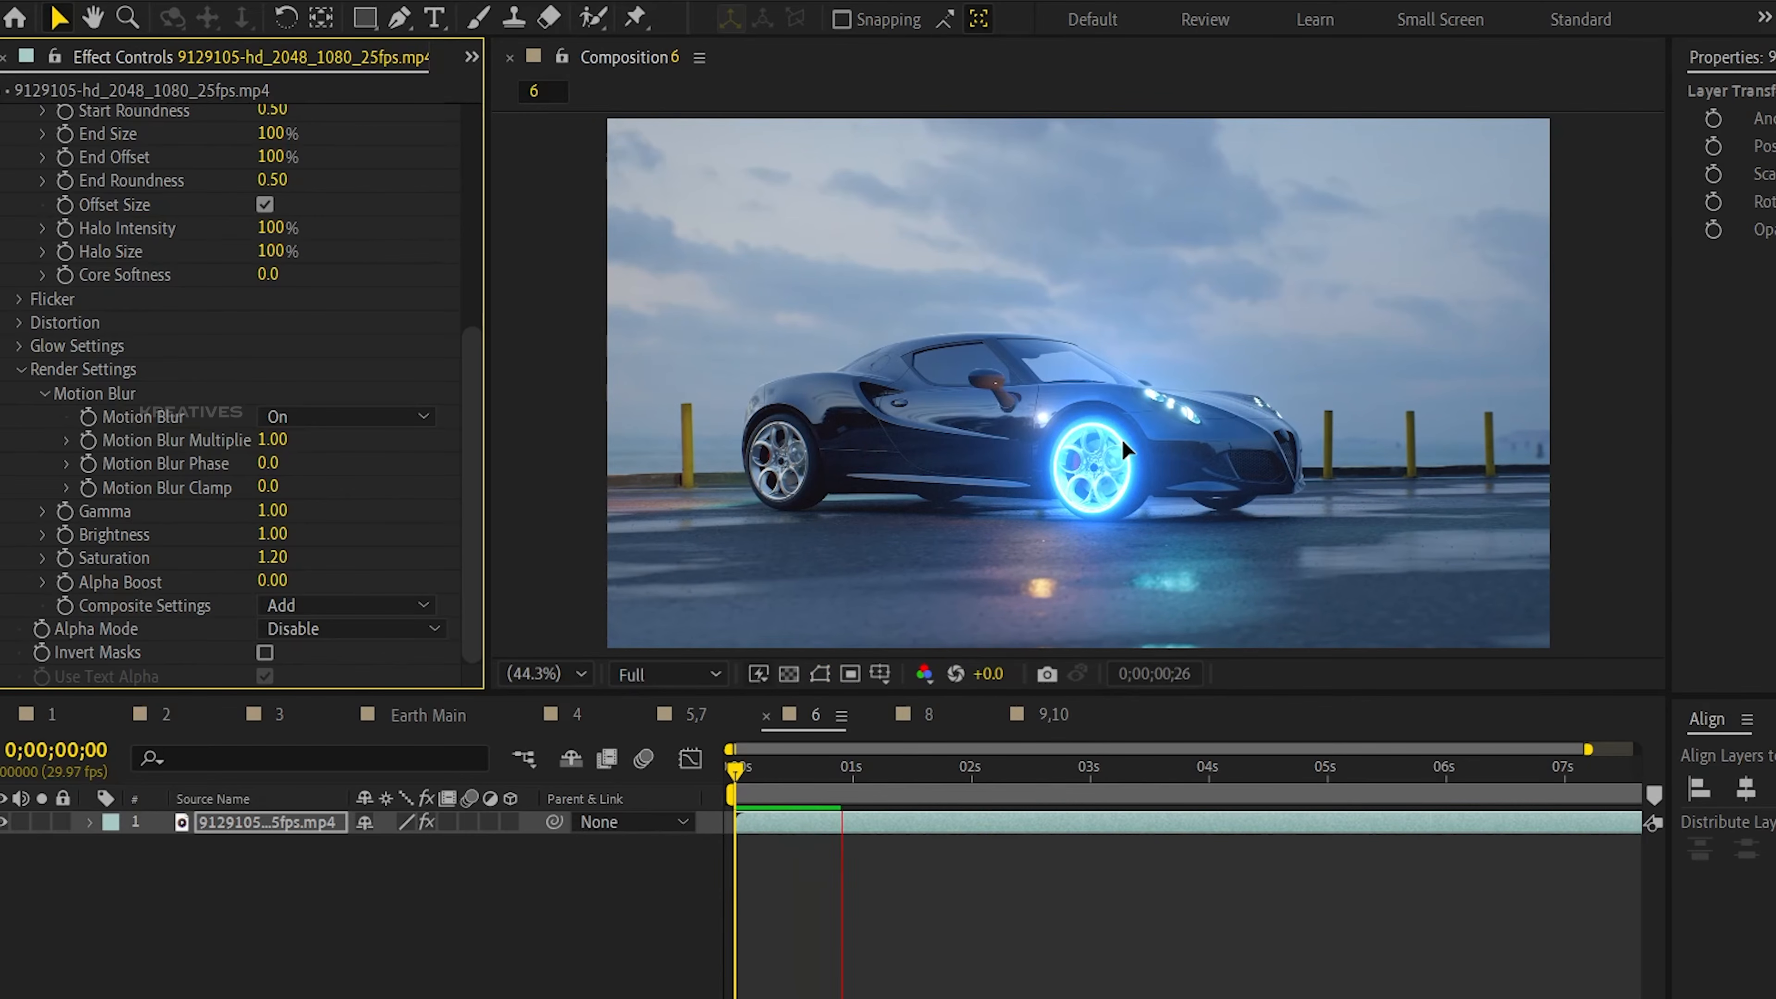
pyautogui.scroll(2, 281, 287)
pyautogui.scroll(2, 282, 286)
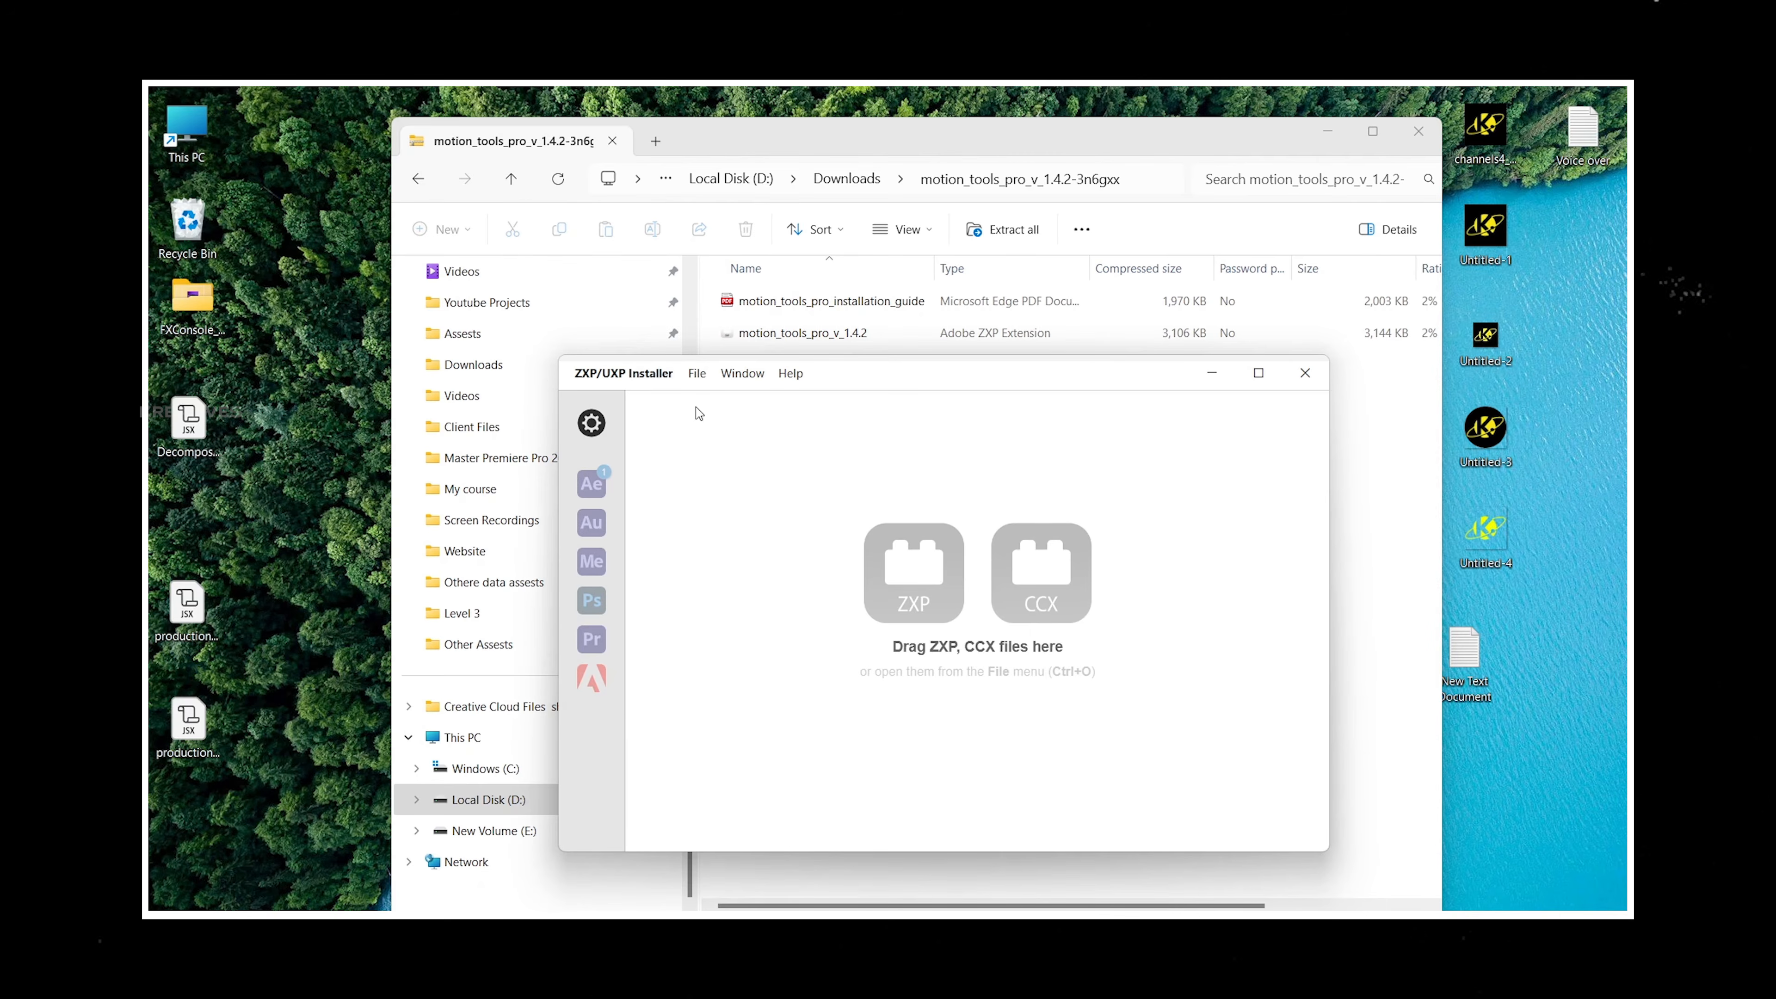
# Browse for the motion_tools_pro_v_1.4.2 package in ZXP/UXP Installer, cancel the dialog, and pick the package in the downloaded folder.
pyautogui.click(696, 372)
pyautogui.click(719, 404)
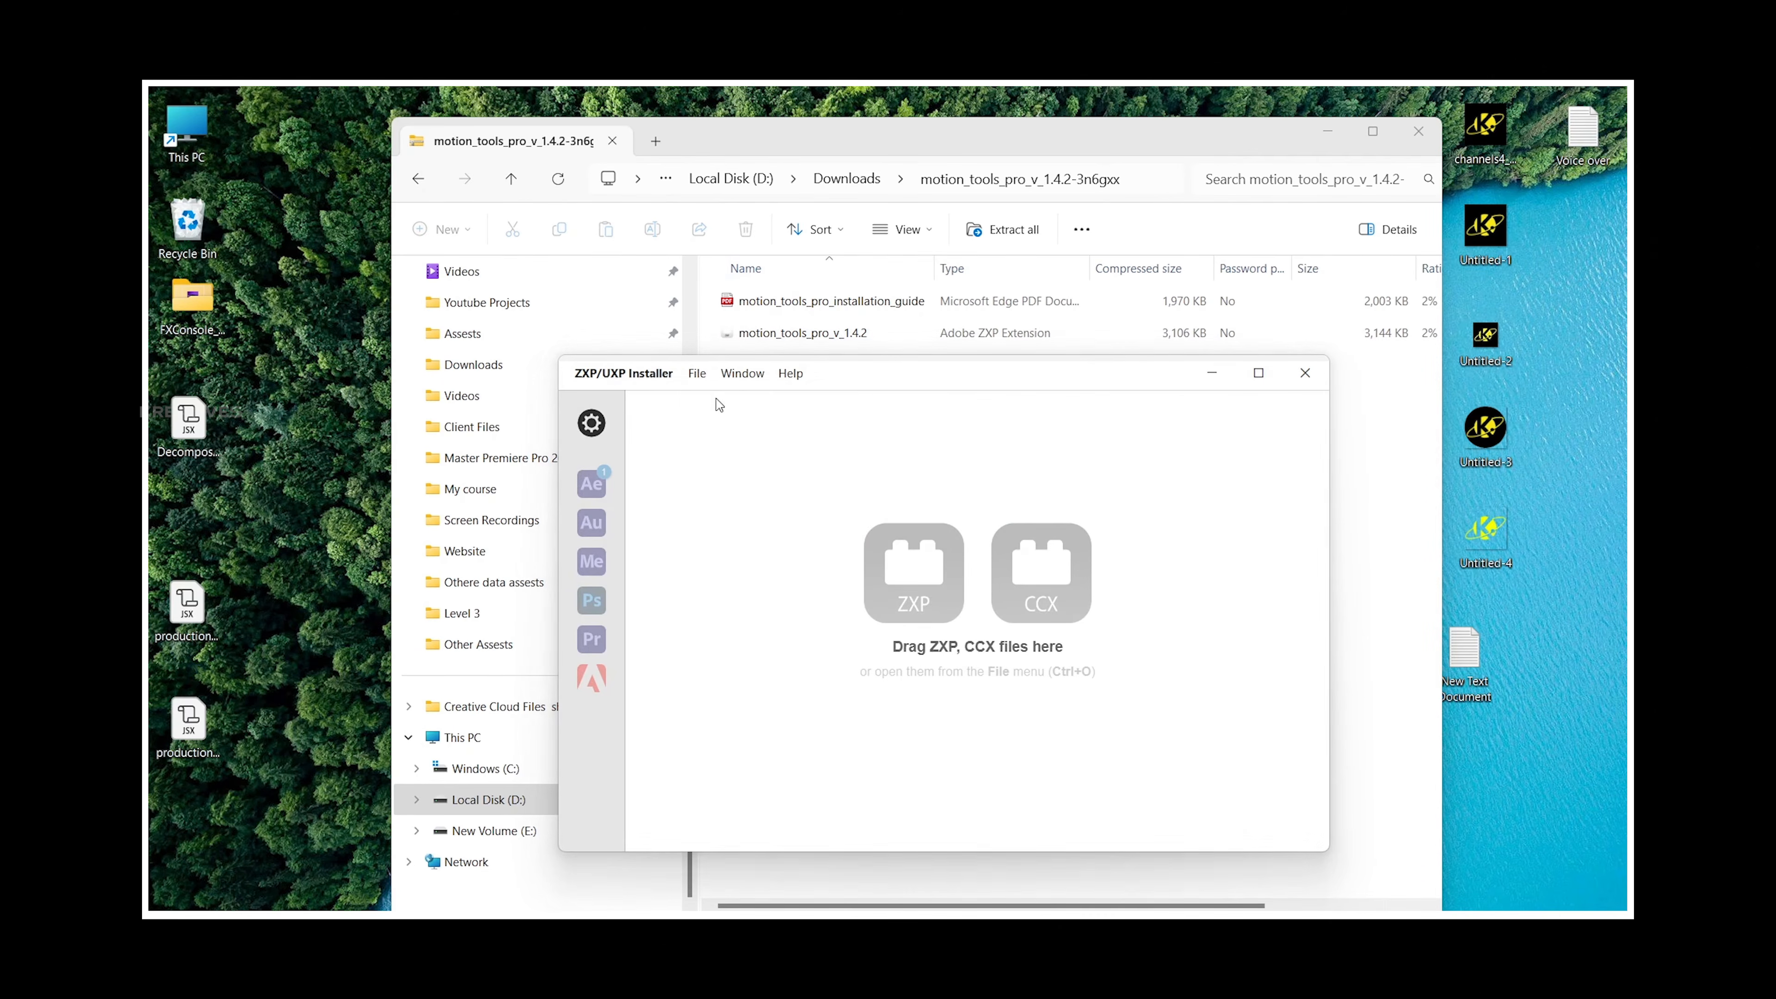
pyautogui.click(965, 542)
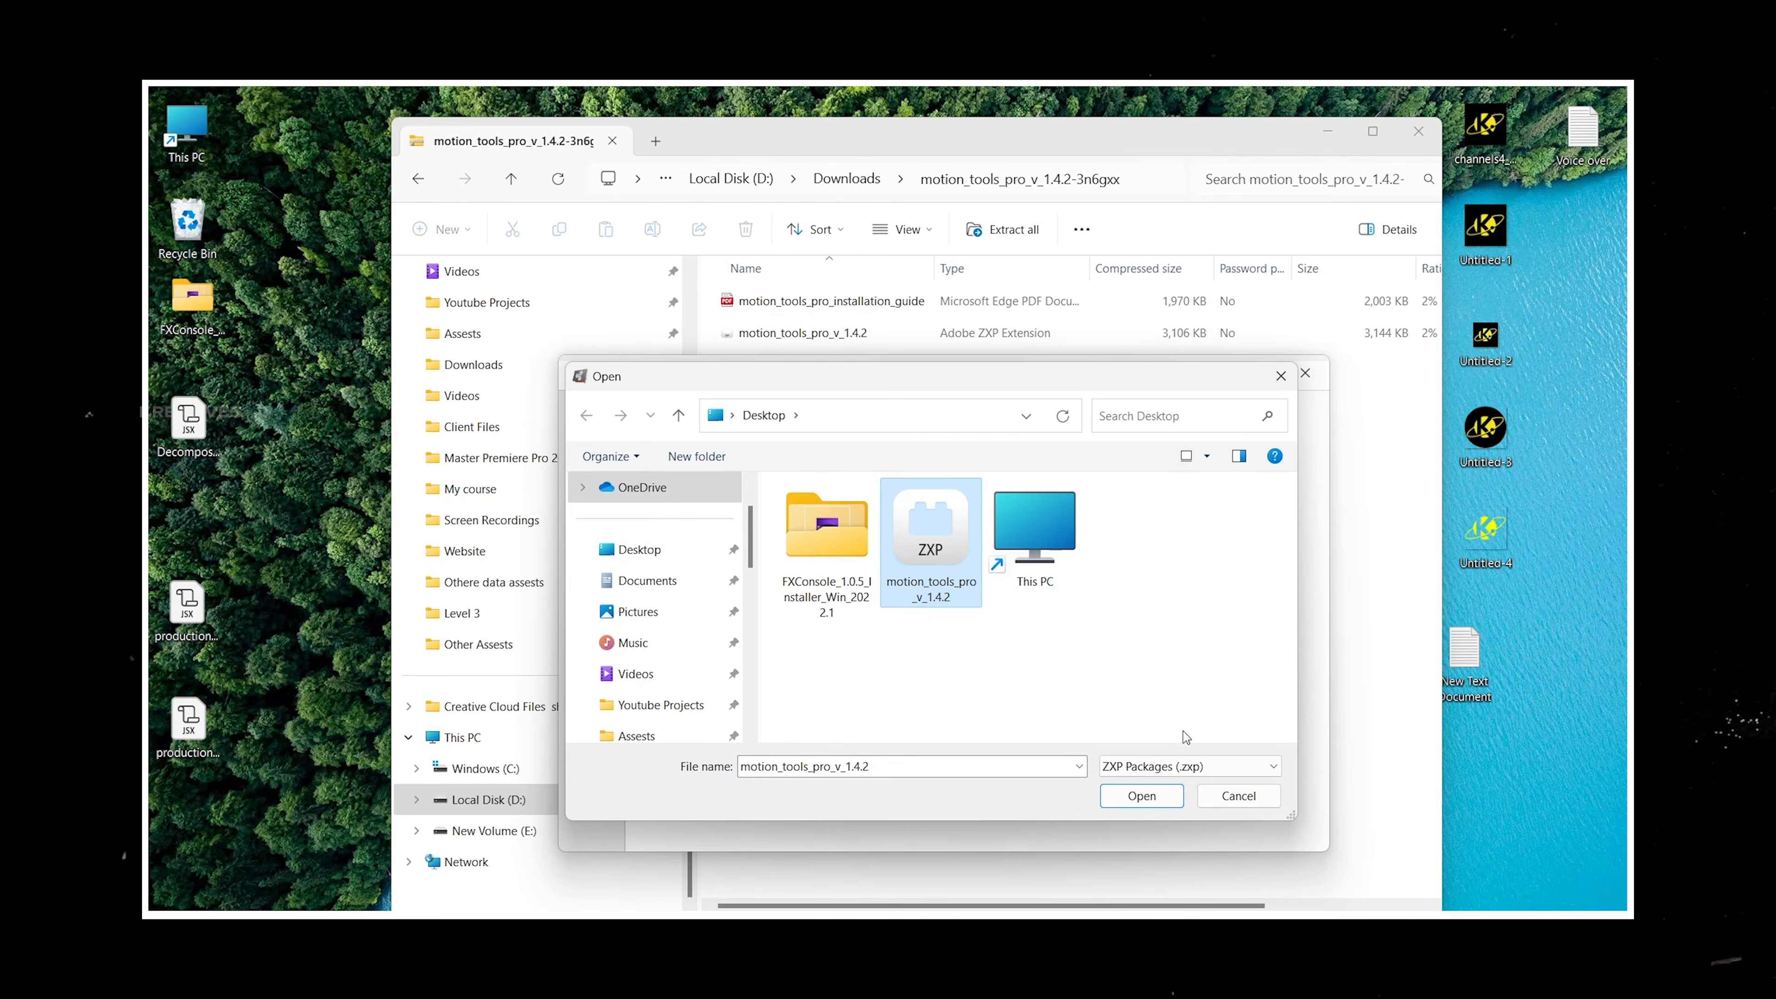
pyautogui.click(1244, 797)
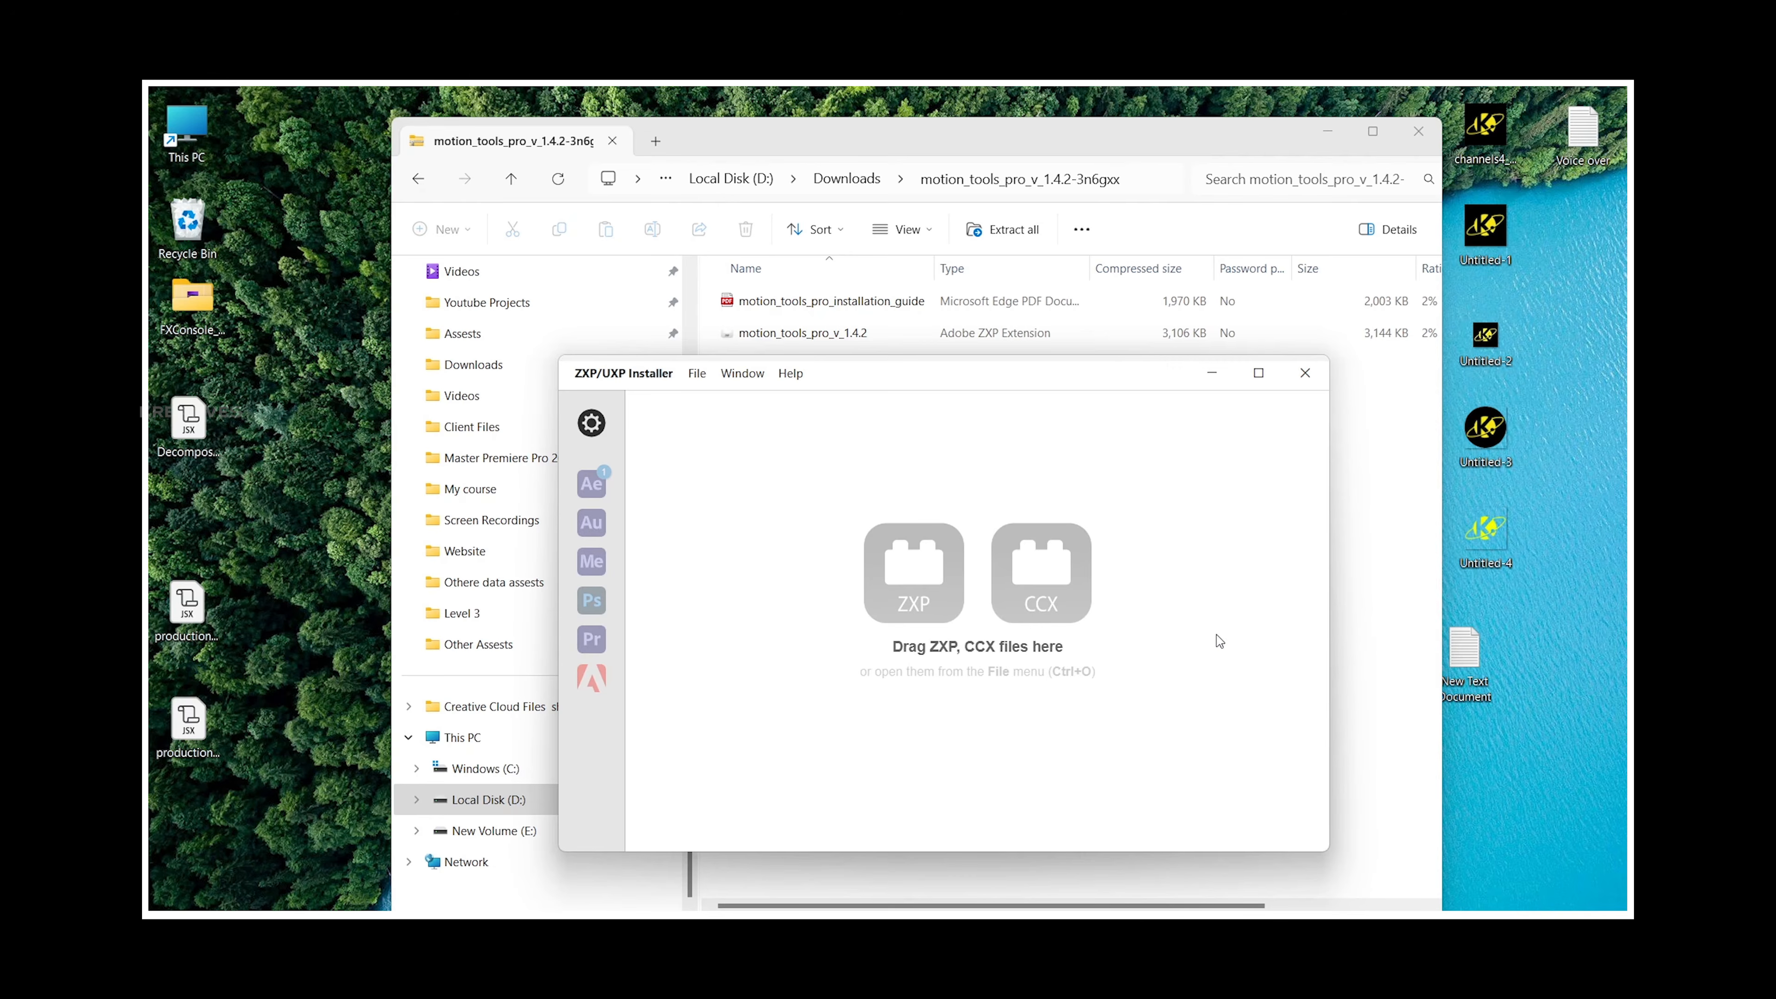
pyautogui.click(820, 327)
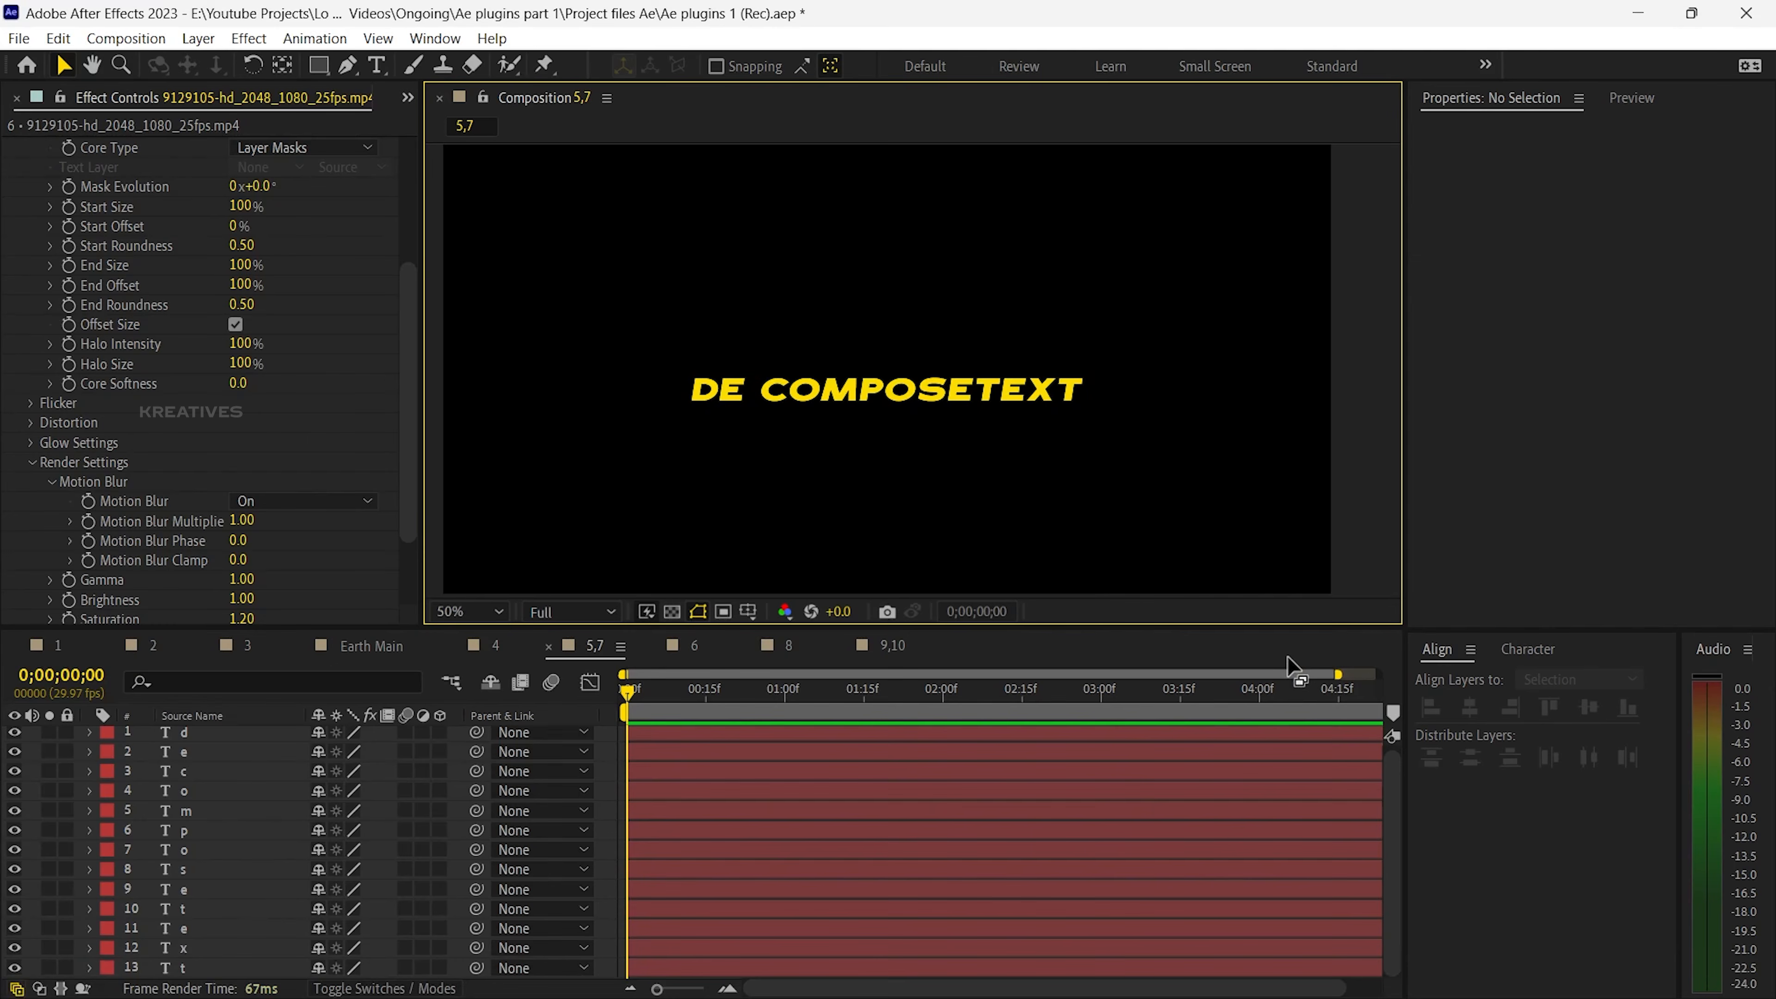
# In After Effects, open the Motion Tools Panel 4 extension and move its floating window clear of the composition view.
pyautogui.click(434, 38)
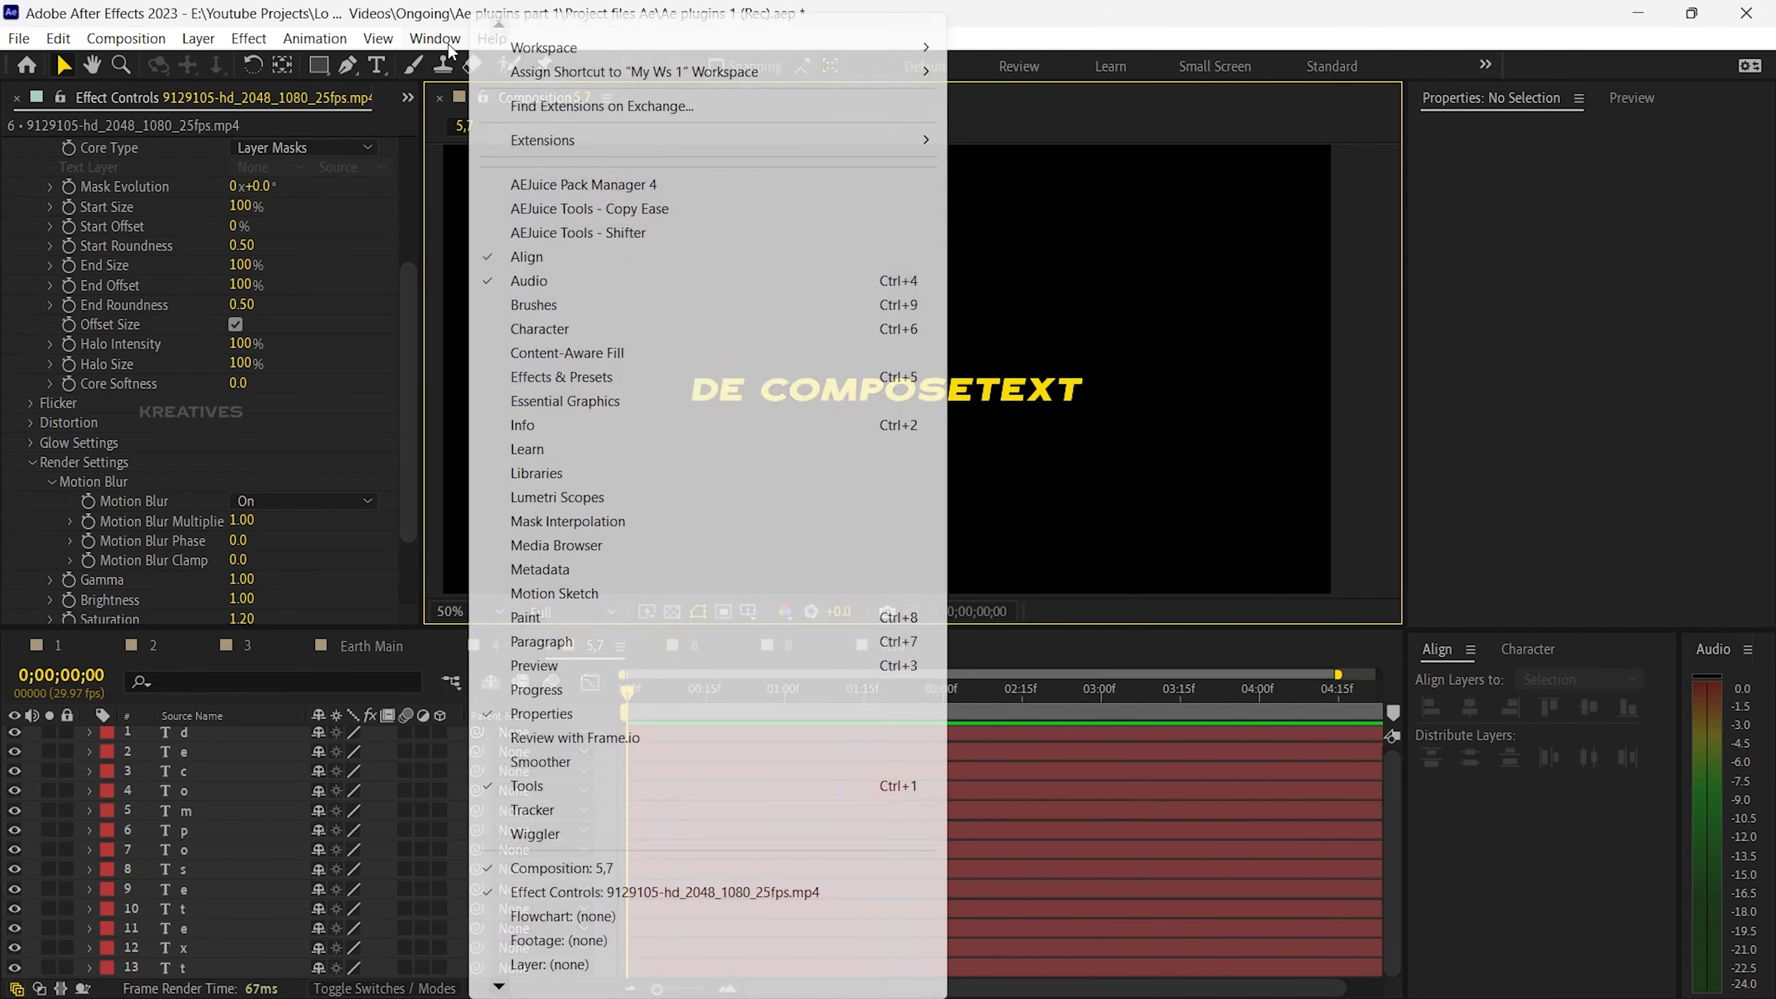
pyautogui.moveTo(898, 137)
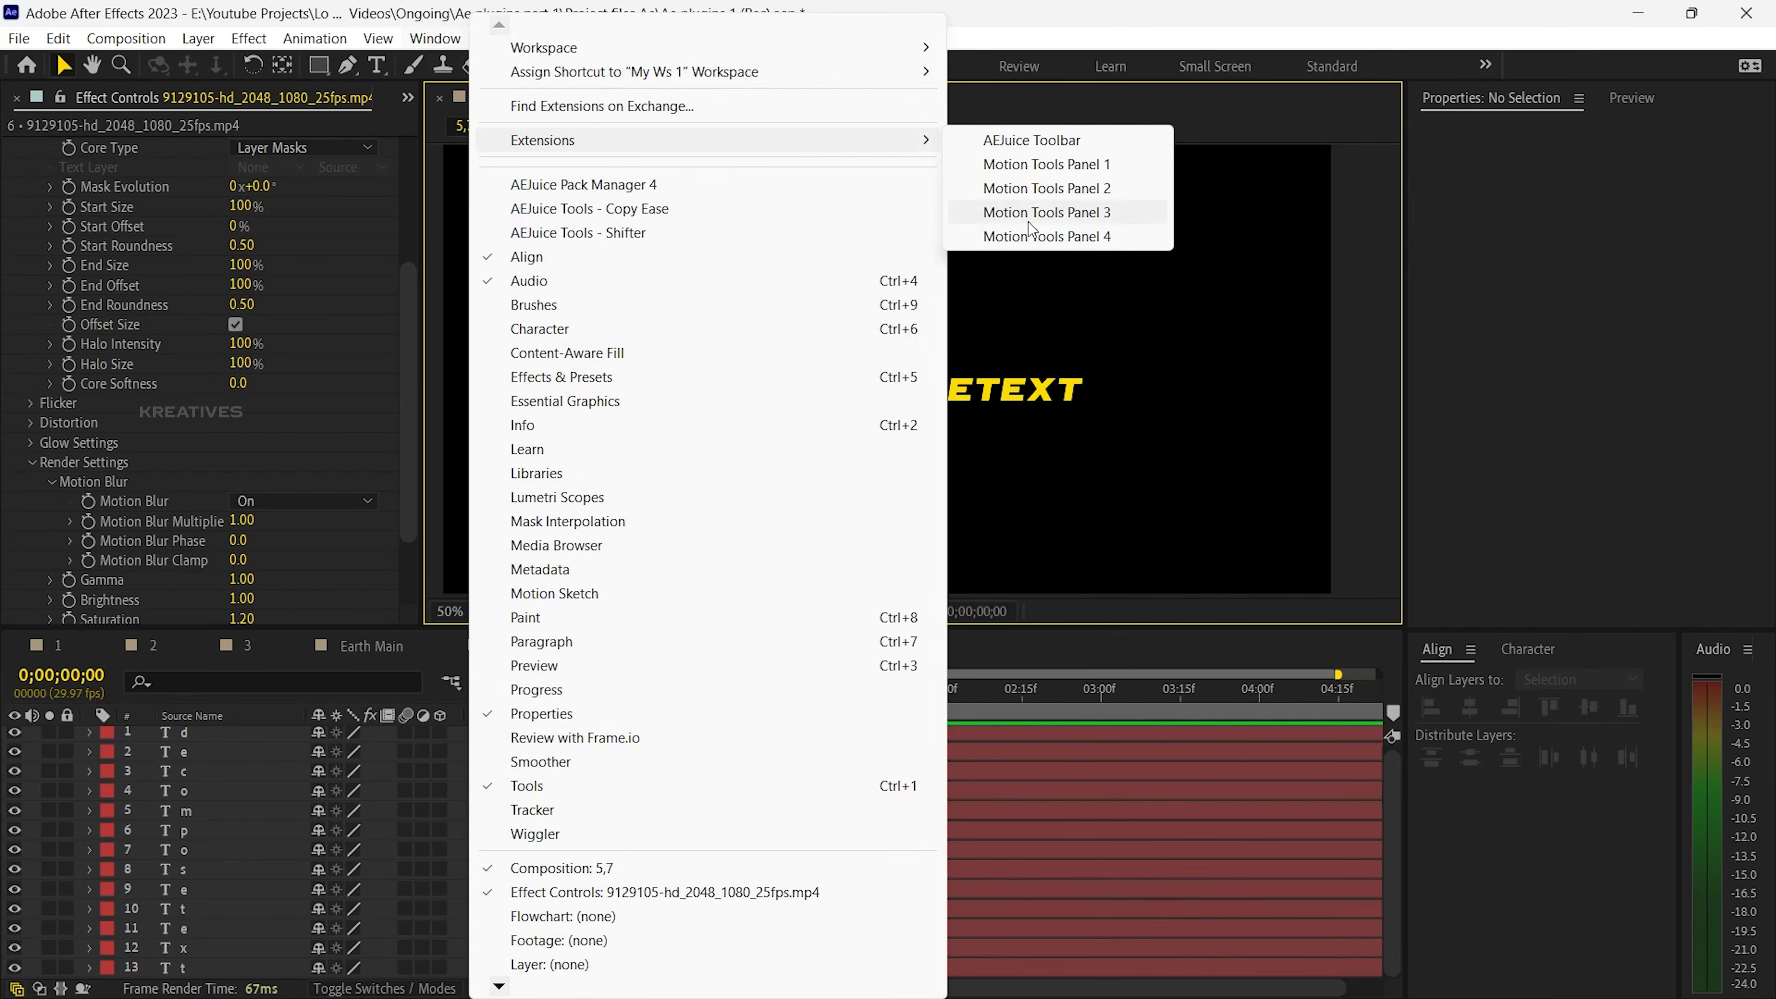
pyautogui.click(1025, 237)
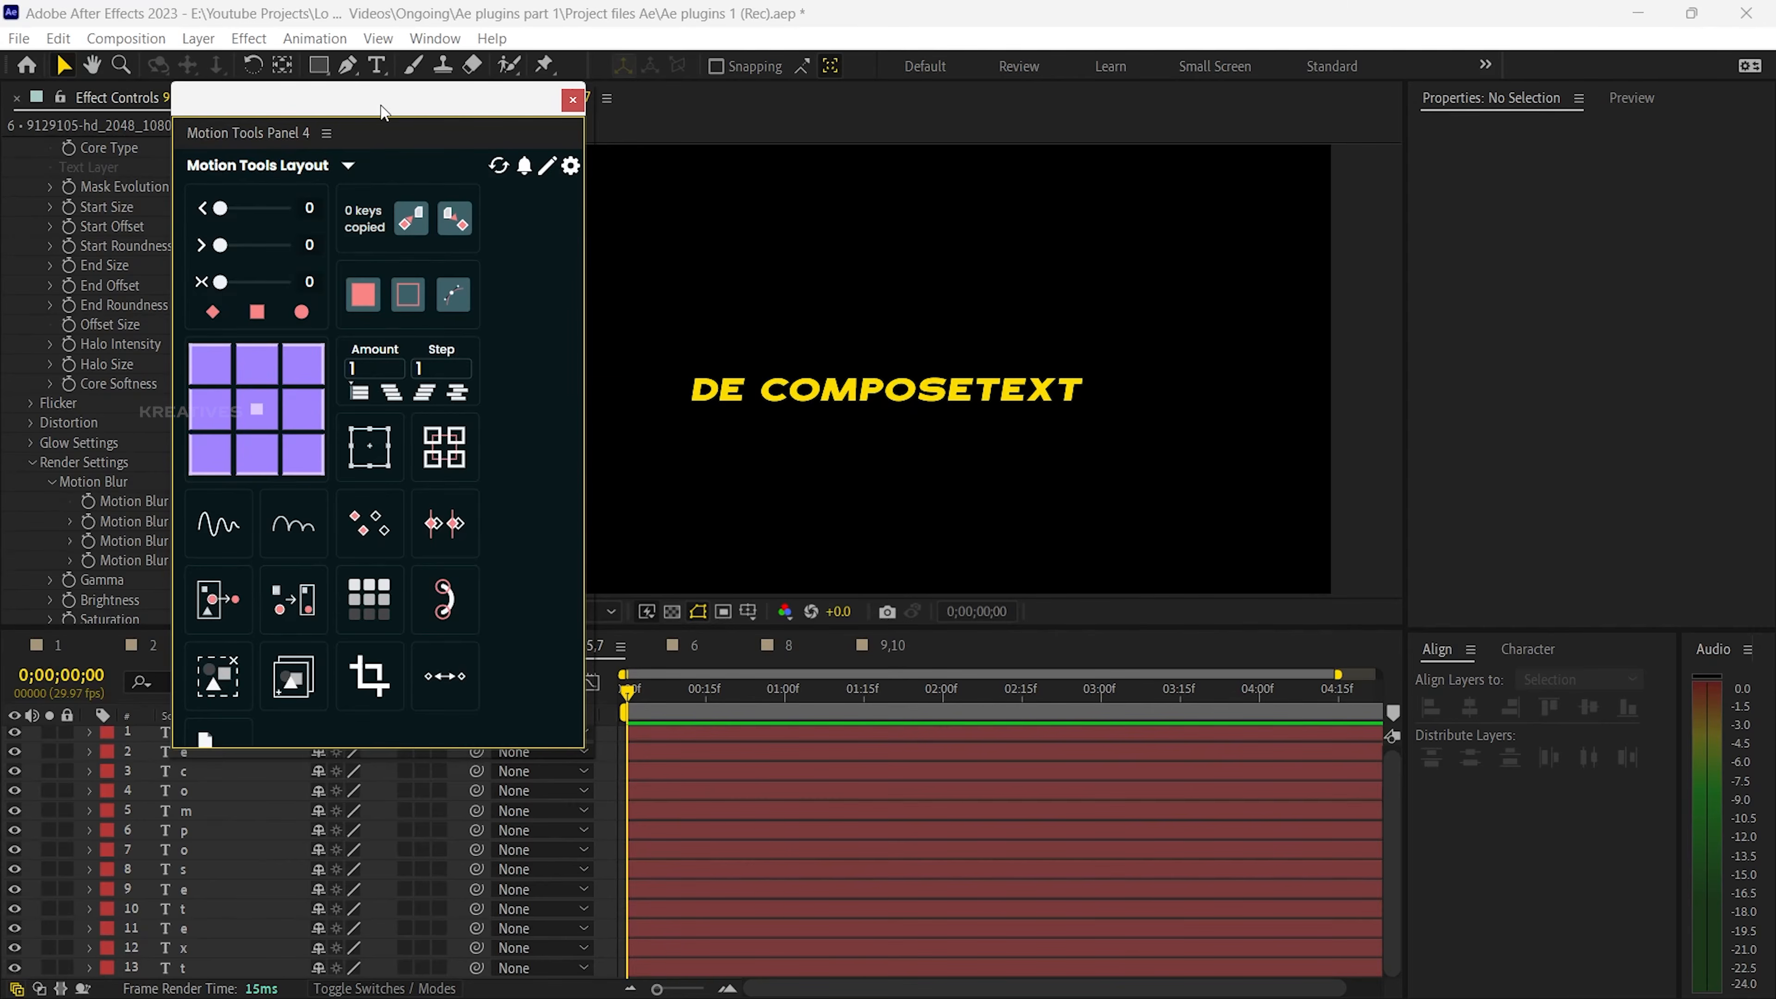
pyautogui.moveTo(450, 97); pyautogui.dragTo(392, 86)
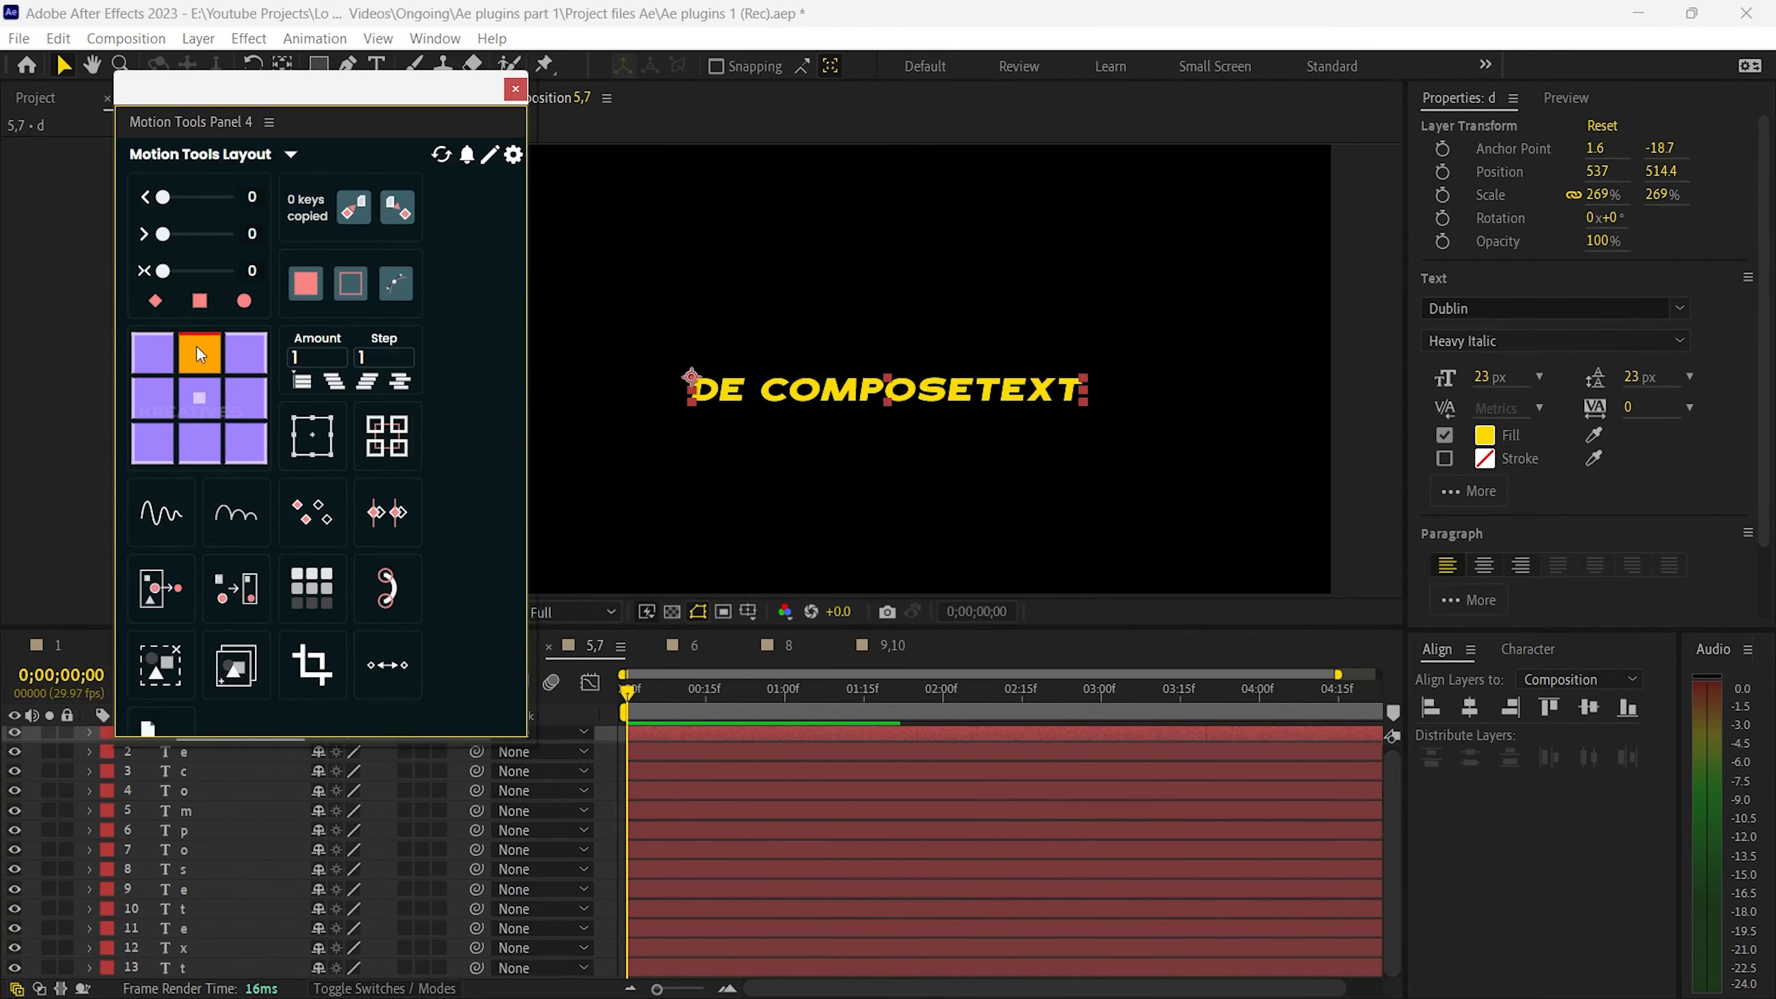
# With Motion Tools, center the anchor point of the d text layer and add two nested parent nulls for it.
pyautogui.click(197, 347)
pyautogui.click(207, 391)
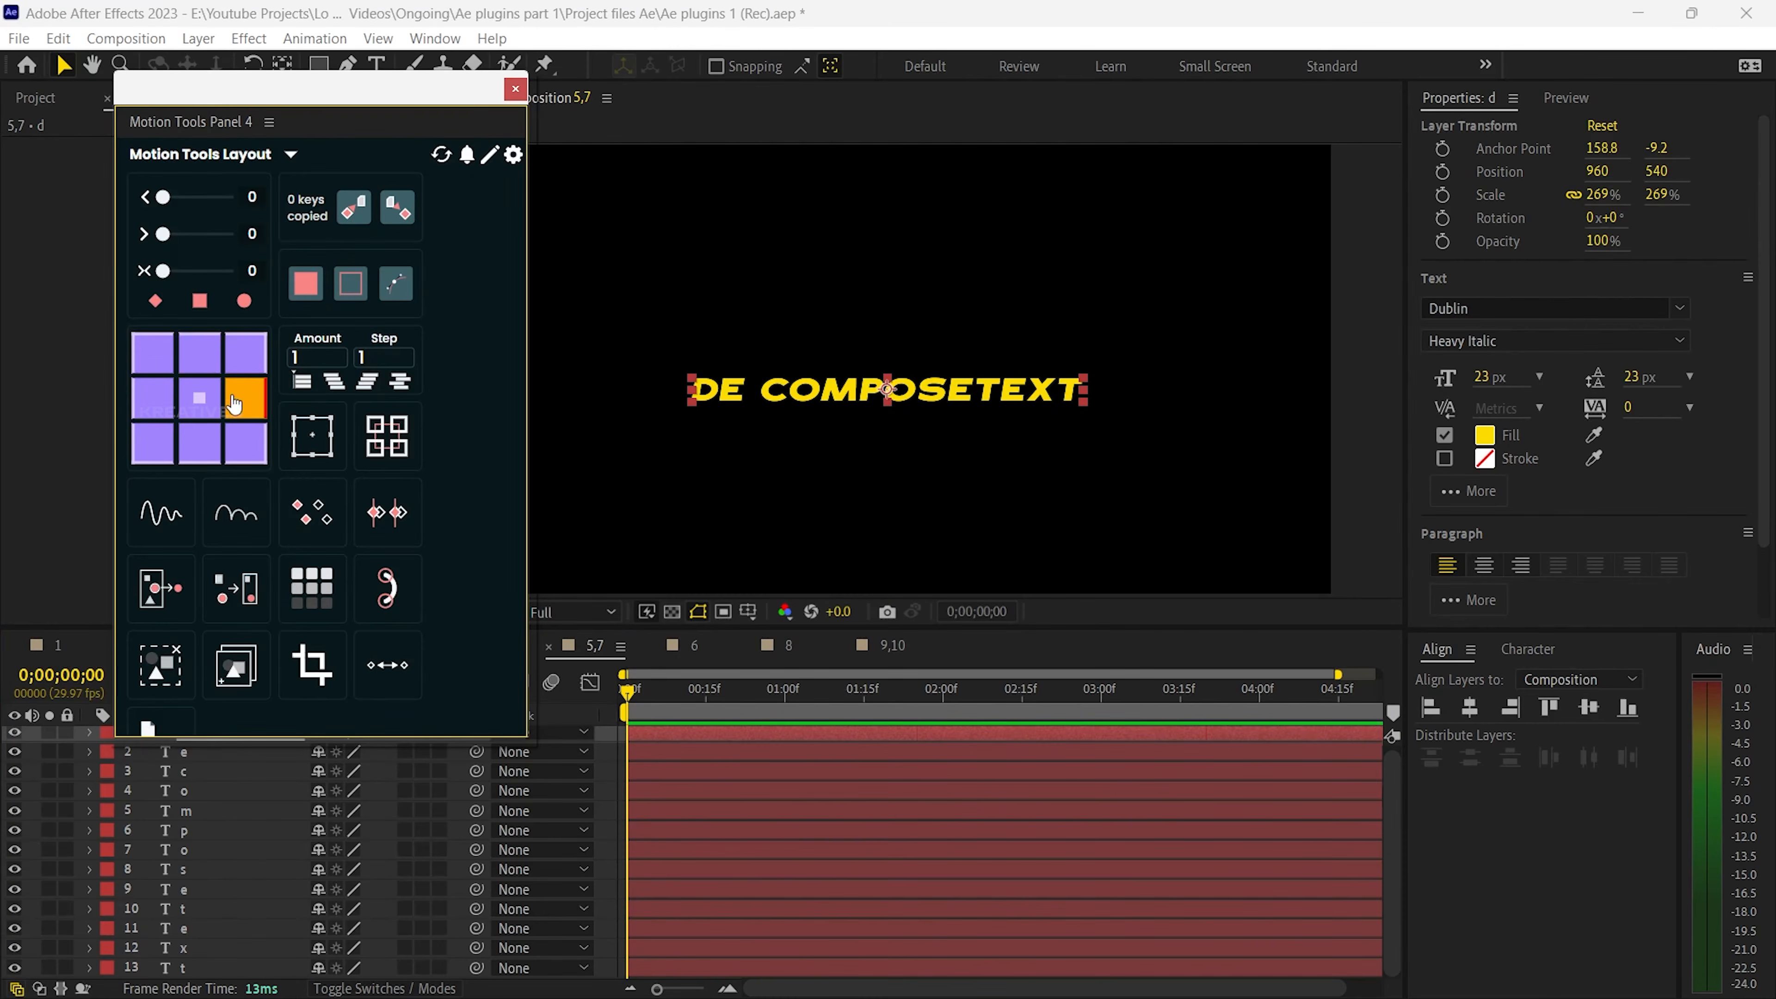
pyautogui.click(312, 440)
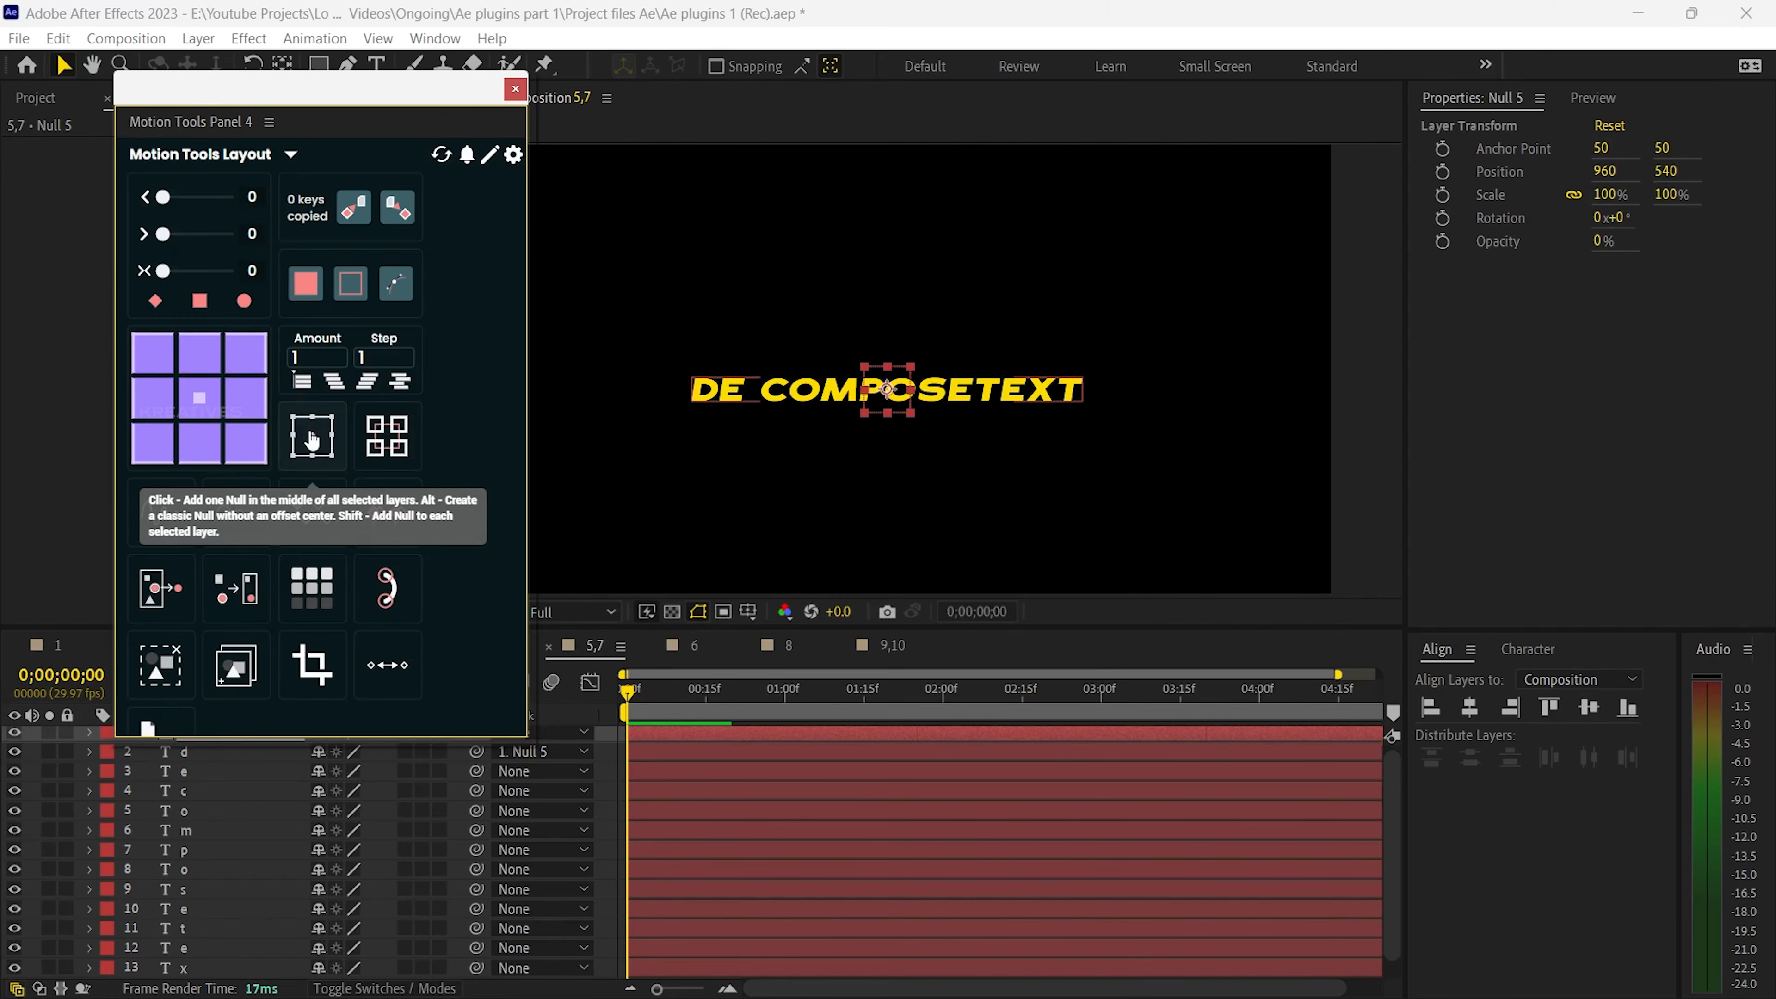
pyautogui.click(312, 440)
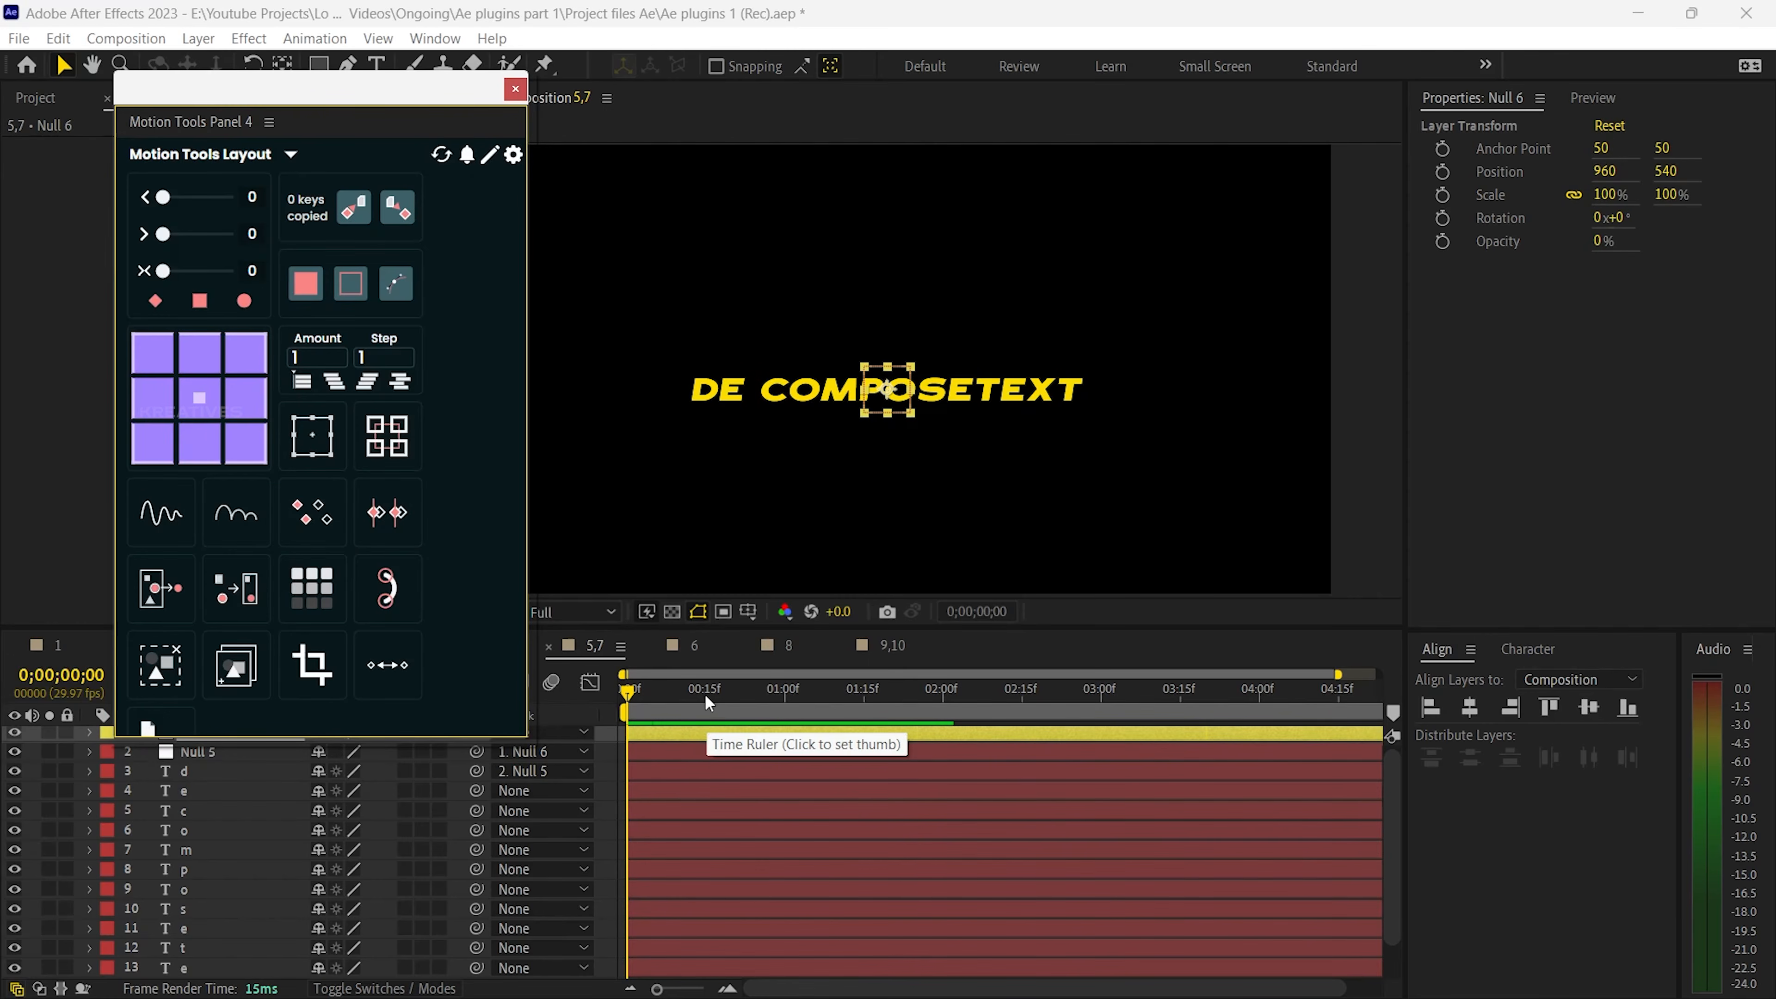
# Select all layers of the decomposed text composition and try Motion Tools' layer staggering in forward, random and reverse order.
pyautogui.scroll(-2, 734, 818)
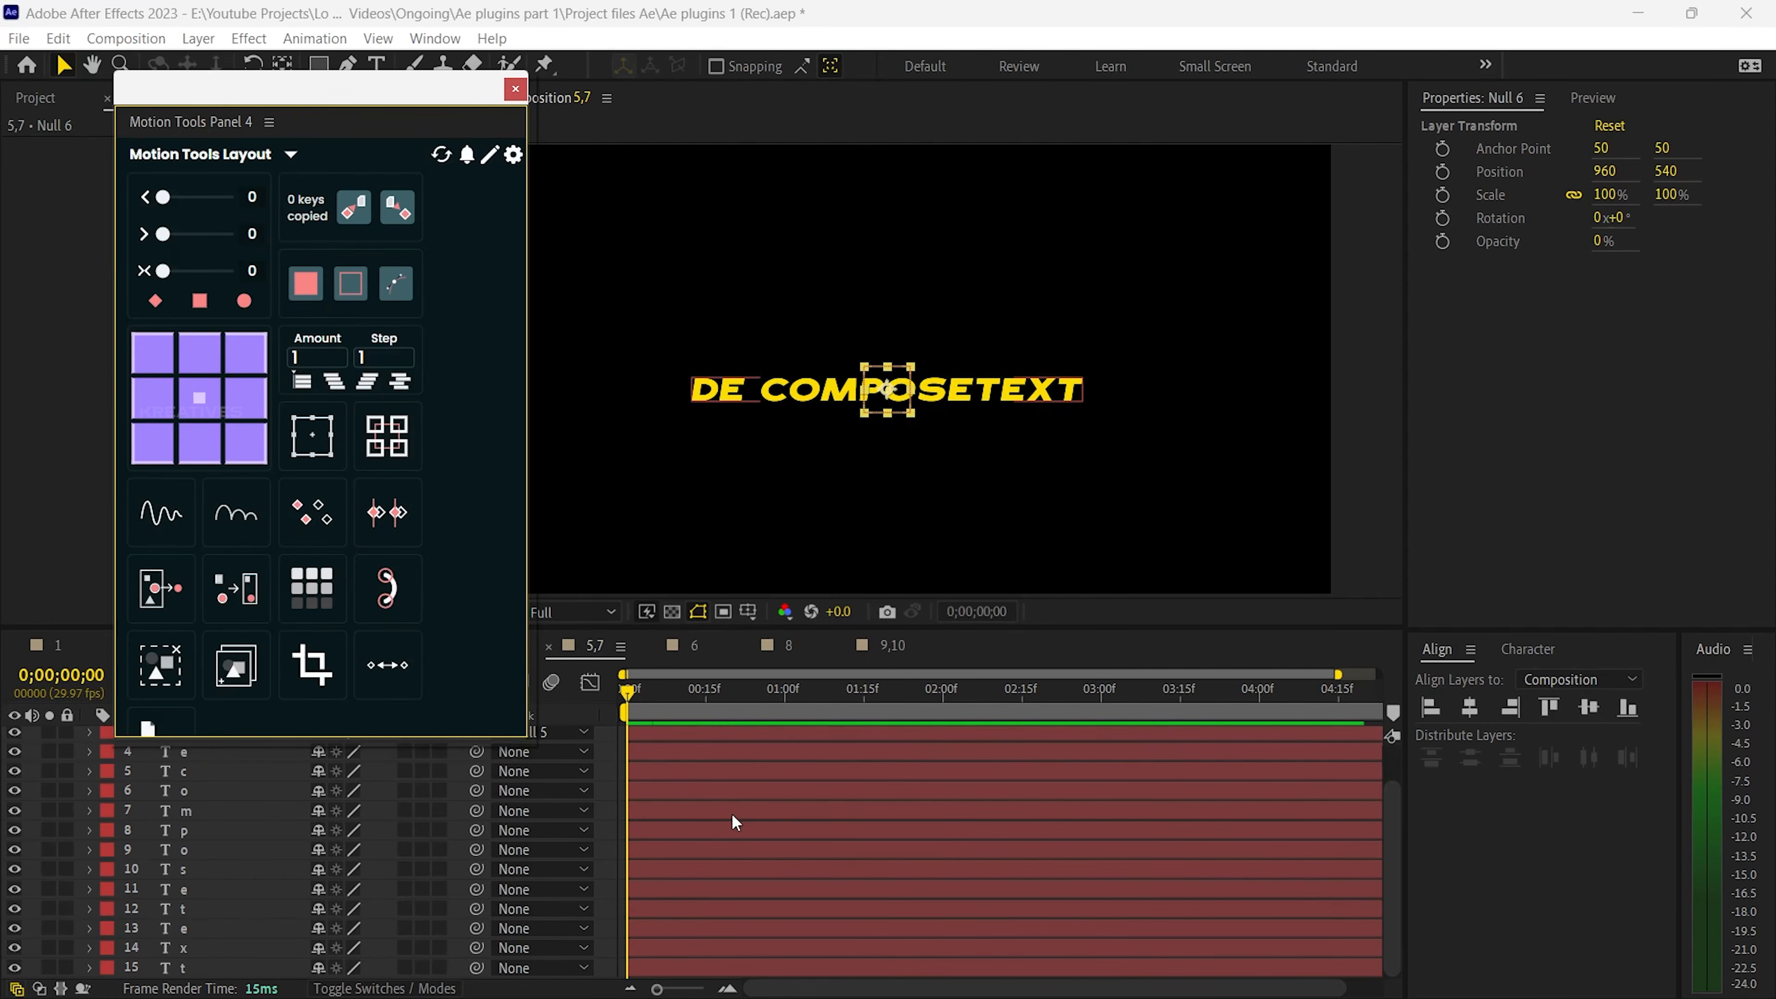
pyautogui.hotkey('ctrl', 'a')
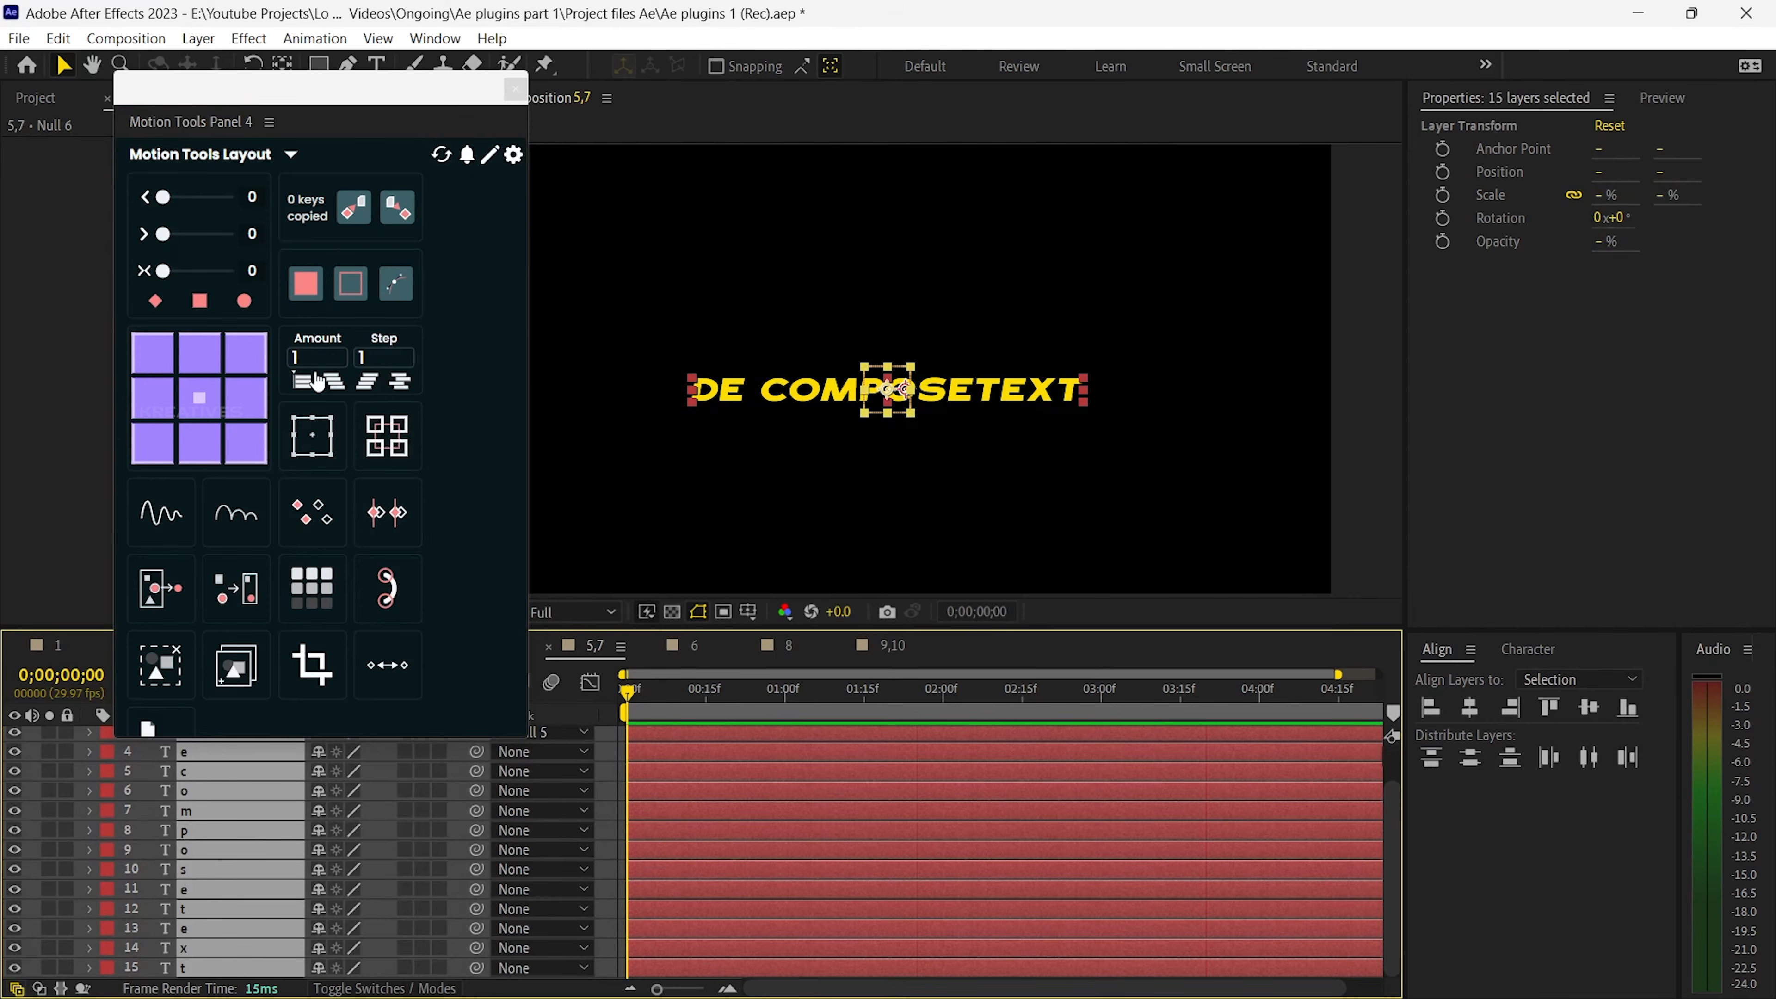
pyautogui.click(320, 379)
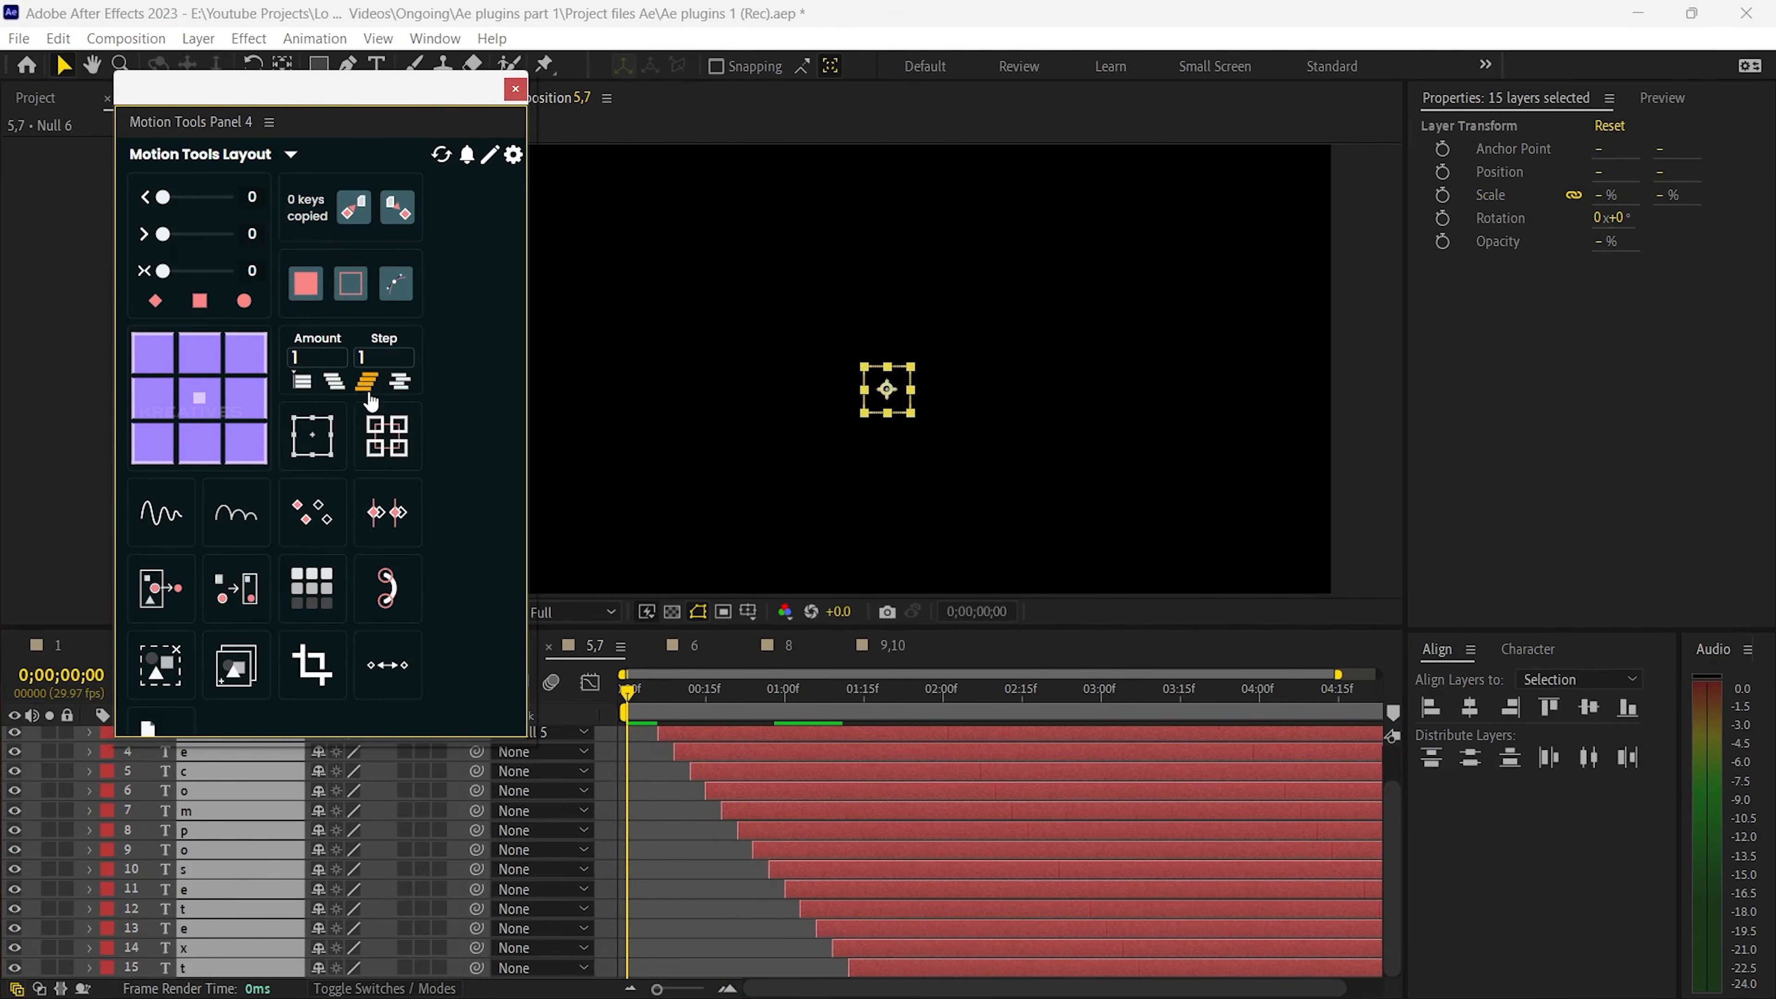
pyautogui.click(398, 385)
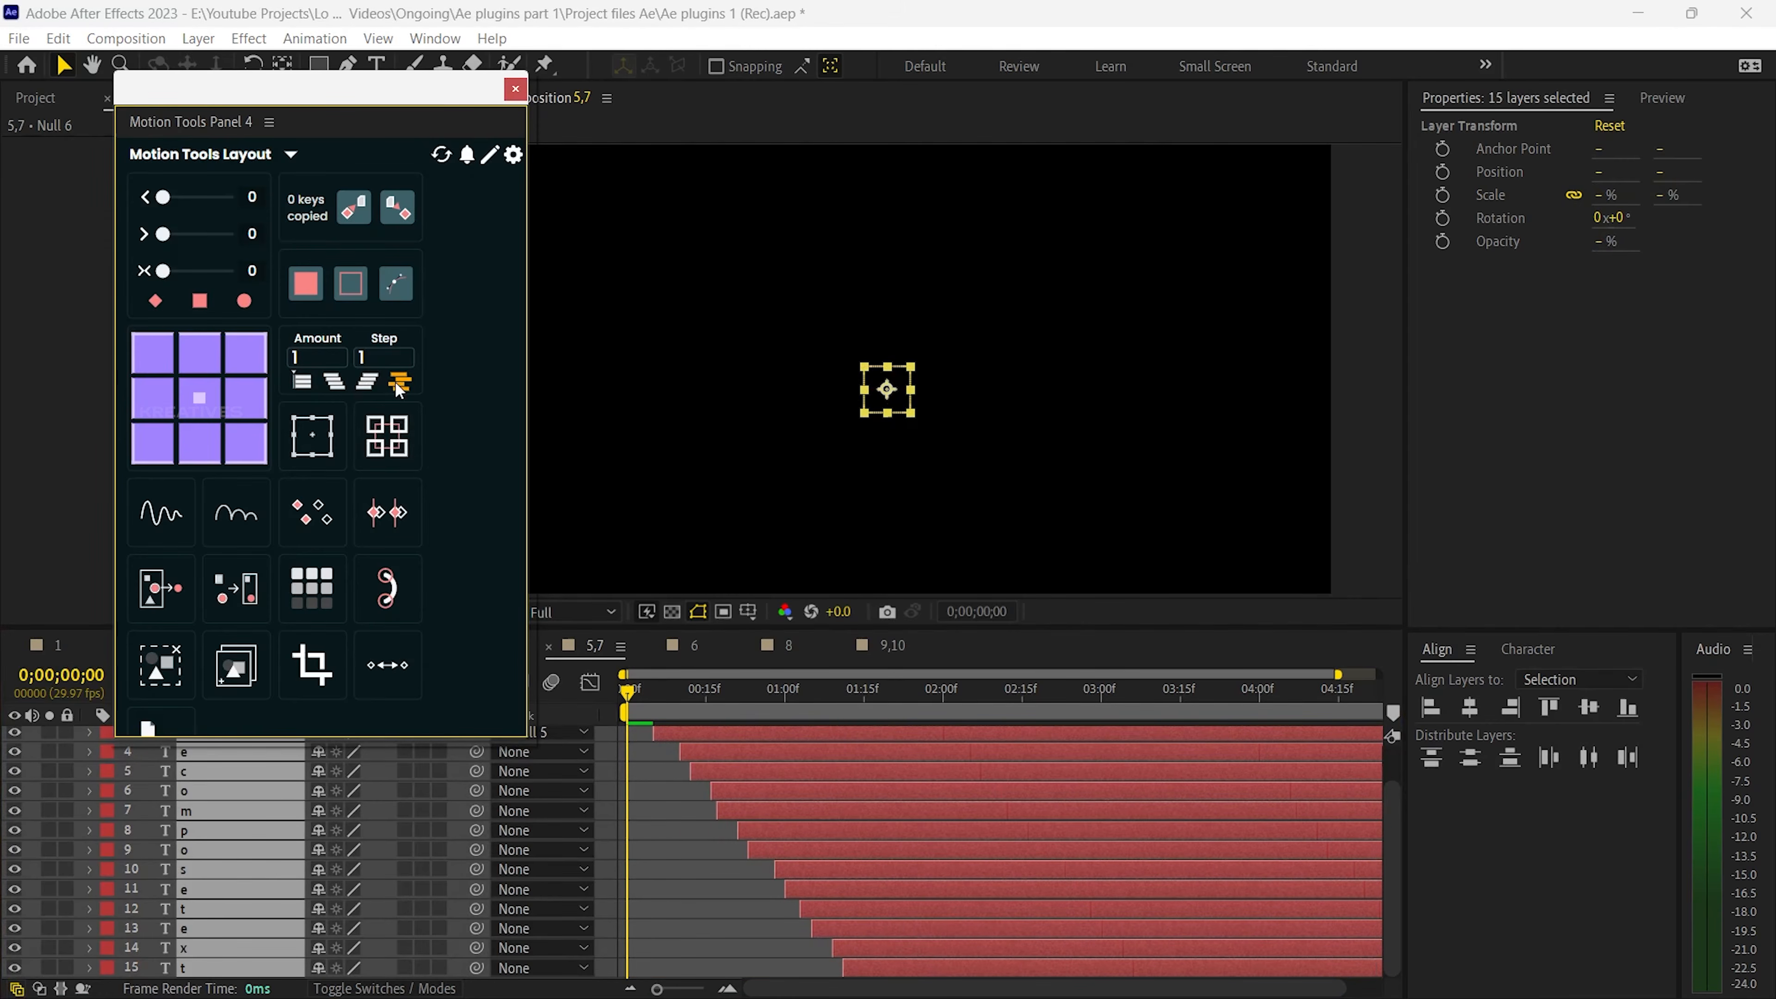
pyautogui.click(306, 391)
pyautogui.click(369, 384)
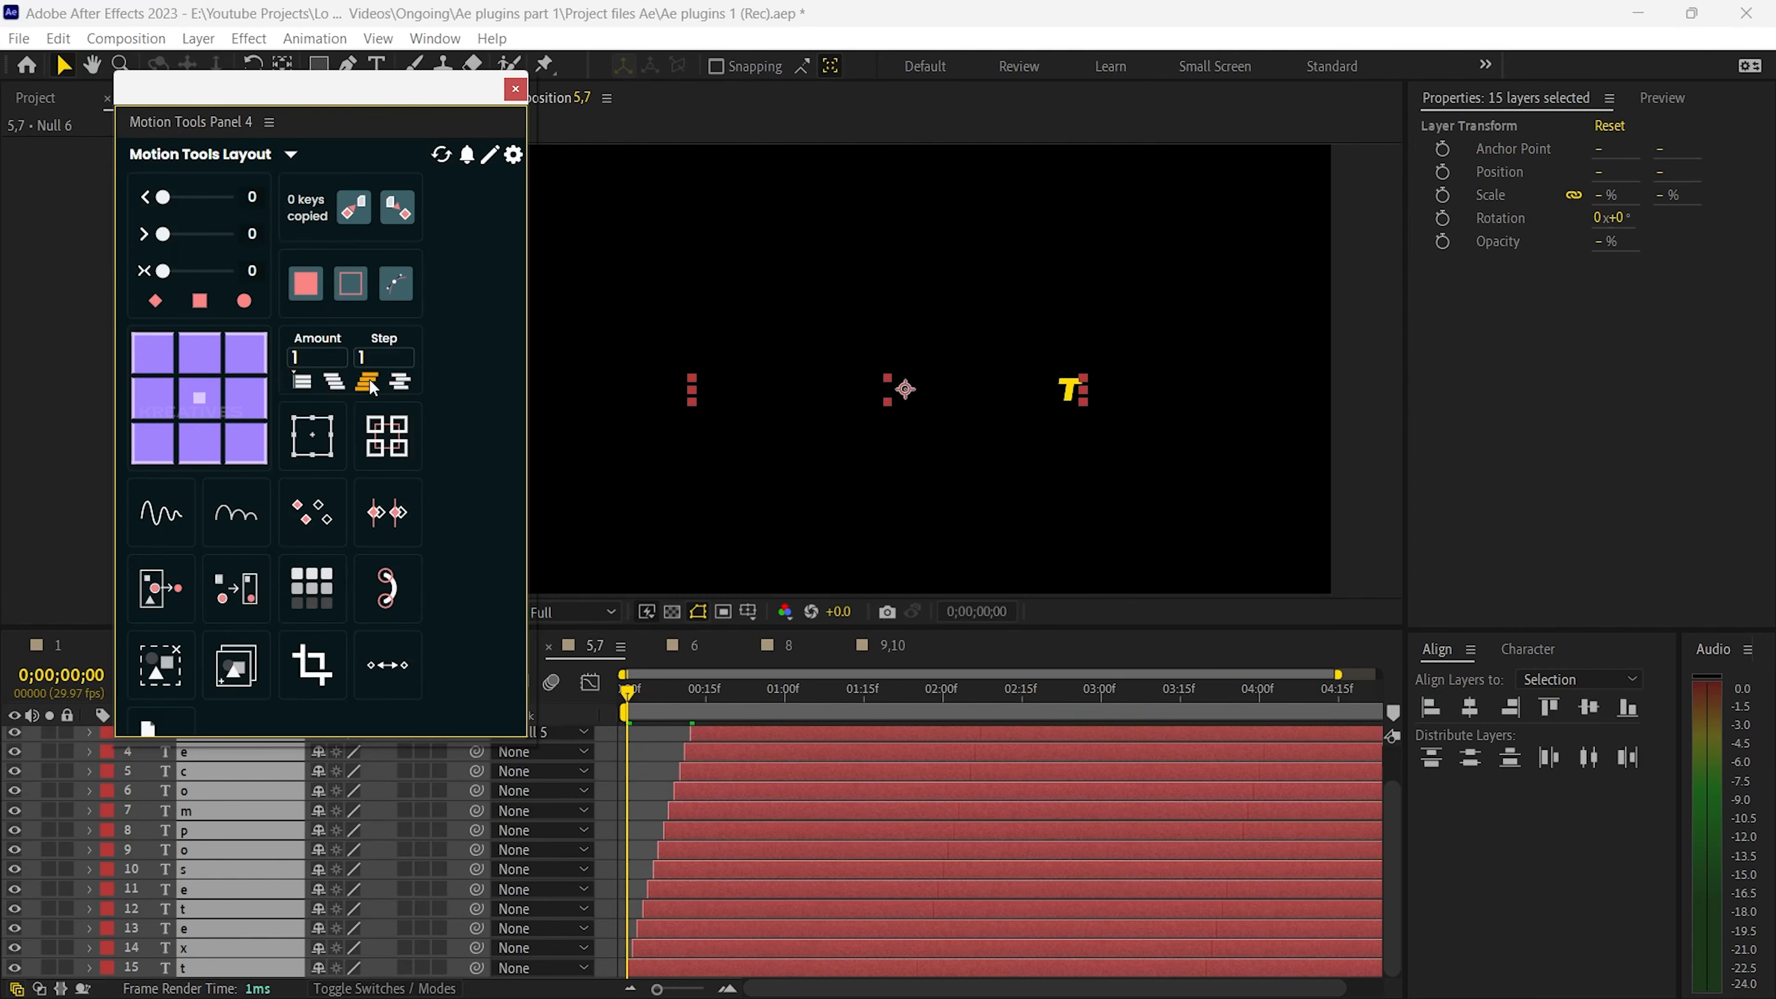
pyautogui.click(372, 390)
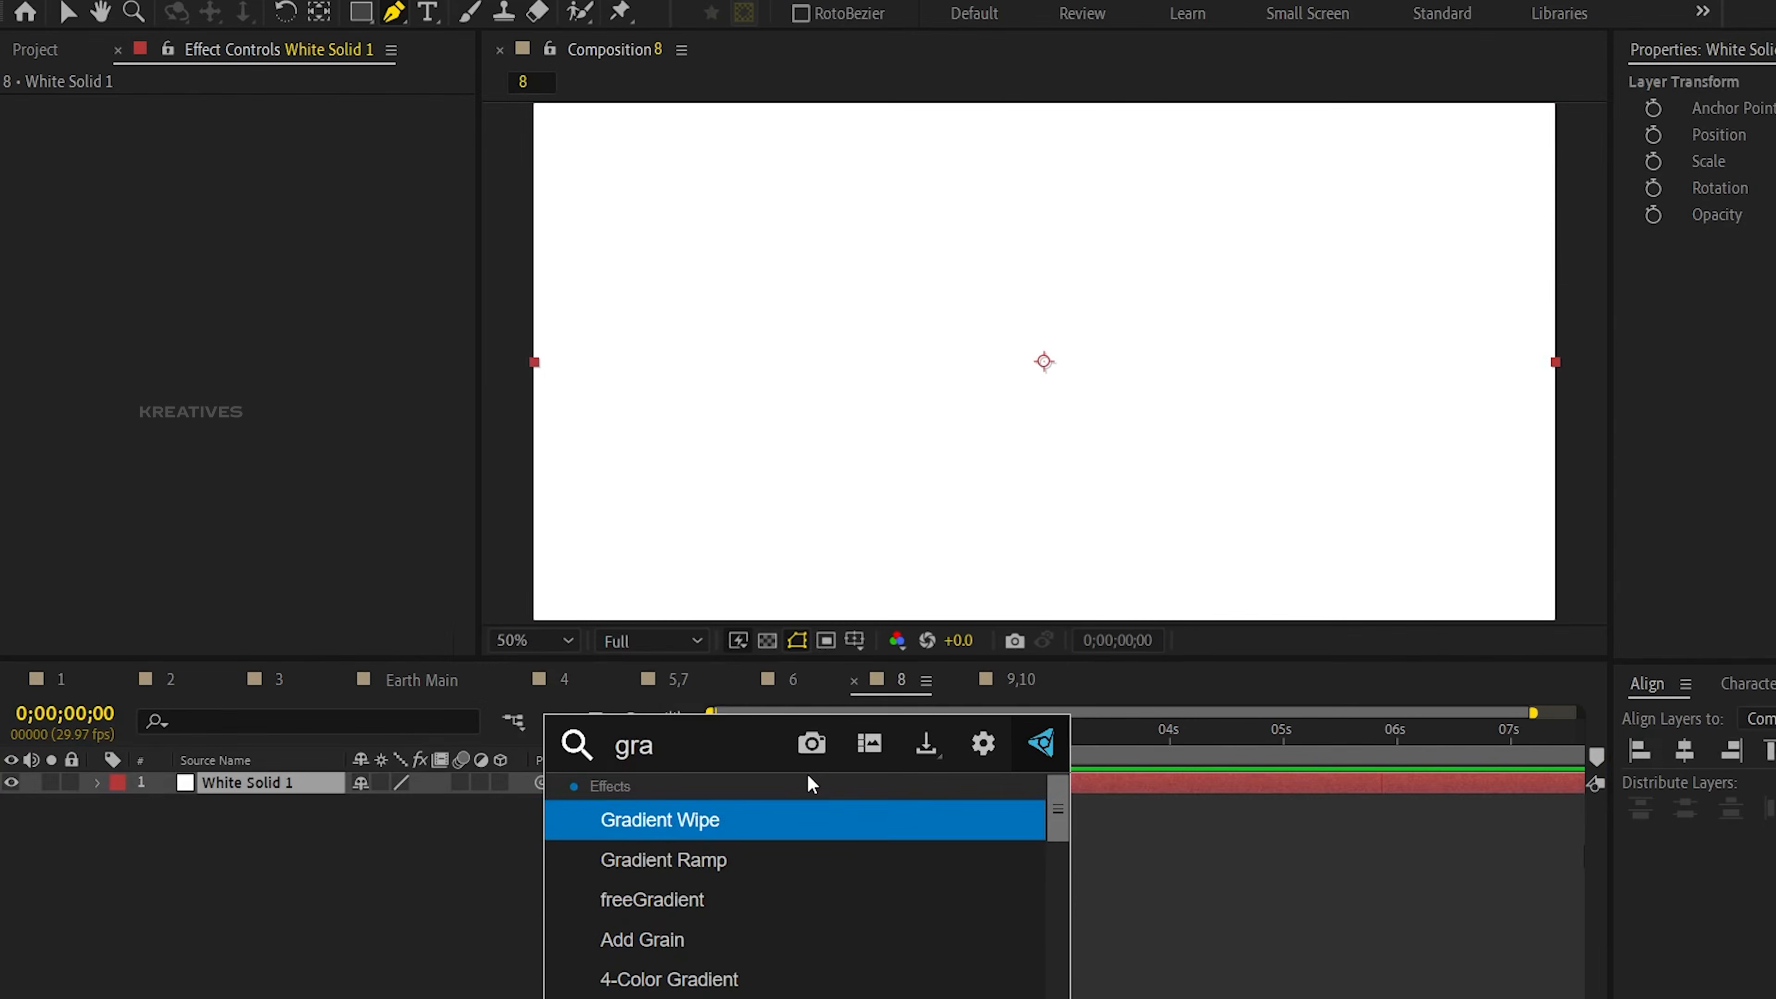
# Try the Gradient Ramp effect on the White Solid 1 layer and delete it.
pyautogui.press('Down')
pyautogui.press('Down')
pyautogui.press('Up')
pyautogui.press('Up')
pyautogui.press('Down')
pyautogui.press('Return')
pyautogui.press('v')
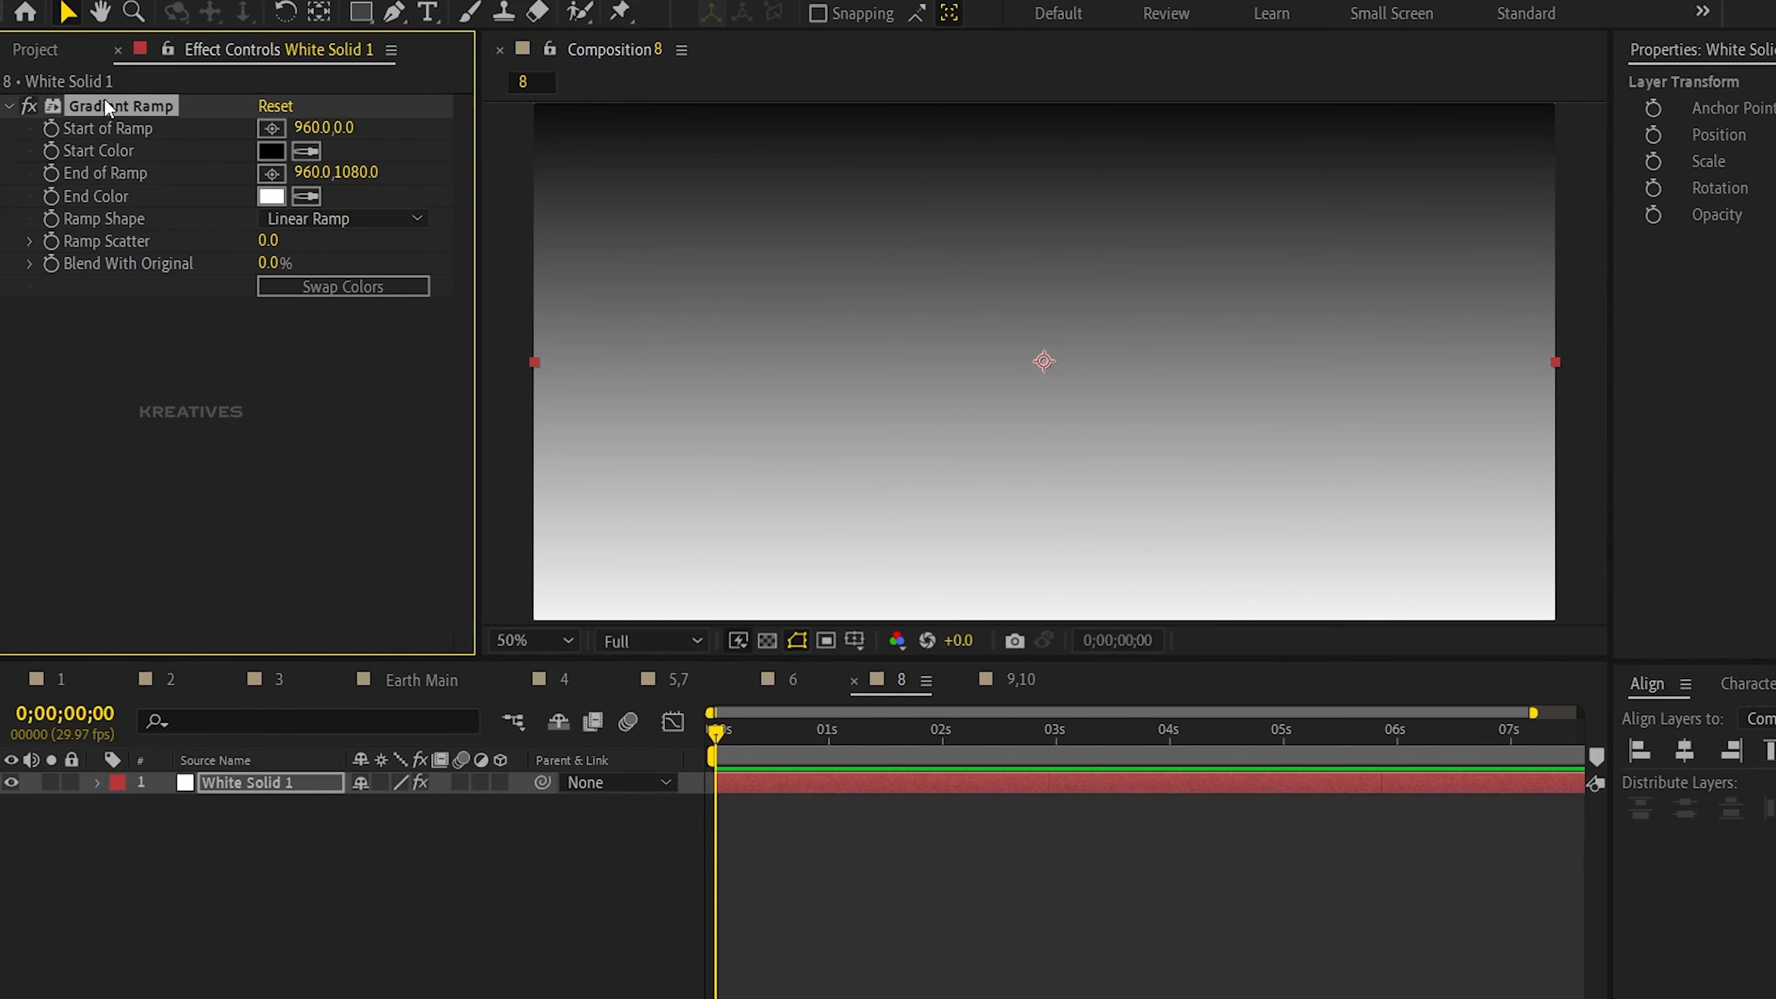
pyautogui.press('Delete')
# Apply the freeGradient effect to the White Solid 1 layer through the FX Console search.
pyautogui.hotkey('ctrl', 'space')
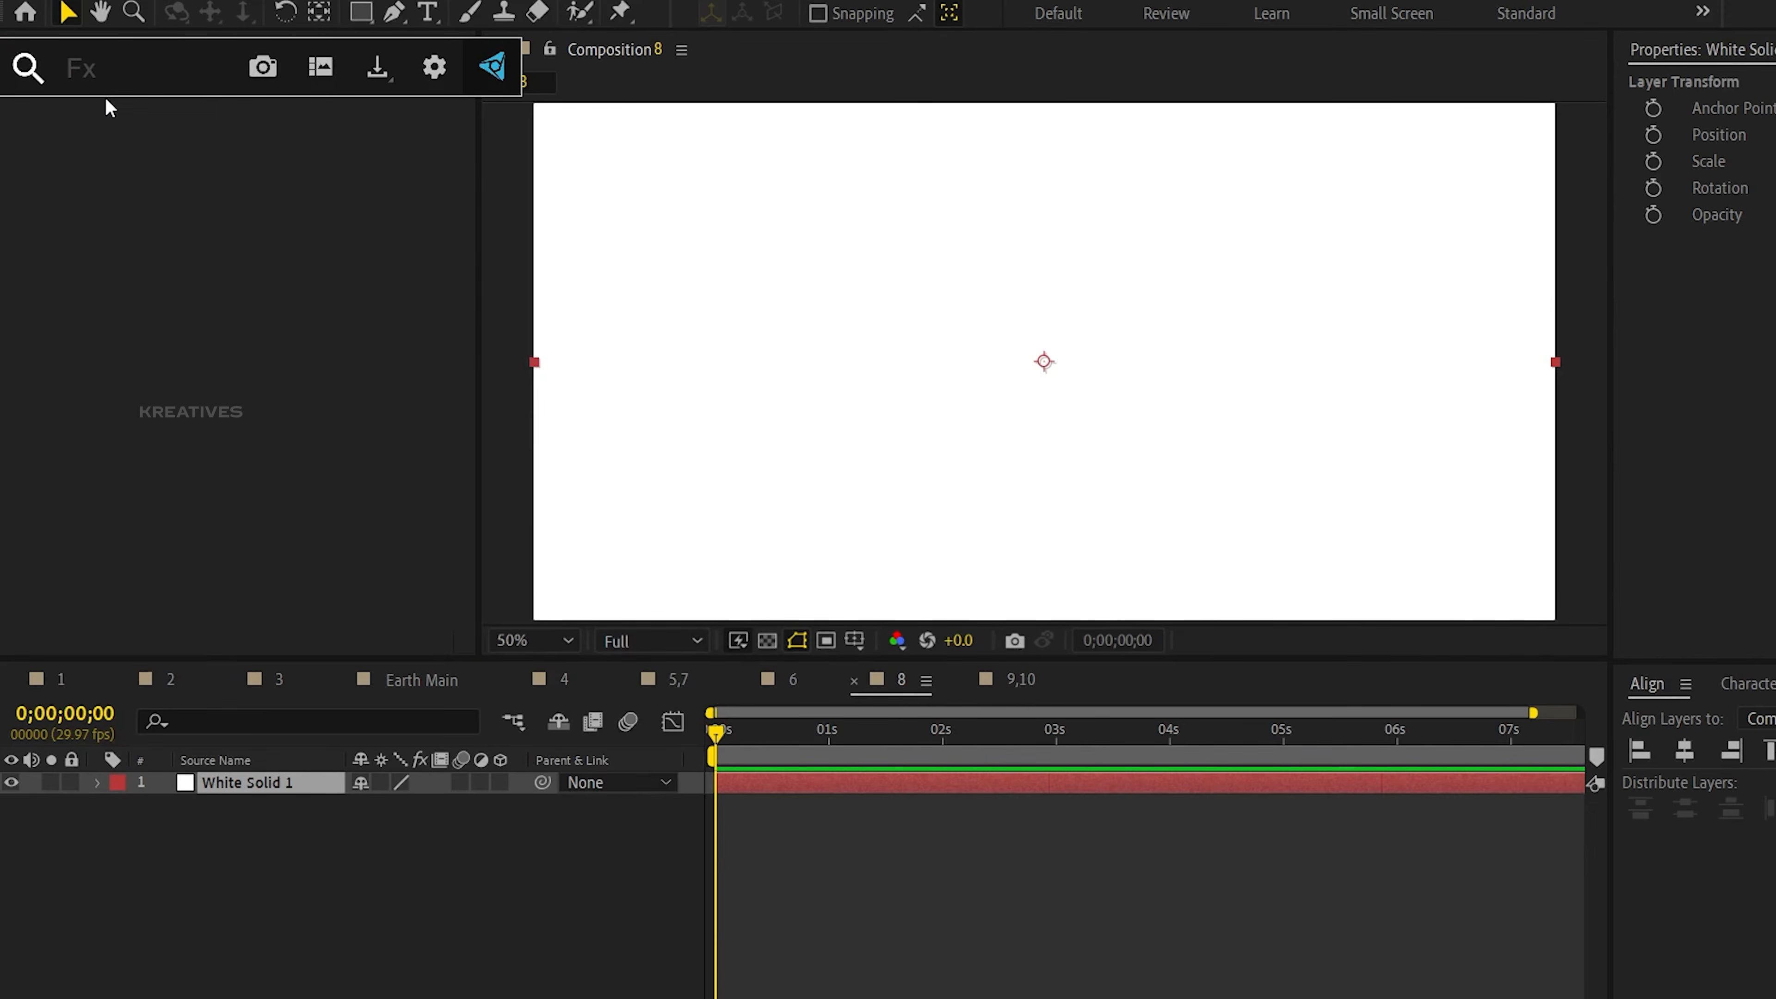
pyautogui.write('free')
pyautogui.press('Return')
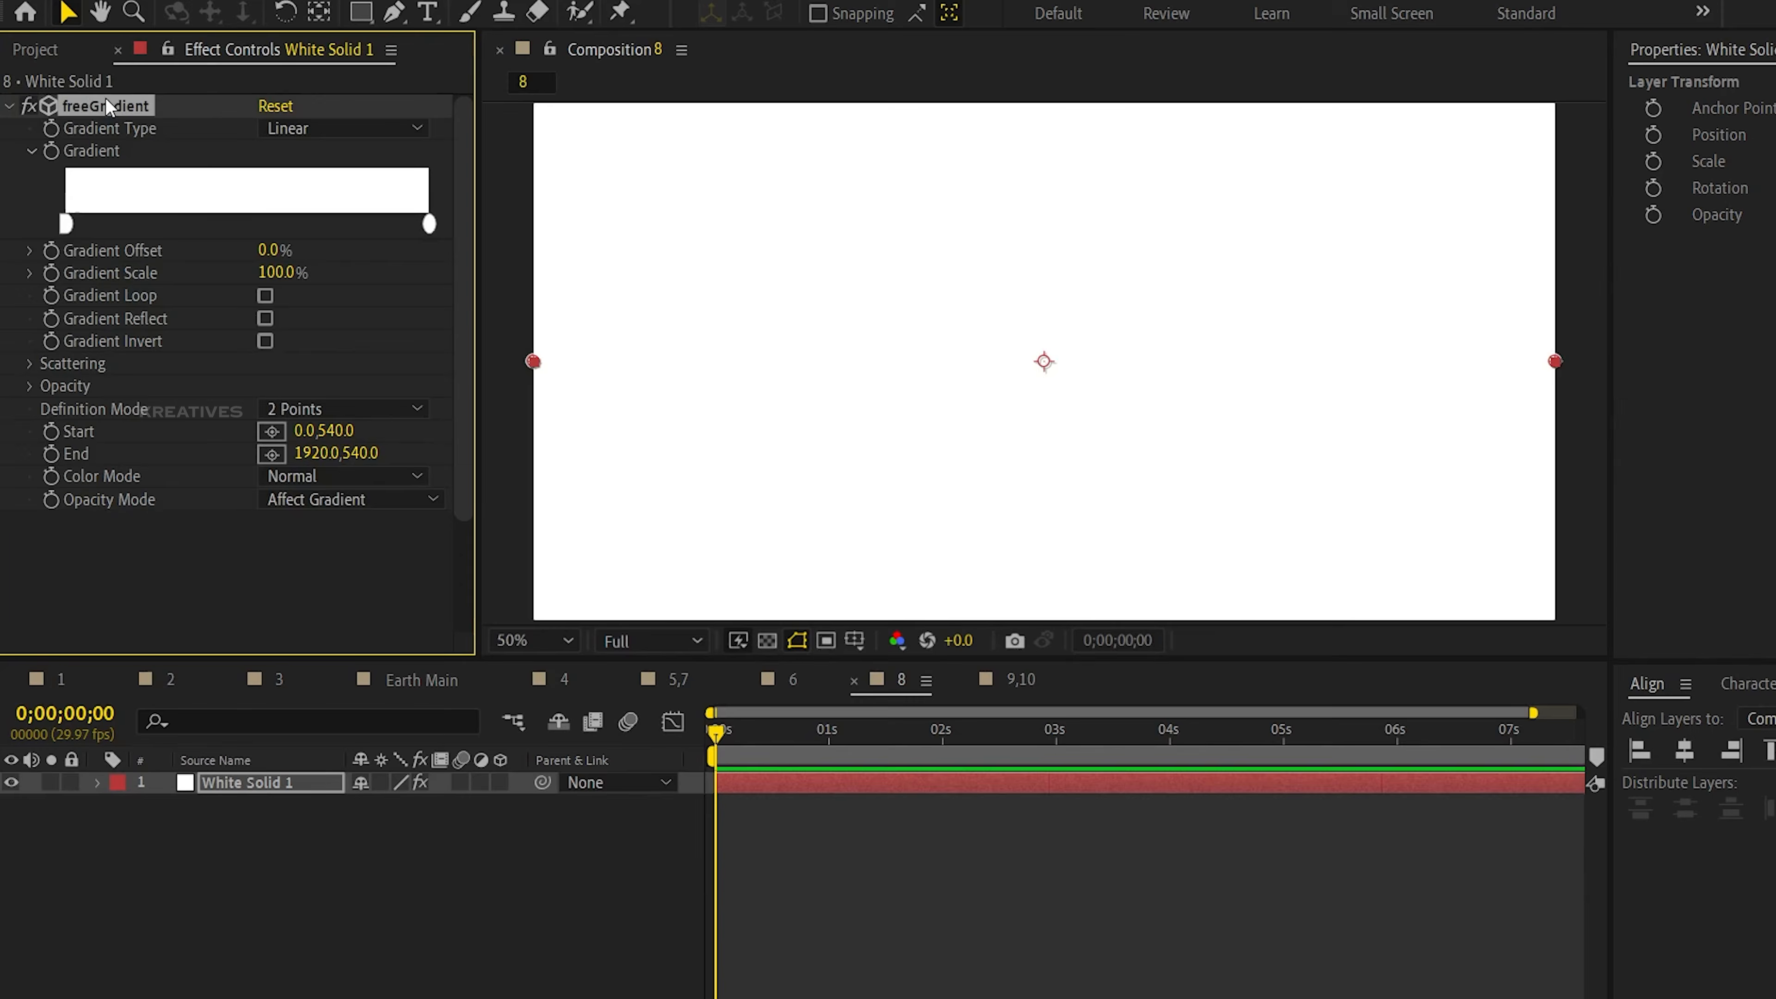
# Recolor freeGradient's color stops, using turquoise for the first and FFD400 for another, and reposition a stop along the gradient.
pyautogui.click(66, 224)
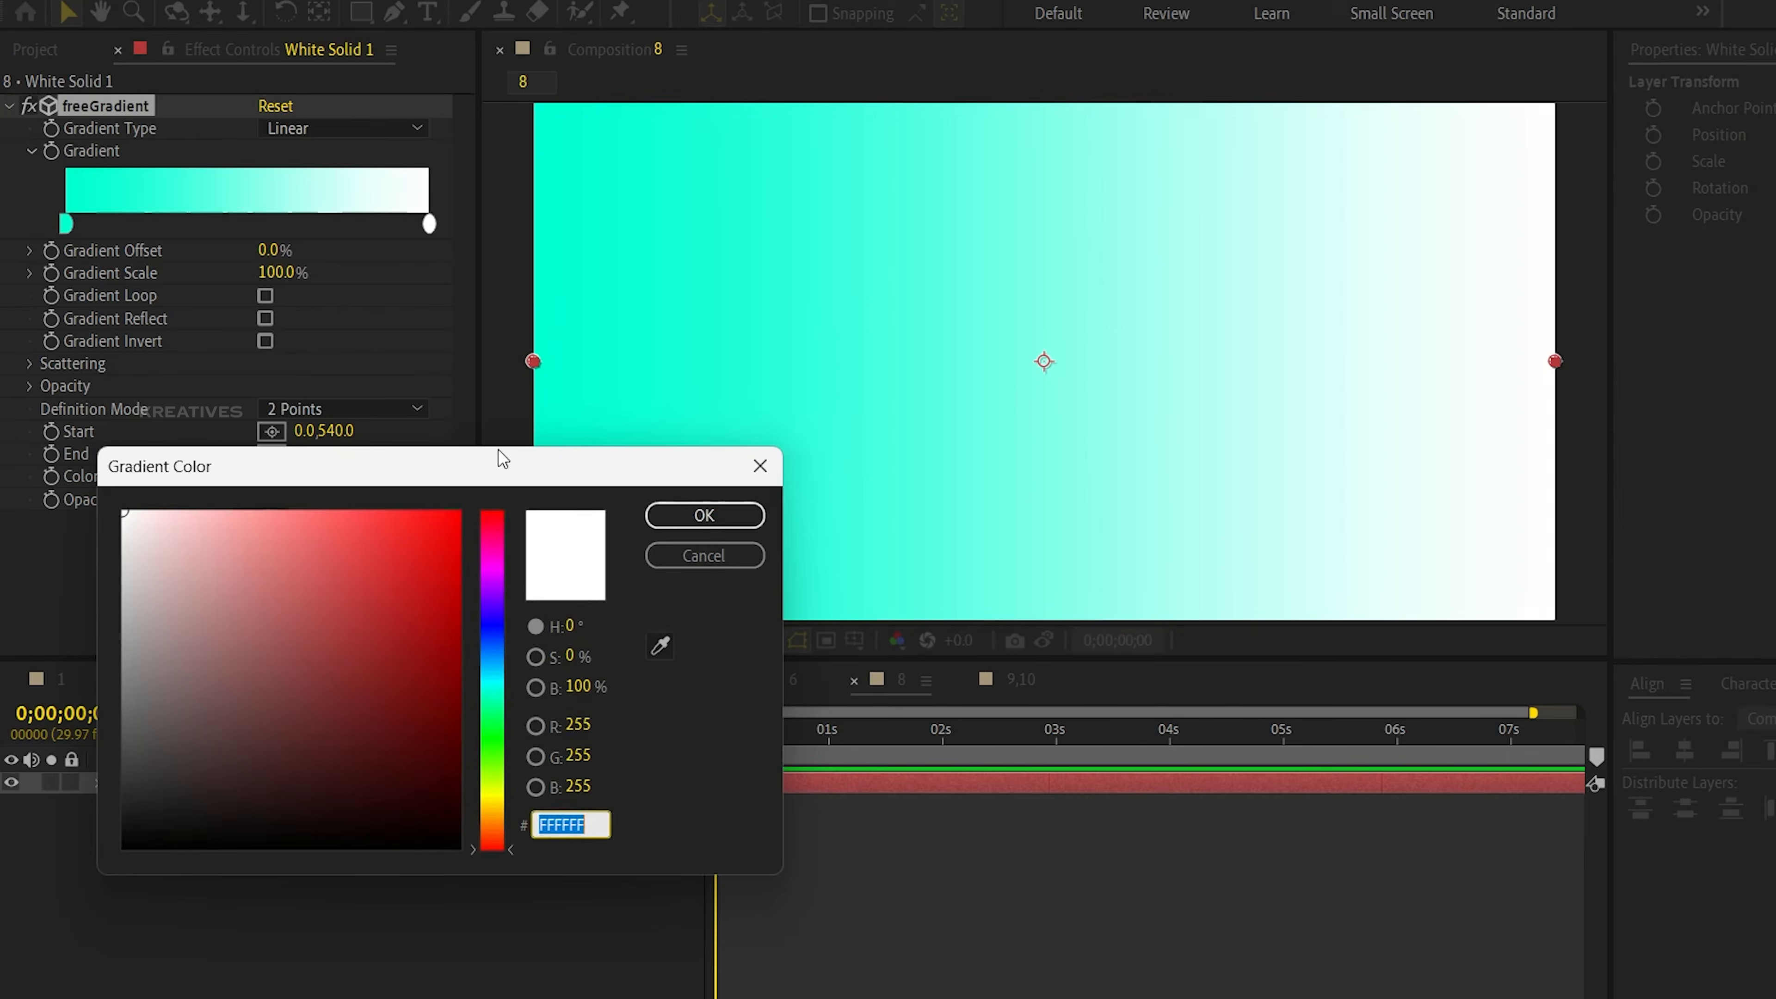
pyautogui.write('FFD400')
pyautogui.click(682, 518)
pyautogui.moveTo(429, 224); pyautogui.dragTo(264, 251)
pyautogui.doubleClick(427, 224)
pyautogui.click(122, 511)
pyautogui.click(703, 515)
# Adjust freeGradient's scale and scattering, and move its start and end points so the gradient runs diagonally.
pyautogui.moveTo(283, 272)
pyautogui.mouseDown()
pyautogui.moveTo(355, 267)
pyautogui.moveTo(294, 270)
pyautogui.mouseUp()
pyautogui.click(29, 363)
pyautogui.moveTo(274, 385); pyautogui.dragTo(360, 384)
pyautogui.click(29, 431)
pyautogui.moveTo(273, 477); pyautogui.dragTo(319, 477)
pyautogui.moveTo(276, 498); pyautogui.dragTo(280, 498)
pyautogui.moveTo(532, 361); pyautogui.dragTo(611, 241)
pyautogui.moveTo(1555, 362); pyautogui.dragTo(1299, 548)
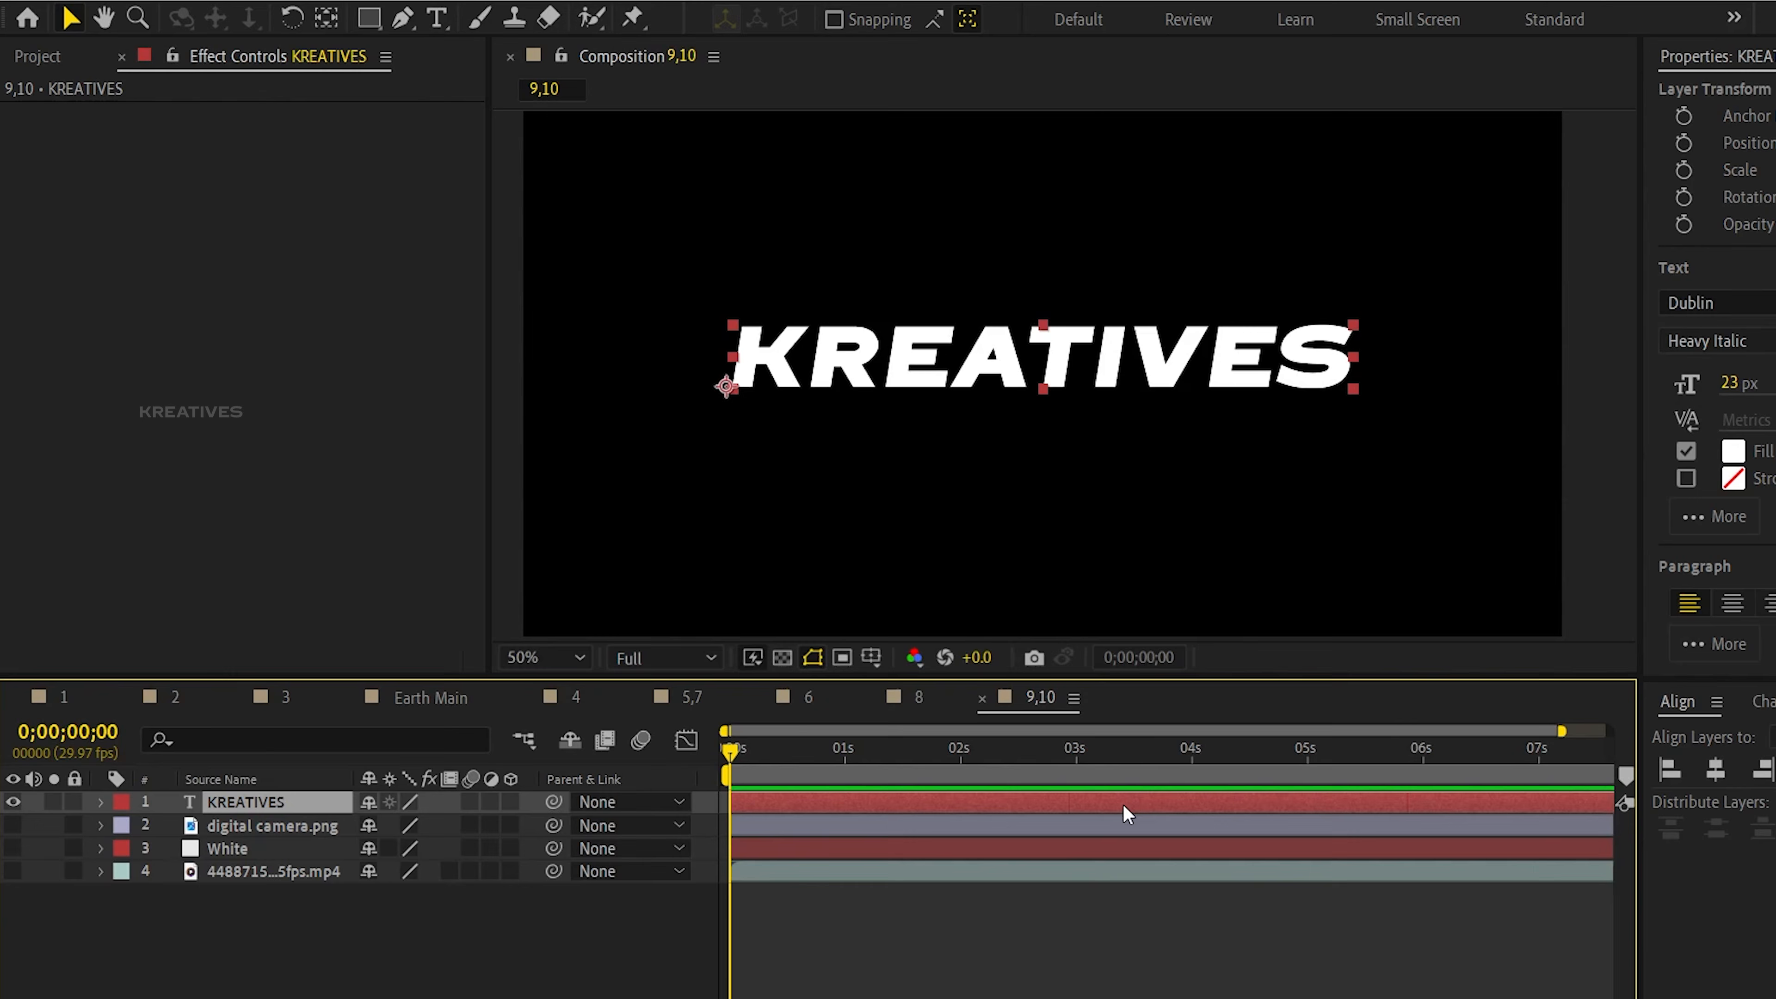
# Try the VR Chromatic Aberrations effect on the KREATIVES text layer and delete it.
pyautogui.hotkey('ctrl', 'space')
pyautogui.write('chr')
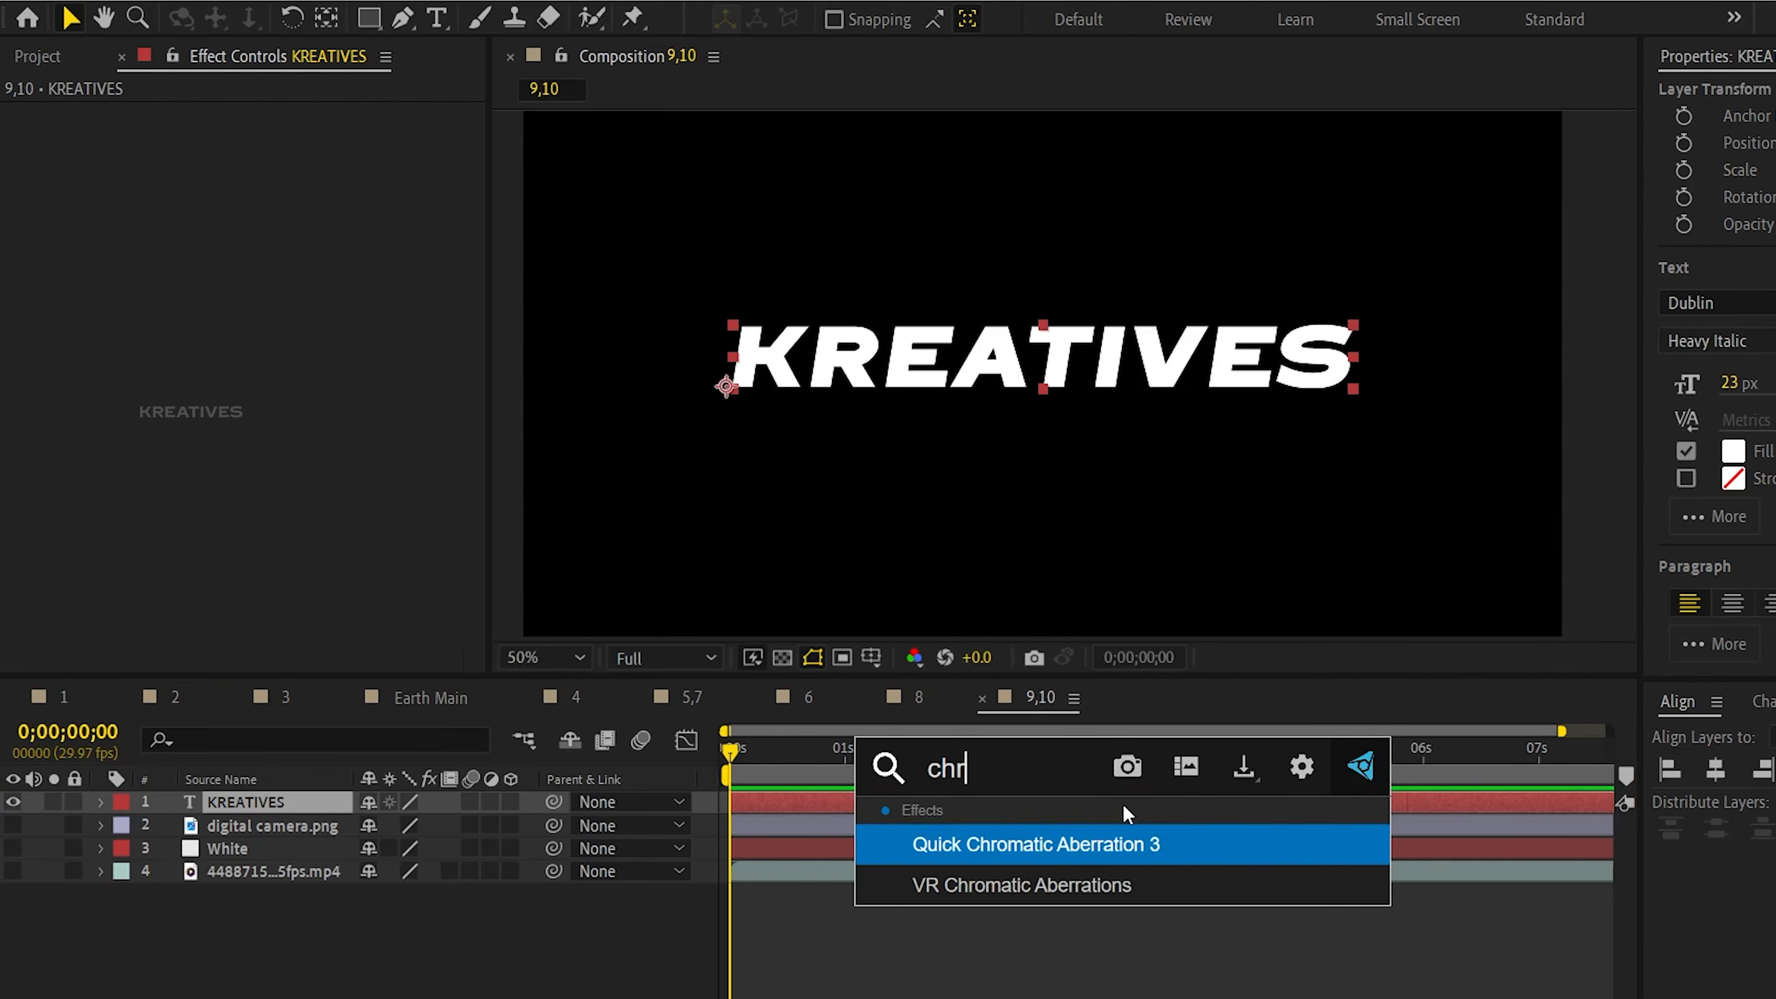
pyautogui.press('Down')
pyautogui.press('Return')
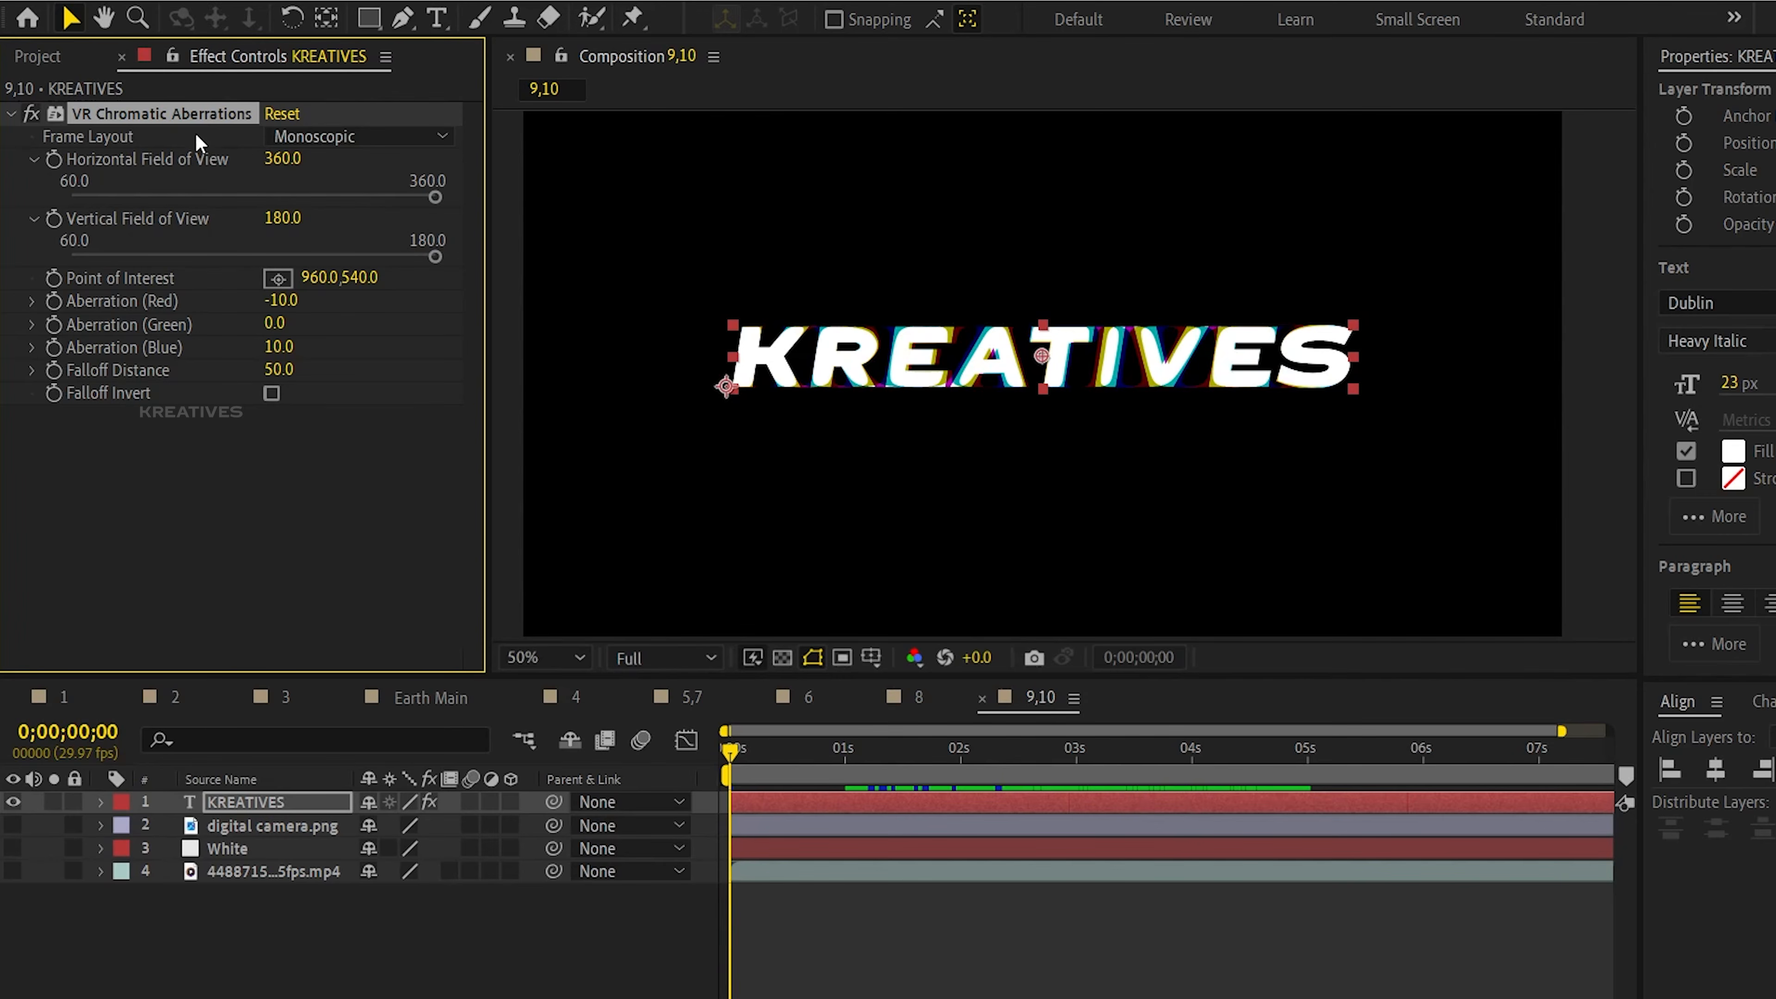
pyautogui.press('Delete')
# Apply Quick Chromatic Aberration 3 to the KREATIVES text layer and inspect the letter edges up close.
pyautogui.hotkey('ctrl', 'space')
pyautogui.write('quick')
pyautogui.press('Return')
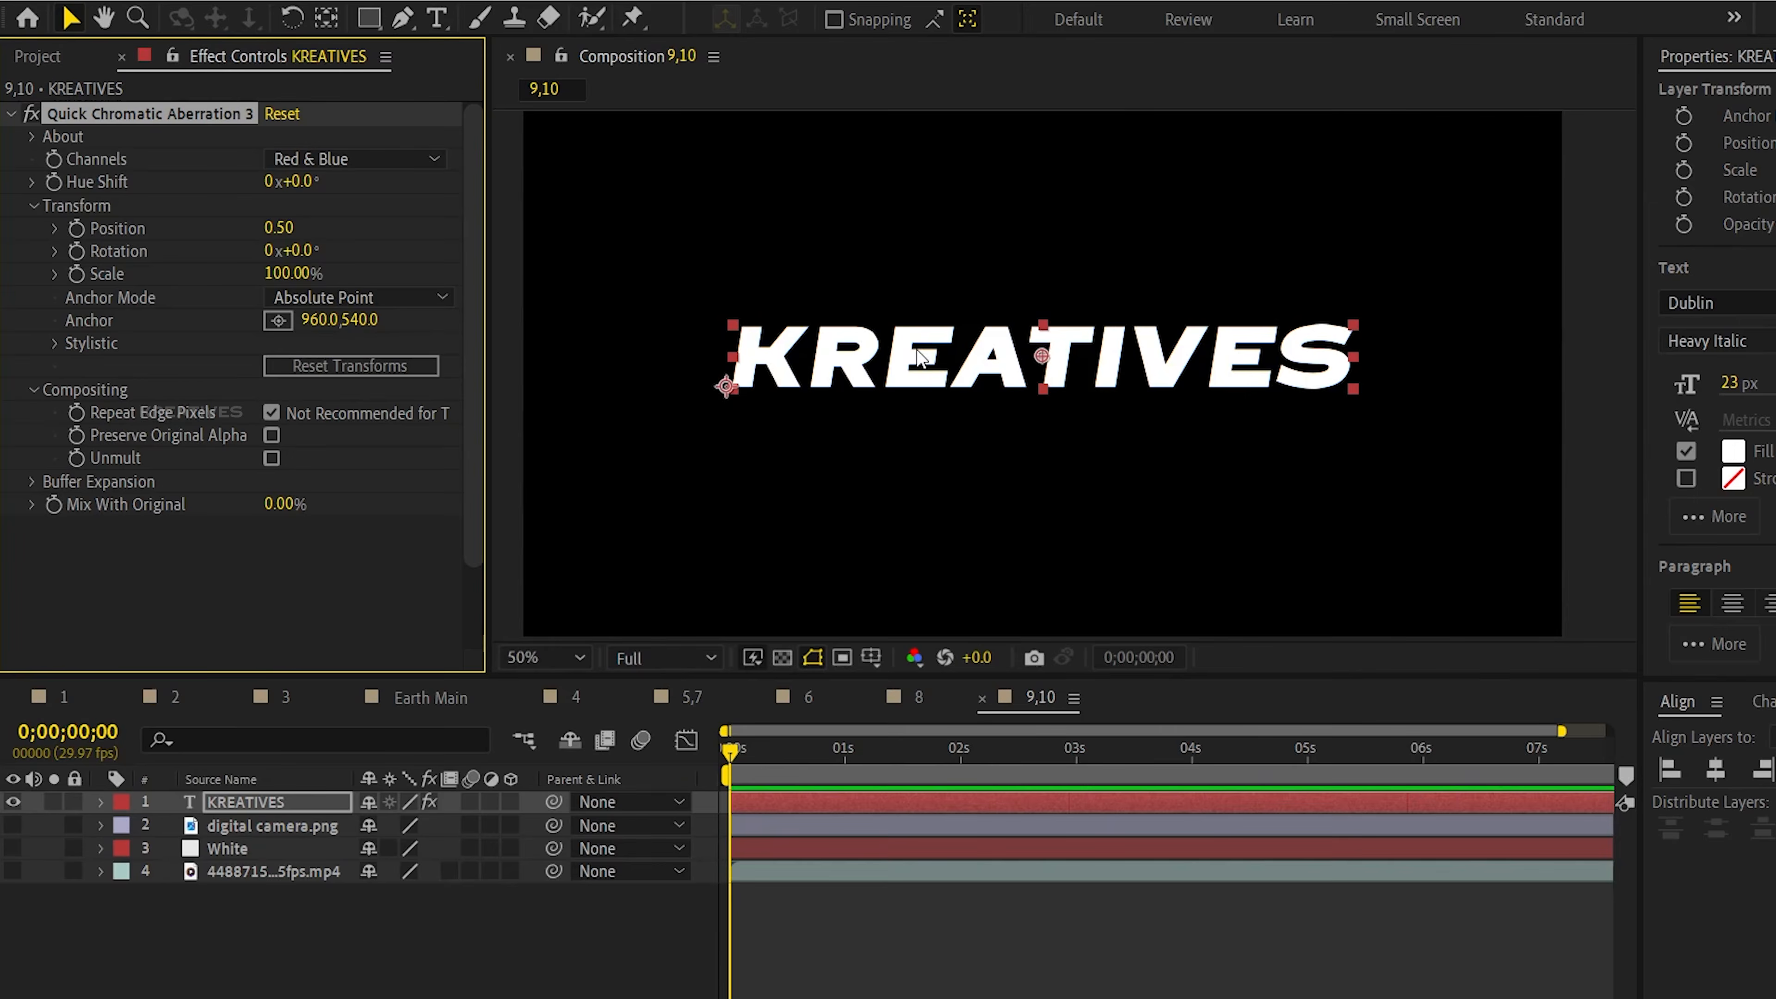
pyautogui.scroll(7, 917, 357)
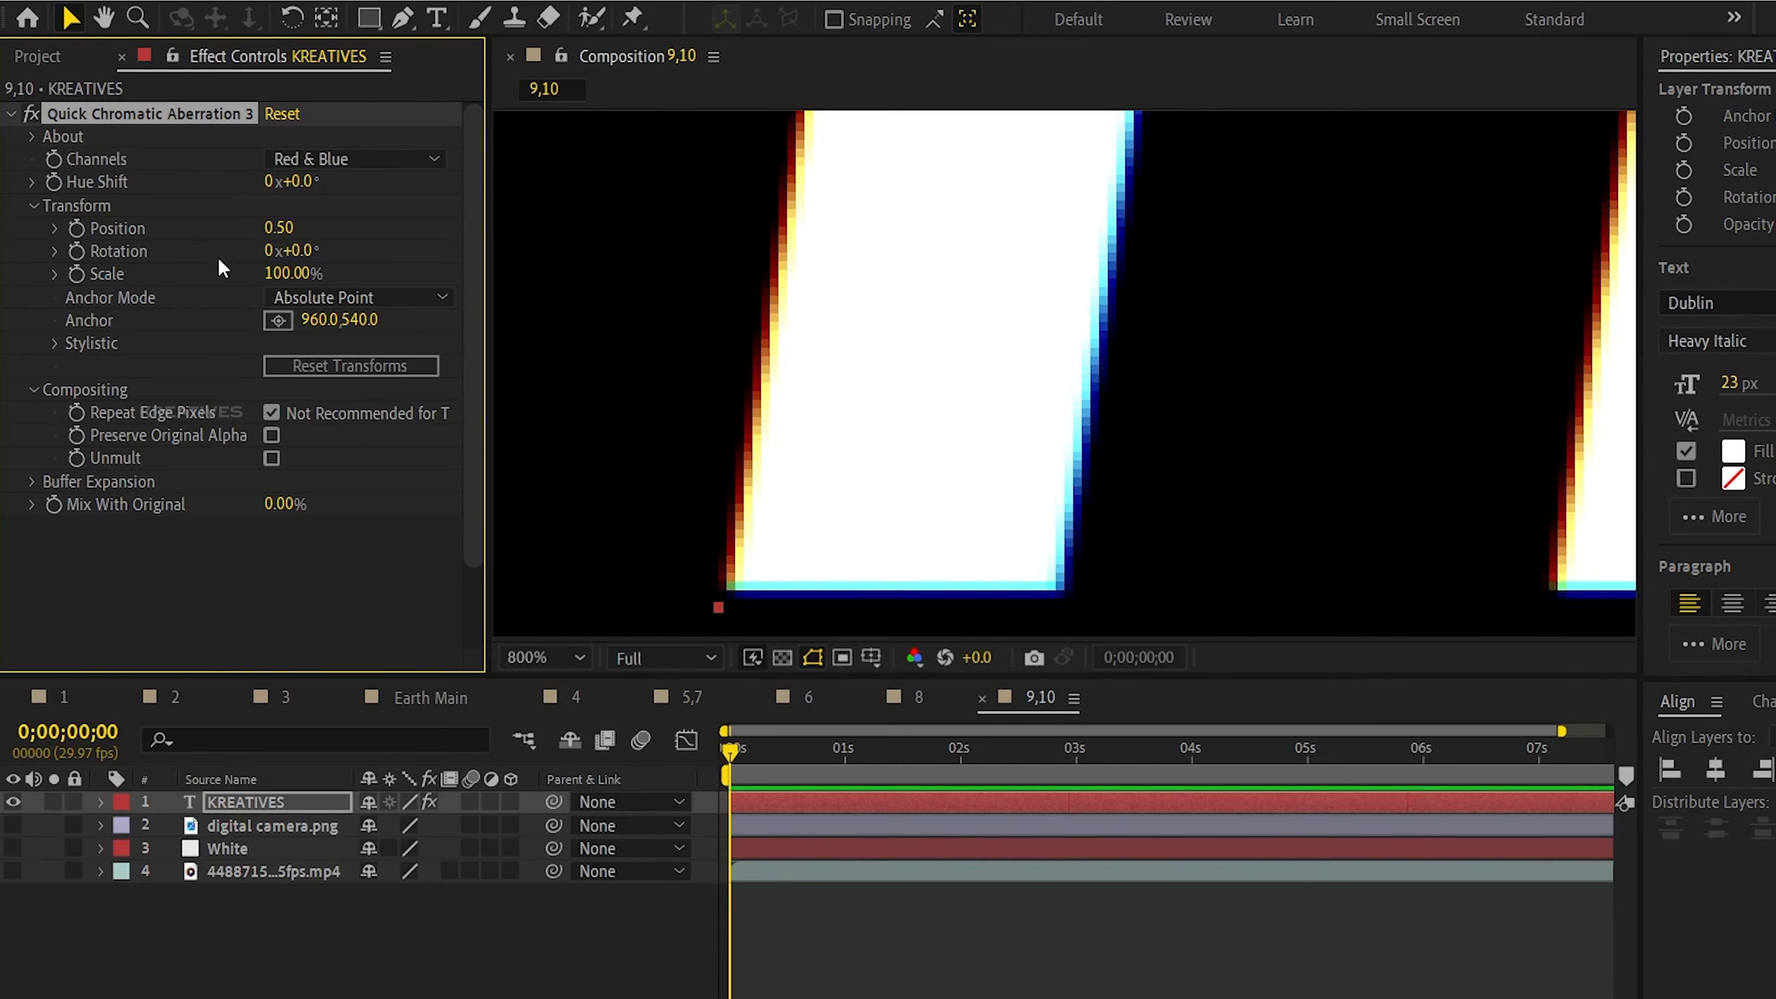
# Set the text's Quick Chromatic Aberration 3 Scale to 100.5% and compare the text with and without the effect.
pyautogui.click(283, 271)
pyautogui.write('100.5')
pyautogui.press('Return')
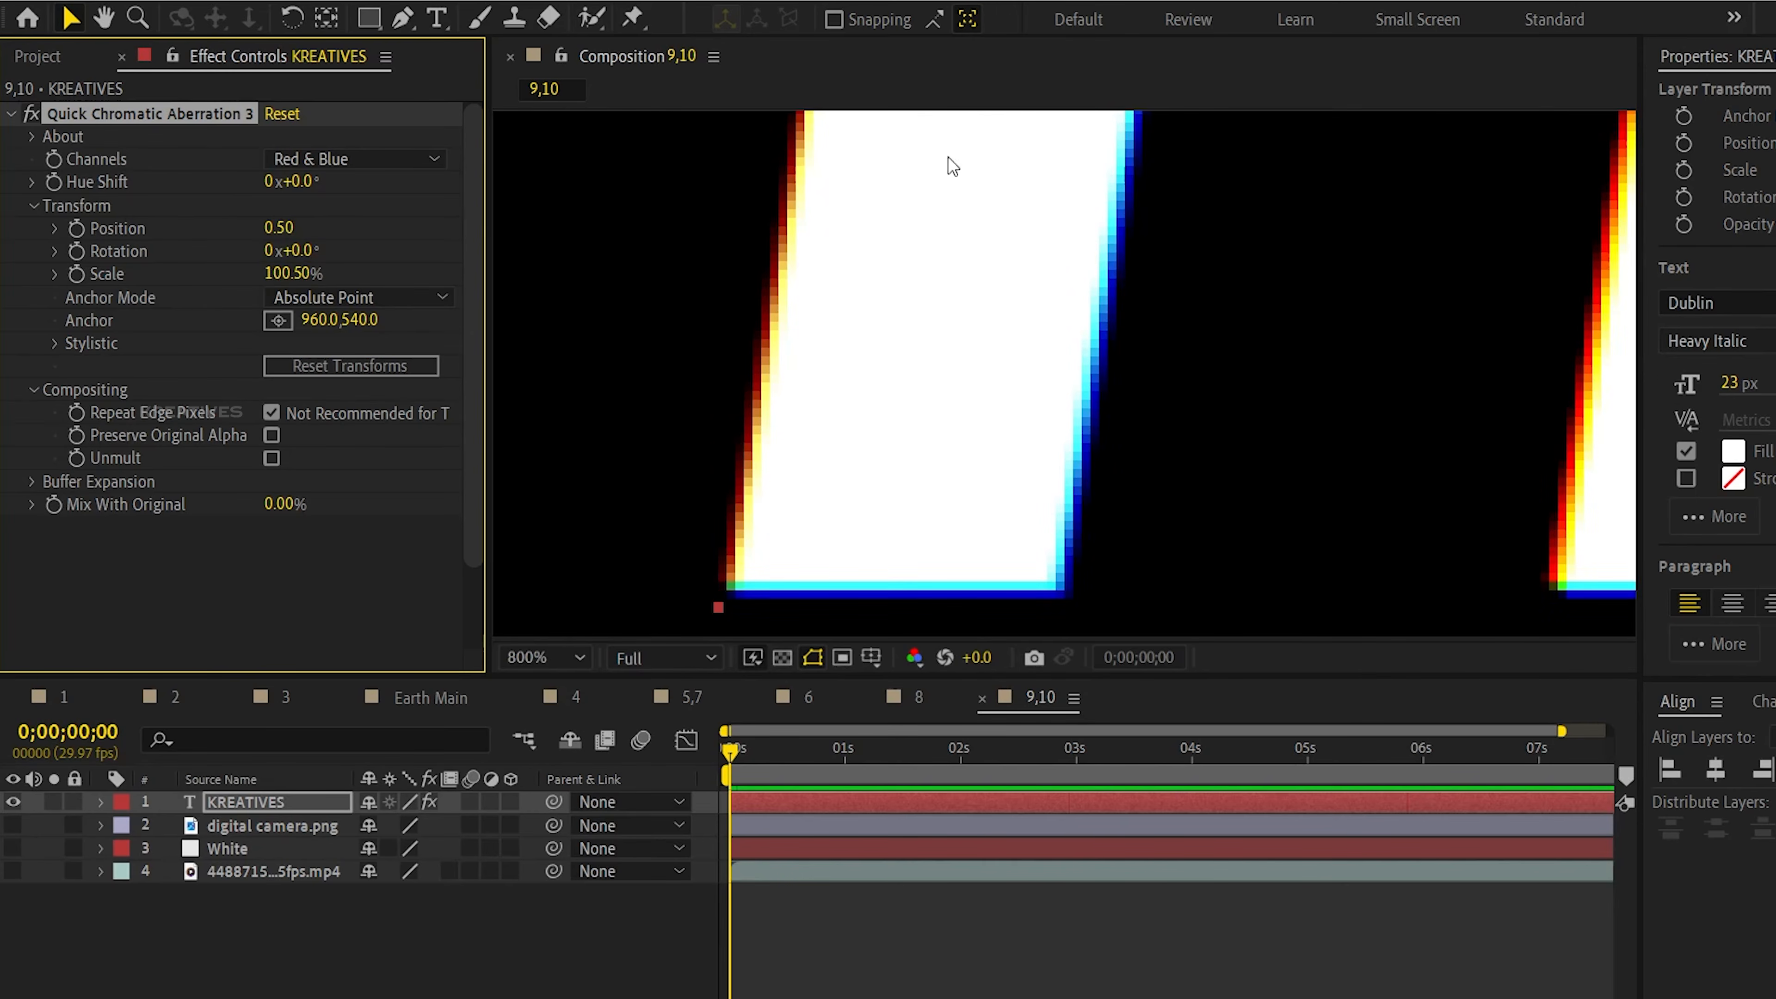
pyautogui.scroll(-5, 1098, 185)
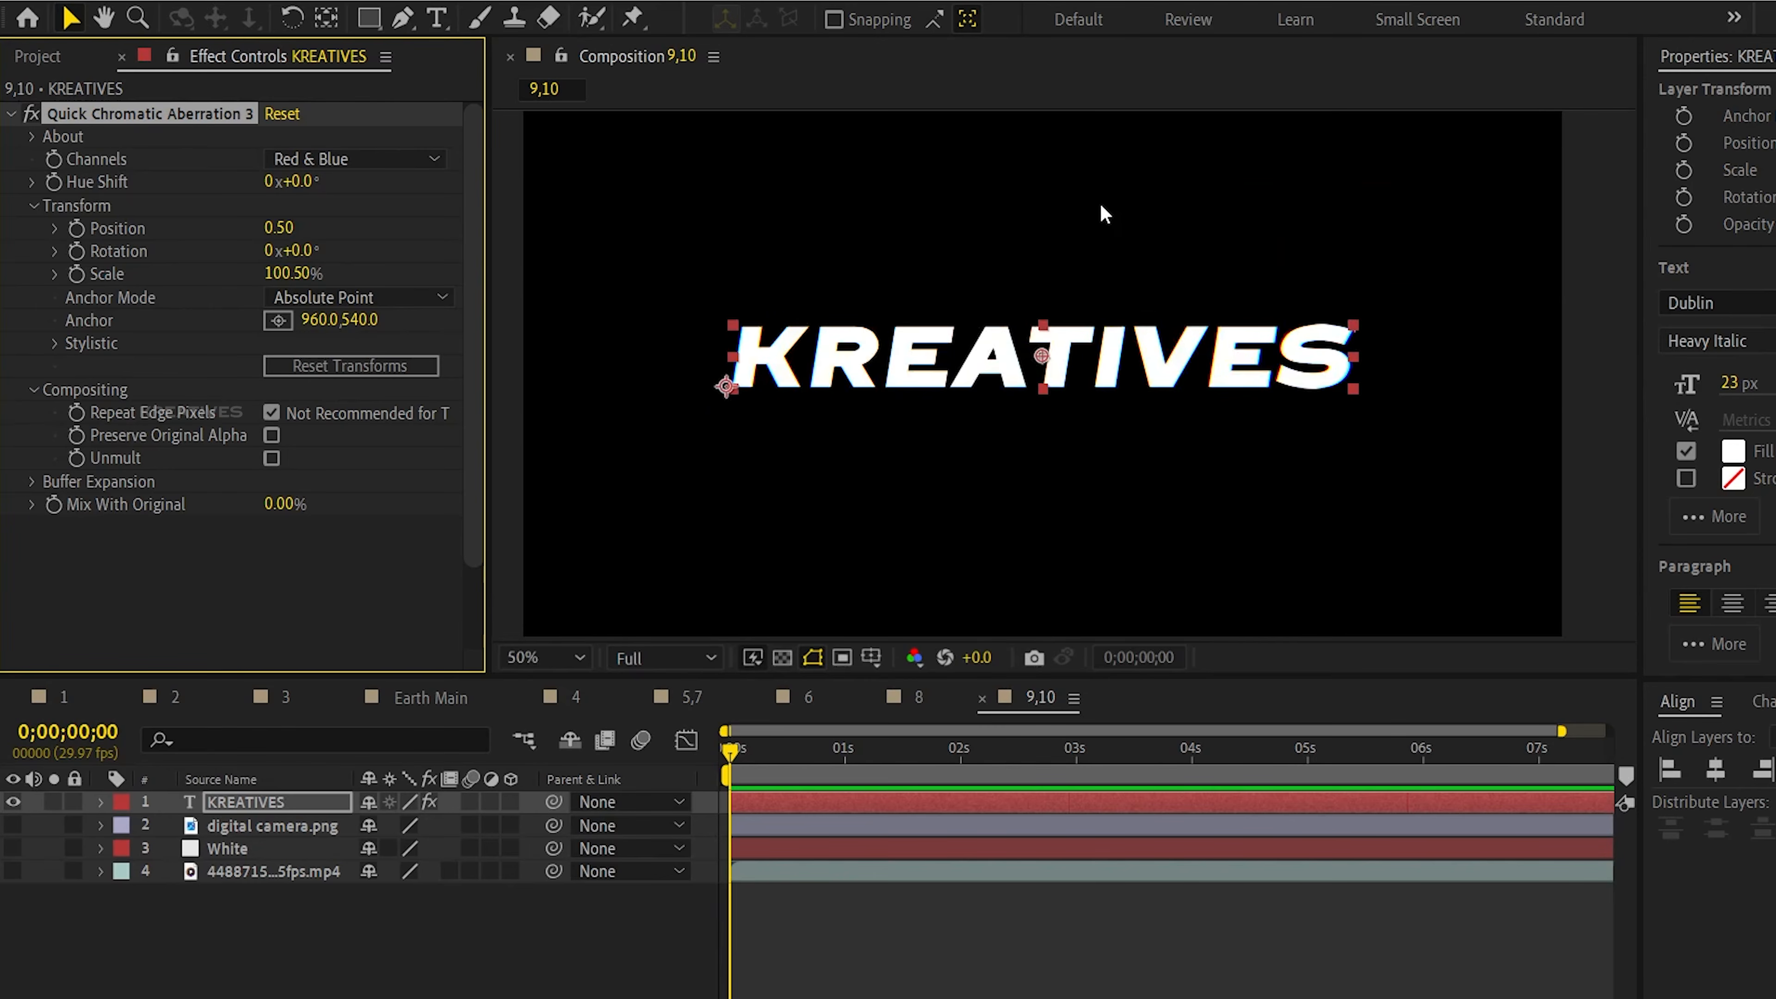
pyautogui.click(32, 114)
# Show the 4488715 mp4 clip instead of the KREATIVES text and apply Quick Chromatic Aberration 3 to the clip.
pyautogui.click(14, 802)
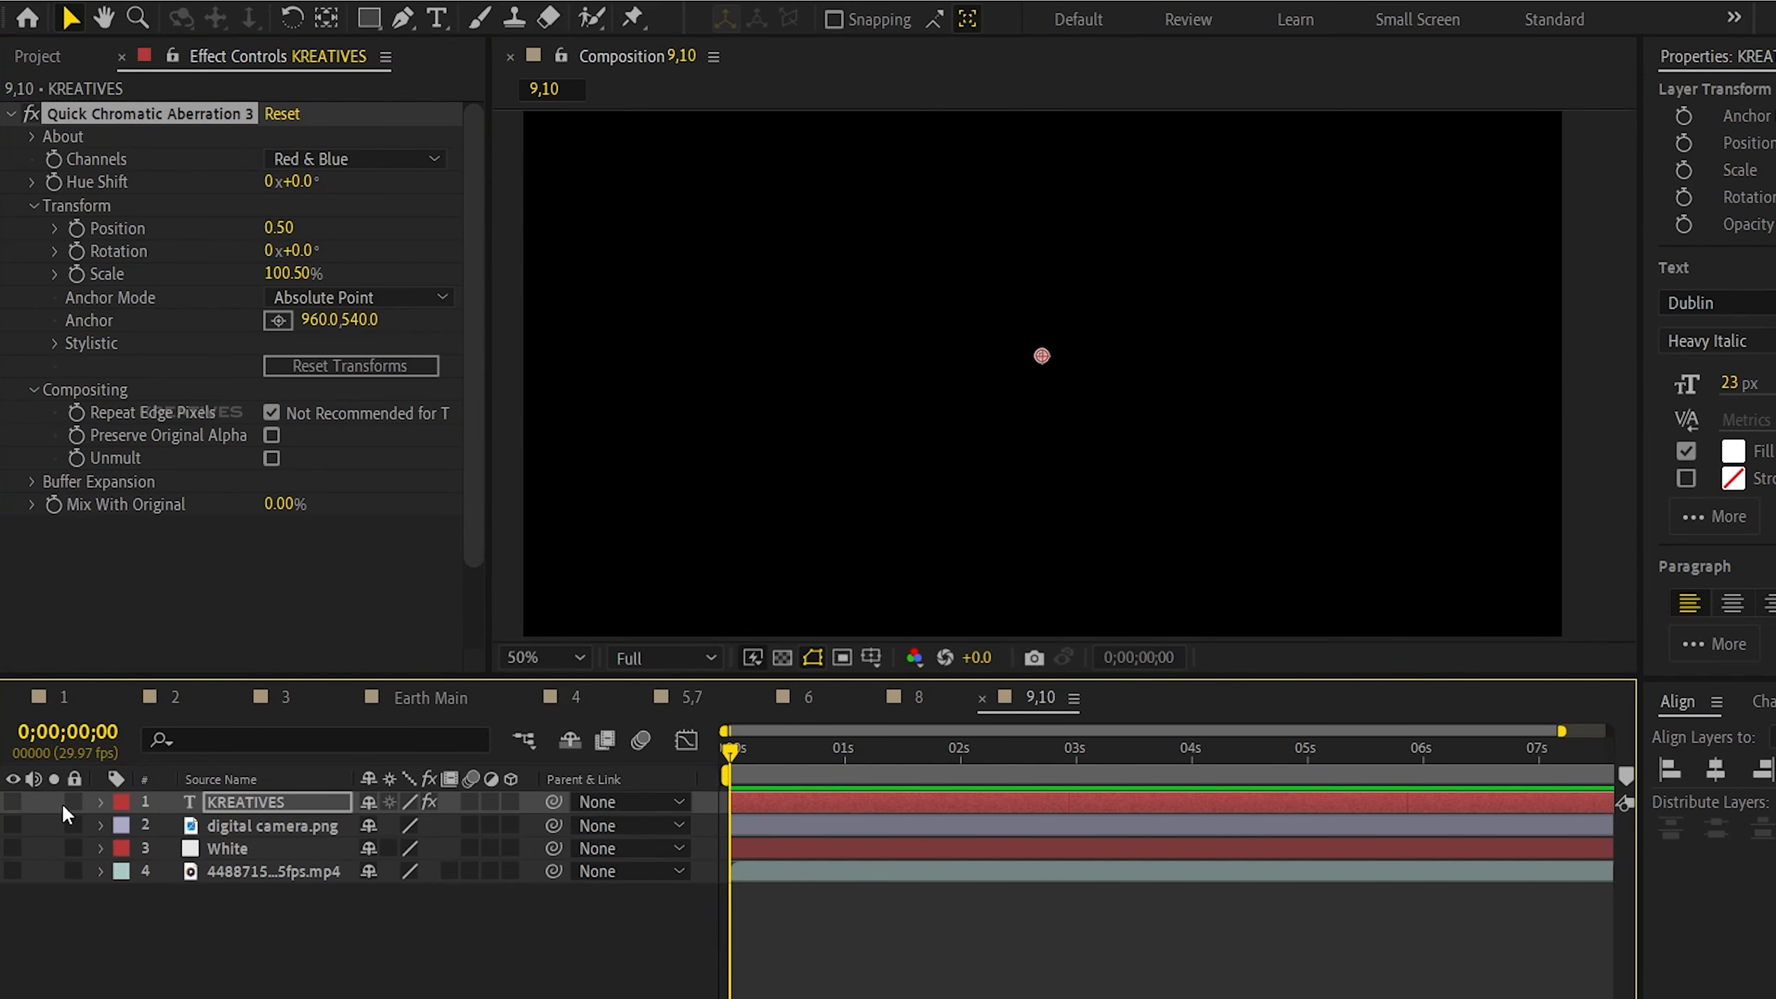
pyautogui.click(13, 871)
pyautogui.click(283, 873)
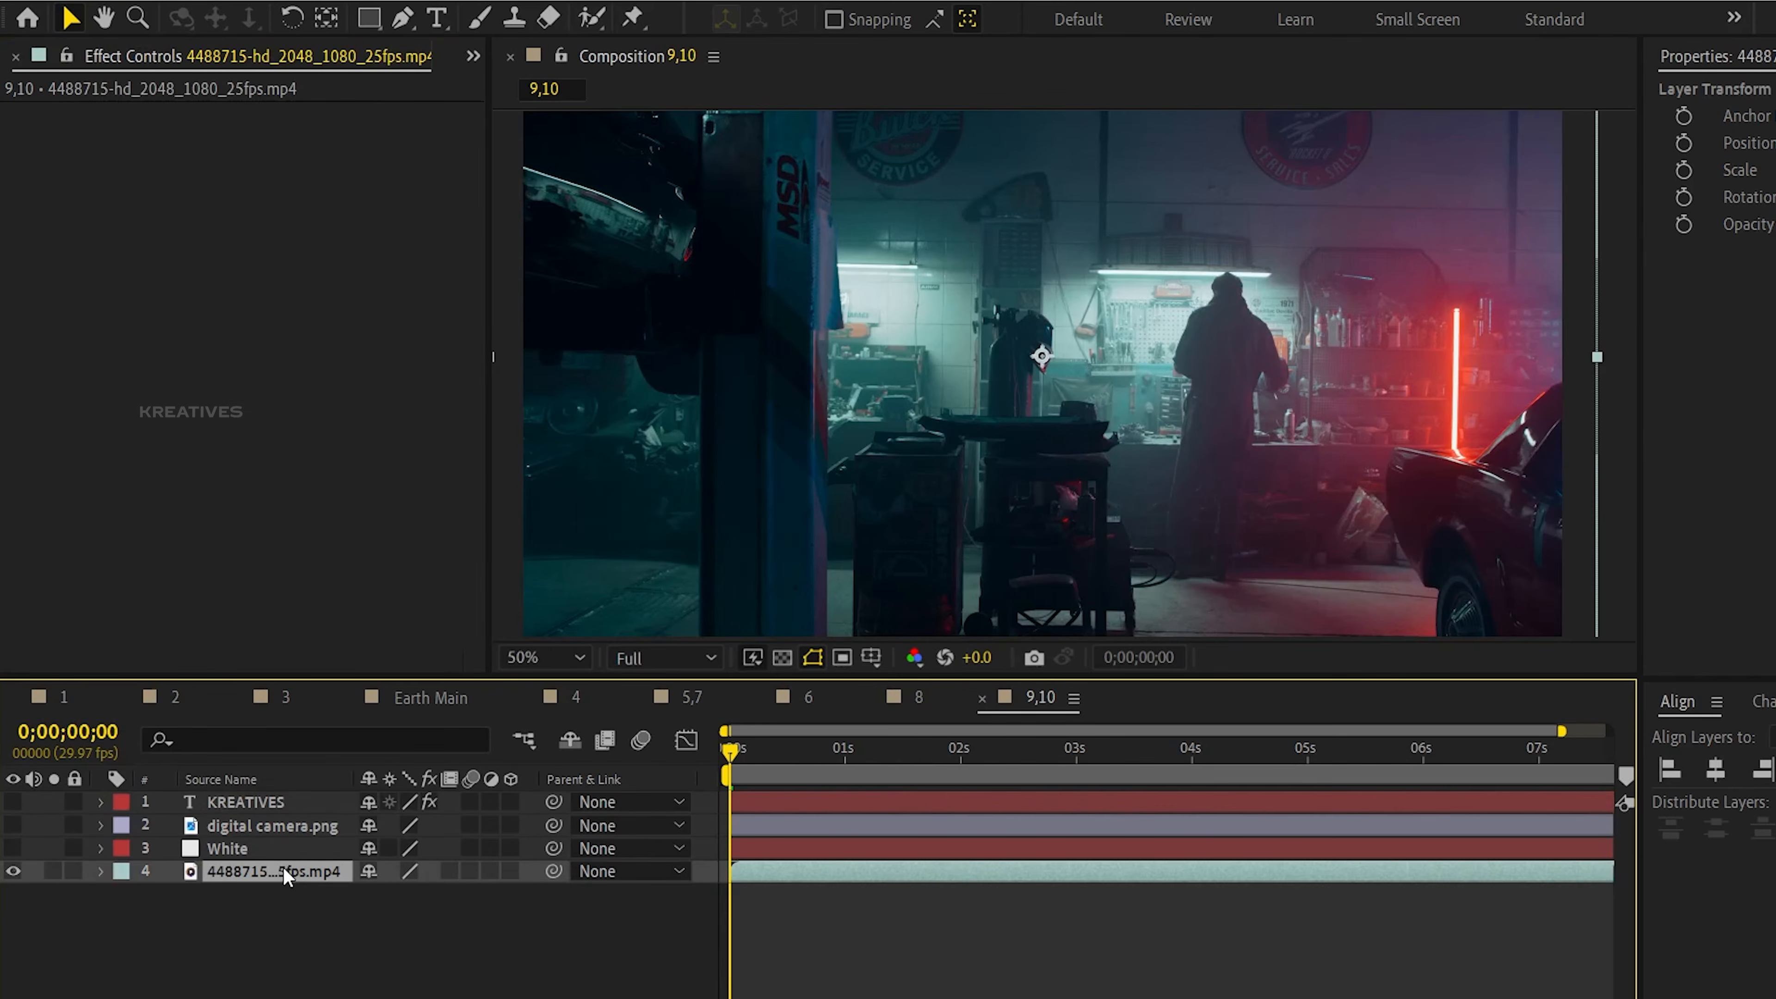
pyautogui.hotkey('ctrl', 'space')
pyautogui.write('quick')
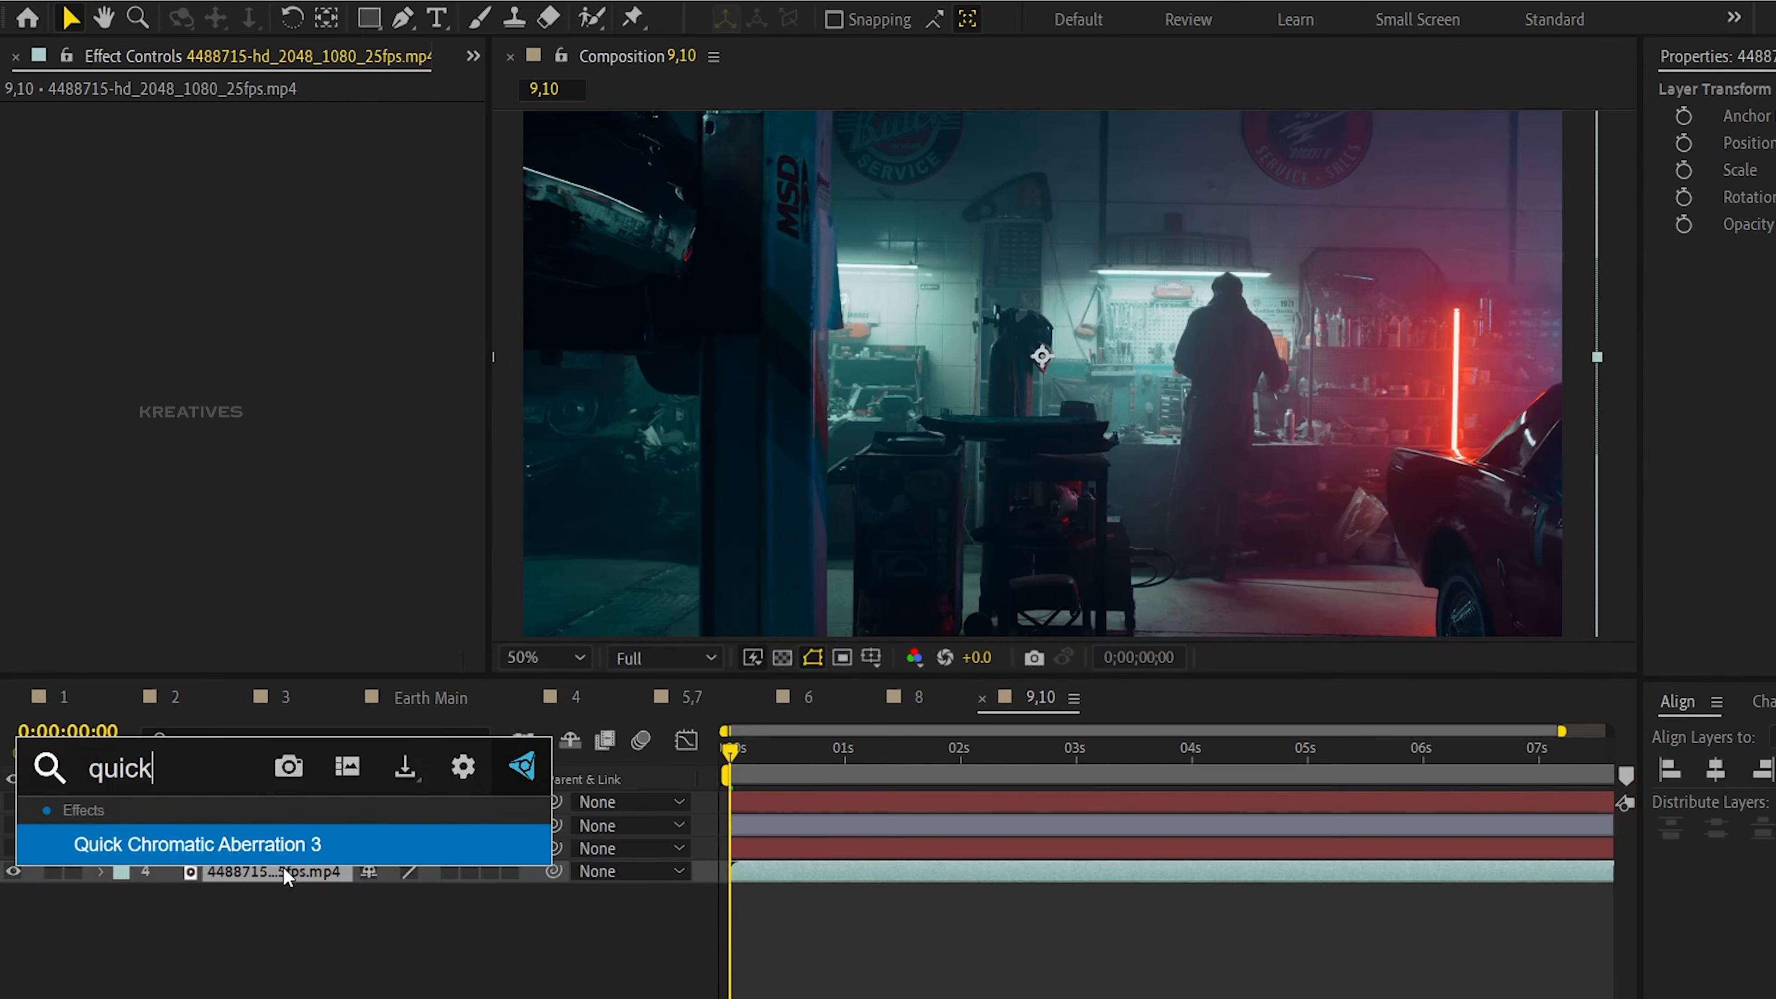
pyautogui.press('Return')
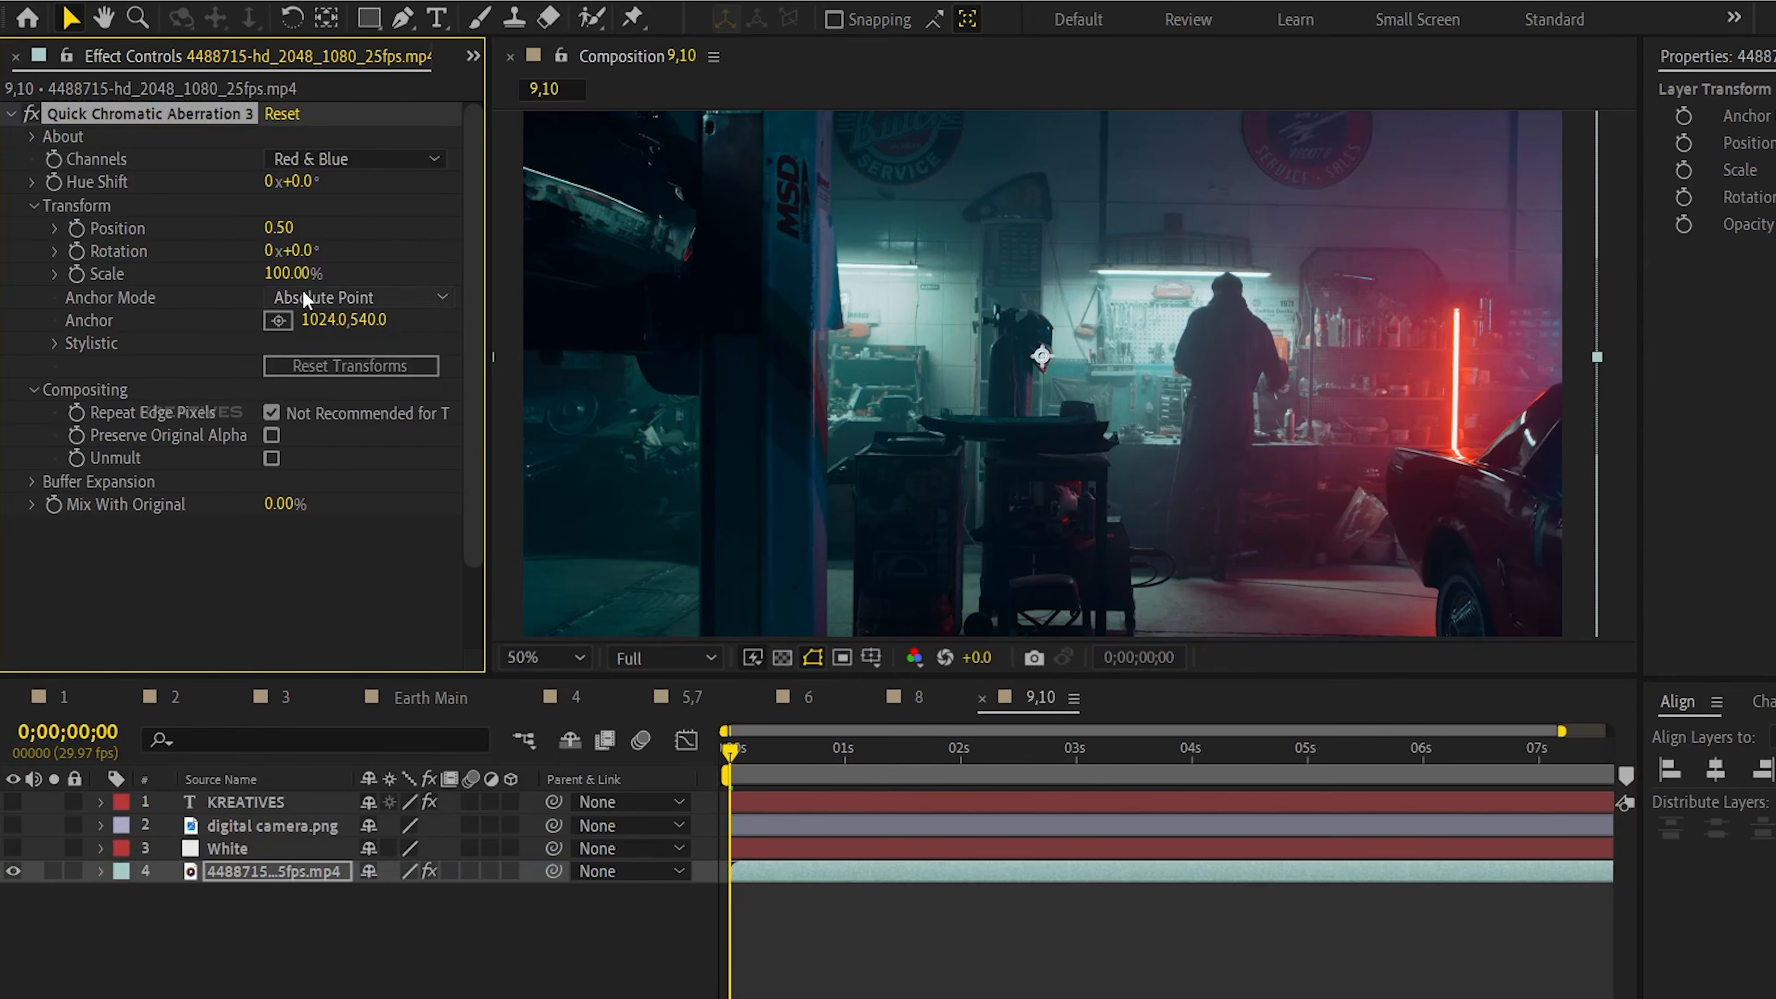
# Set the clip's Quick Chromatic Aberration 3 Scale to 100.5% and inspect the color fringing up close.
pyautogui.click(280, 274)
pyautogui.write('10')
pyautogui.press('Return')
pyautogui.scroll(6, 1129, 314)
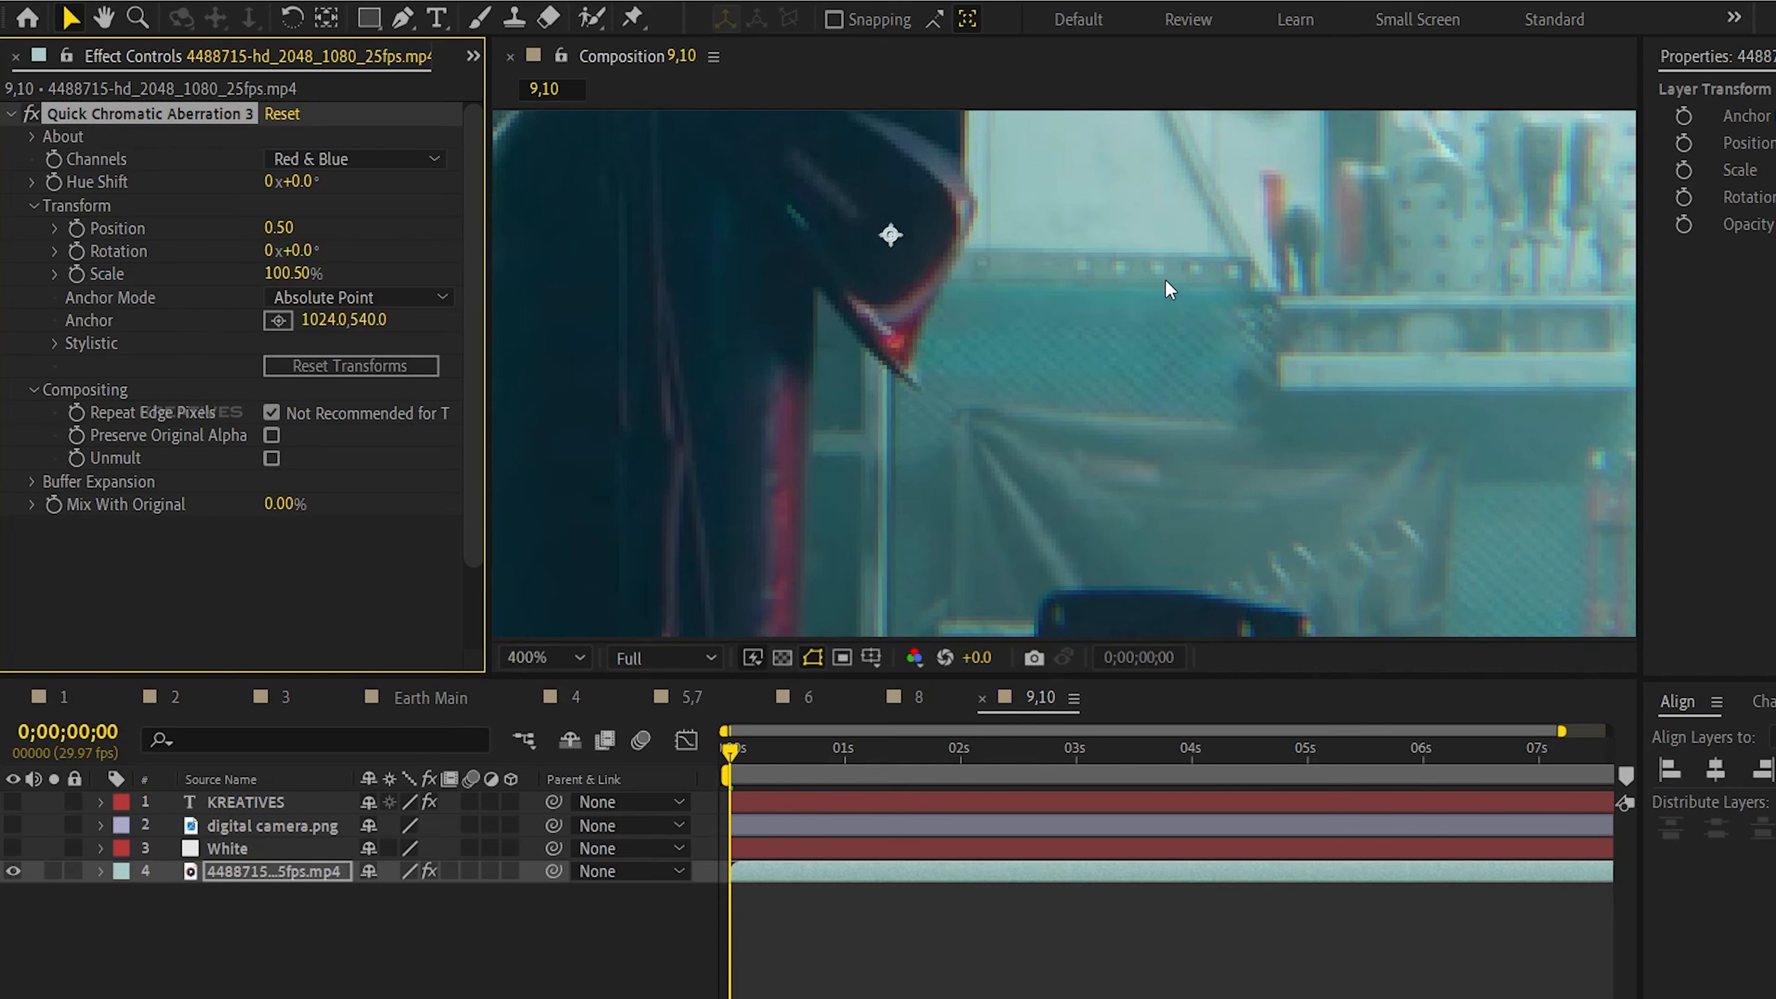
pyautogui.scroll(2, 959, 333)
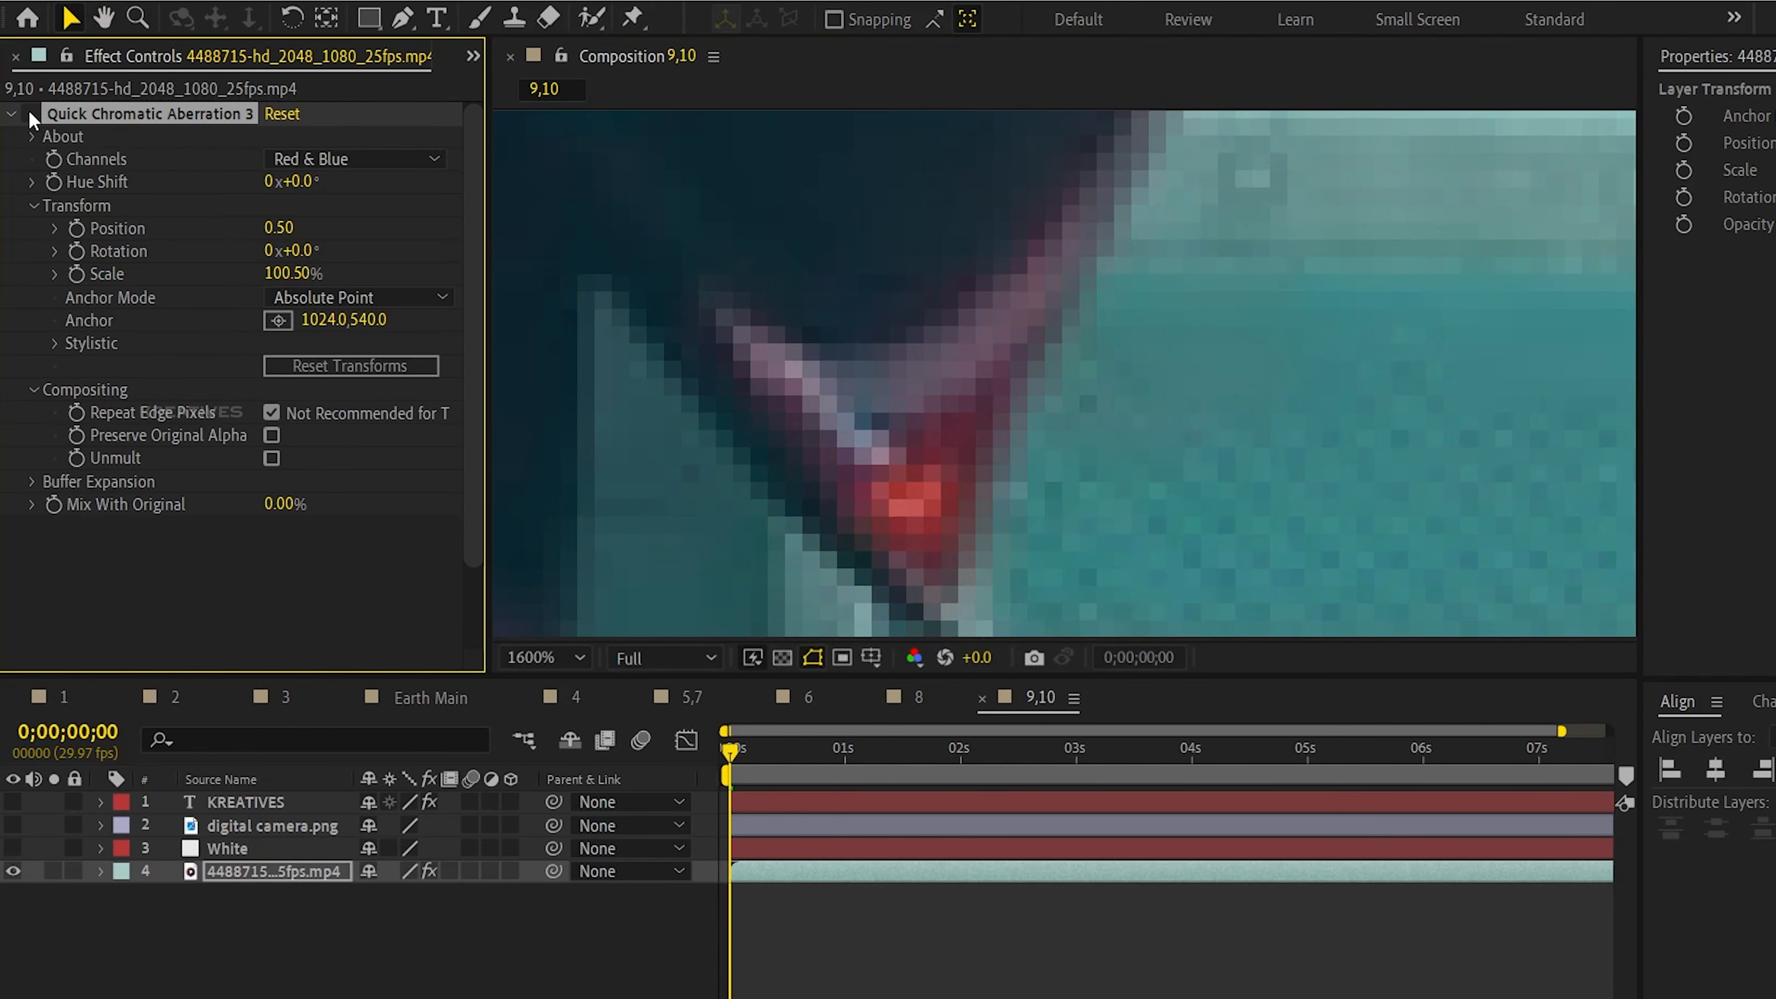
pyautogui.scroll(-5, 964, 280)
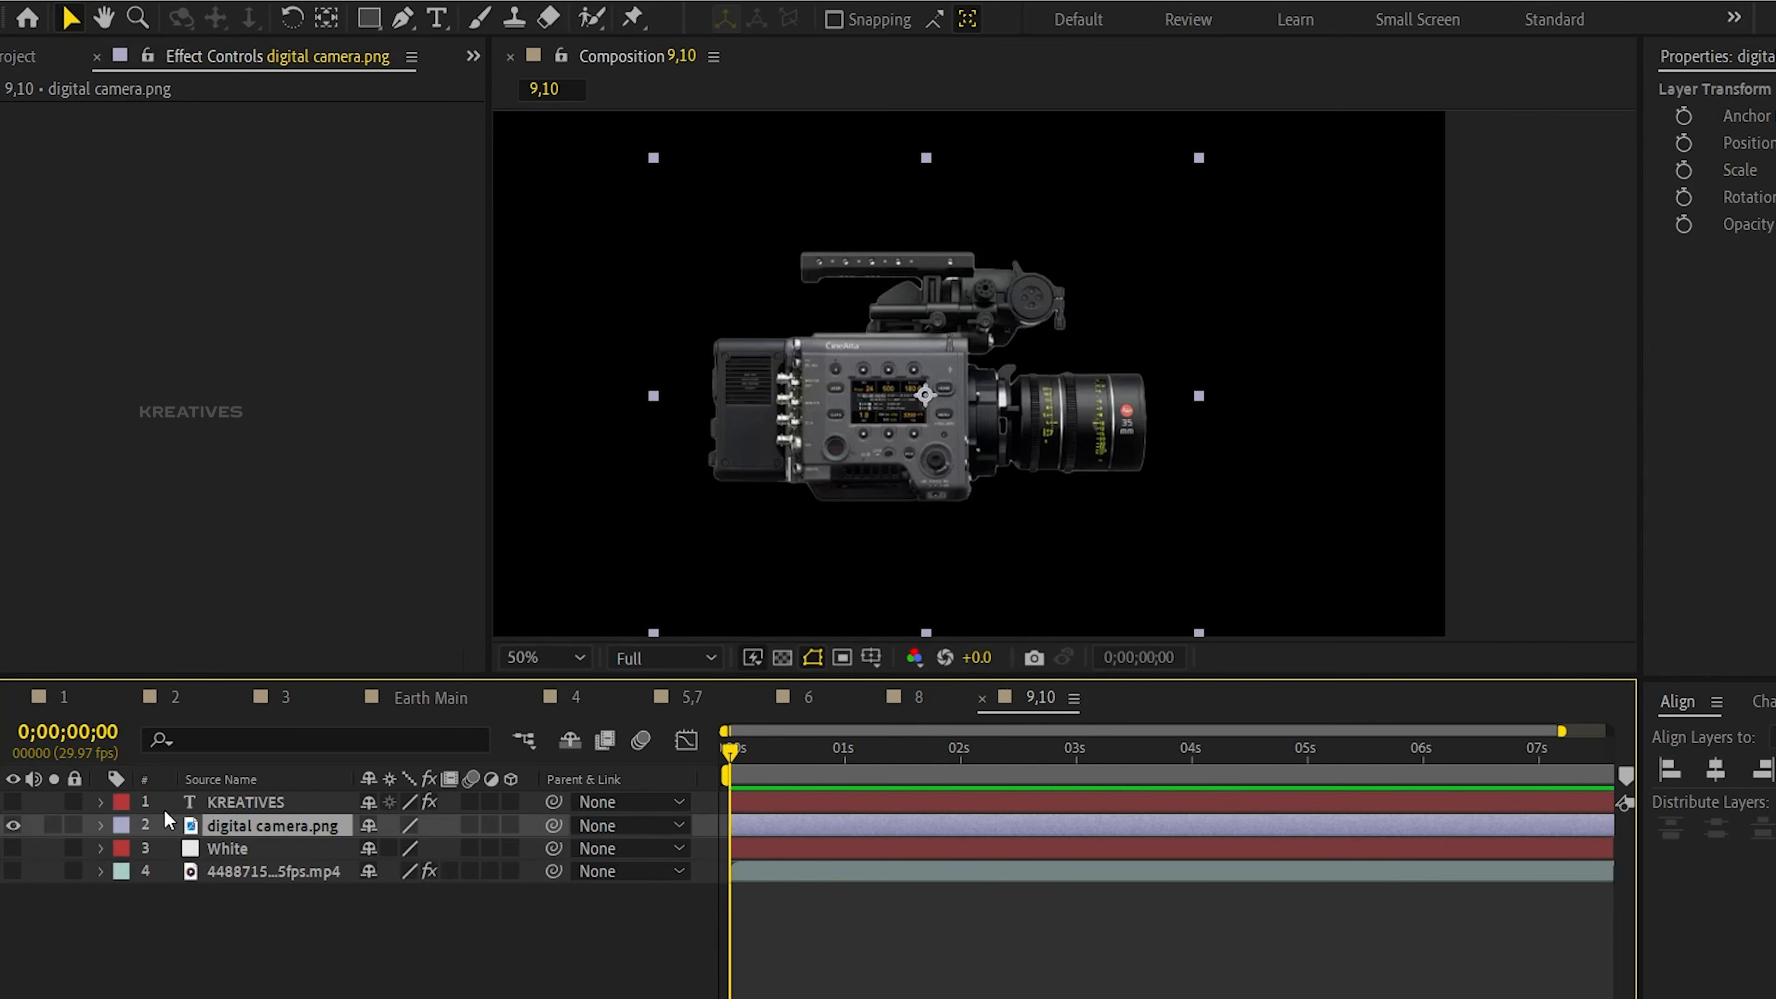
# Show the White layer behind the camera and apply Quick Chromatic Aberration 3 to the digital camera.png layer.
pyautogui.click(19, 849)
pyautogui.hotkey('ctrl', 'space')
pyautogui.write('quick')
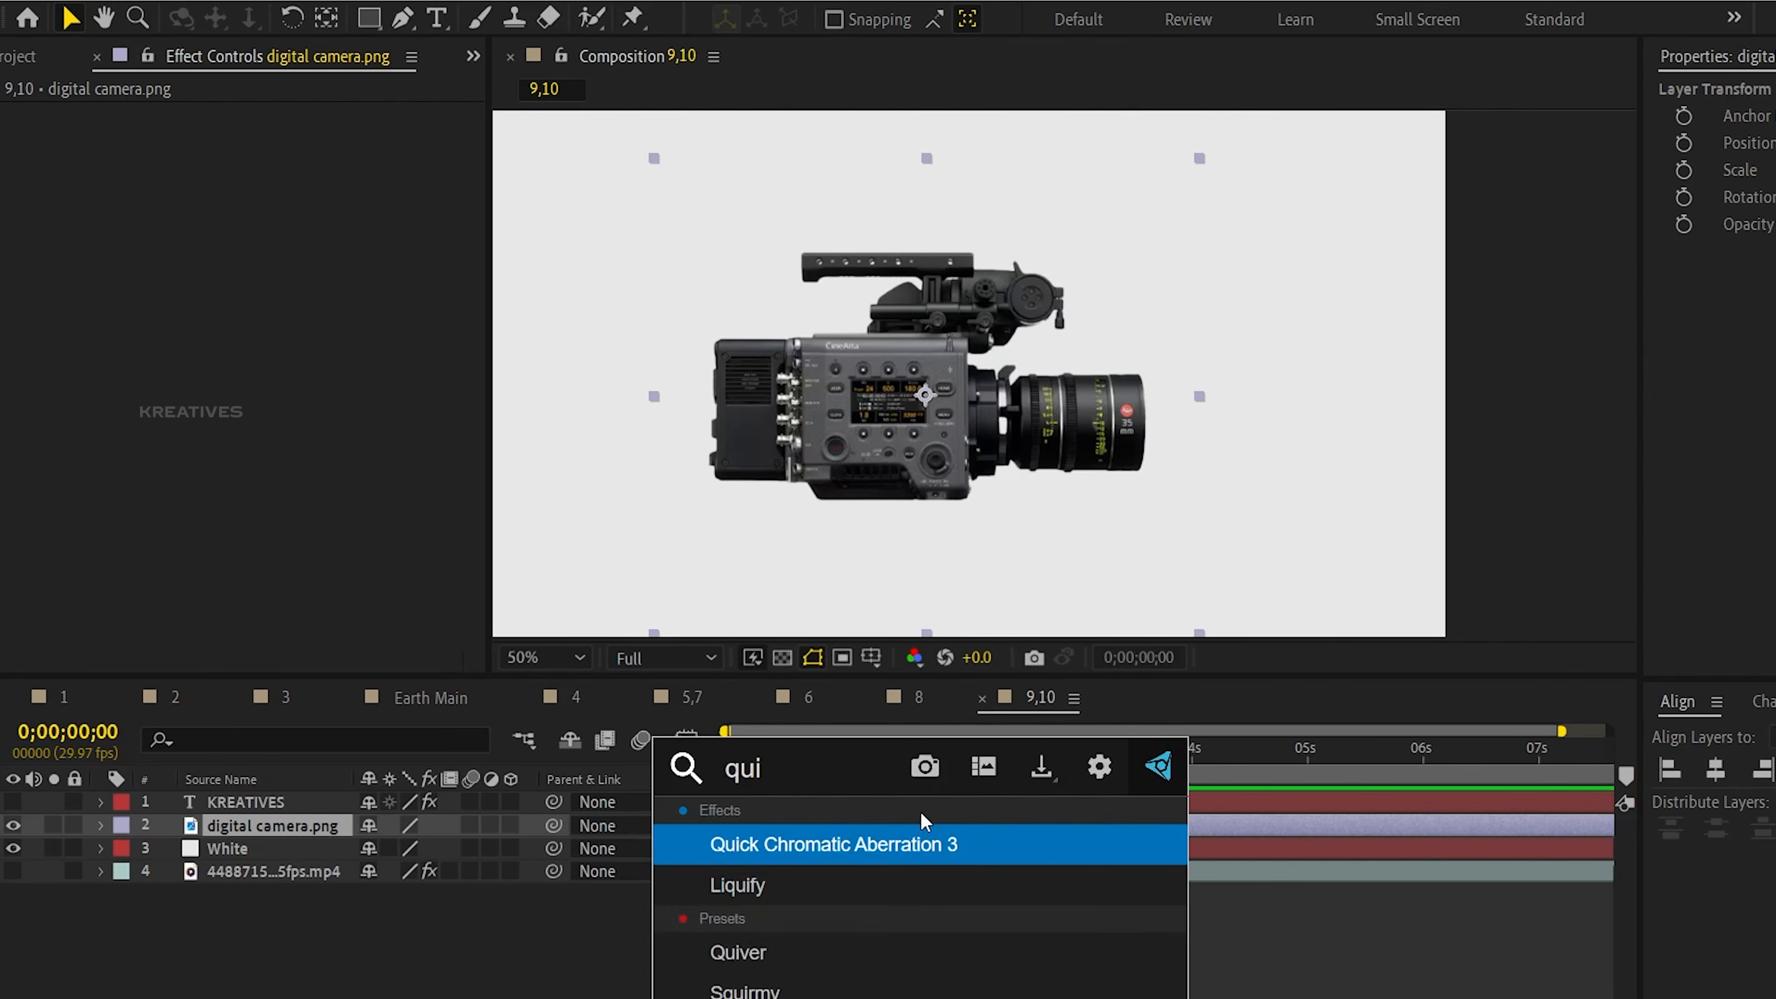
pyautogui.press('Return')
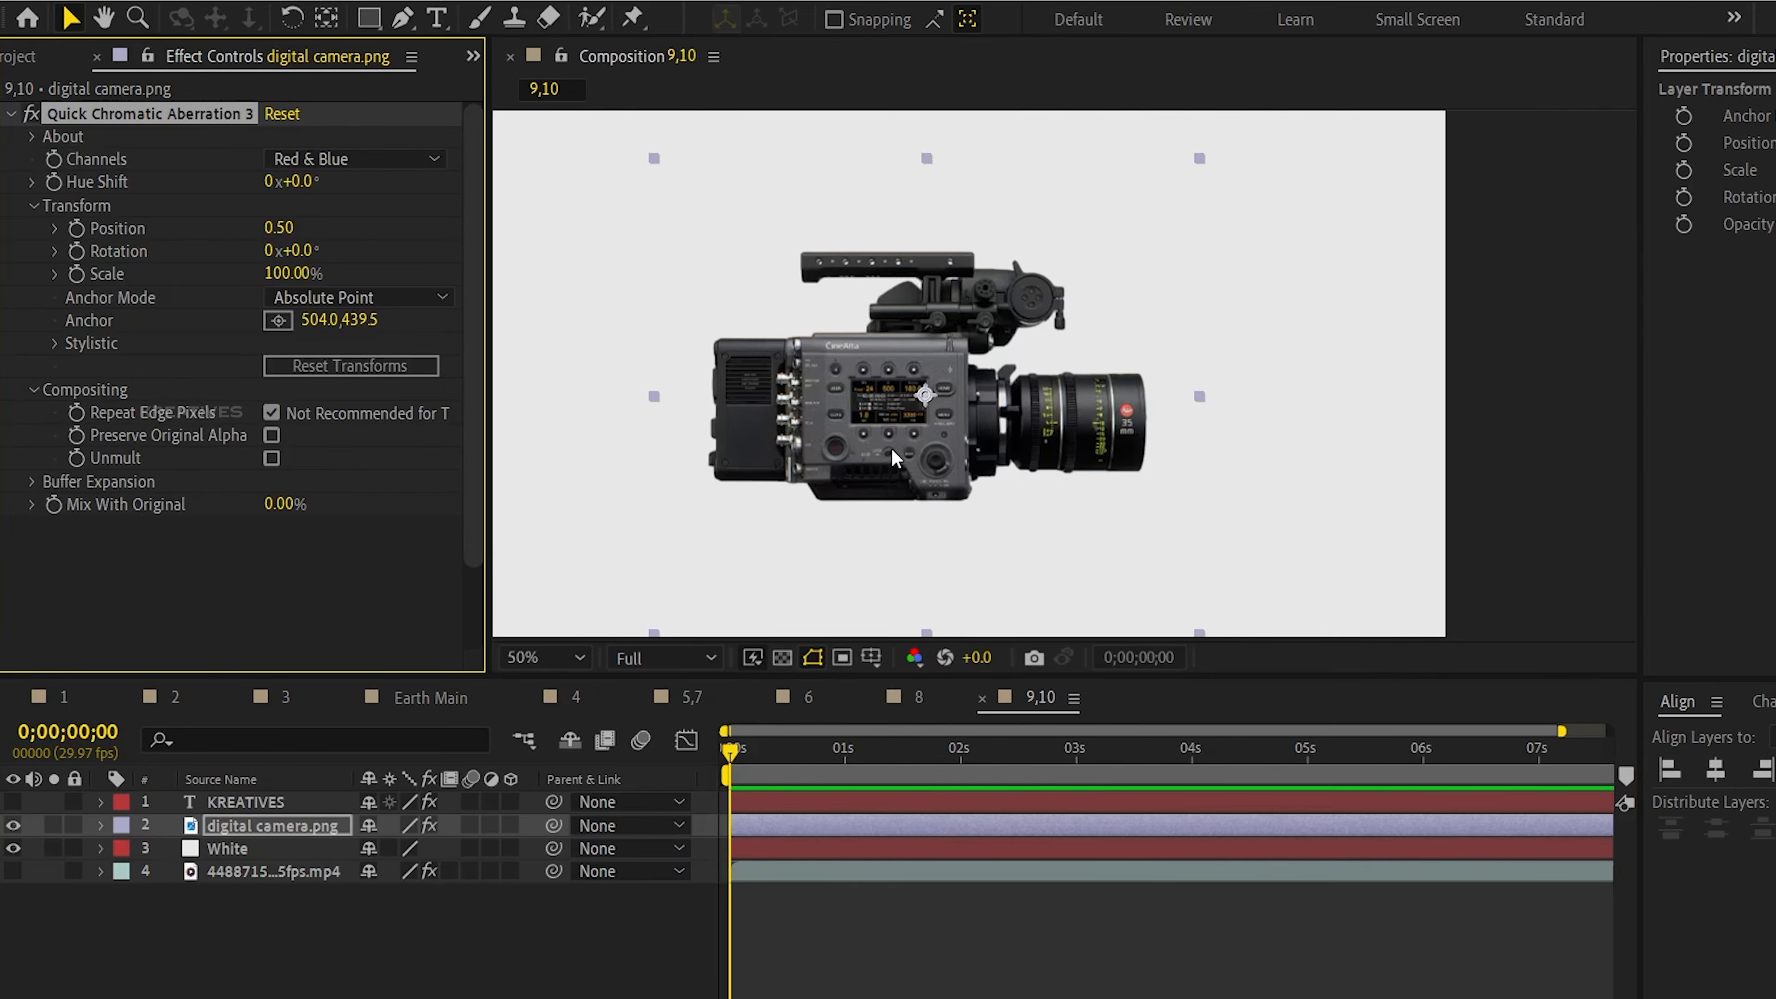
pyautogui.scroll(4, 1062, 374)
pyautogui.press('.')
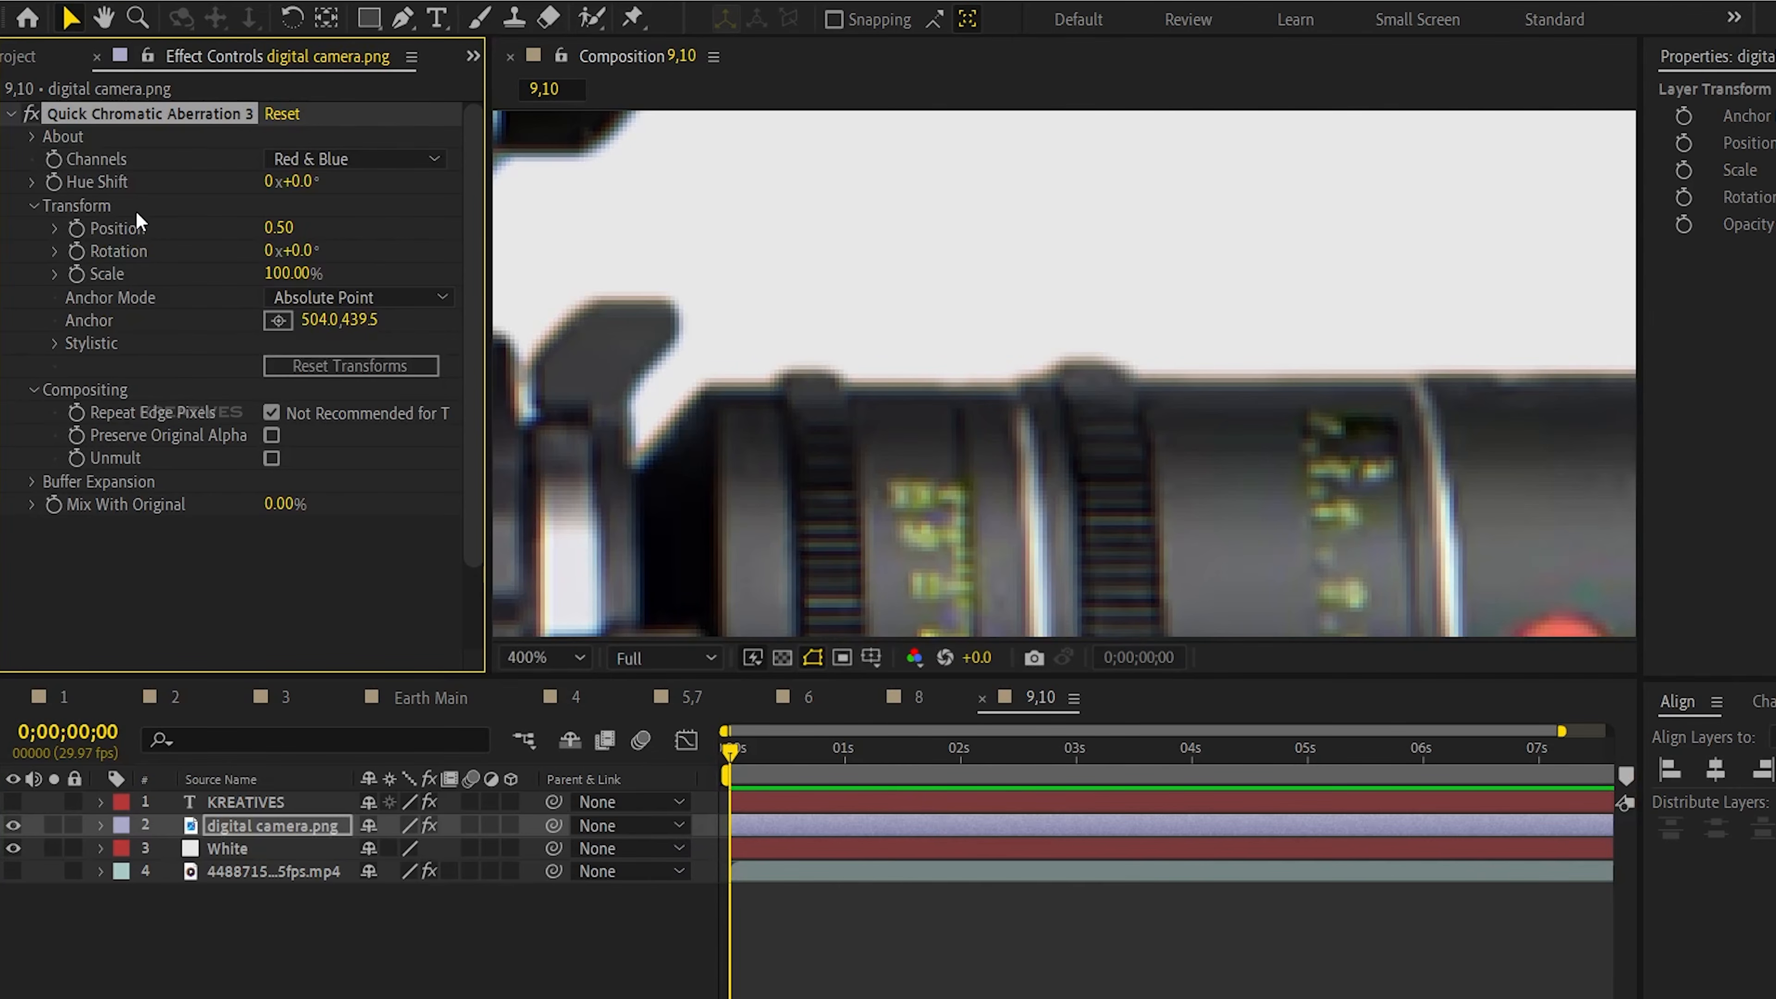
# Set the camera layer's Quick Chromatic Aberration 3 Scale to 100.5%.
pyautogui.click(292, 273)
pyautogui.write('1')
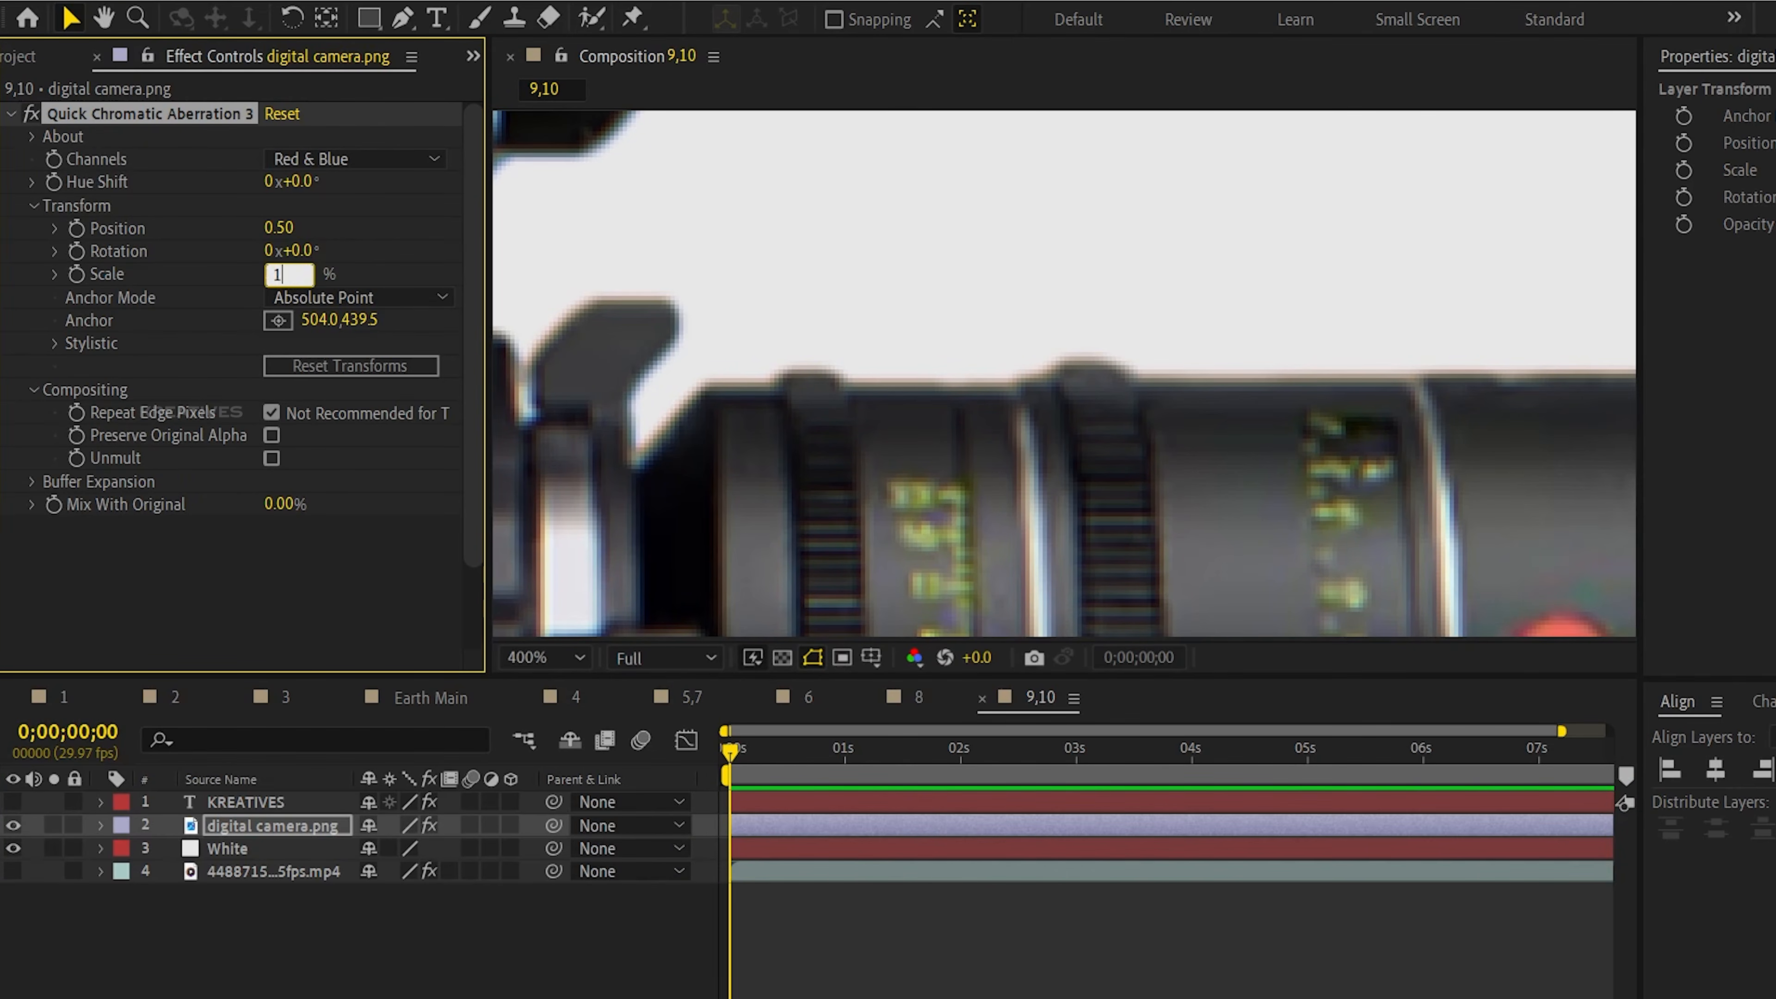
pyautogui.write('00.5')
pyautogui.press('Return')
pyautogui.scroll(-5, 1129, 318)
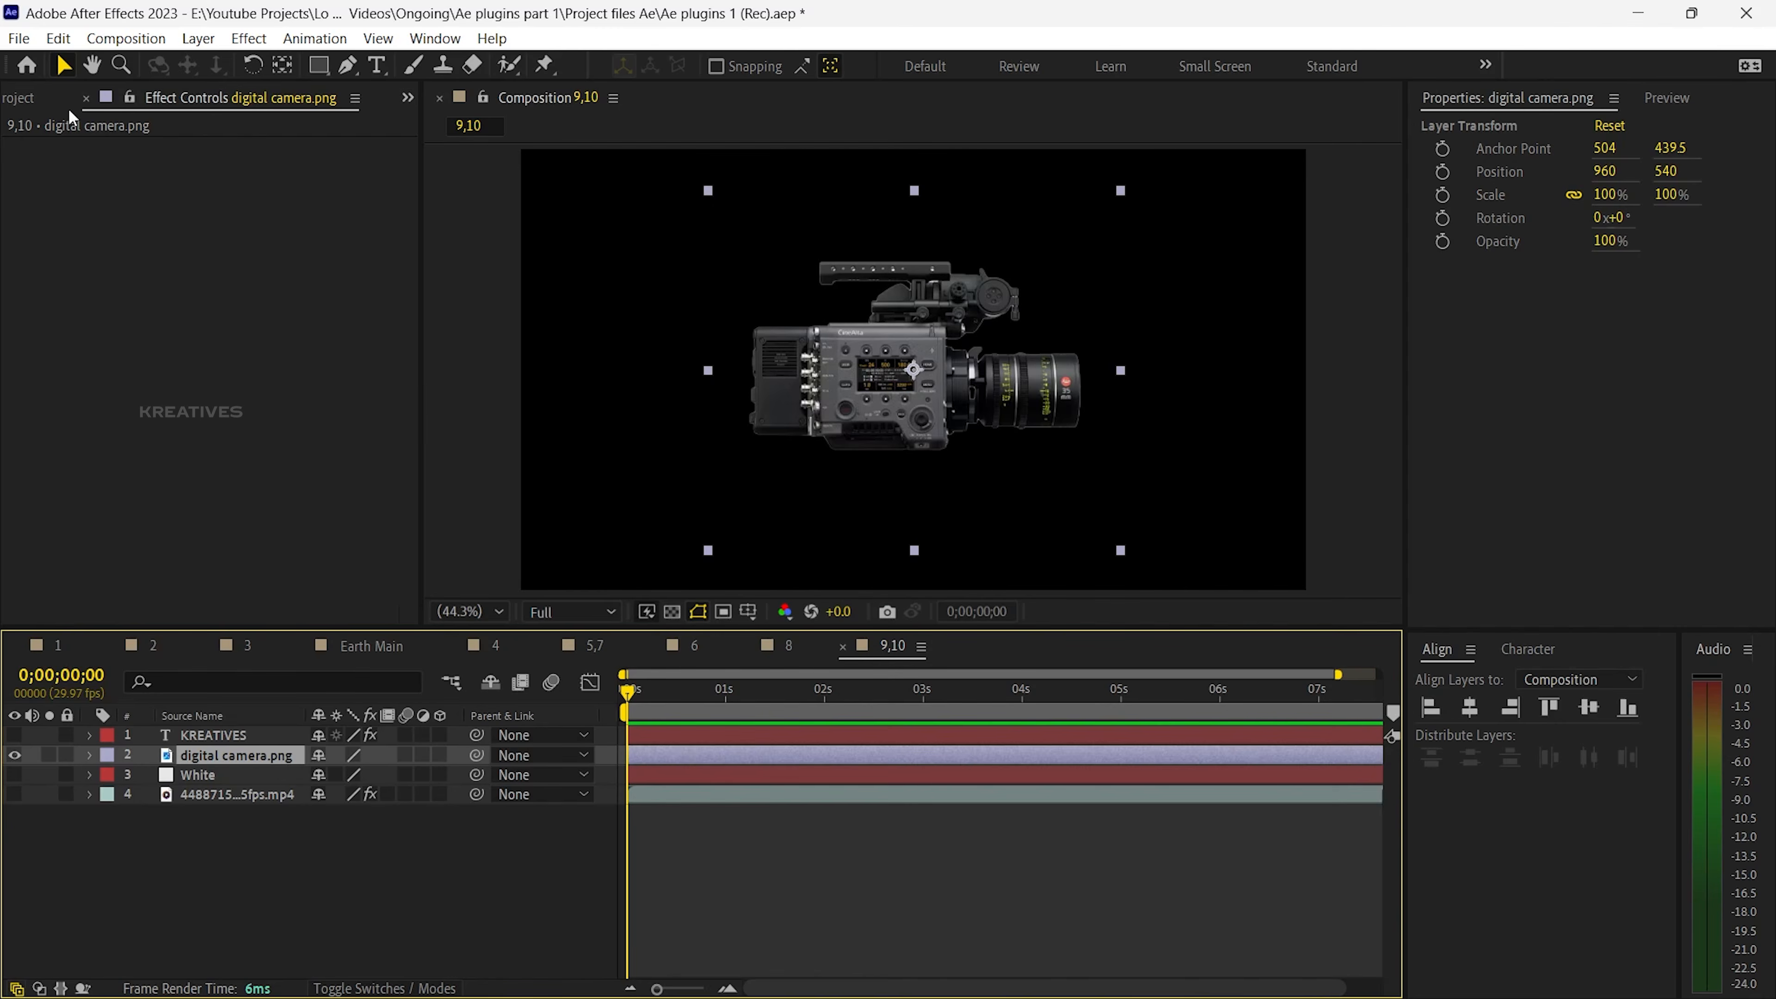
# Run the productioncrate-hologram-script.jsx script and move its window clear of the camera image.
pyautogui.click(9, 38)
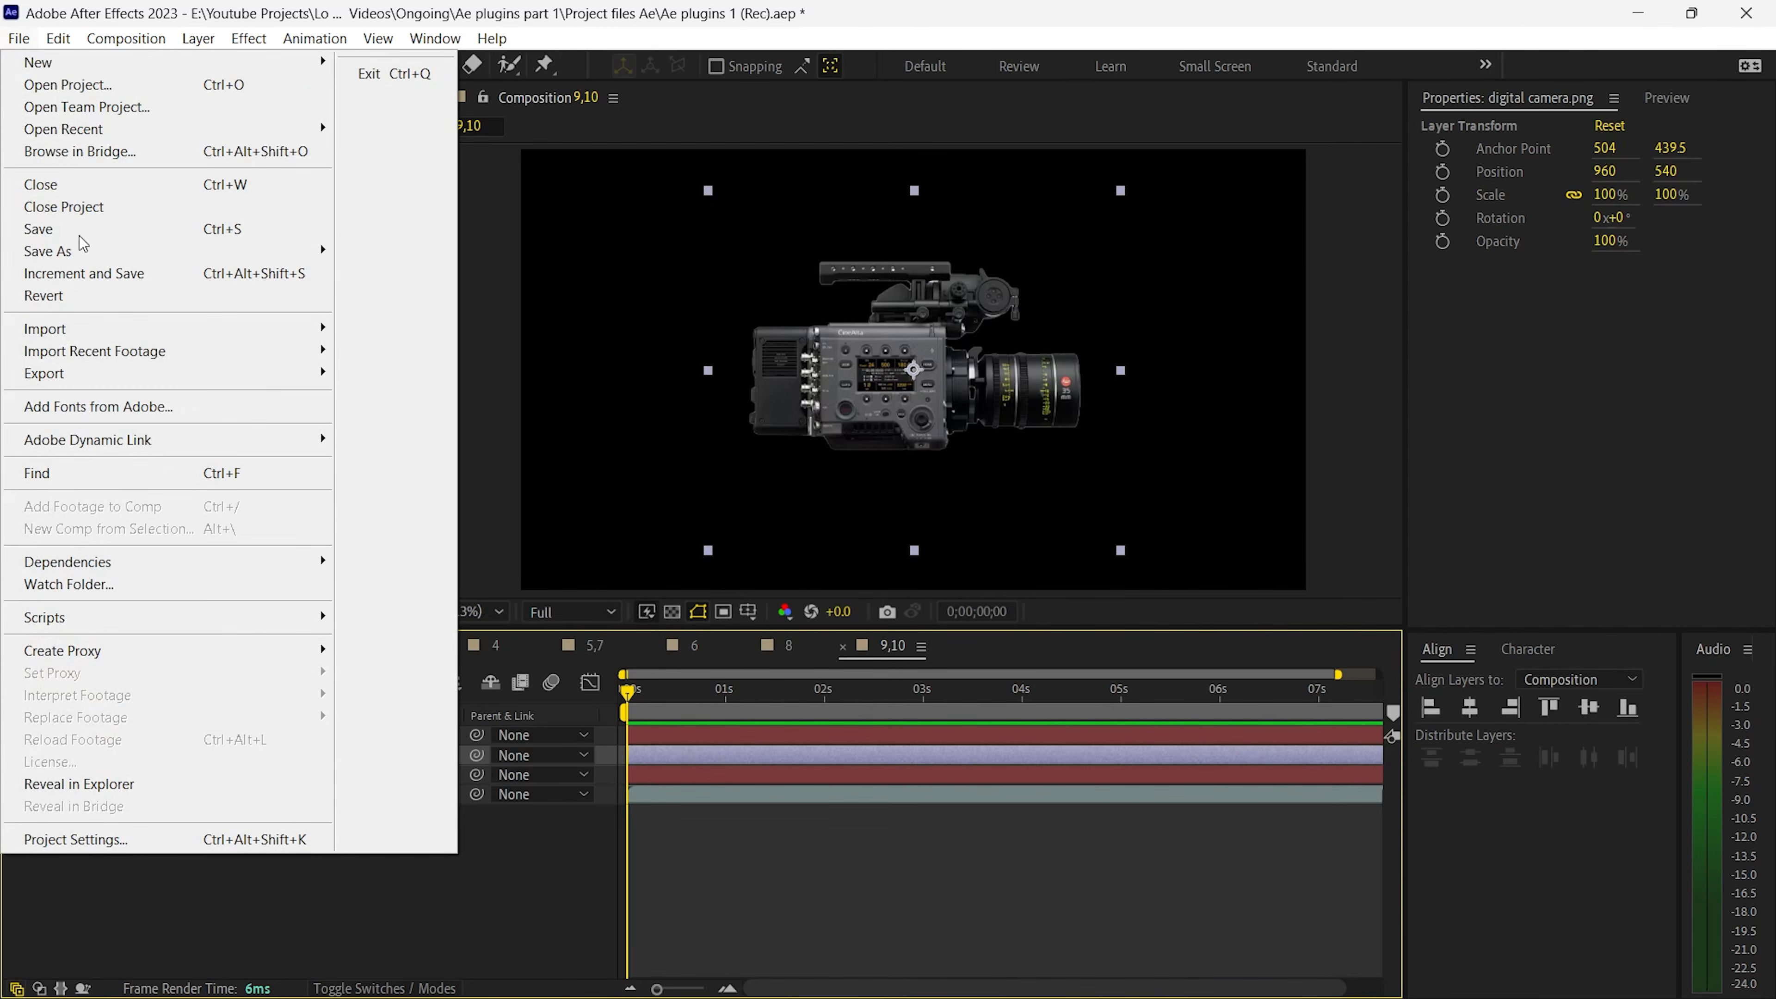
pyautogui.moveTo(142, 617)
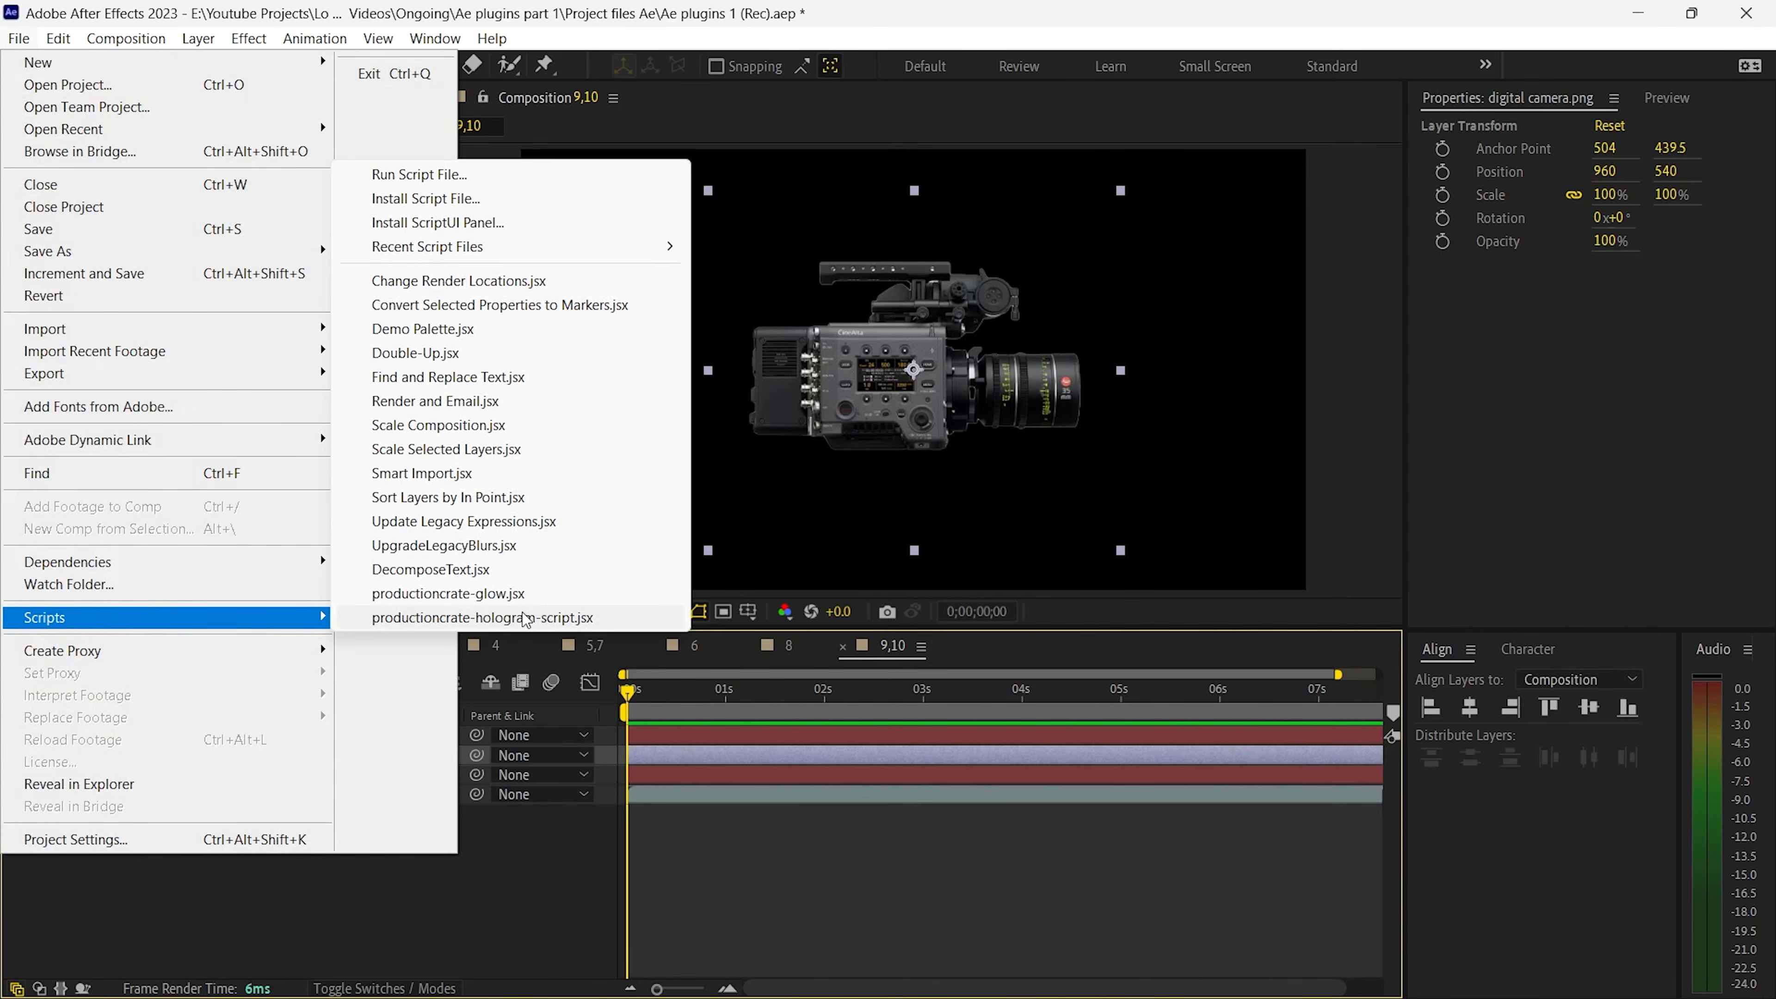
pyautogui.click(526, 618)
pyautogui.moveTo(930, 299); pyautogui.dragTo(1466, 218)
# Browse the Crate's Hologram presets, apply the Basic preset to the digital camera.png layer, and close the script window.
pyautogui.click(1445, 578)
pyautogui.click(1445, 577)
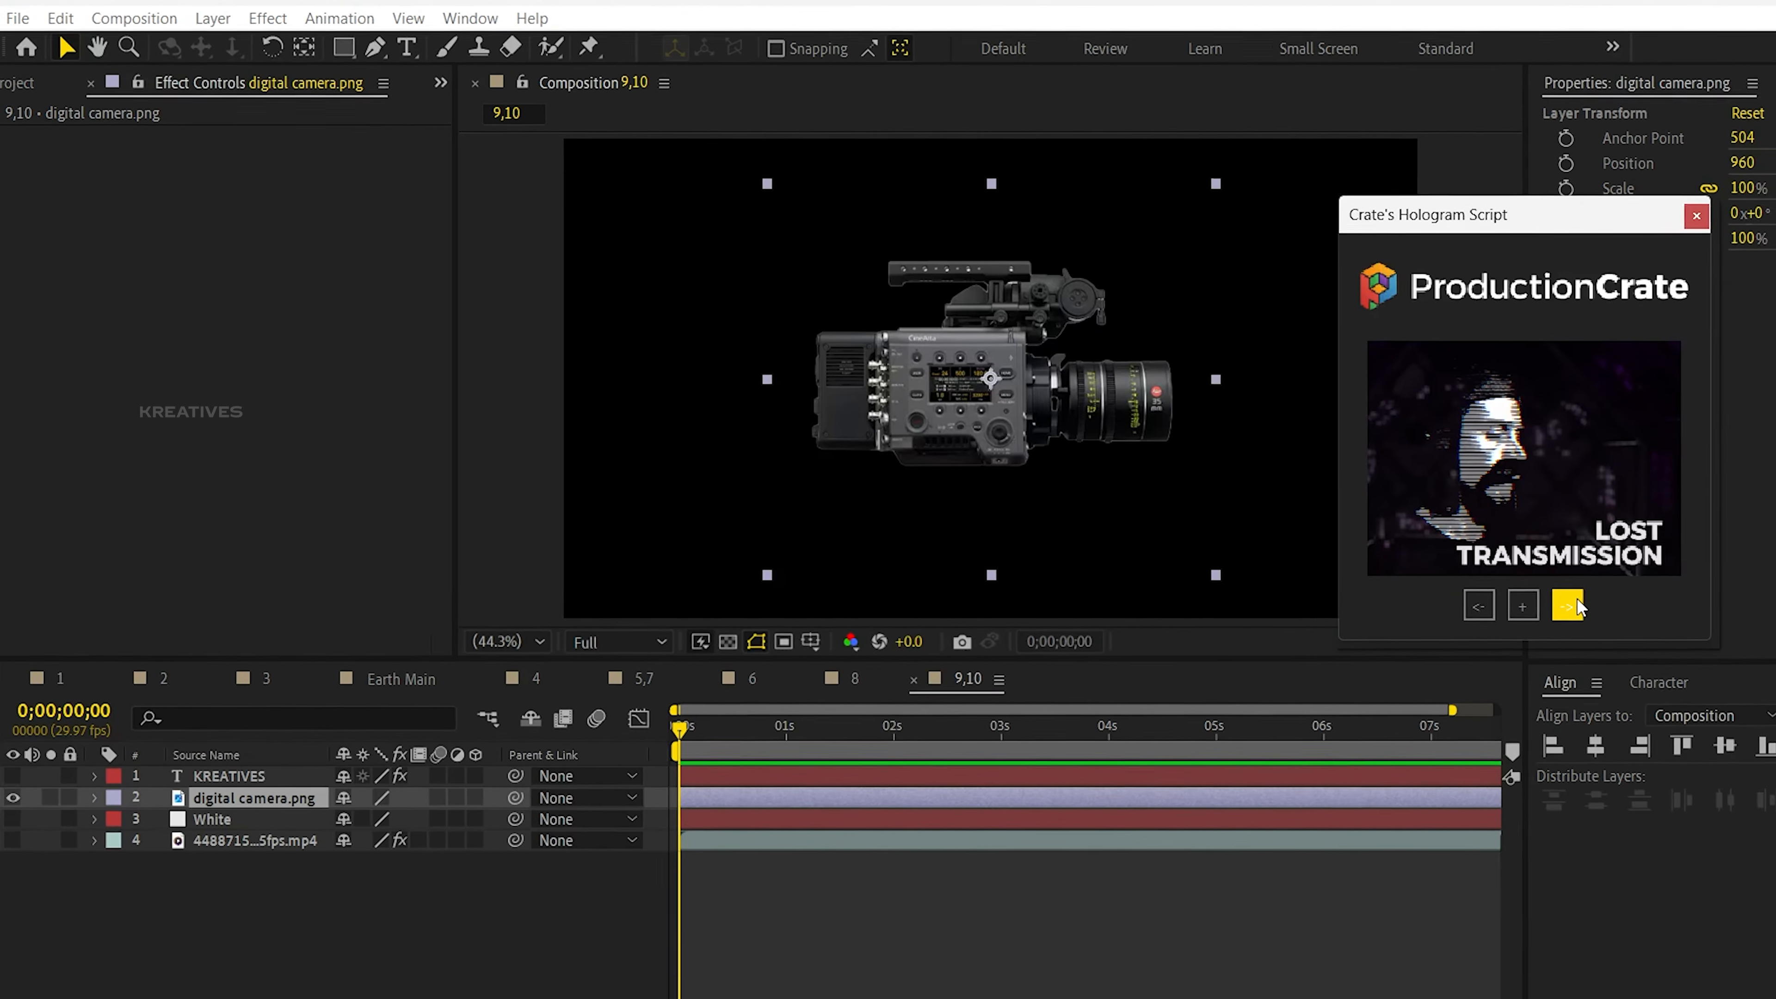
pyautogui.click(1446, 577)
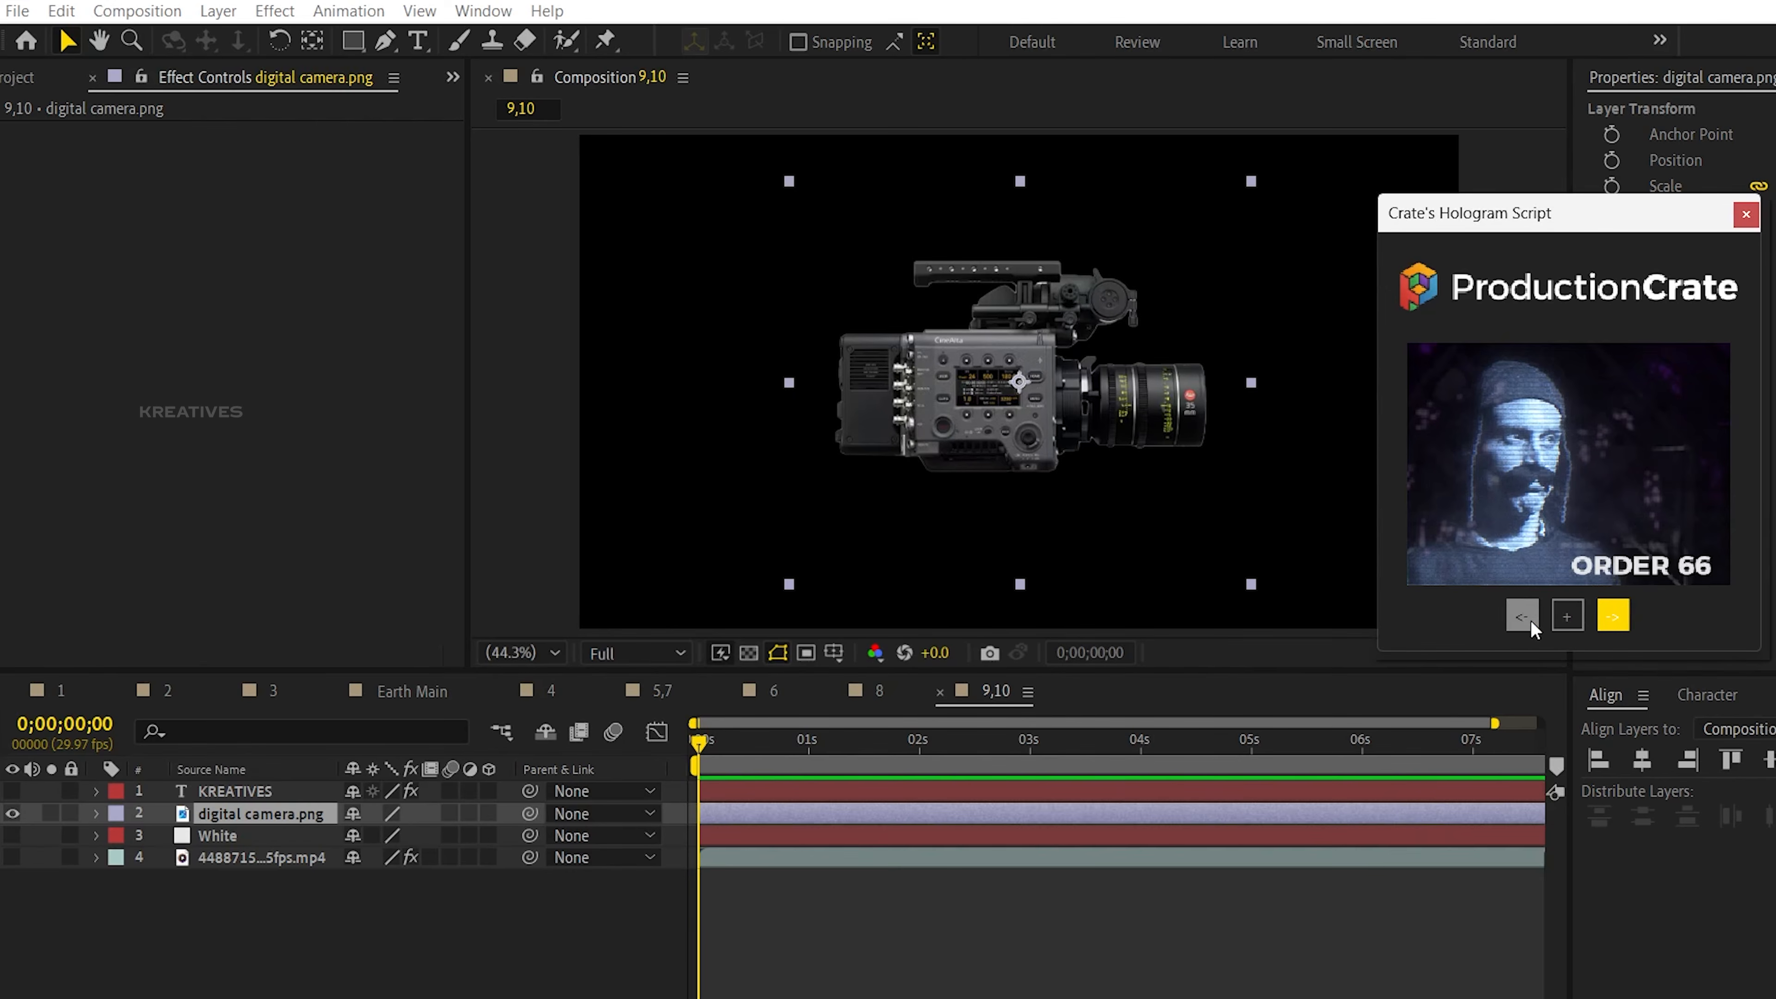
pyautogui.click(1529, 618)
pyautogui.click(1528, 616)
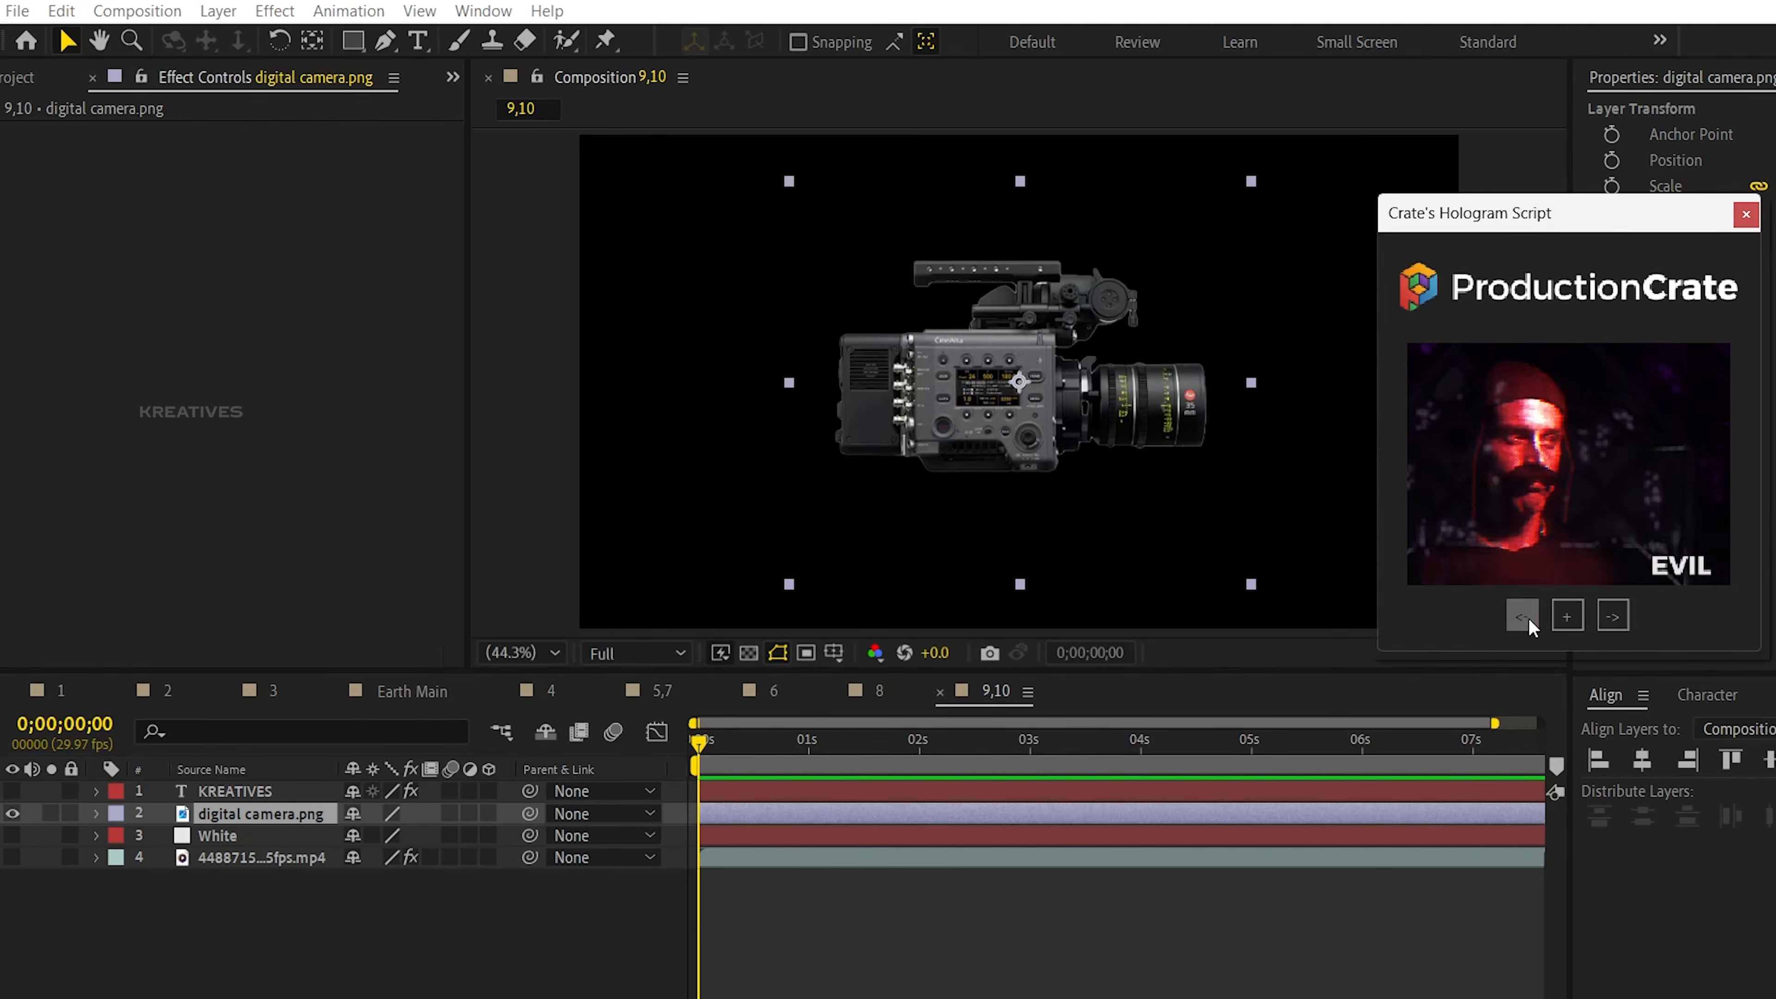
pyautogui.click(1528, 616)
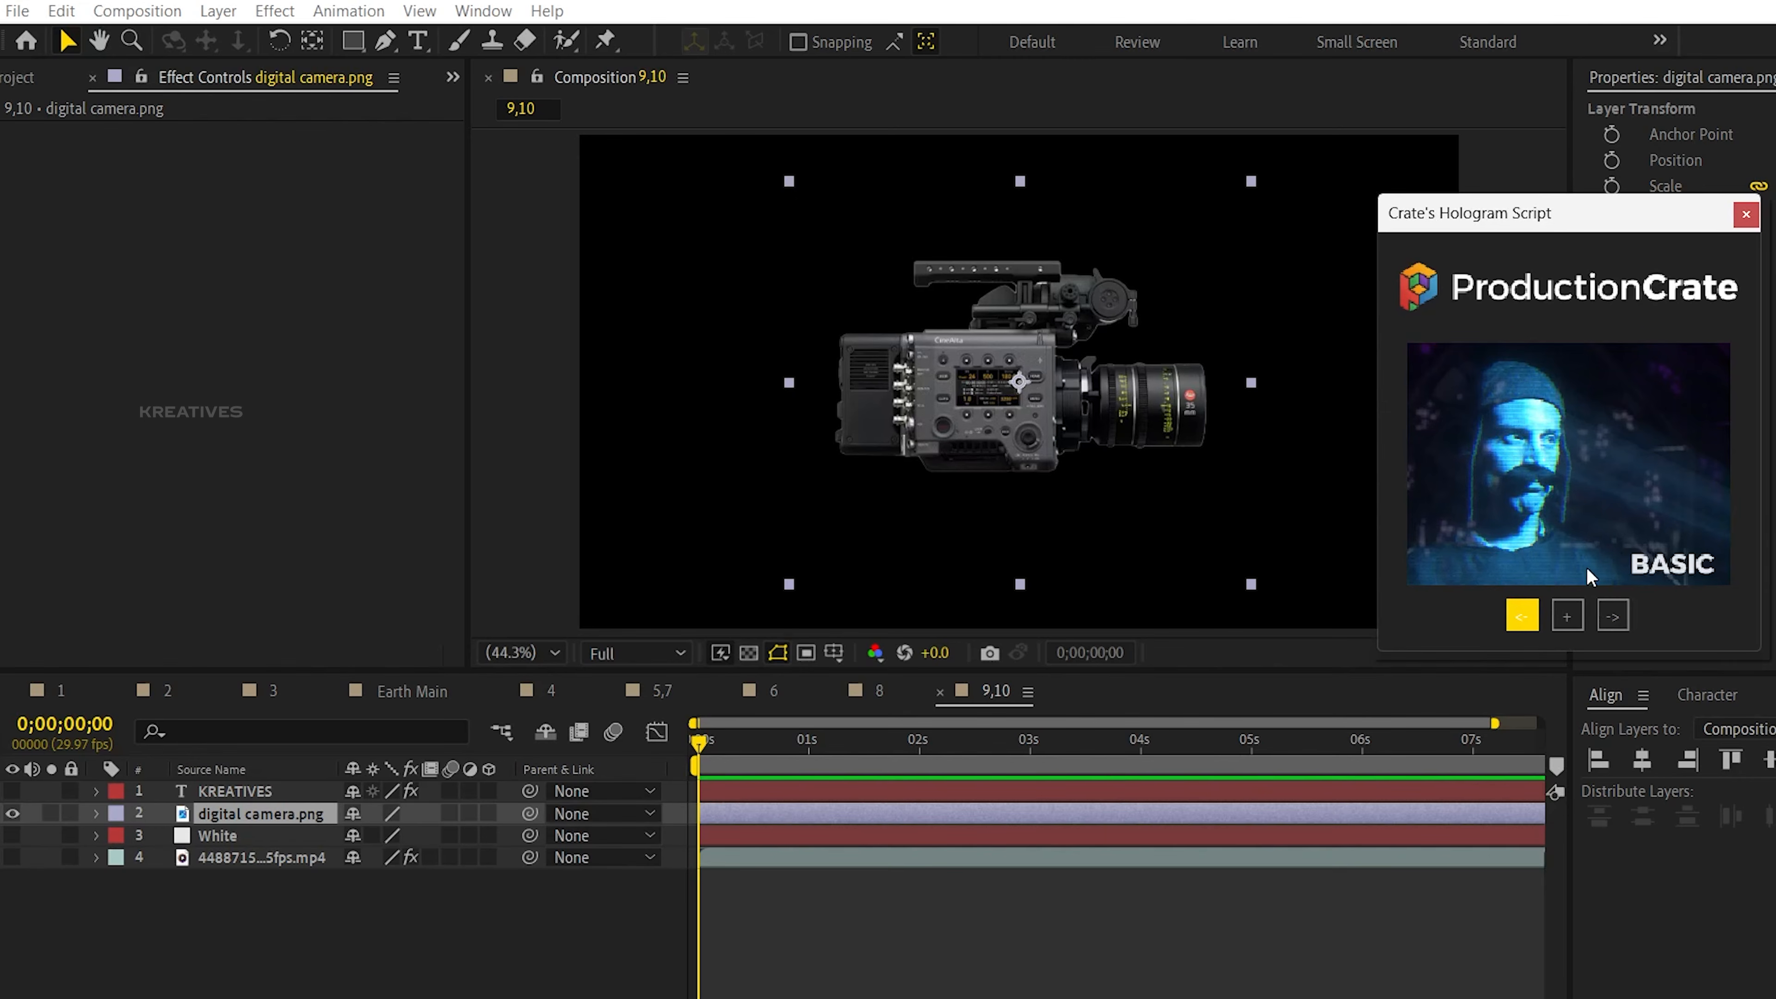
pyautogui.click(1567, 617)
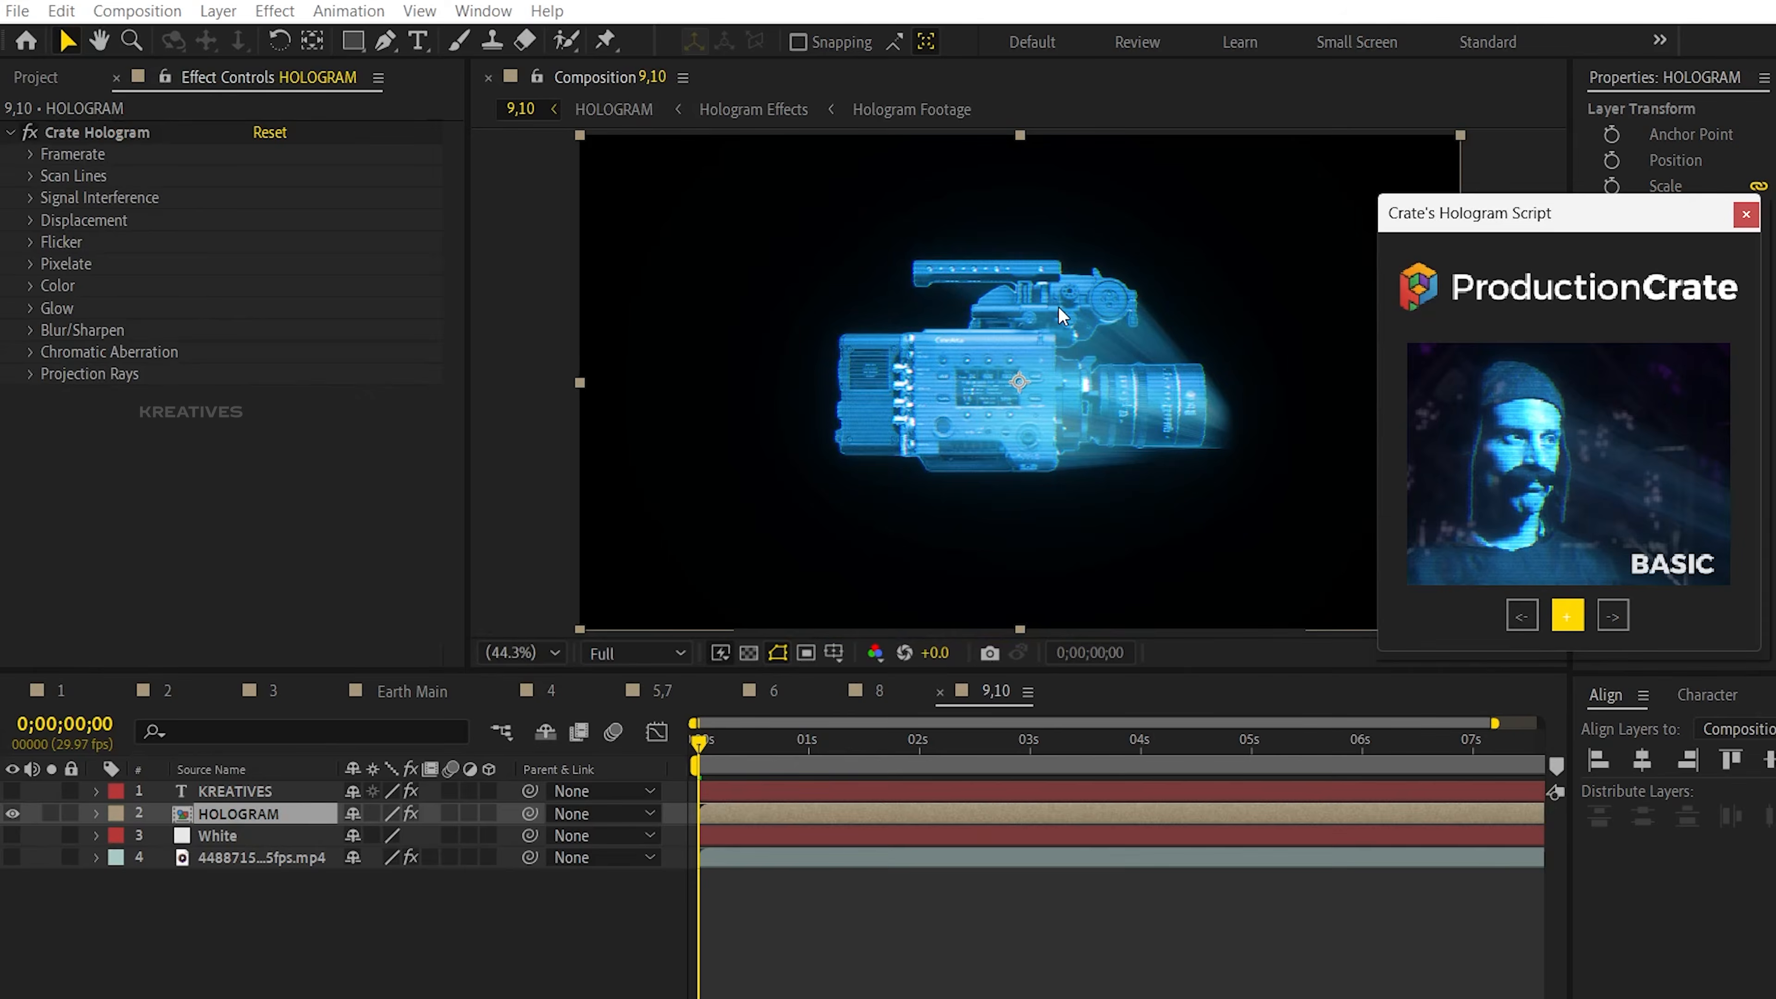
pyautogui.click(1746, 215)
# Examine Crate Hologram's Framerate, Scan Lines, Signal Interference, Displacement and Flicker settings.
pyautogui.click(30, 154)
pyautogui.click(30, 219)
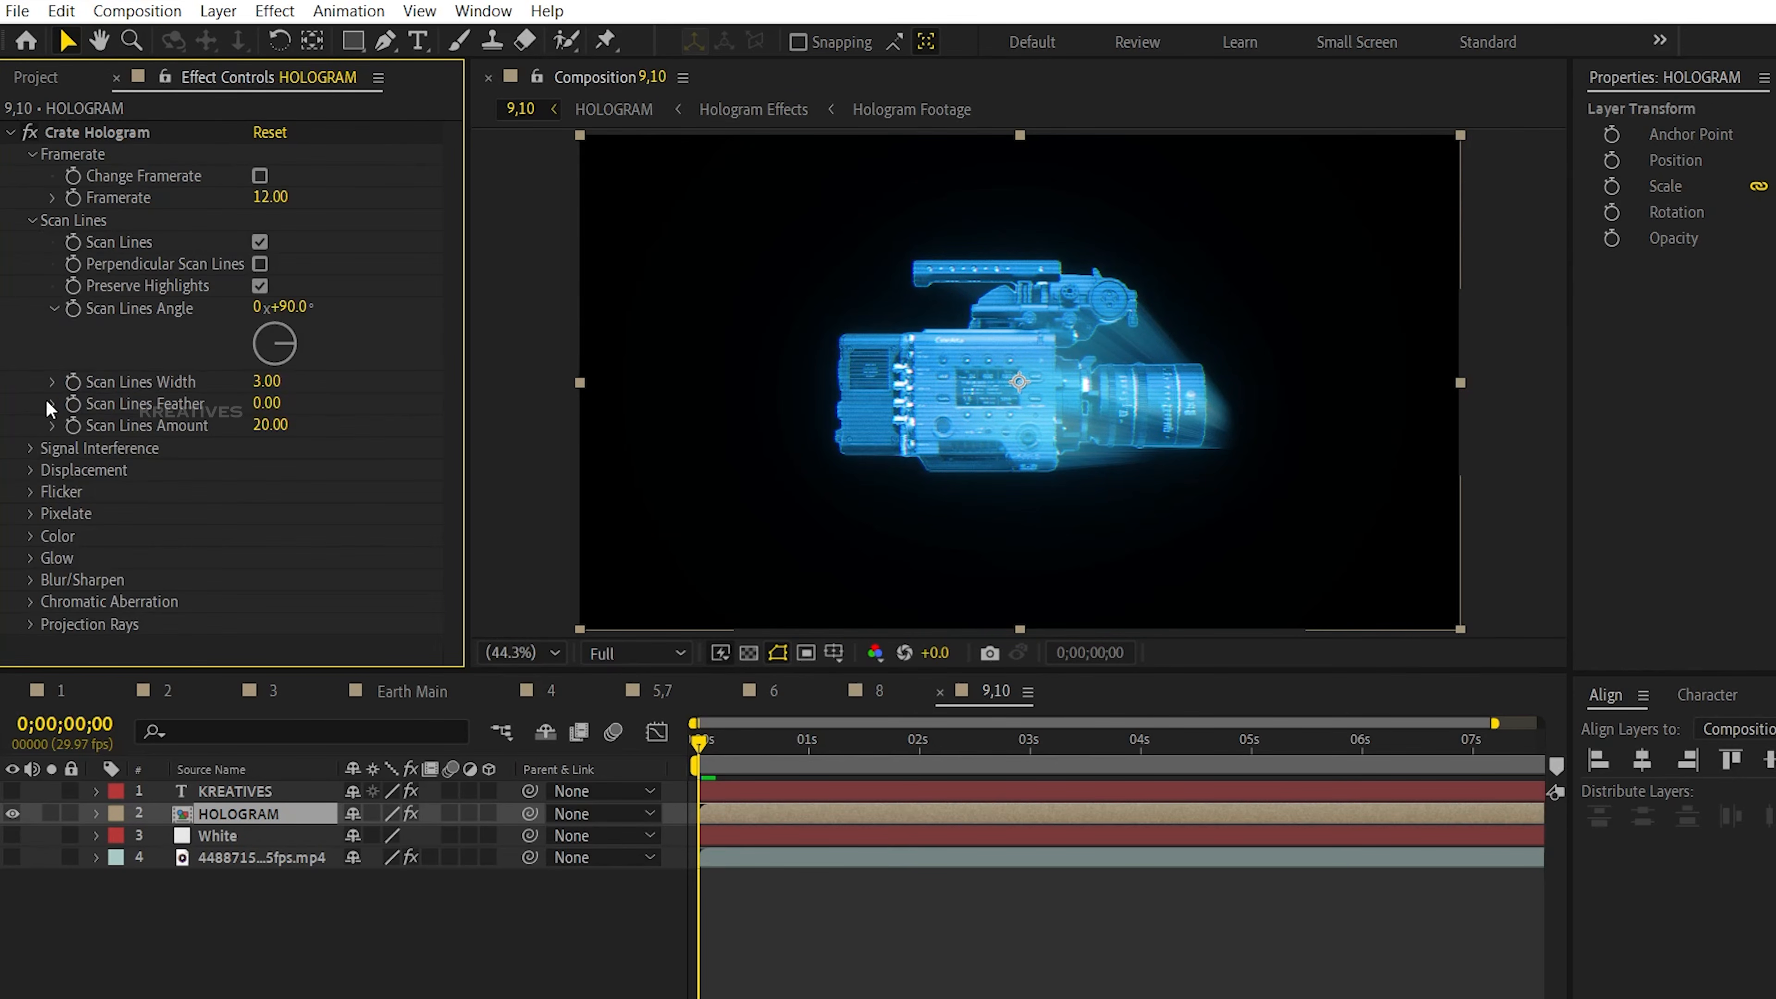
pyautogui.click(32, 450)
pyautogui.scroll(-2, 31, 489)
pyautogui.click(29, 546)
pyautogui.scroll(-8, 31, 539)
pyautogui.click(31, 523)
pyautogui.scroll(-2, 31, 524)
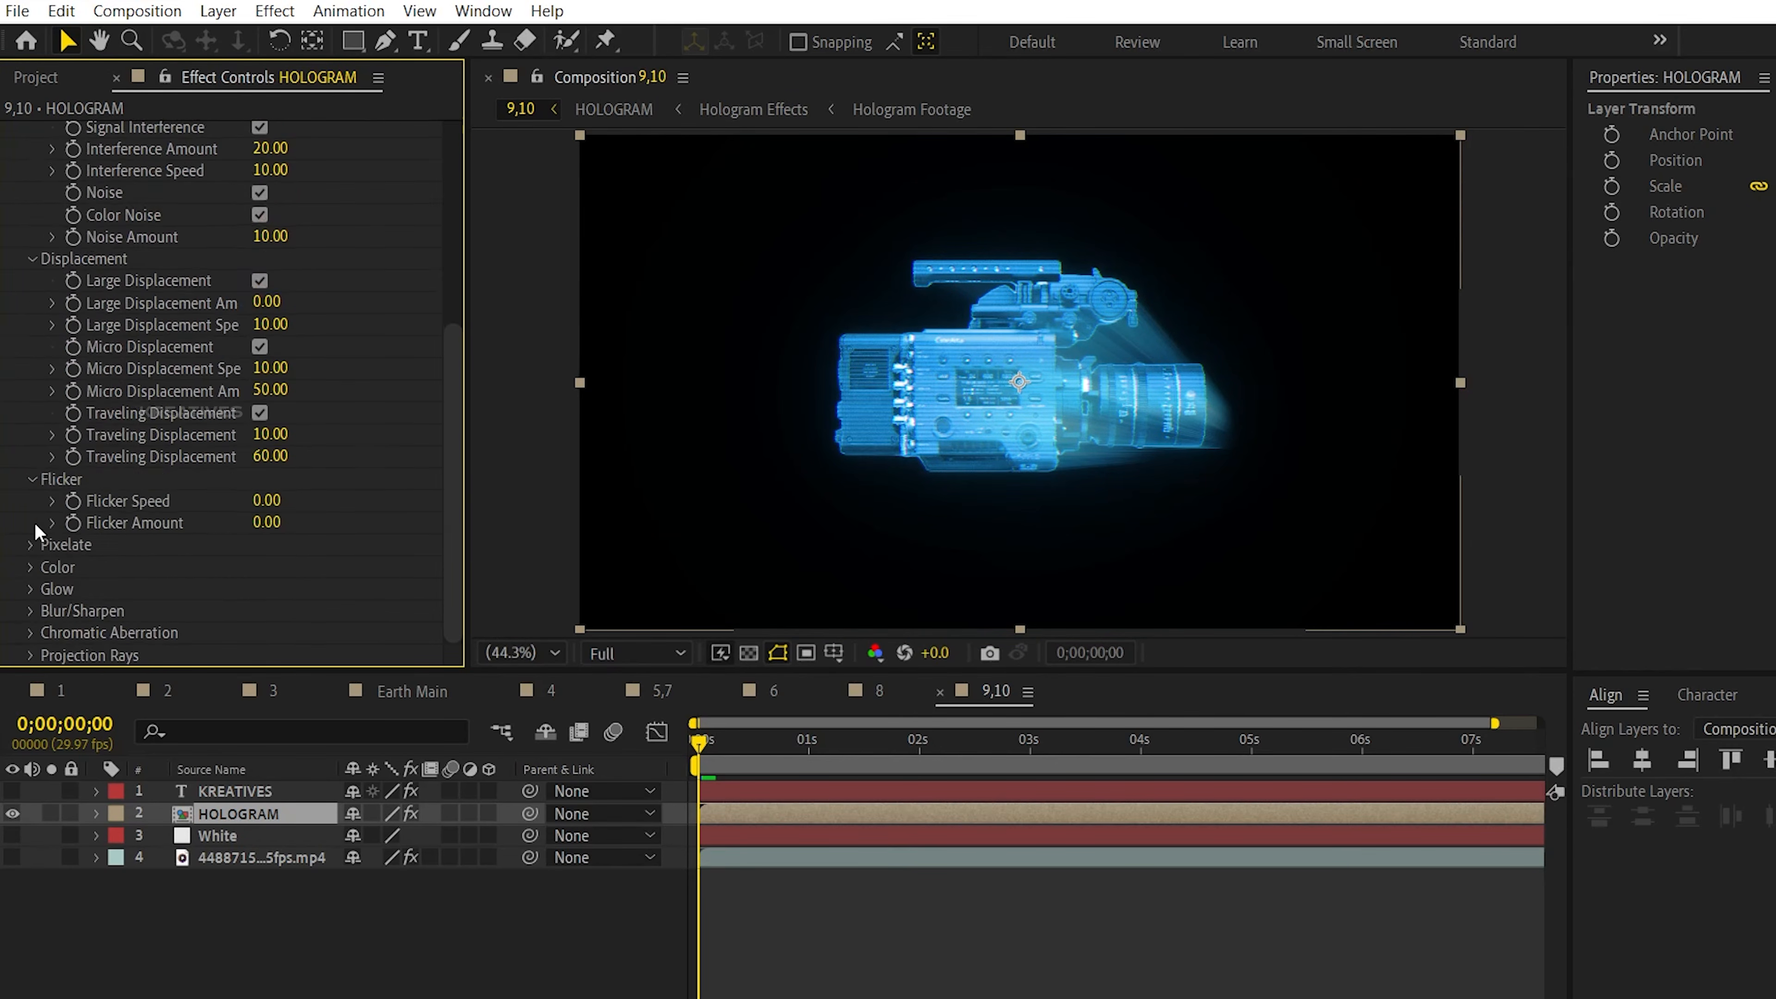
# Examine the remaining Crate Hologram settings, including Pixelate, Color, Glow, Blur/Sharpen and Chromatic Aberration.
pyautogui.click(36, 548)
pyautogui.scroll(-2, 35, 548)
pyautogui.click(48, 561)
pyautogui.scroll(-3, 48, 556)
pyautogui.click(33, 591)
pyautogui.scroll(-2, 34, 598)
pyautogui.click(34, 611)
pyautogui.scroll(-2, 34, 614)
pyautogui.click(34, 633)
pyautogui.scroll(-2, 39, 615)
pyautogui.scroll(-2, 42, 619)
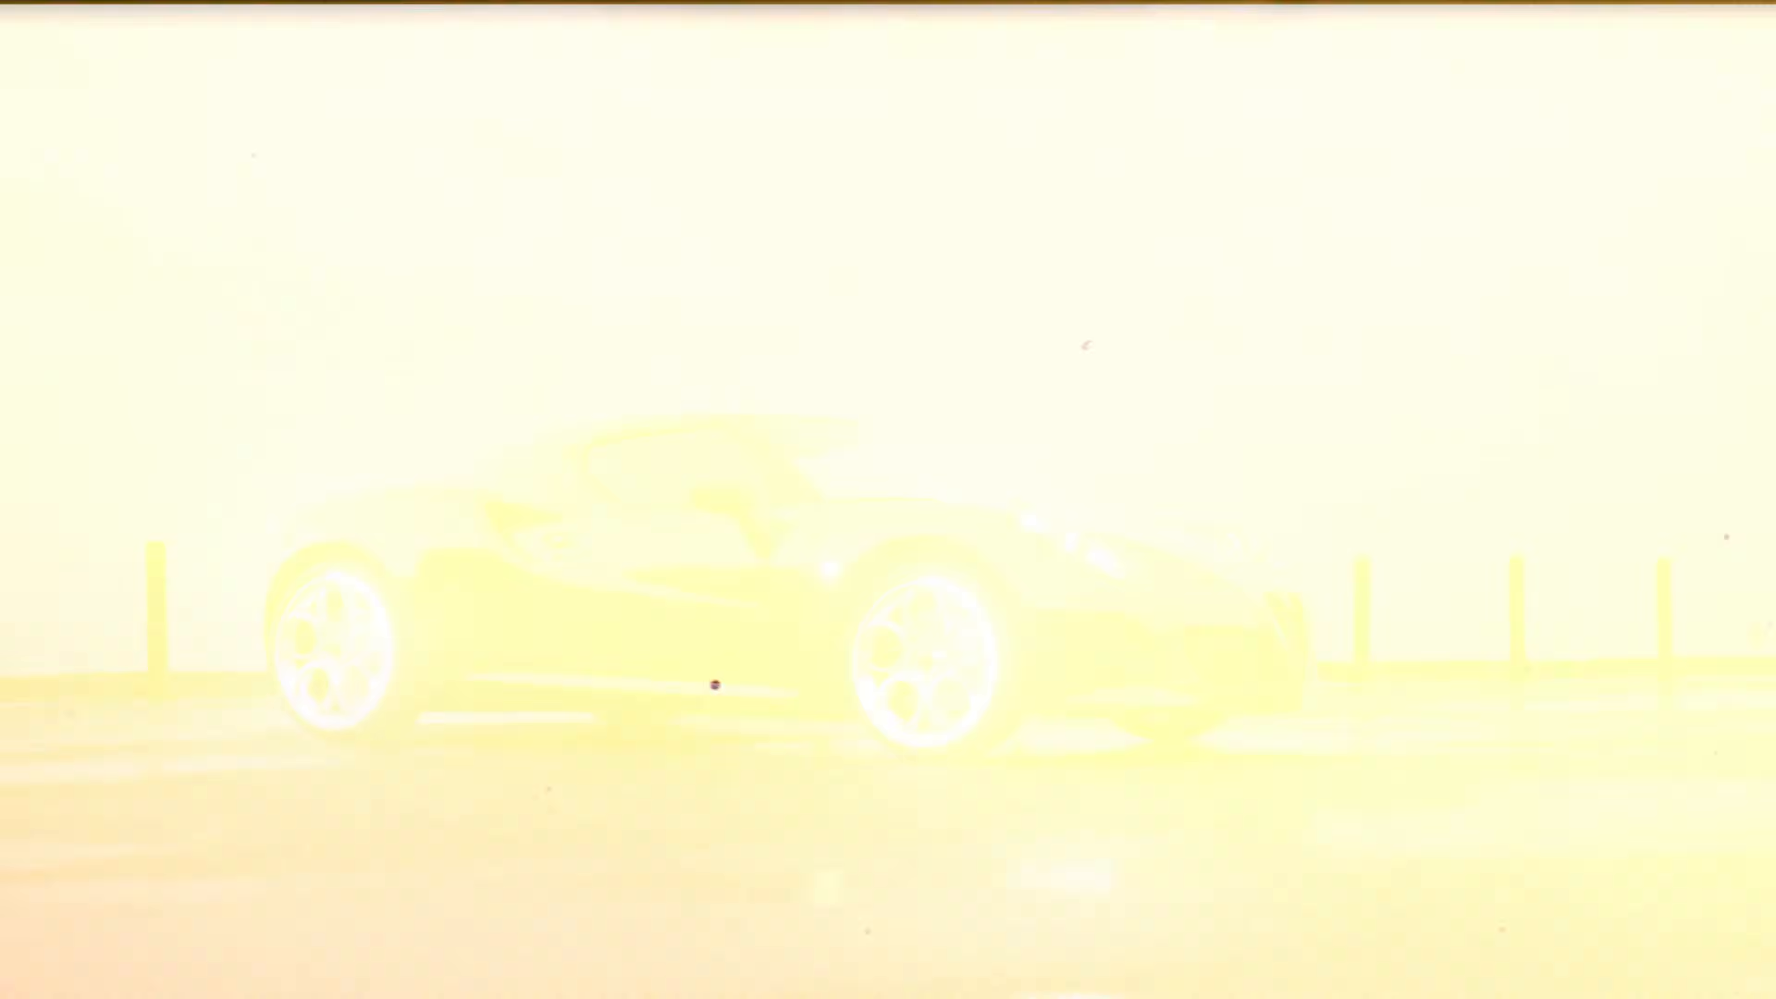